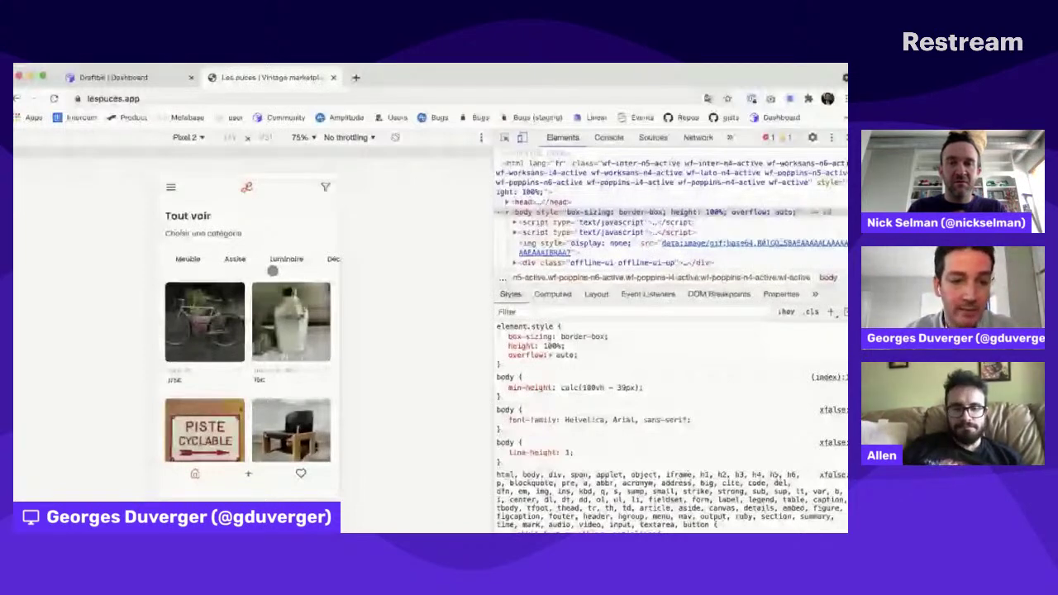
# Step: Browse the Meuble and Luminaire categories in the Les Puces web app
pyautogui.click(187, 258)
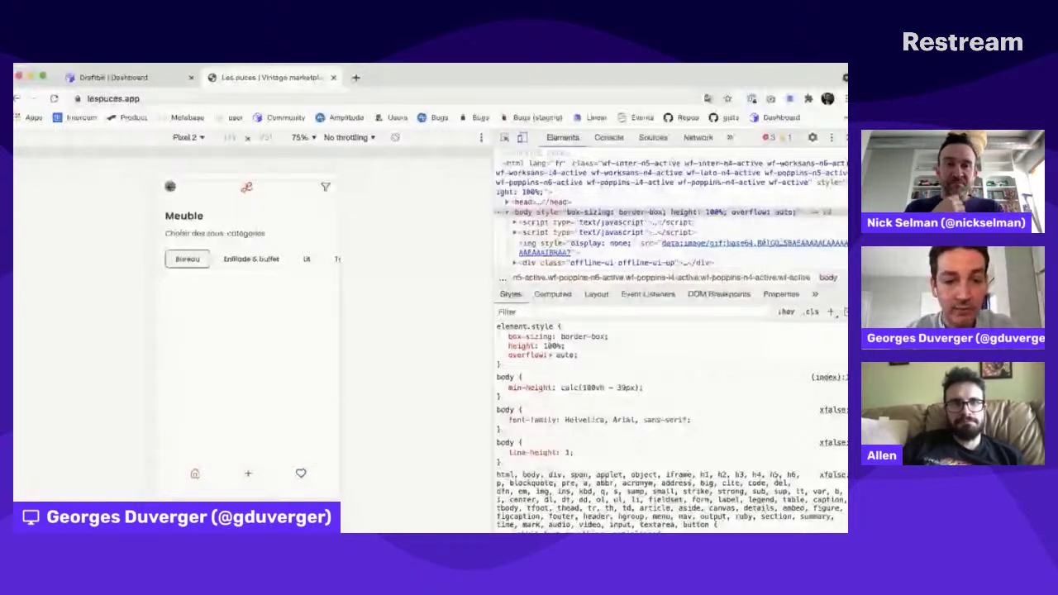
pyautogui.click(170, 186)
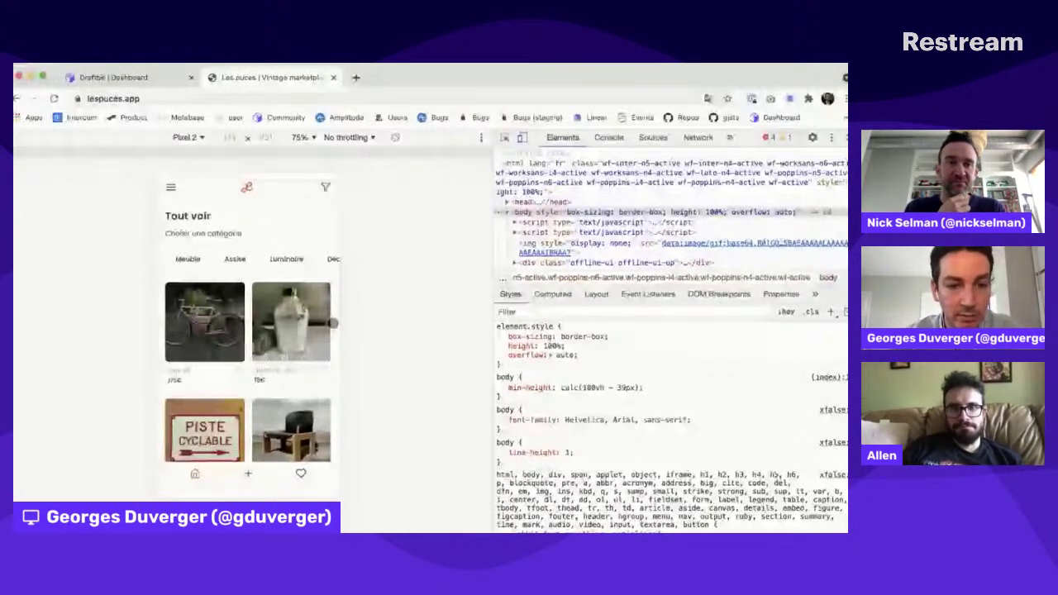
pyautogui.click(286, 259)
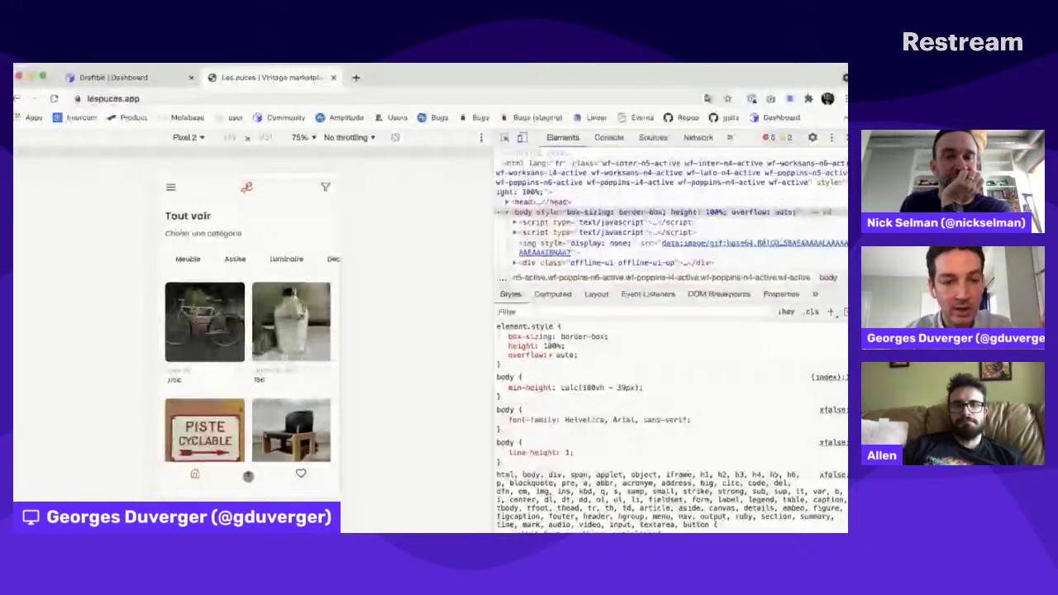
# Step: View the Gourde militaire aluminium product page, go back, and return to the Draftbit dashboard
pyautogui.scroll(-1, 248, 463)
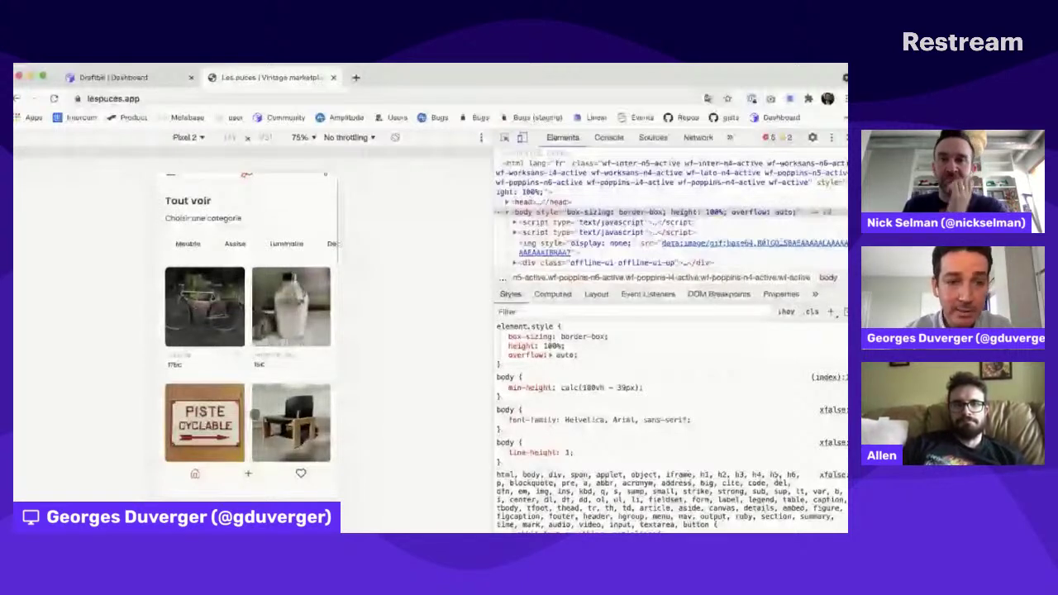
pyautogui.click(289, 309)
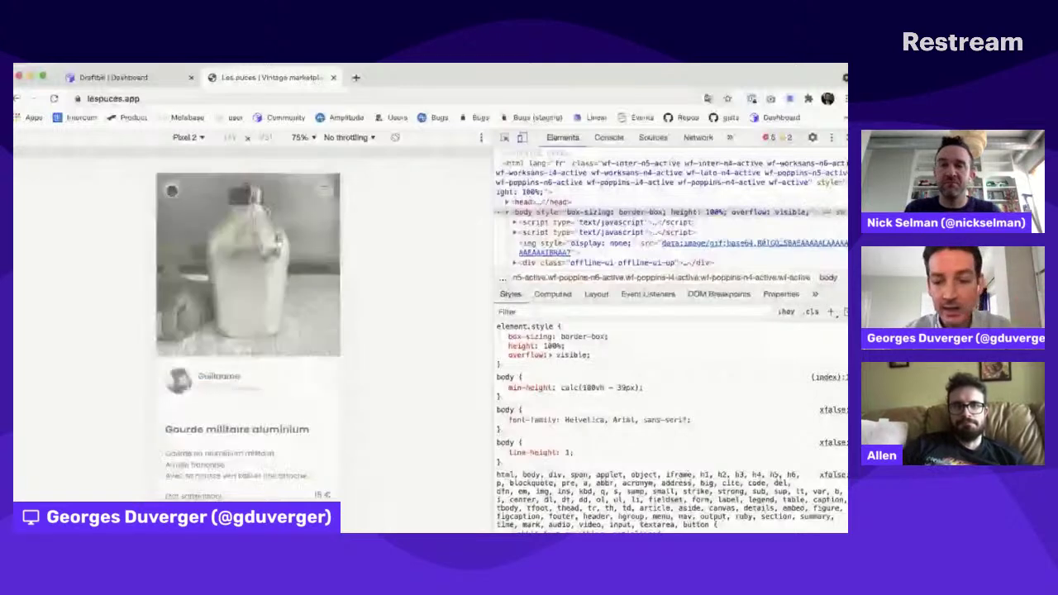
pyautogui.click(168, 189)
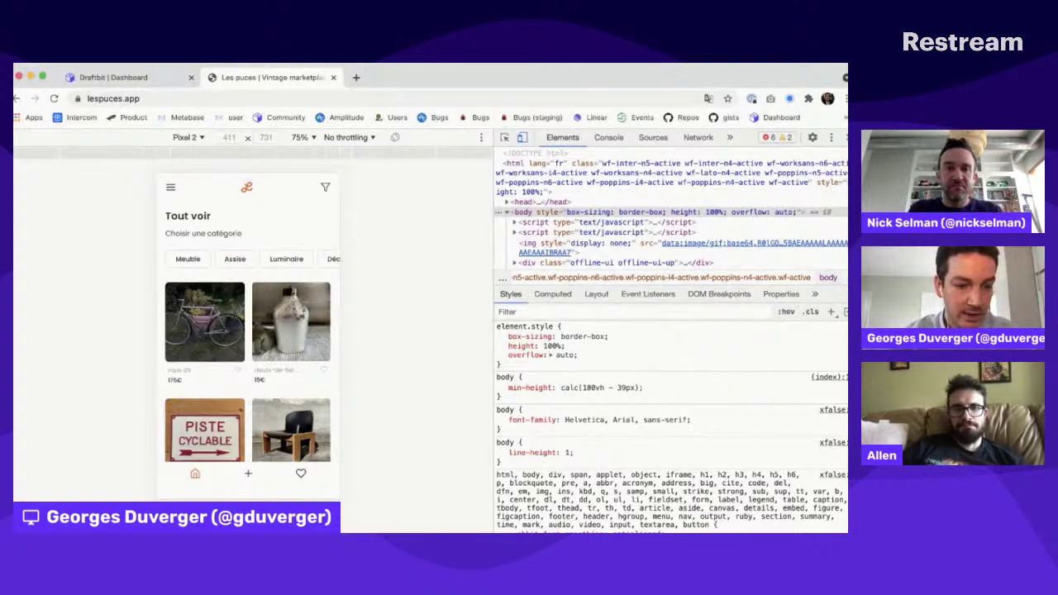
pyautogui.hotkey('ctrl', 'shift', 'Tab')
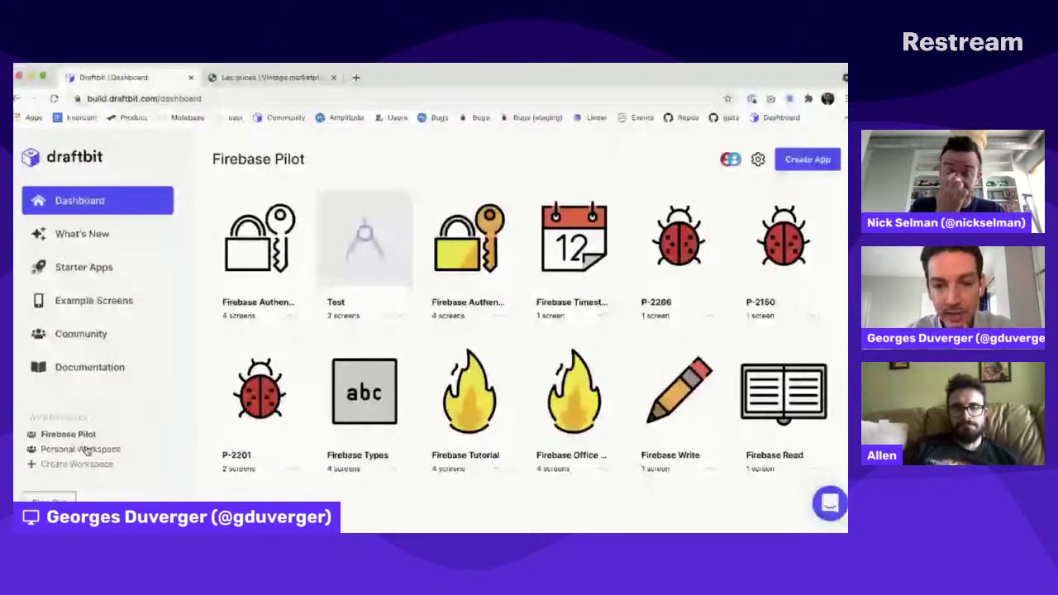
# Step: Open the Les Puces app card from Personal Workspace in the Draftbit builder
pyautogui.click(82, 449)
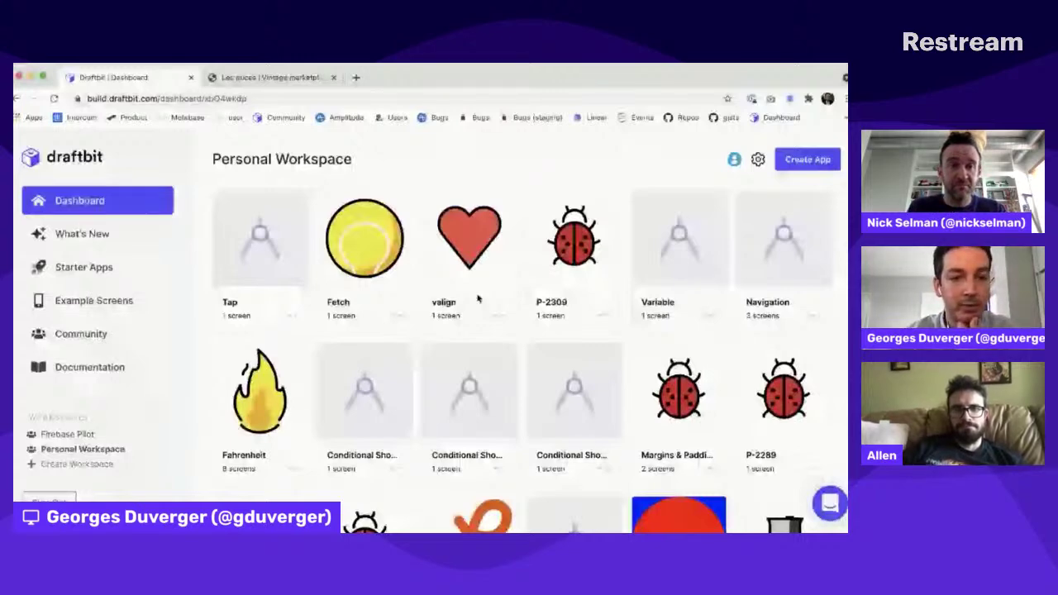
pyautogui.click(478, 300)
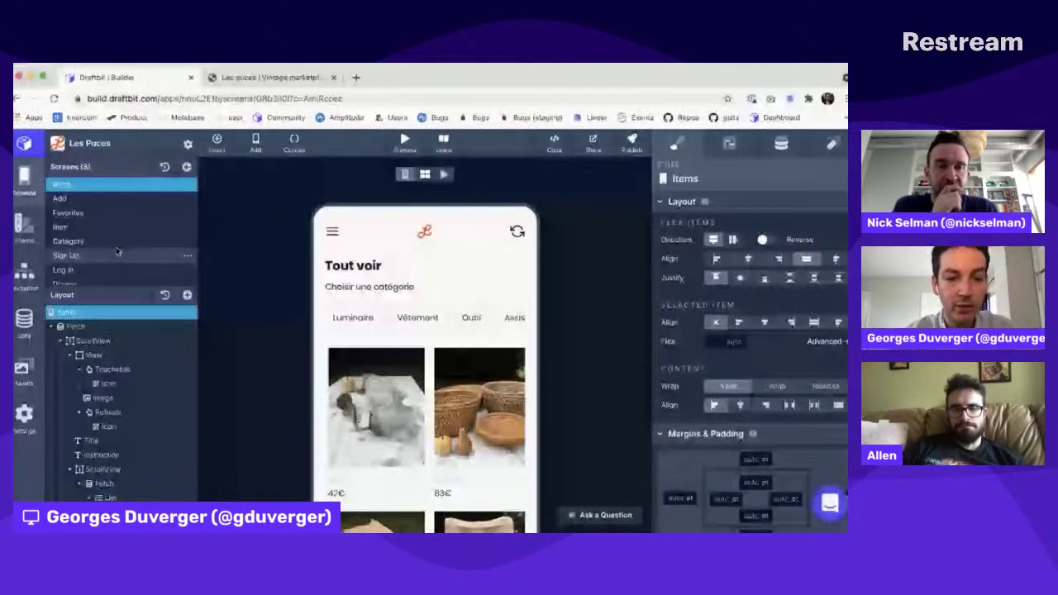
# Step: Select the Items screen's Fetch component in the Layout tree, then start a new browser tab
pyautogui.scroll(-1, 117, 255)
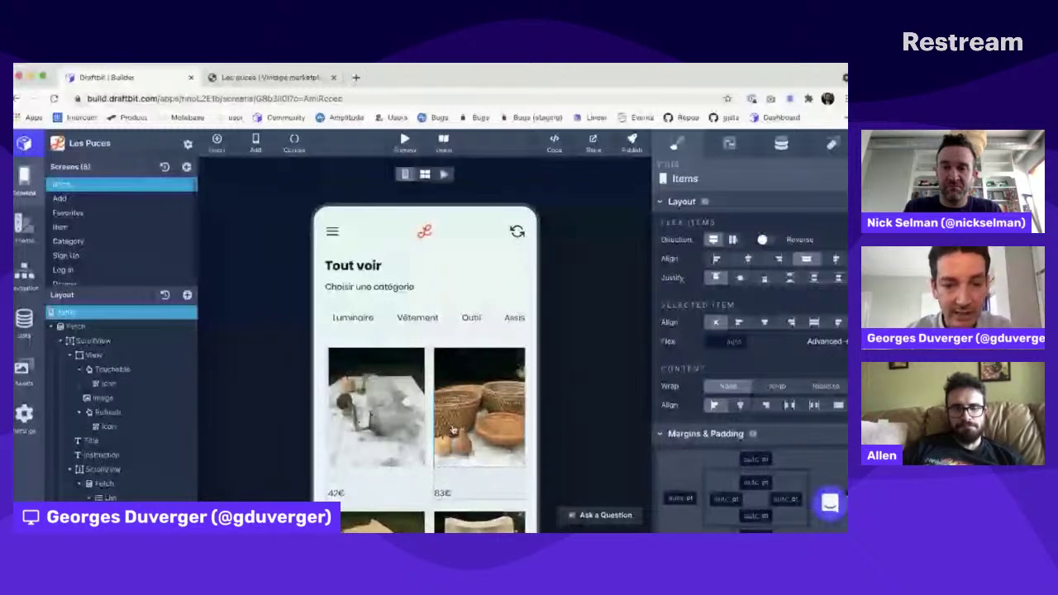
pyautogui.scroll(-1, 515, 403)
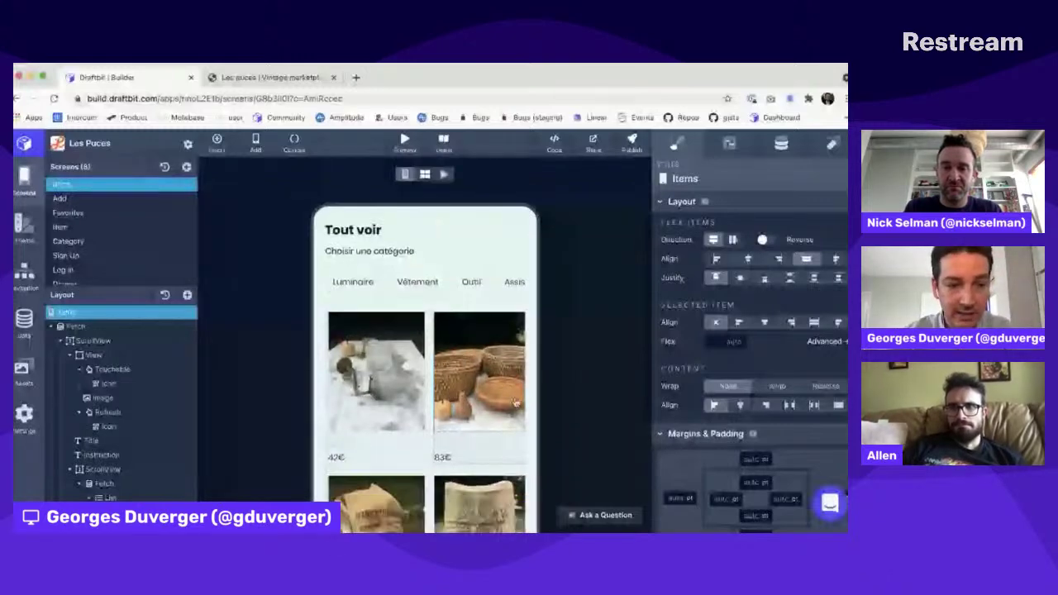
pyautogui.click(84, 327)
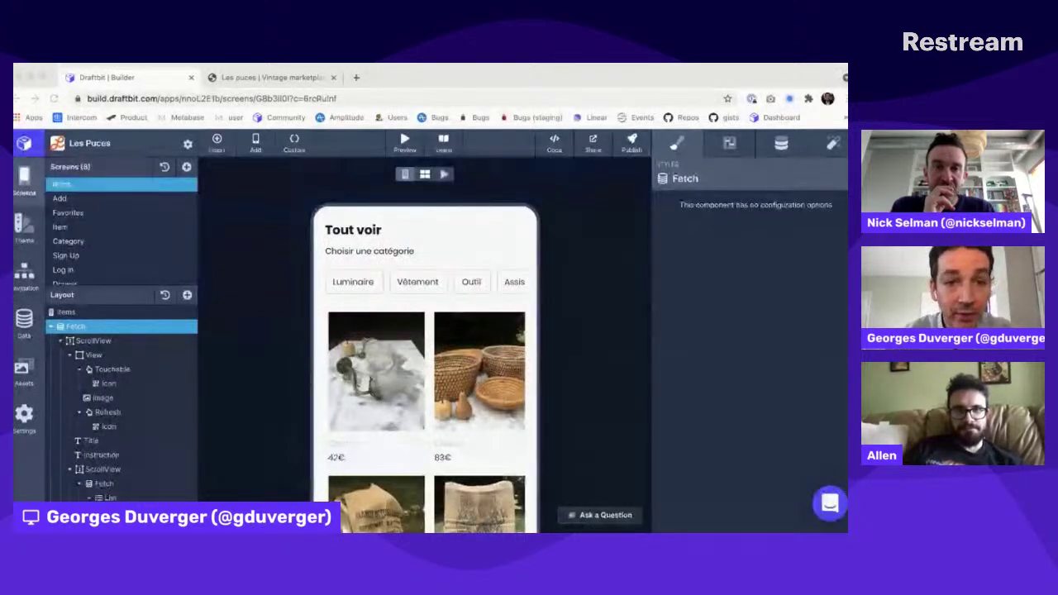
pyautogui.press('super+t')
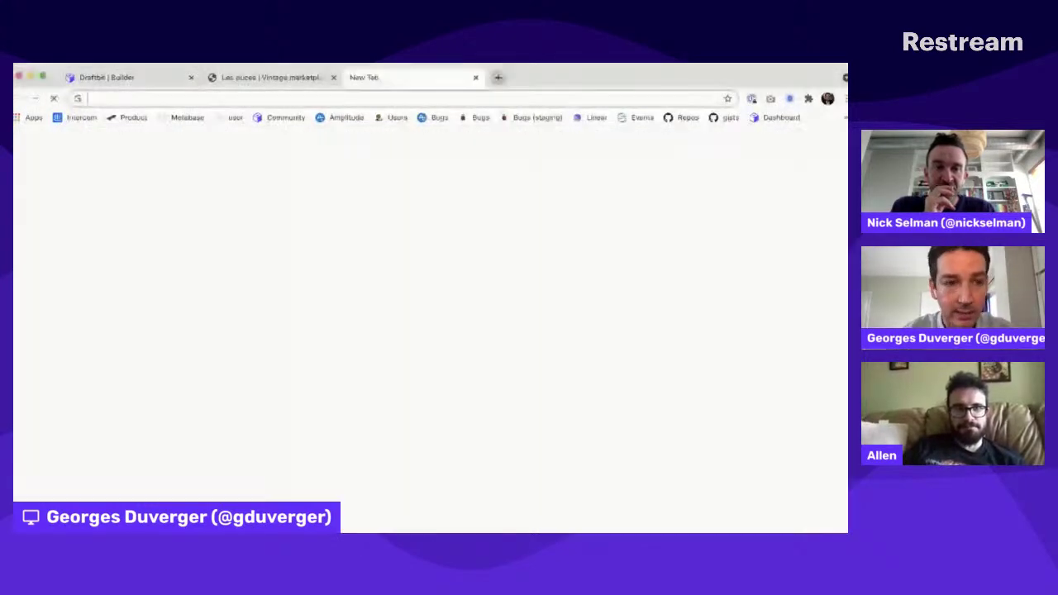
# Step: Load airtable.com and open the Les Puces base's Categories table
pyautogui.write('airtable.com')
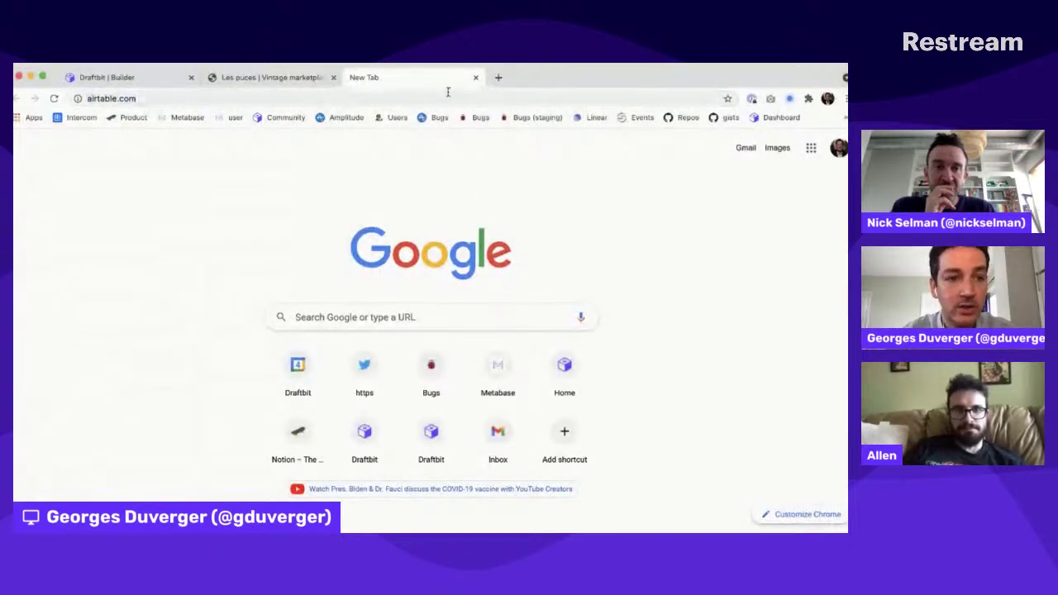
pyautogui.press('Return')
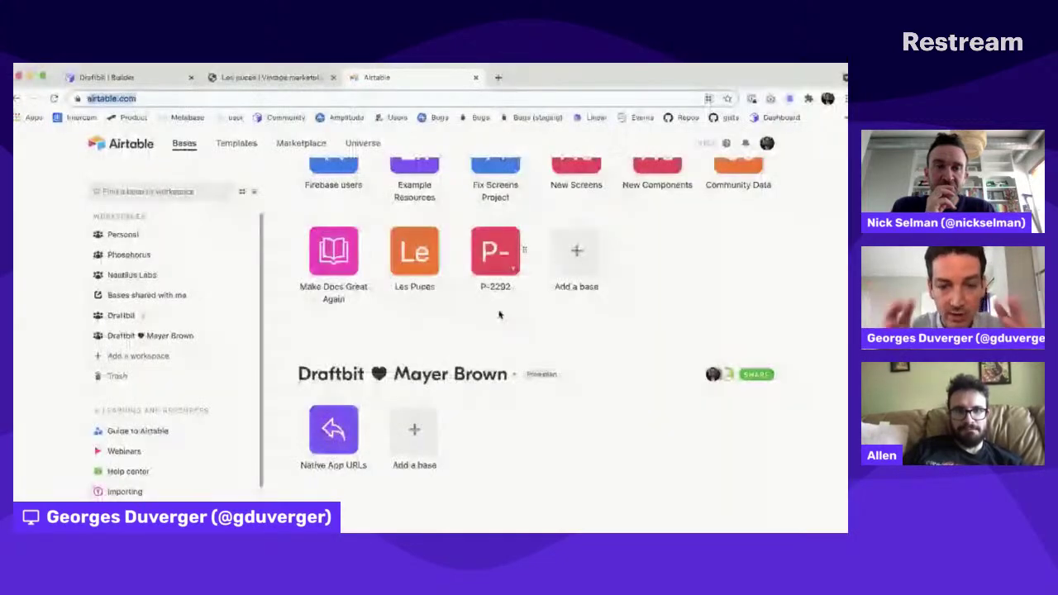
pyautogui.scroll(3, 421, 374)
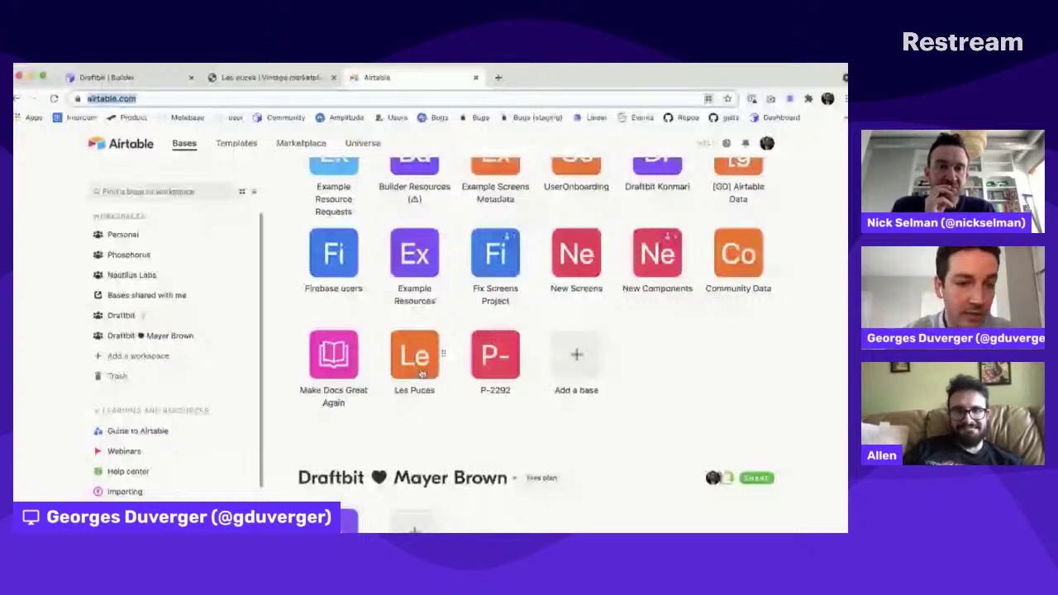
pyautogui.click(418, 364)
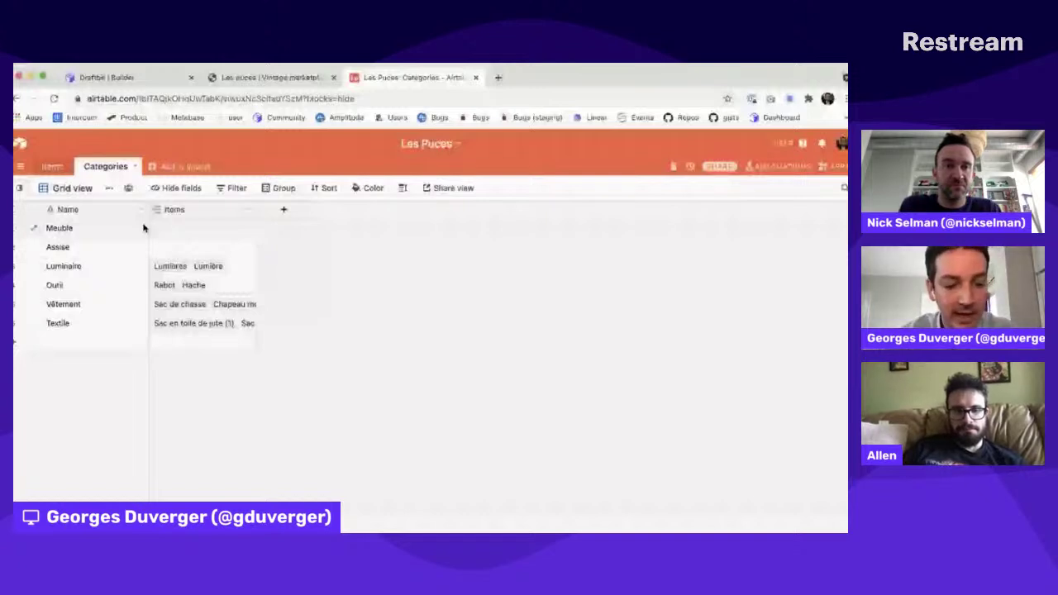
# Step: Switch back to the Draftbit builder tab
pyautogui.press('super+Tab')
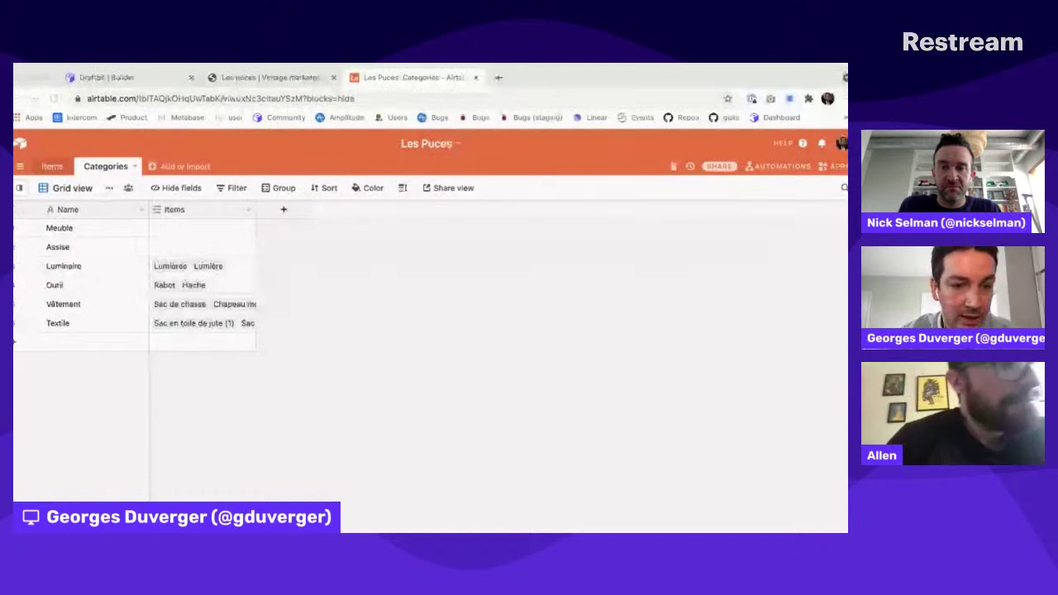
pyautogui.press('super+Tab')
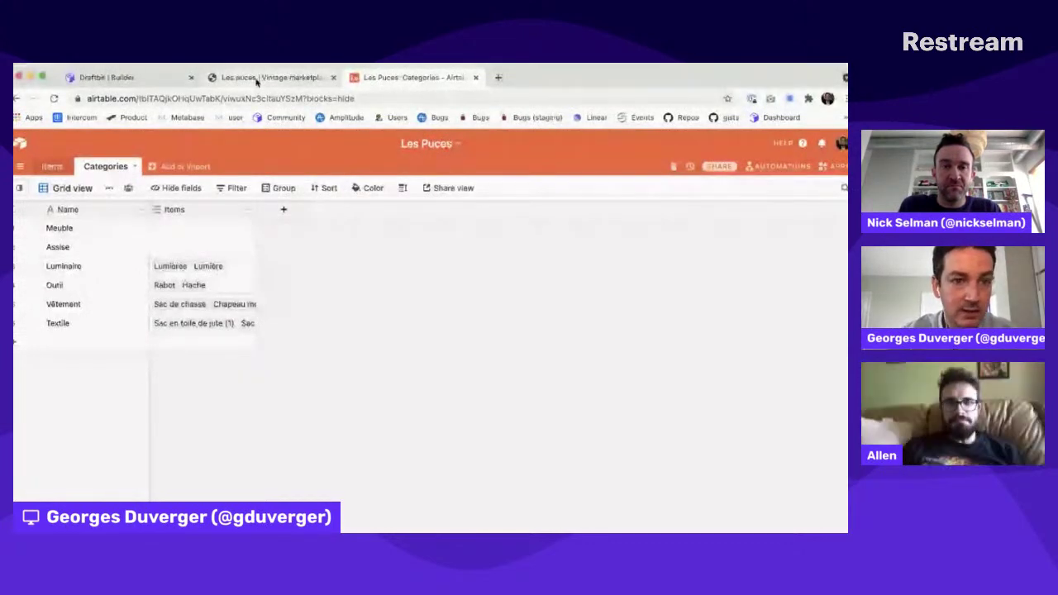
pyautogui.click(107, 76)
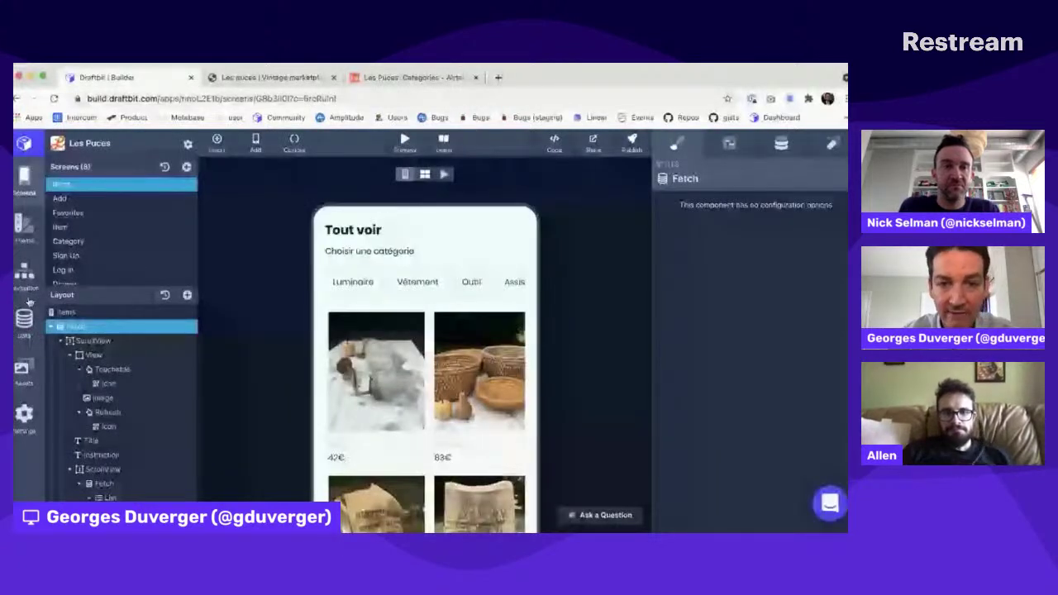
# Step: Browse the Les Puces REST API endpoint list, then show Airtable's Items table
pyautogui.click(25, 314)
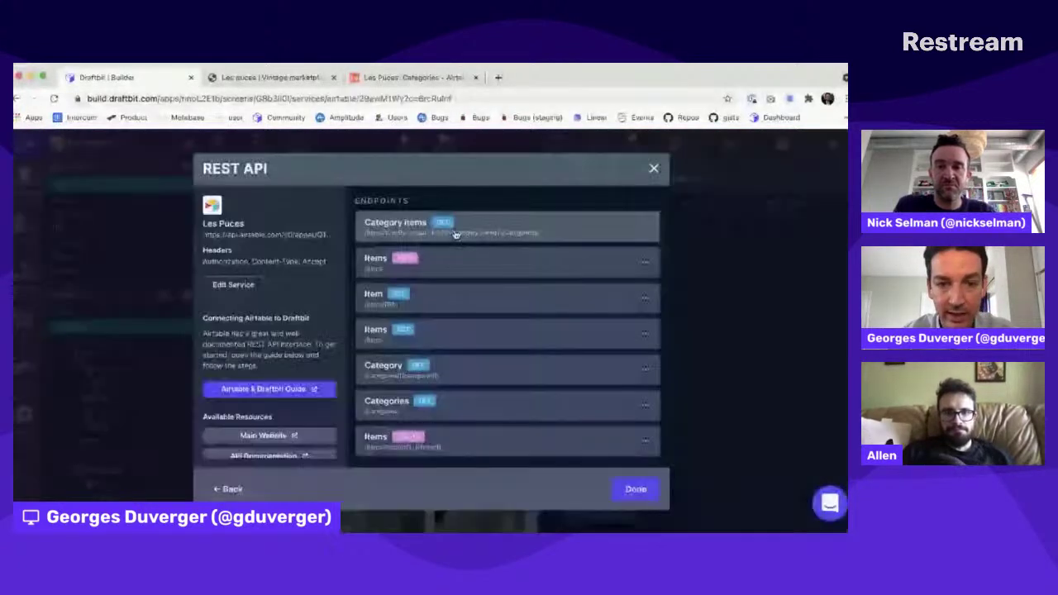
pyautogui.scroll(-2, 507, 377)
pyautogui.scroll(2, 506, 377)
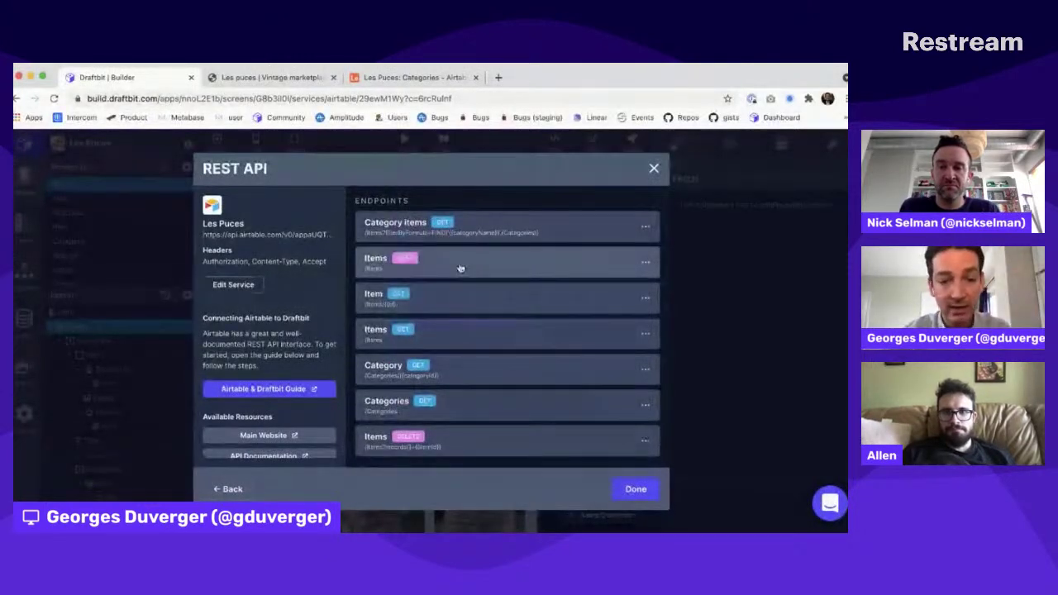
pyautogui.scroll(-1, 473, 399)
pyautogui.scroll(1, 473, 399)
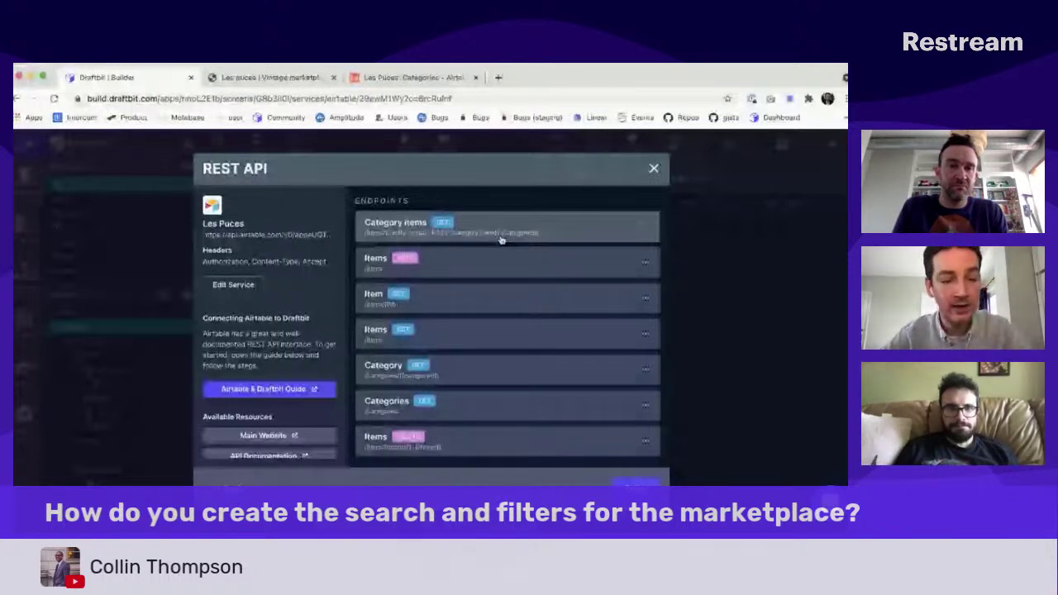
pyautogui.click(413, 78)
pyautogui.click(53, 167)
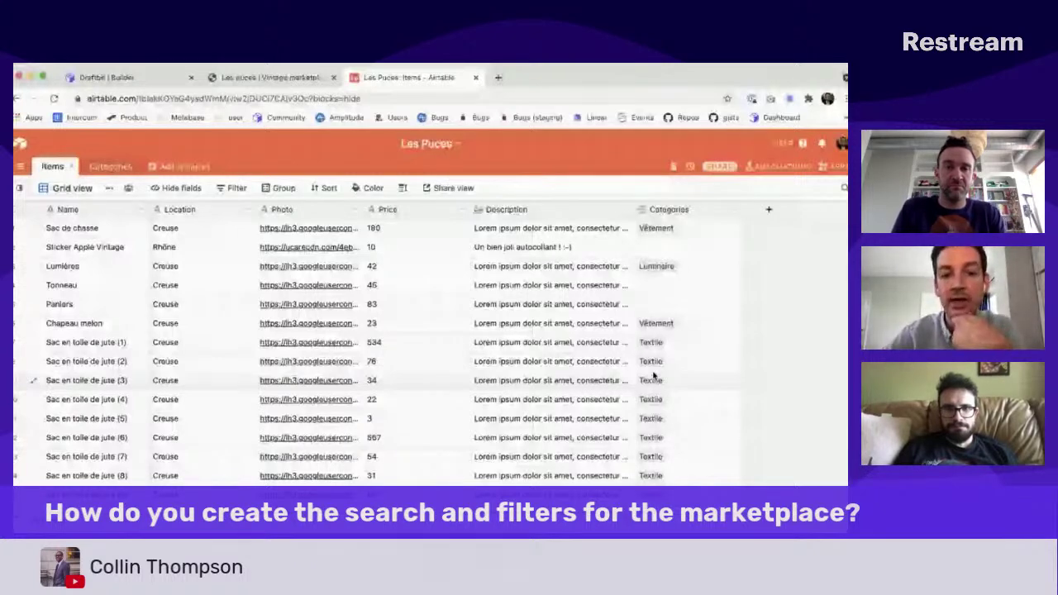
# Step: Return to Draftbit's Les Puces REST API endpoint list
pyautogui.press('super+1')
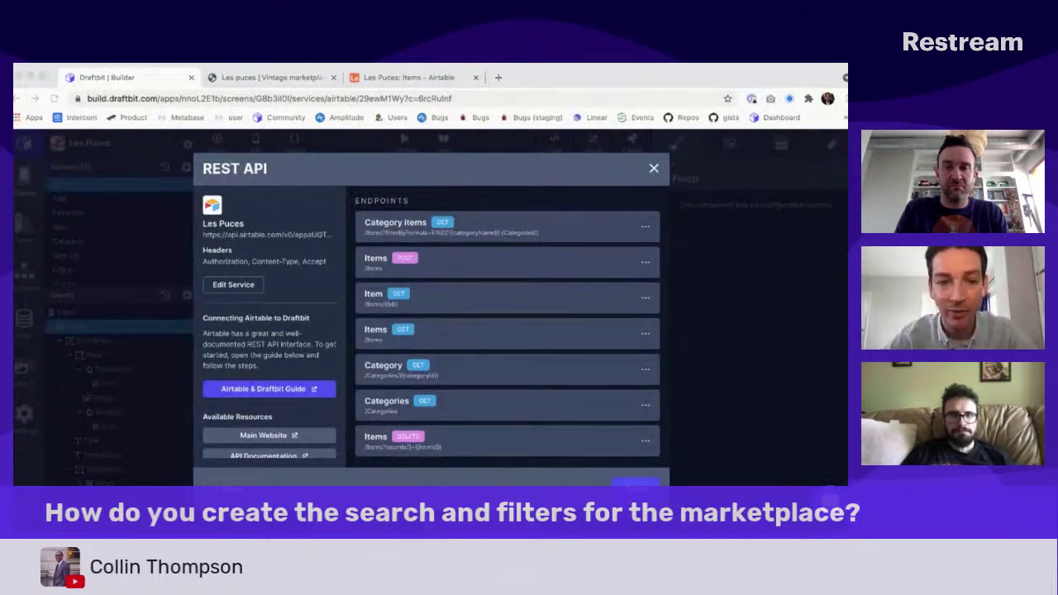
# Step: Open the Airtable Items endpoint in Update Endpoint and review its paths and headers steps
pyautogui.press('super+Tab')
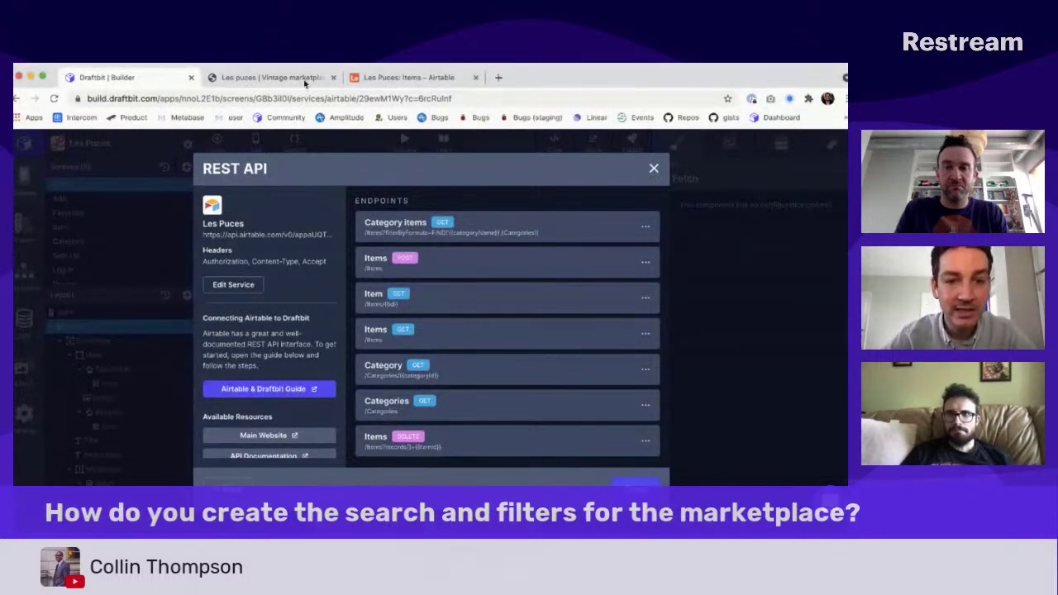
pyautogui.scroll(-2, 420, 361)
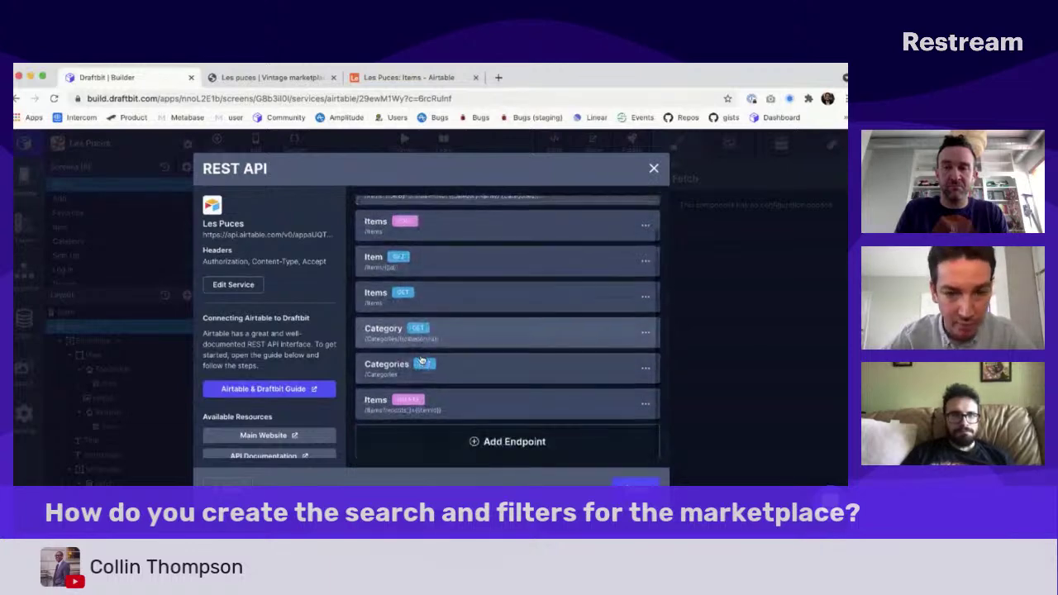
pyautogui.scroll(2, 422, 356)
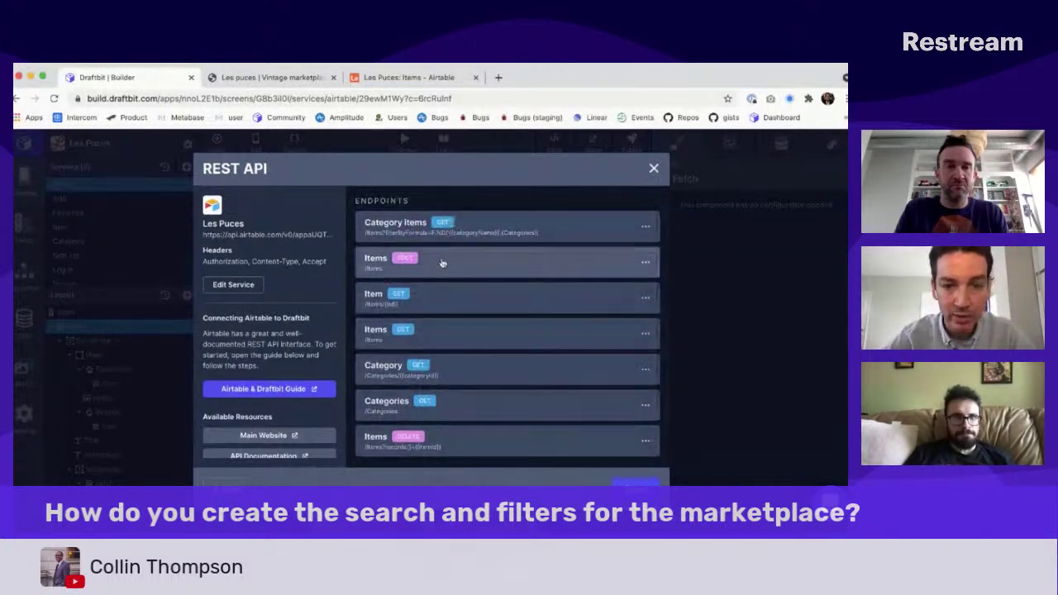
pyautogui.click(447, 333)
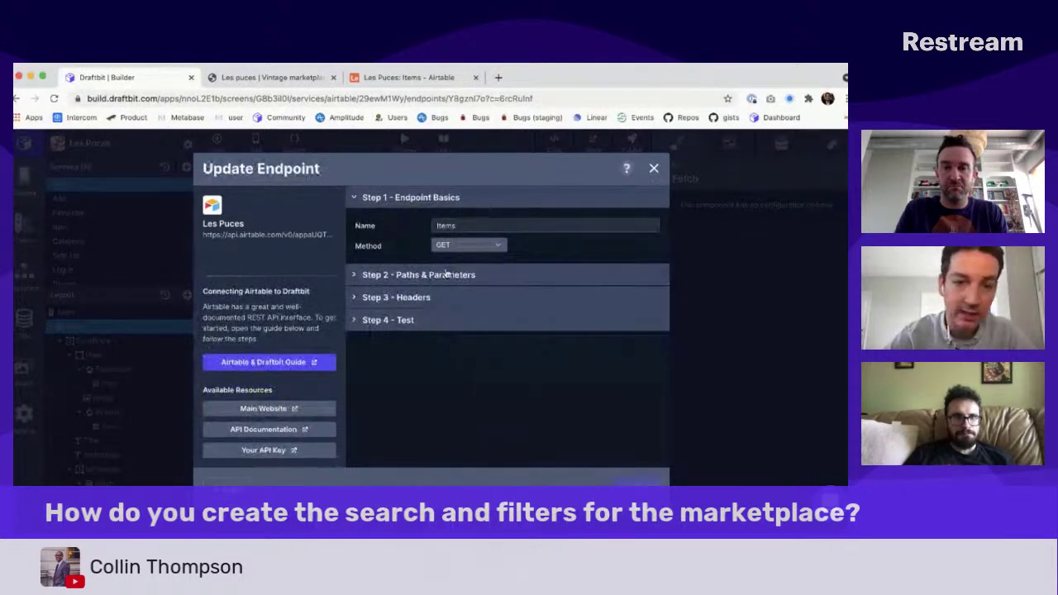
pyautogui.click(447, 274)
pyautogui.click(429, 316)
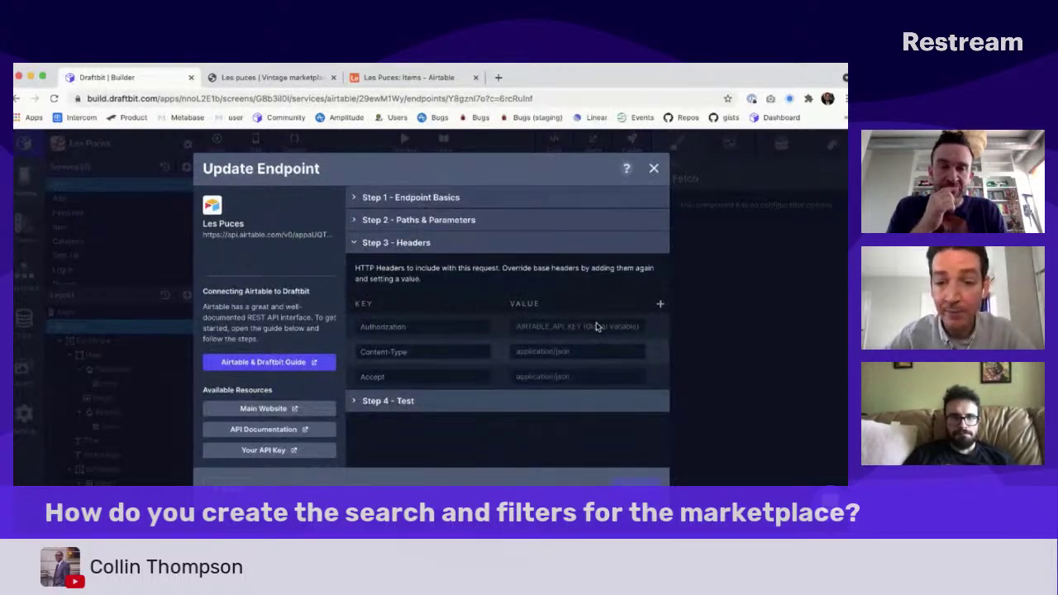
# Step: Test the endpoint to get a 200 OK with item records, then close the settings
pyautogui.click(398, 403)
pyautogui.click(649, 293)
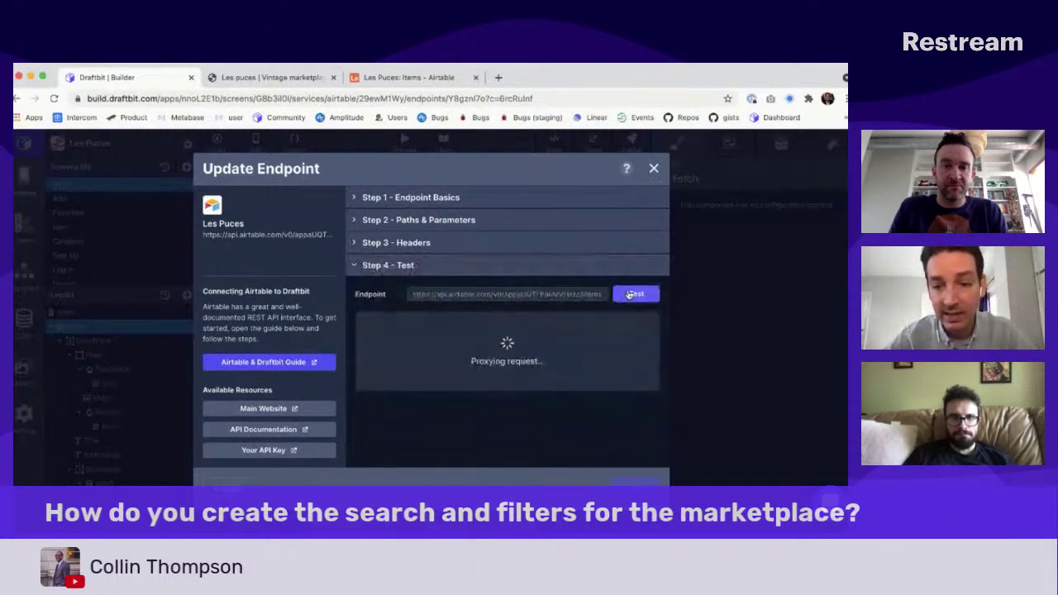
pyautogui.scroll(-2, 444, 401)
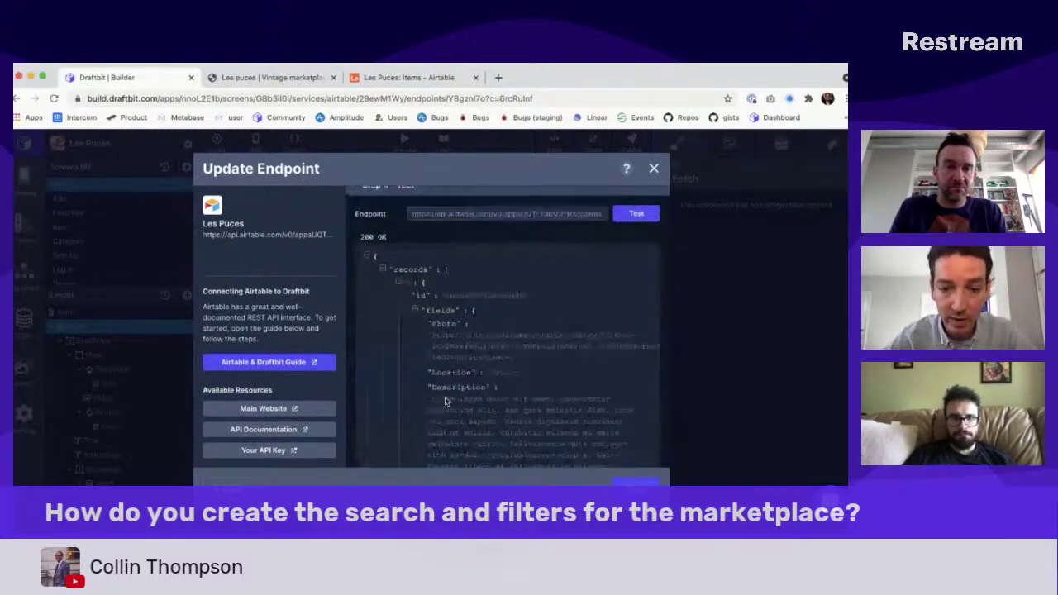
pyautogui.scroll(-6, 445, 400)
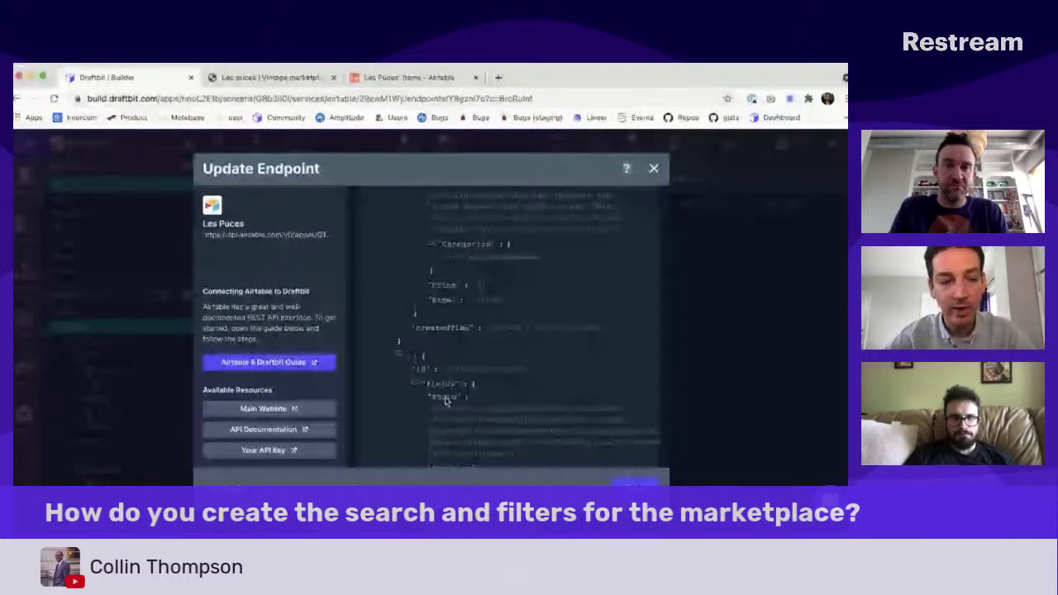
pyautogui.scroll(10, 445, 401)
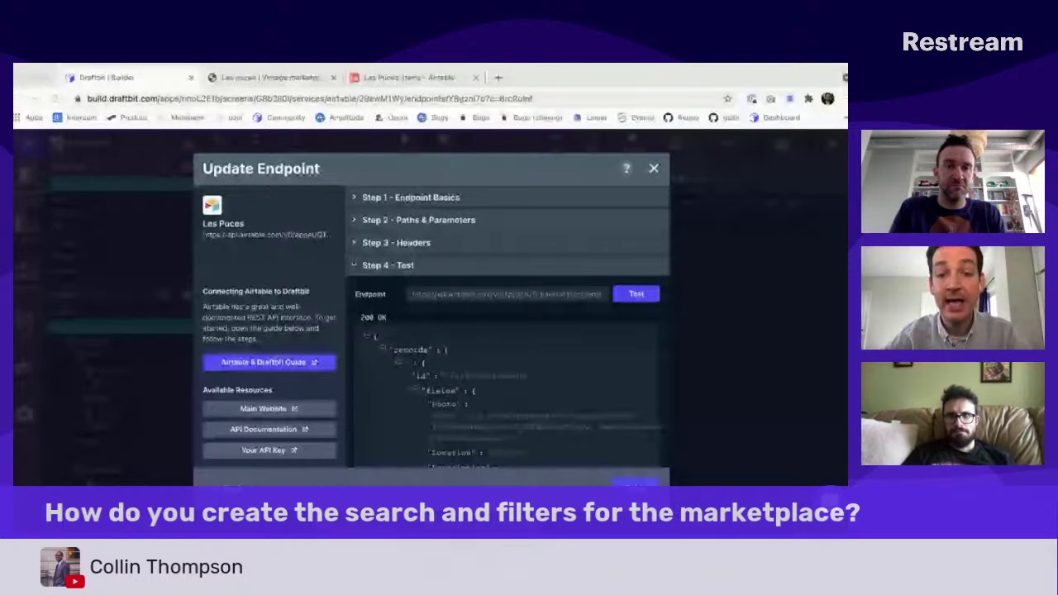
pyautogui.scroll(-3, 417, 300)
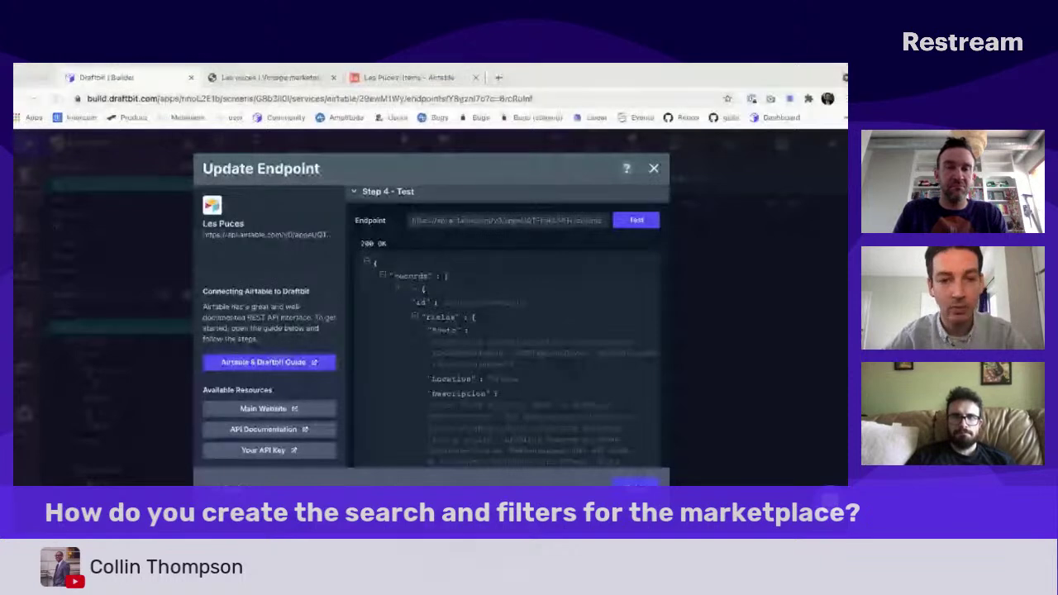
pyautogui.click(638, 482)
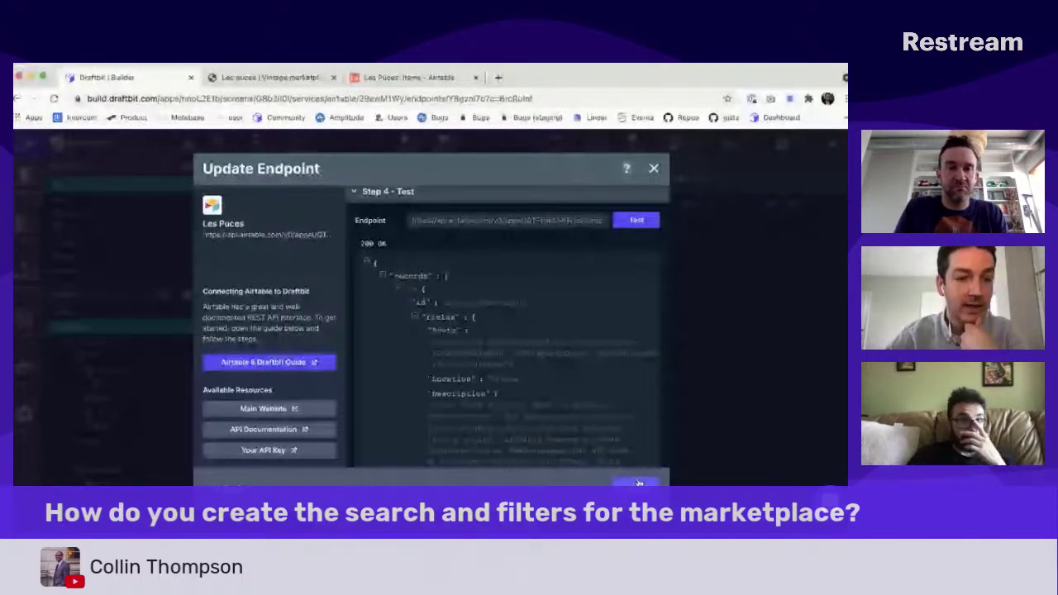
pyautogui.click(639, 482)
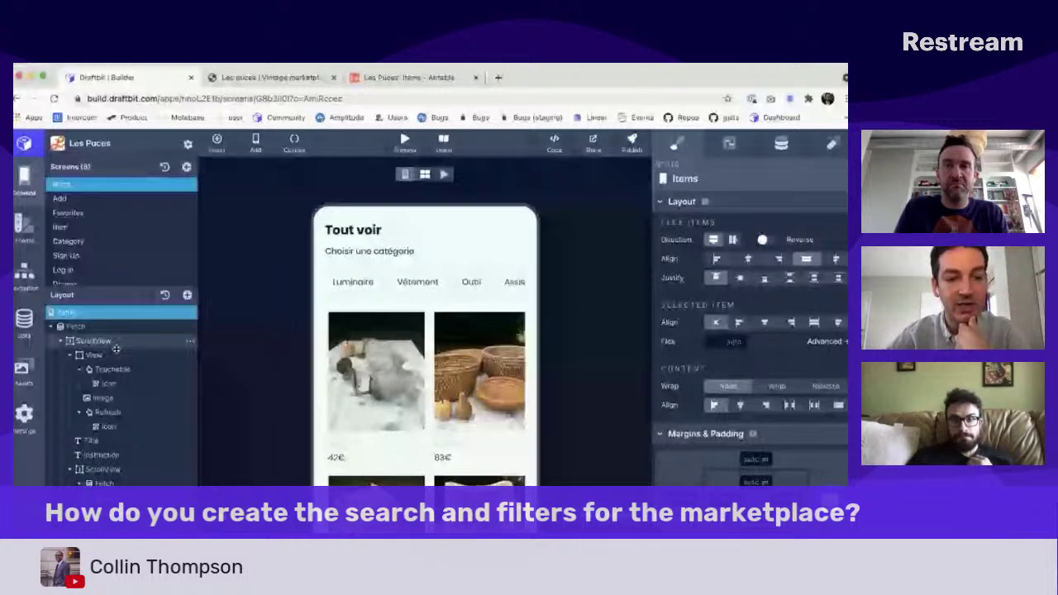
# Step: Inspect the Items screen's ScrollView, View, header Touchable and category ScrollView, checking the live marketplace
pyautogui.click(113, 341)
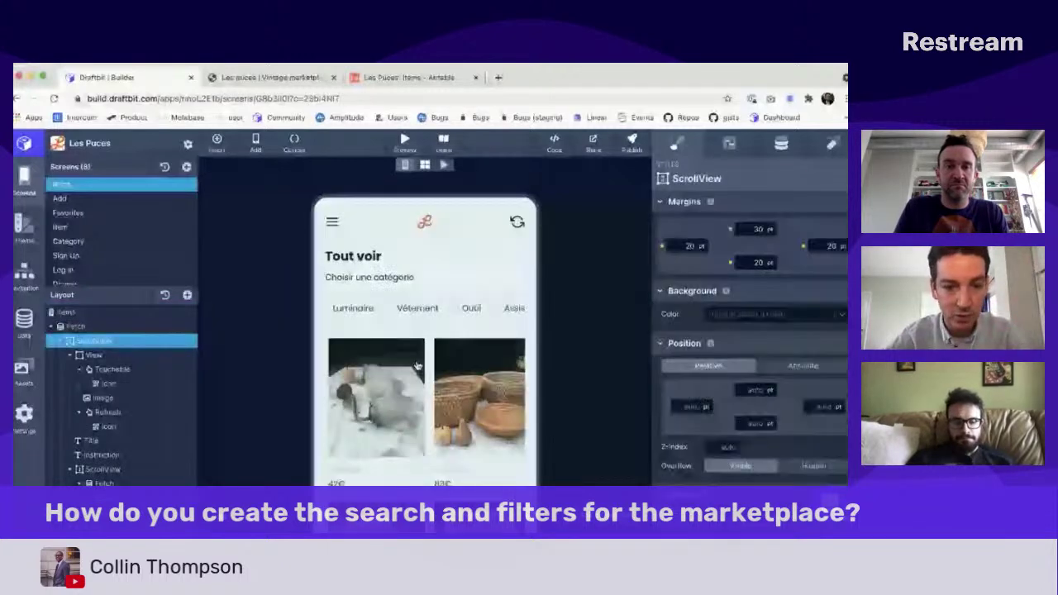
pyautogui.click(91, 355)
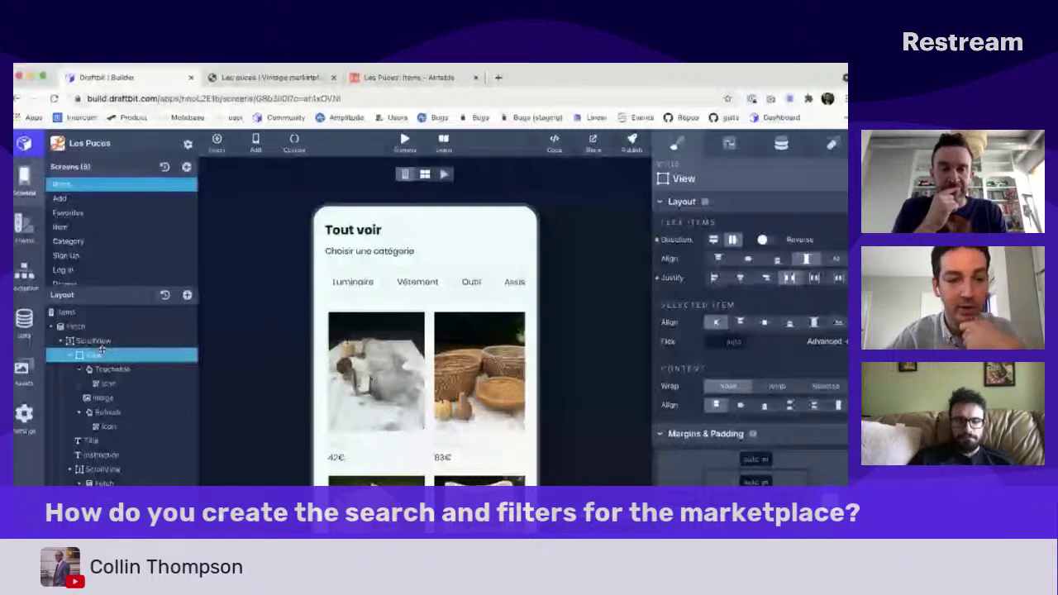
pyautogui.click(112, 369)
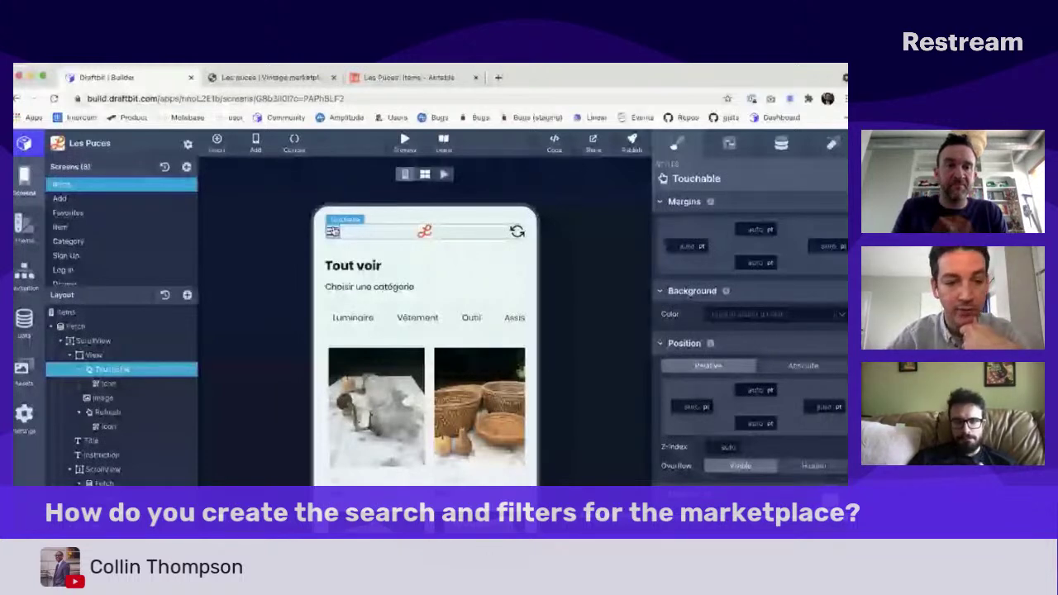
pyautogui.click(473, 362)
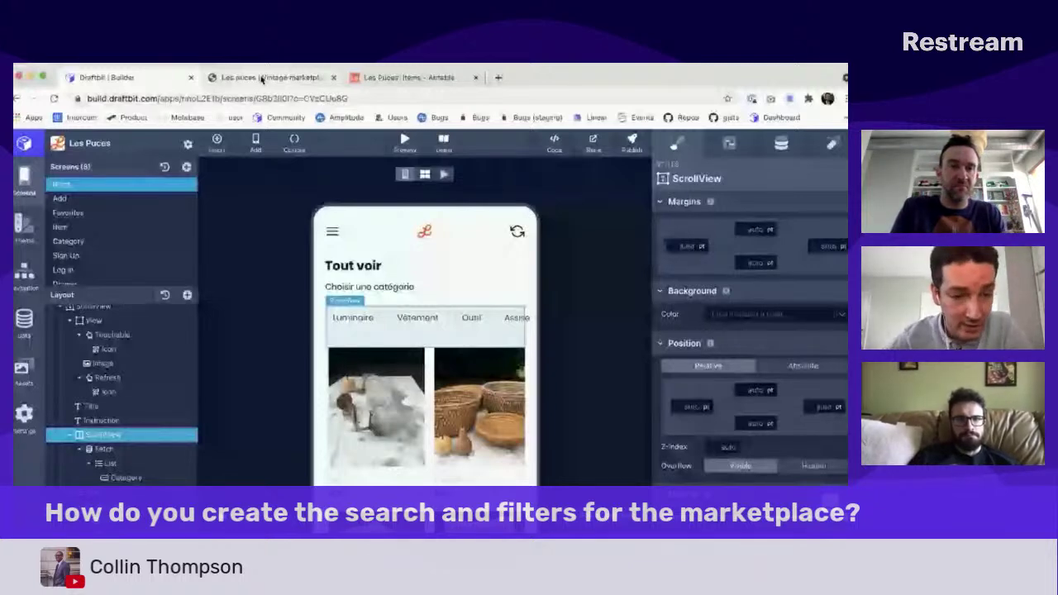
pyautogui.click(261, 79)
pyautogui.click(115, 77)
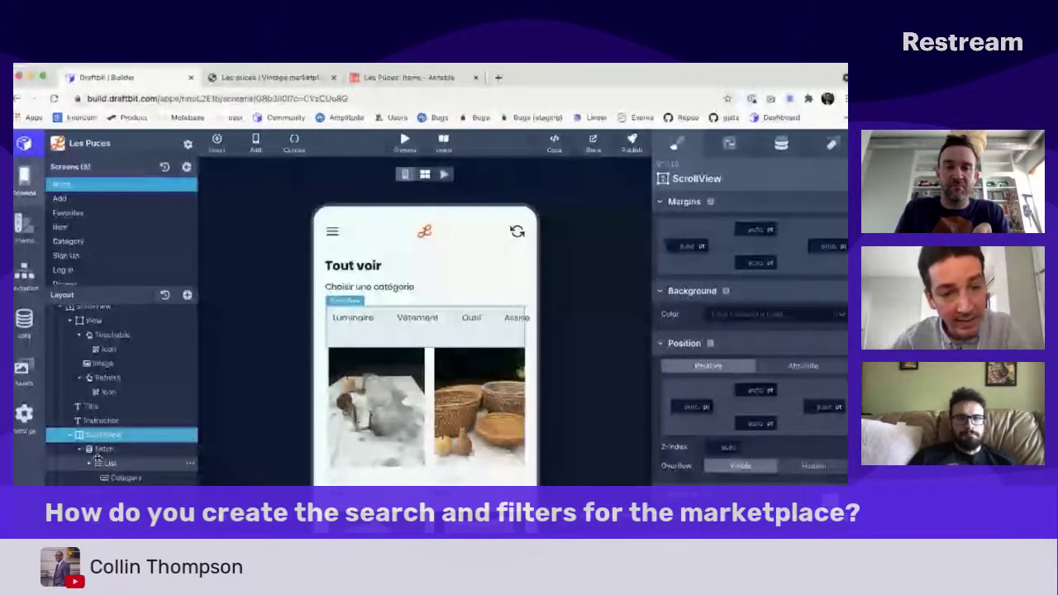
# Step: Inspect the categories Fetch, each item's Touchable tap navigation, and the Price text's settings
pyautogui.scroll(-2, 107, 414)
pyautogui.click(113, 356)
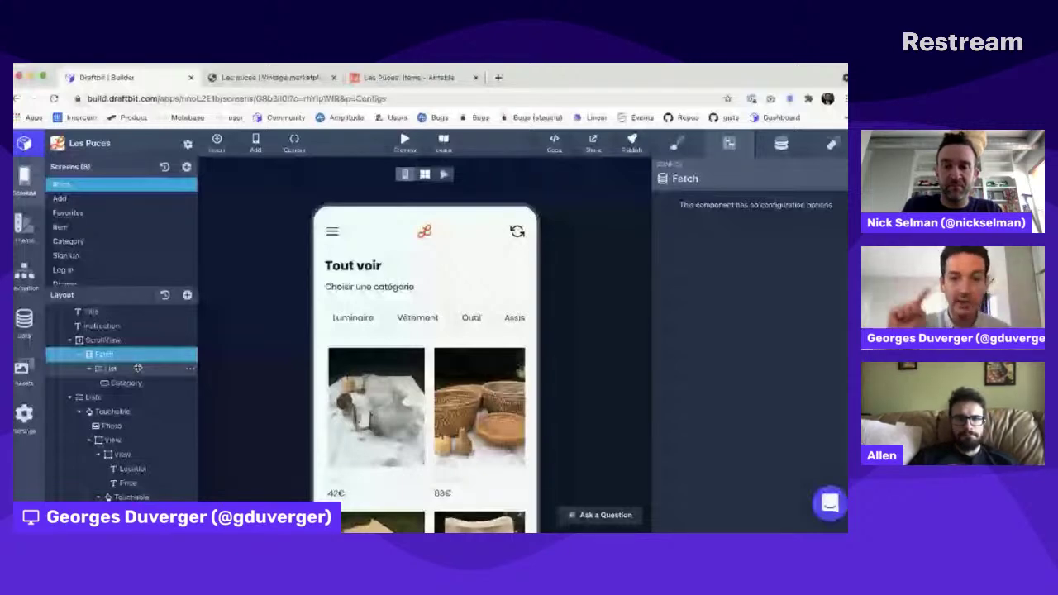
pyautogui.scroll(-2, 411, 272)
pyautogui.click(411, 273)
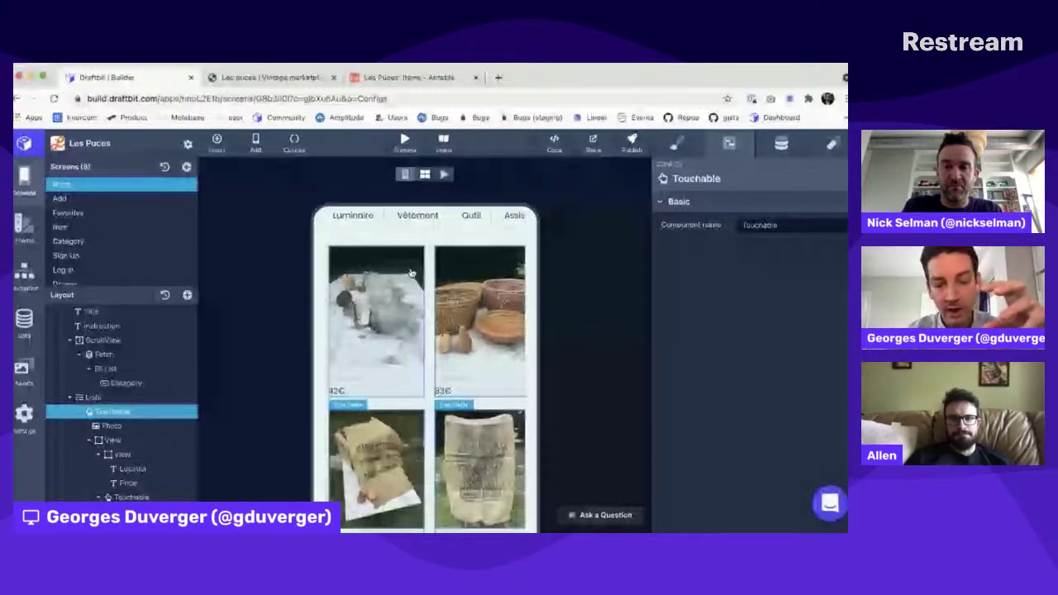
pyautogui.click(832, 143)
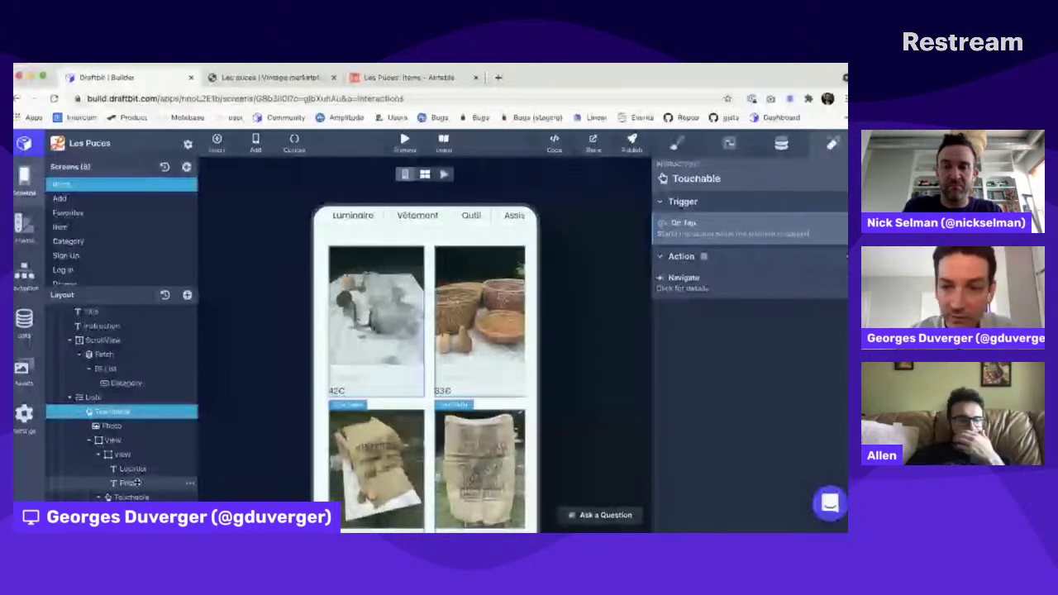
pyautogui.click(128, 482)
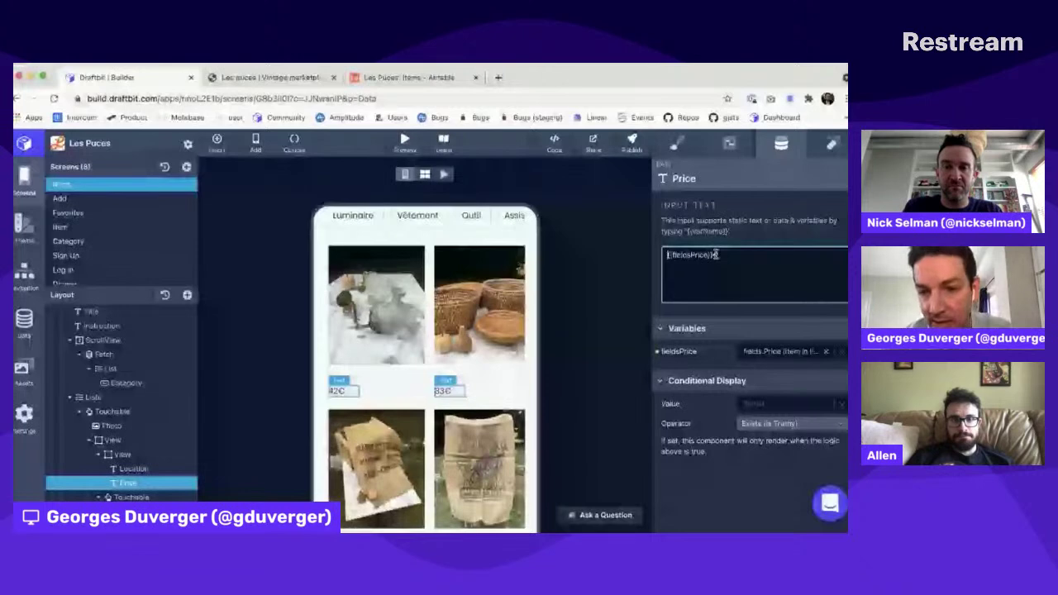
# Step: Append € after {{fieldsPrice}}, add a {{price}} line, and bind price to fields.Price
pyautogui.click(716, 254)
pyautogui.write('€')
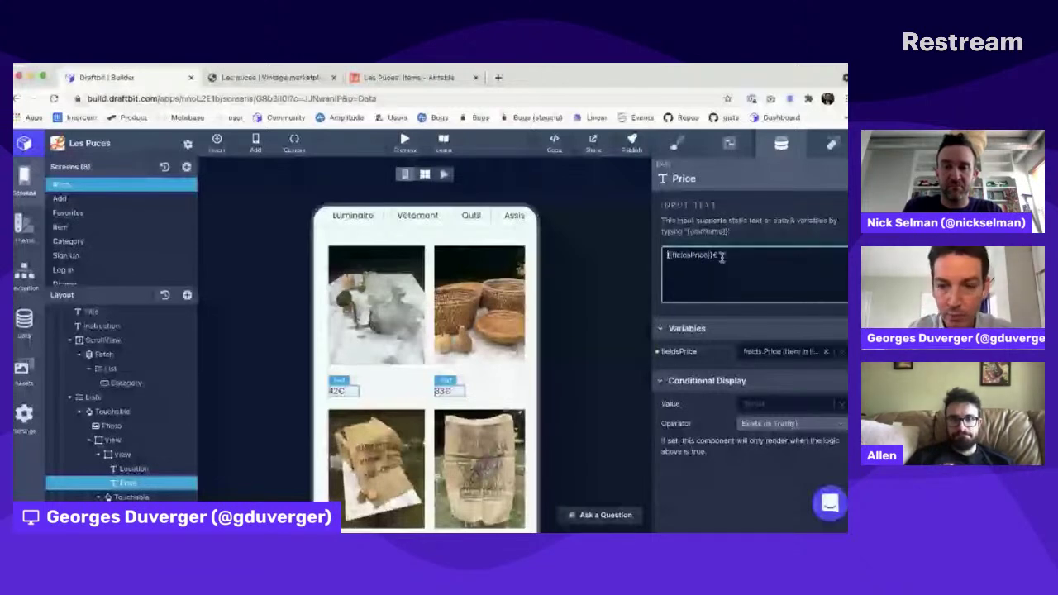
pyautogui.press('Return')
pyautogui.press('Return')
pyautogui.write('{{price}}')
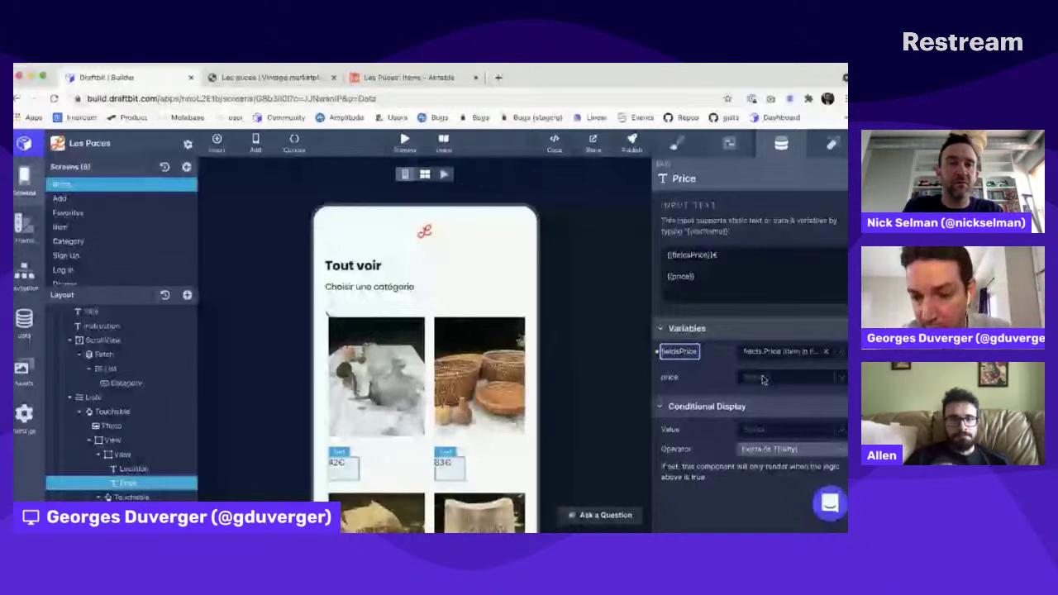
pyautogui.click(763, 379)
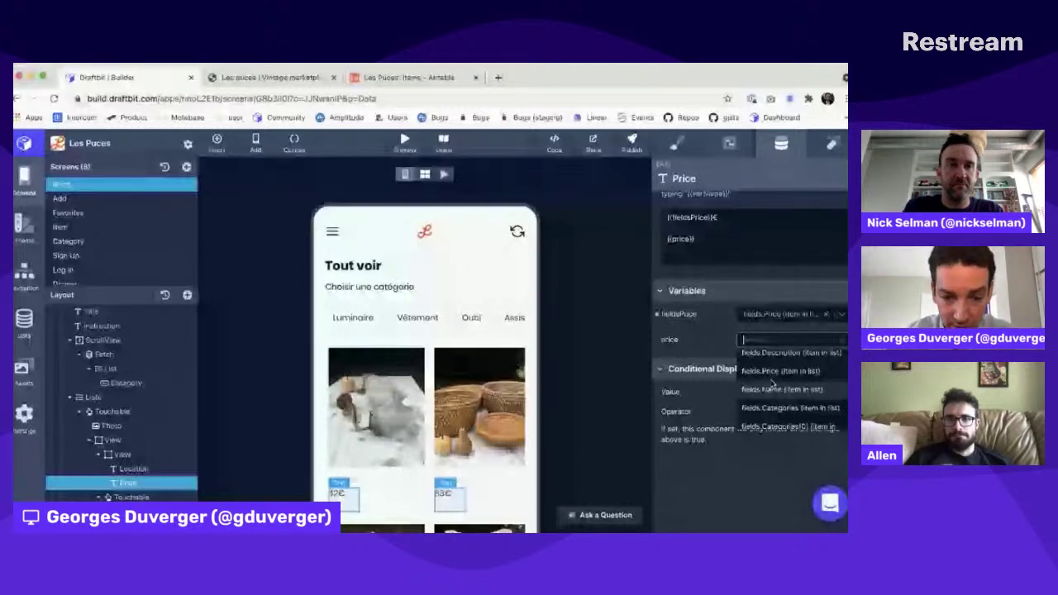
pyautogui.click(780, 370)
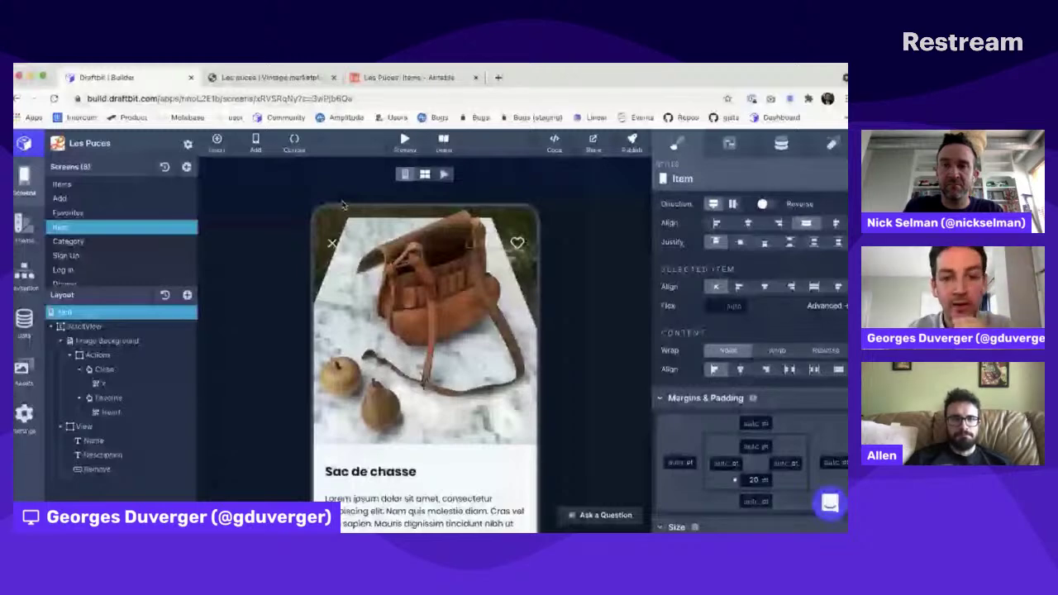
# Step: Glance at the live Les puces tab, then open the Add screen's Ajouter form in Draftbit
pyautogui.hotkey('ctrl', 'Tab')
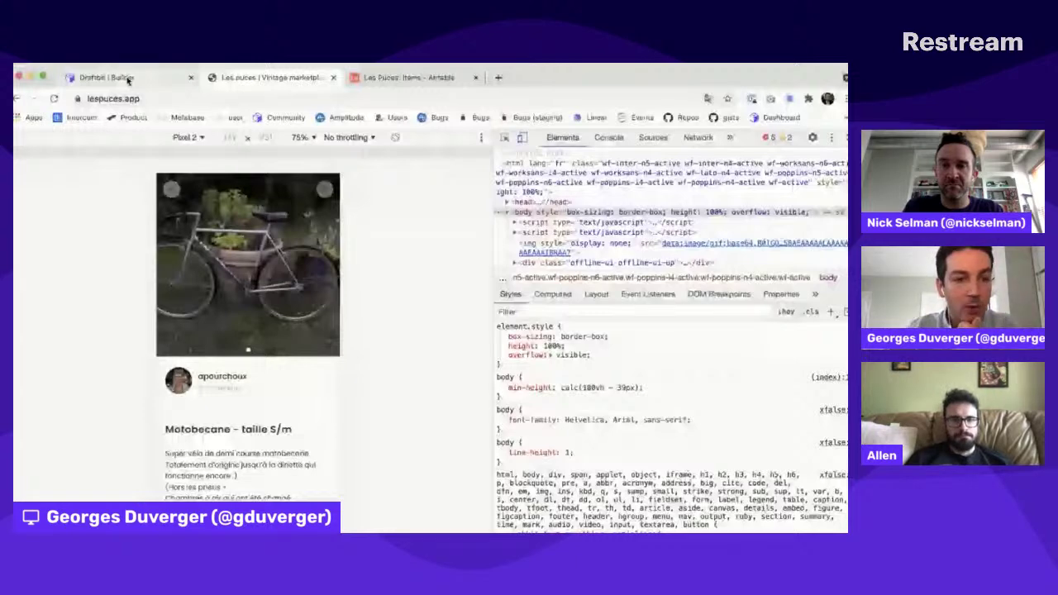
pyautogui.click(124, 78)
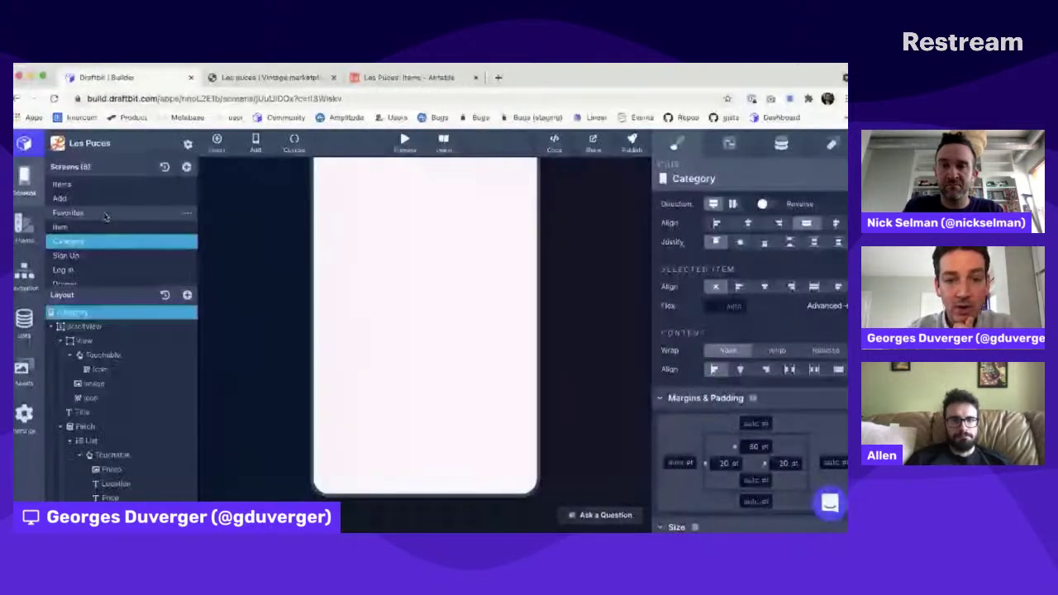
pyautogui.scroll(-1, 105, 217)
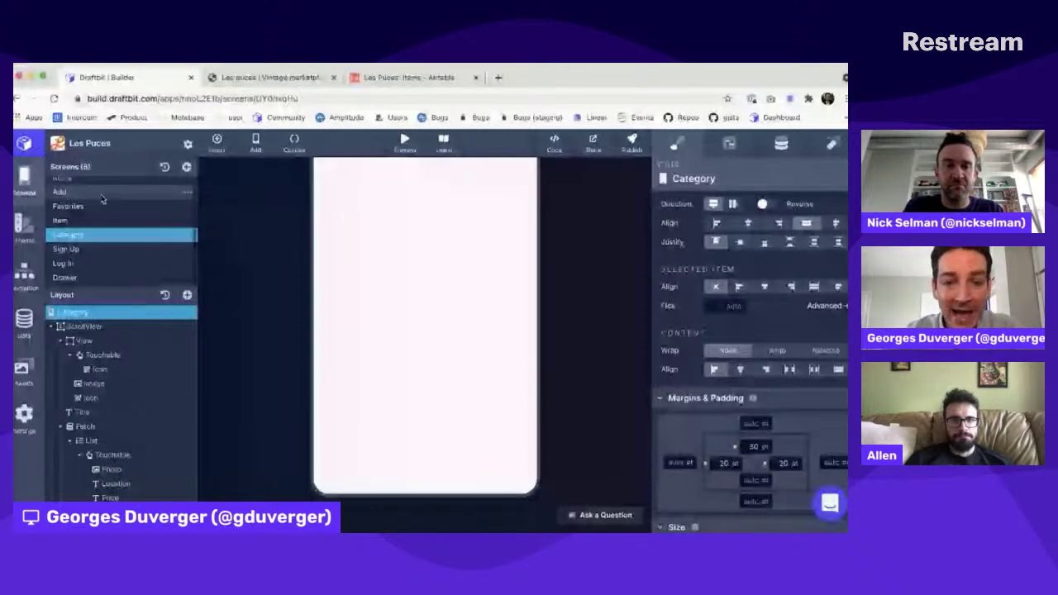
pyautogui.click(103, 196)
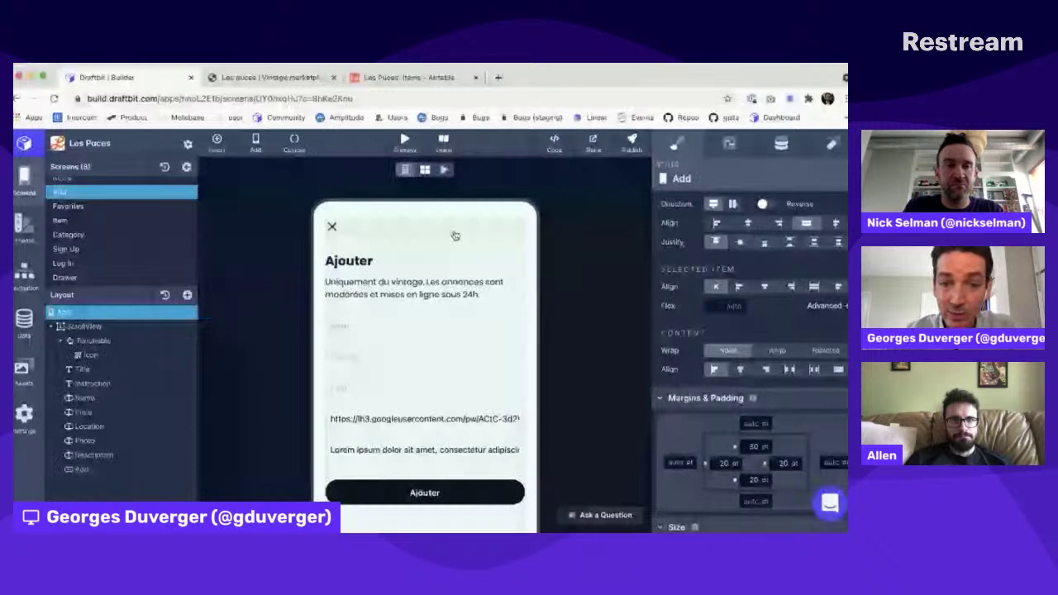
pyautogui.scroll(-2, 454, 237)
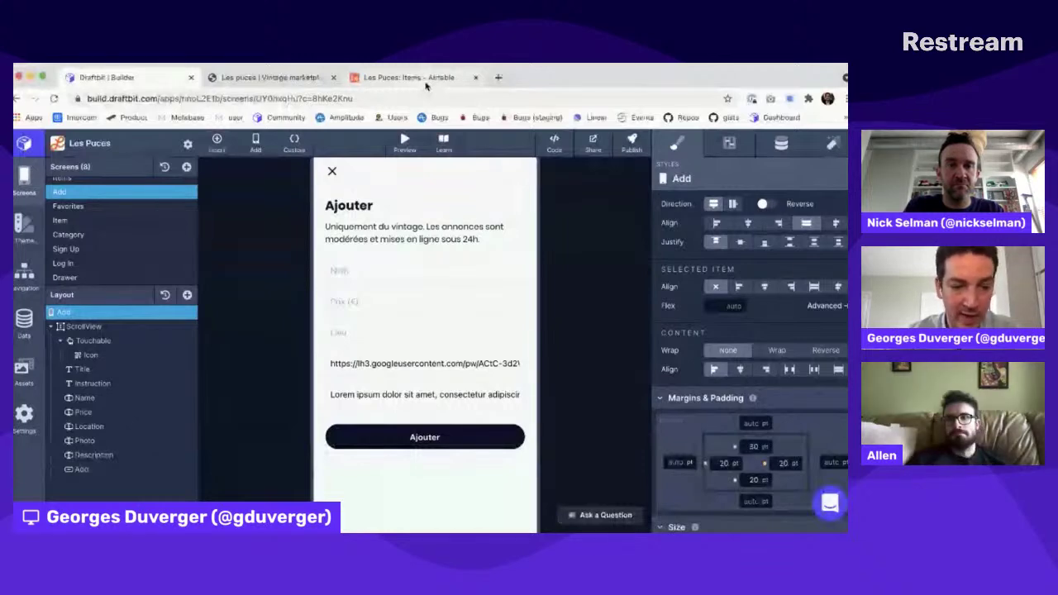
pyautogui.click(87, 426)
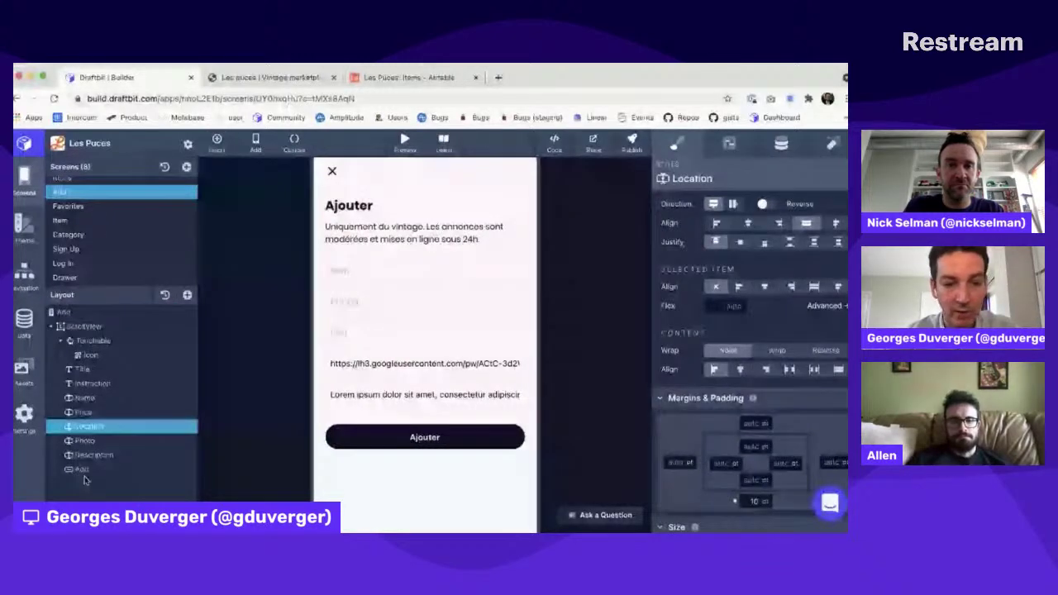
pyautogui.click(83, 470)
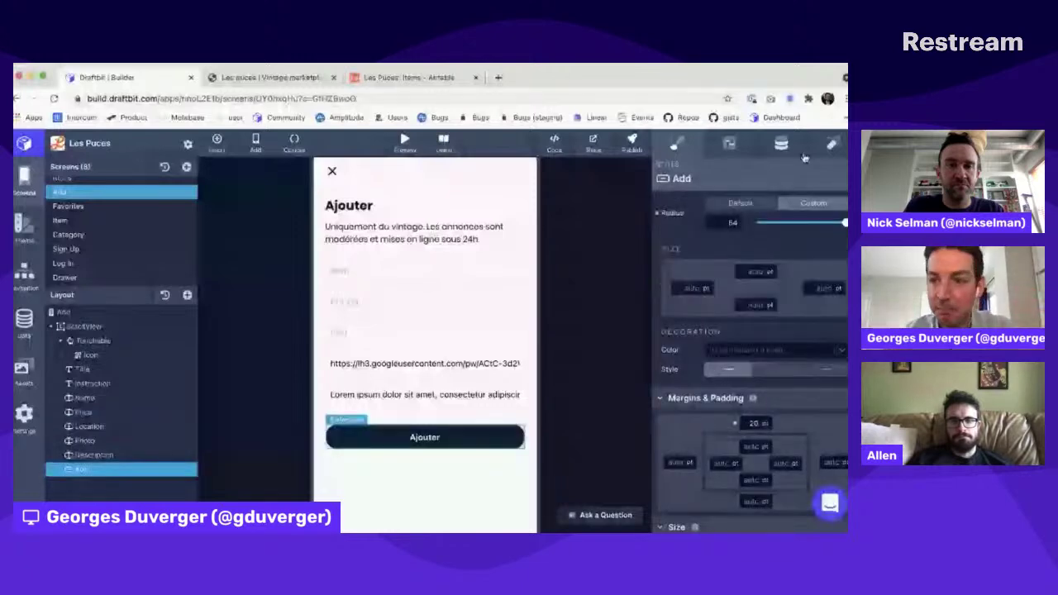
pyautogui.click(832, 143)
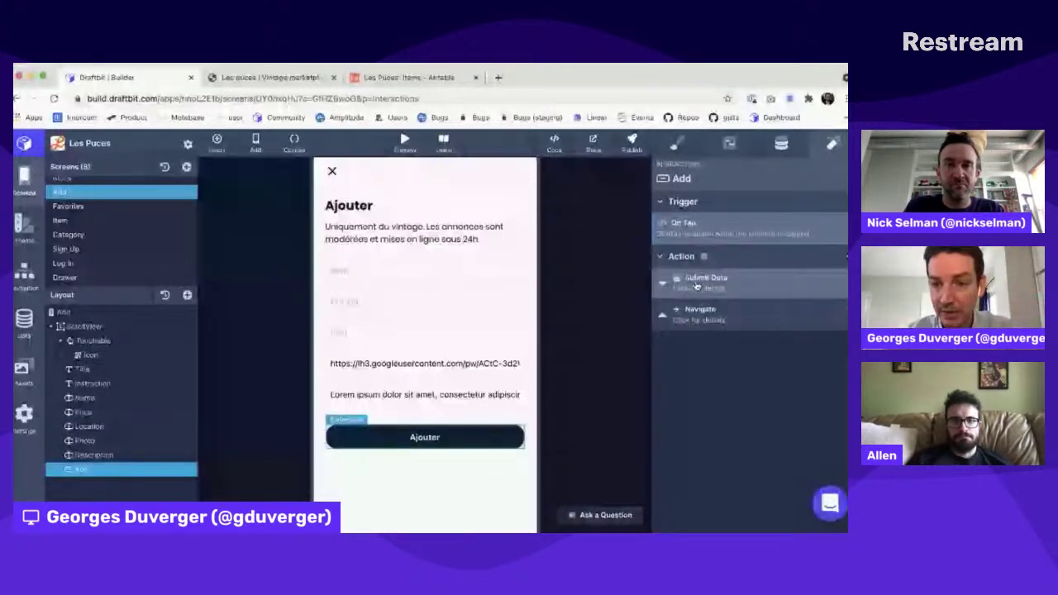
pyautogui.click(697, 284)
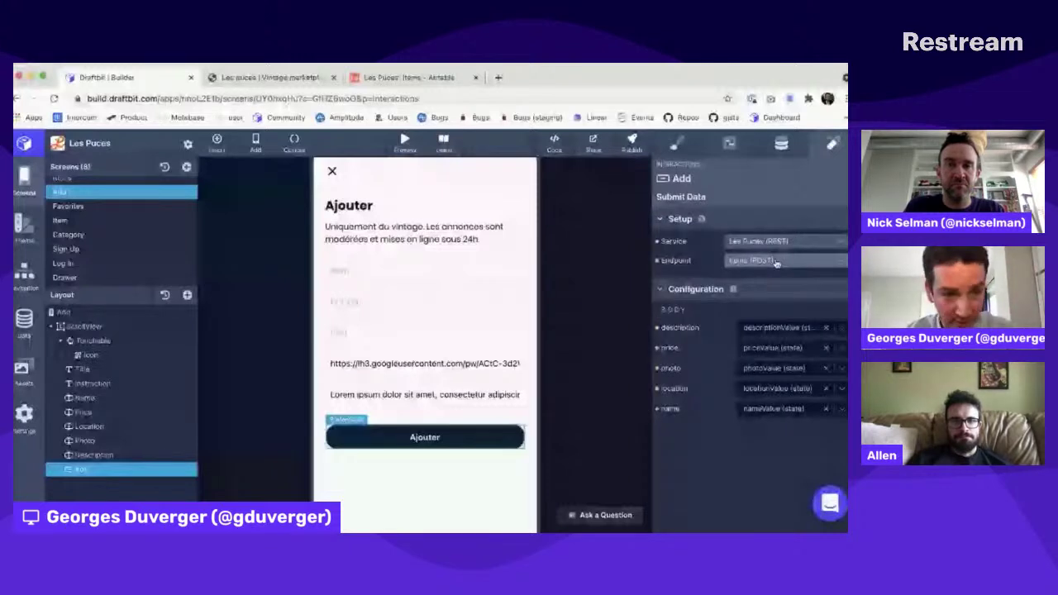
pyautogui.click(33, 329)
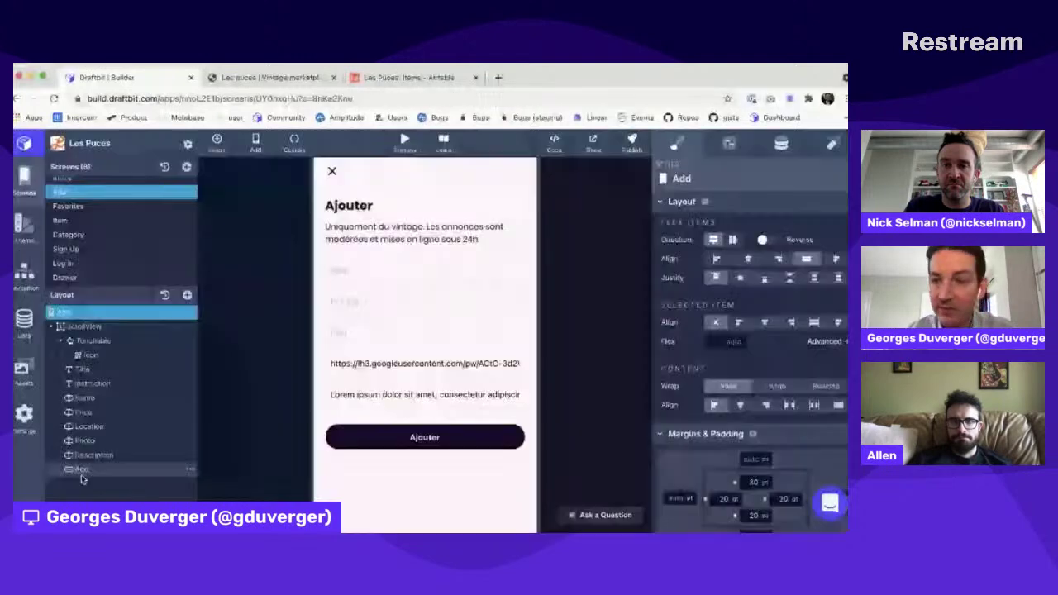
pyautogui.click(81, 471)
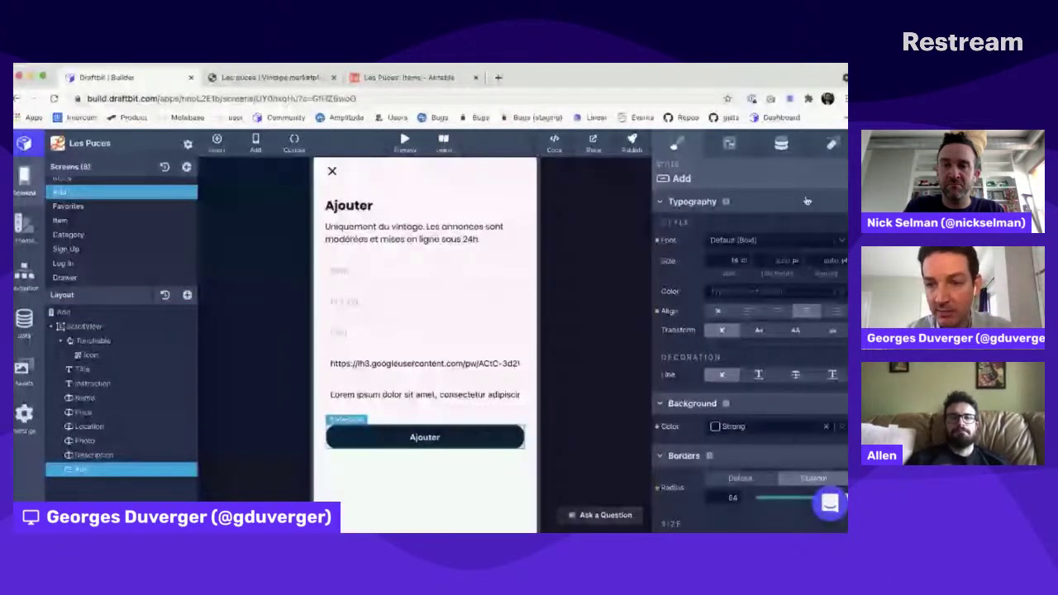
pyautogui.click(831, 144)
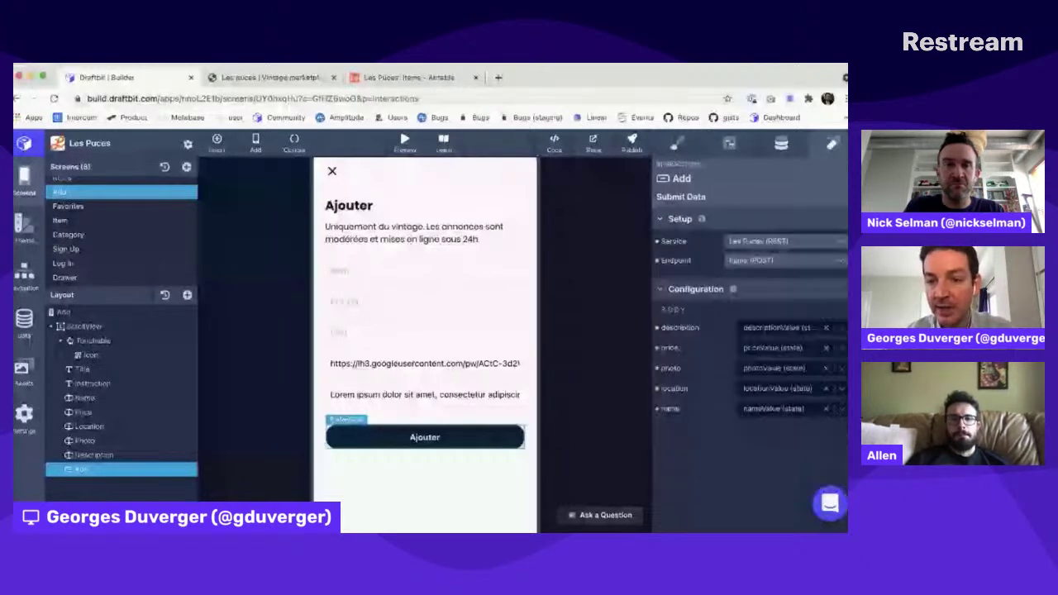
pyautogui.click(844, 197)
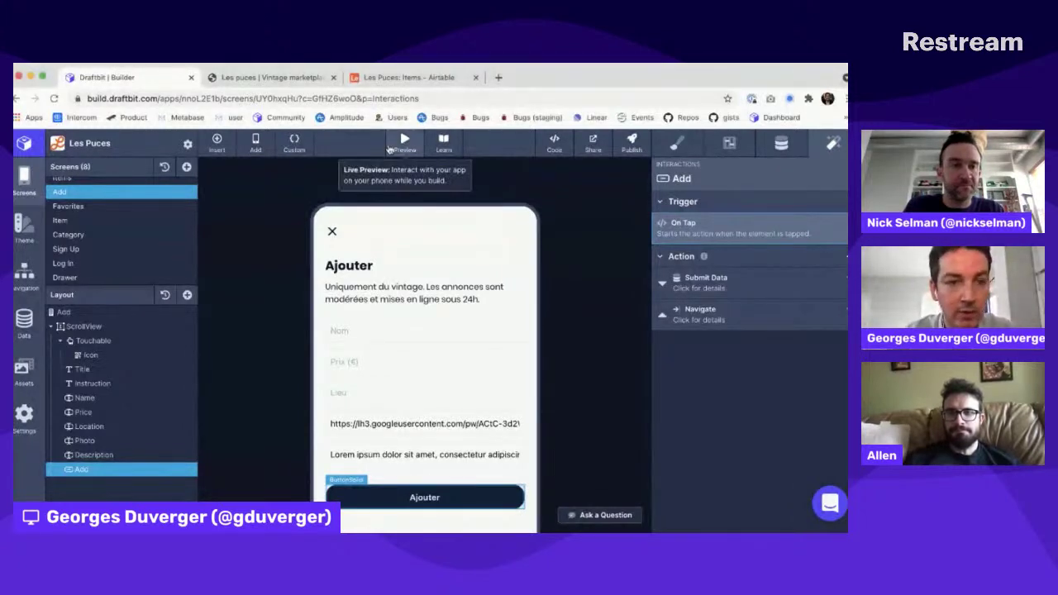
# Step: Show the app's navigation tree and the menu for adding screens or navigators
pyautogui.scroll(1, 114, 243)
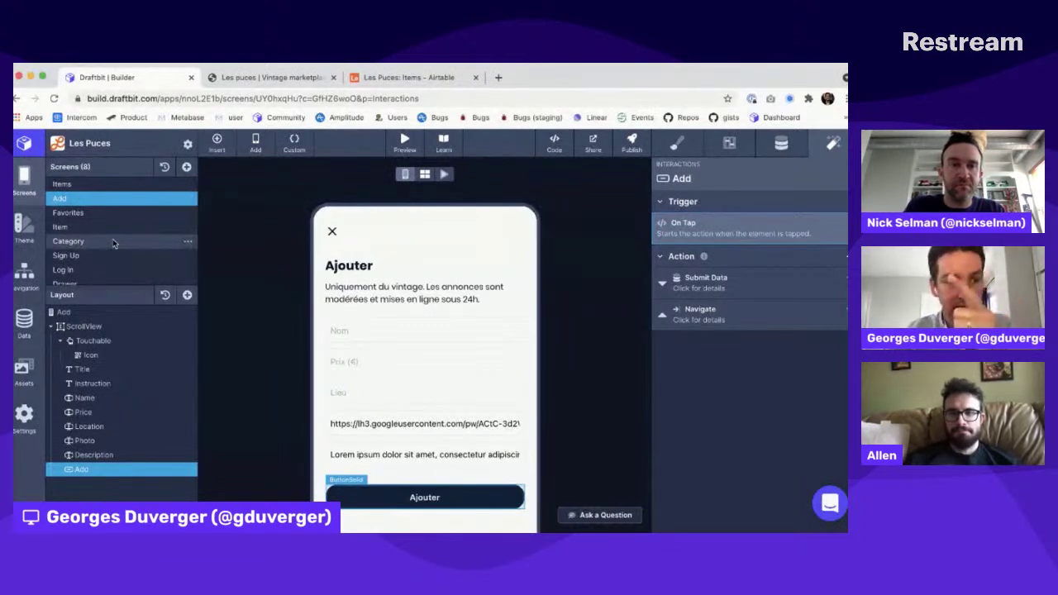
pyautogui.click(22, 275)
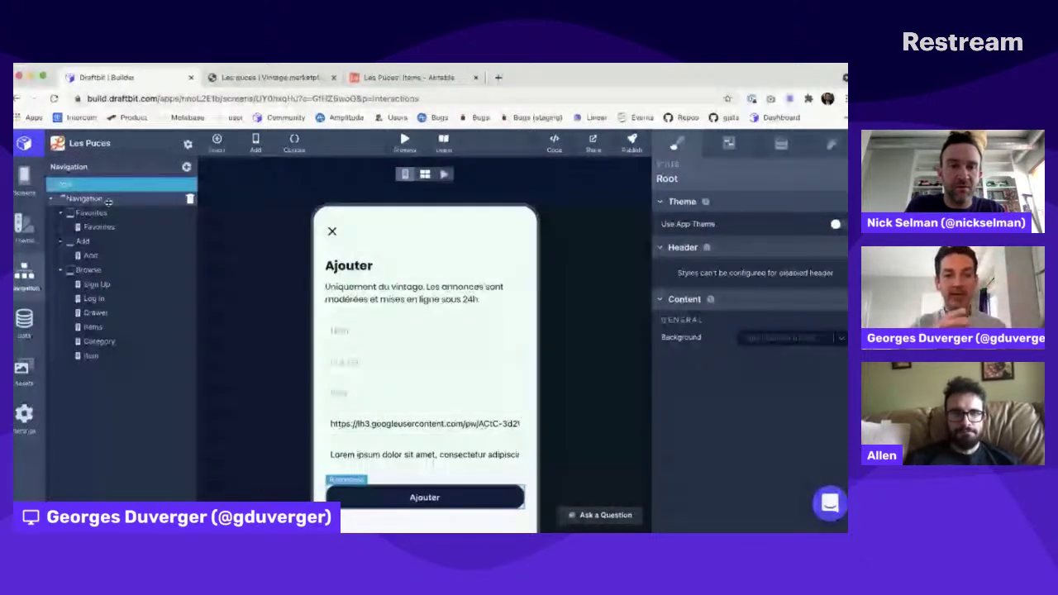
pyautogui.click(187, 168)
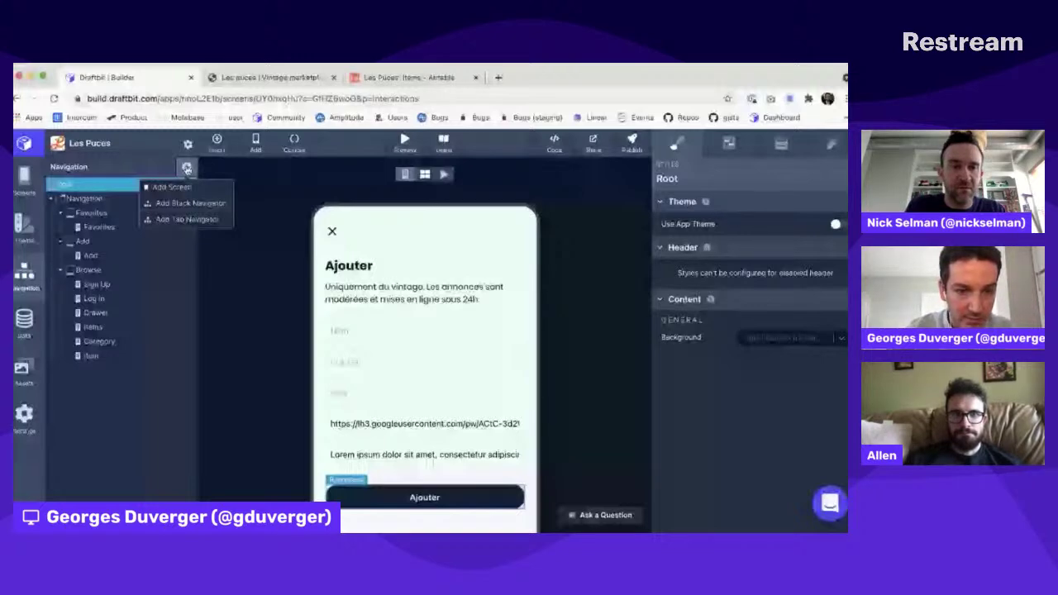
# Step: Check the live Les Puces web app, then return to the builder
pyautogui.hotkey('ctrl', 'Tab')
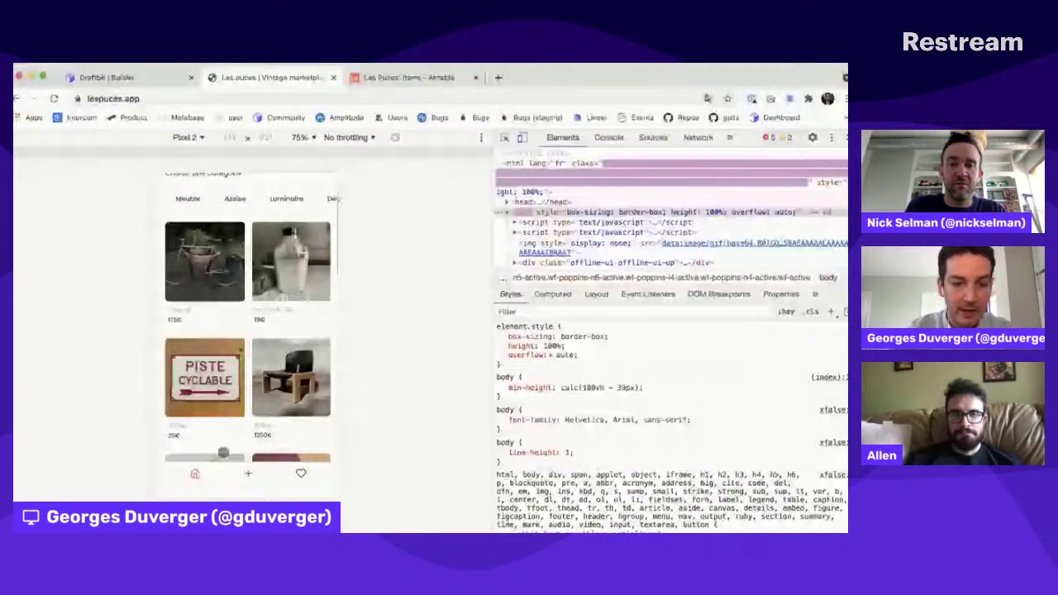
pyautogui.scroll(2, 222, 453)
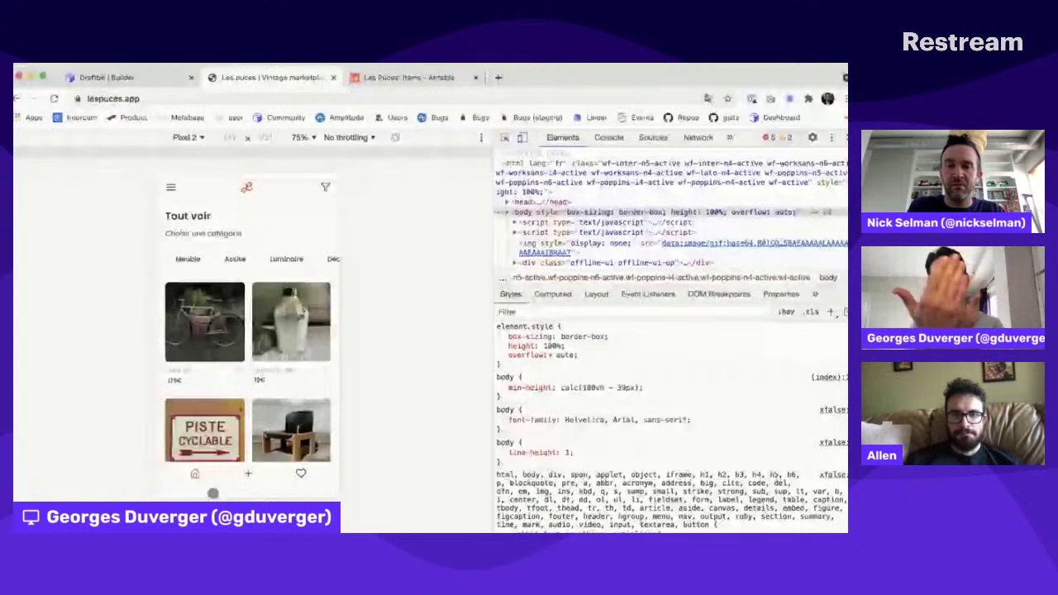
pyautogui.hotkey('ctrl', 'shift', 'Tab')
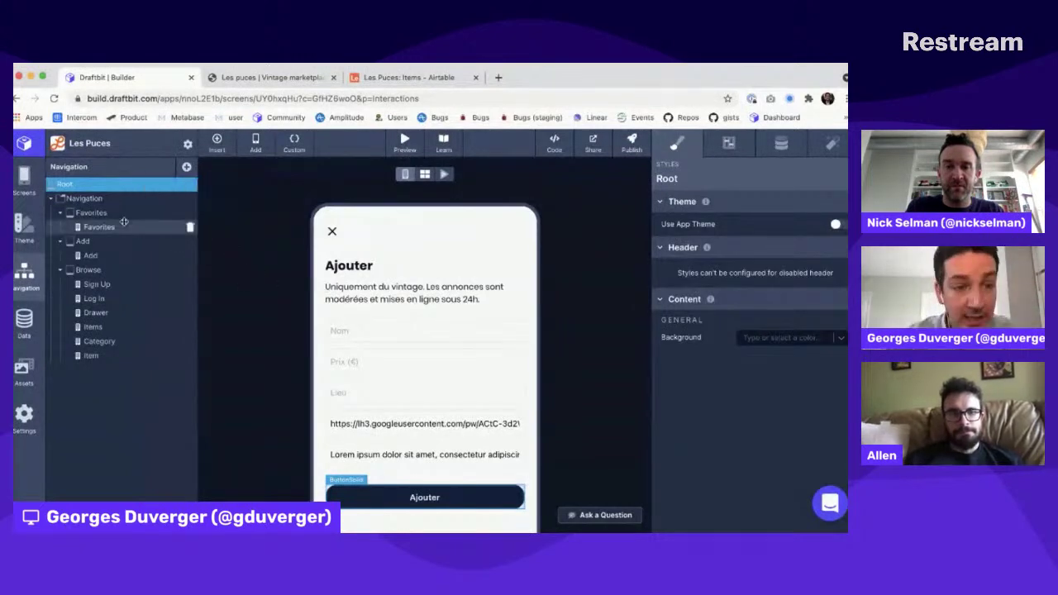
# Step: Show the Navigation navigator's Config Tabs settings and compare them with the live Les Puces app
pyautogui.click(118, 198)
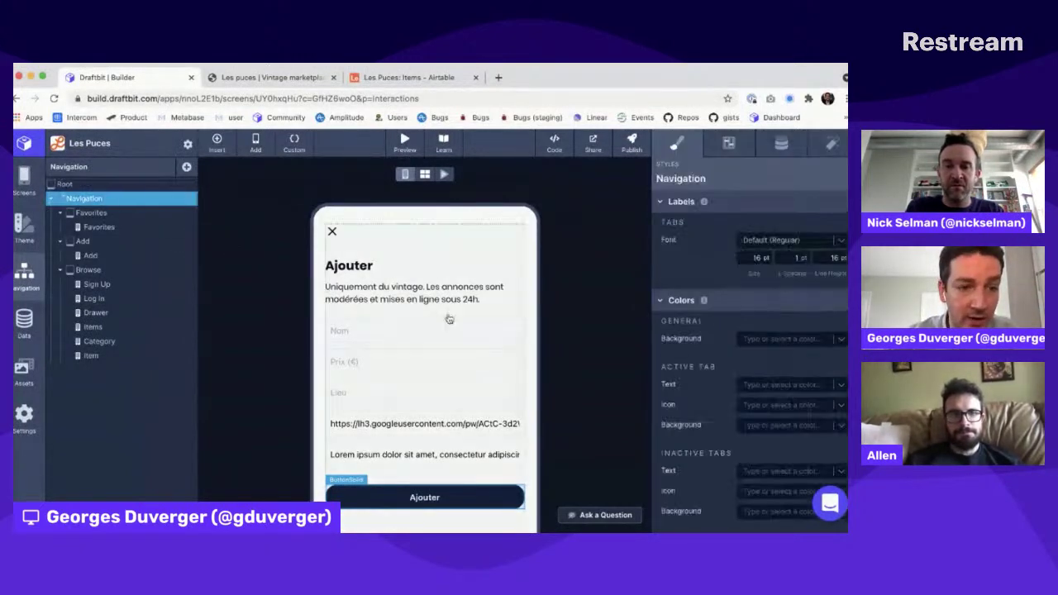
pyautogui.scroll(-5, 449, 319)
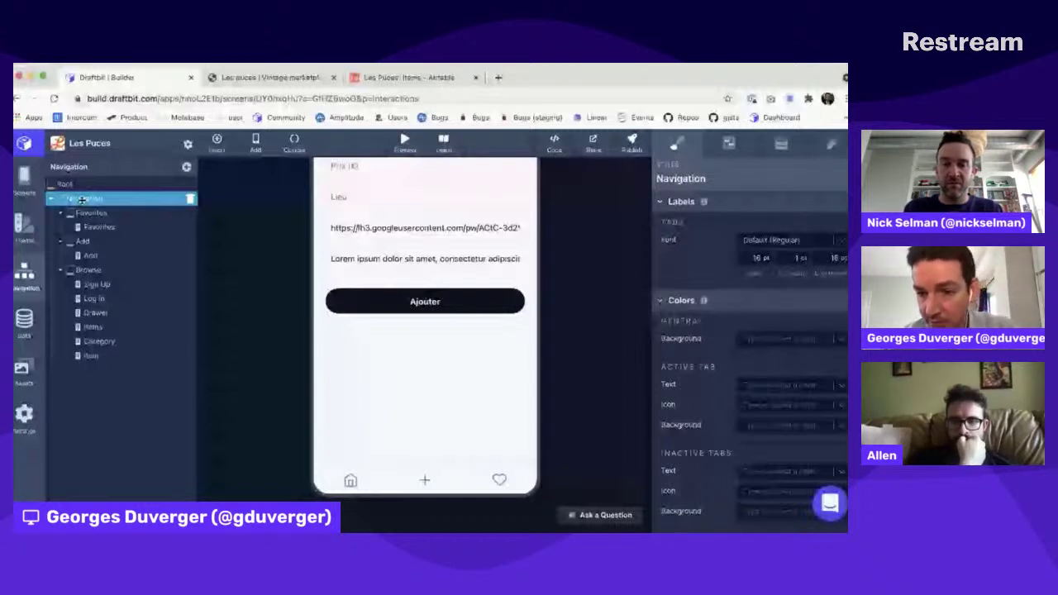
pyautogui.click(729, 144)
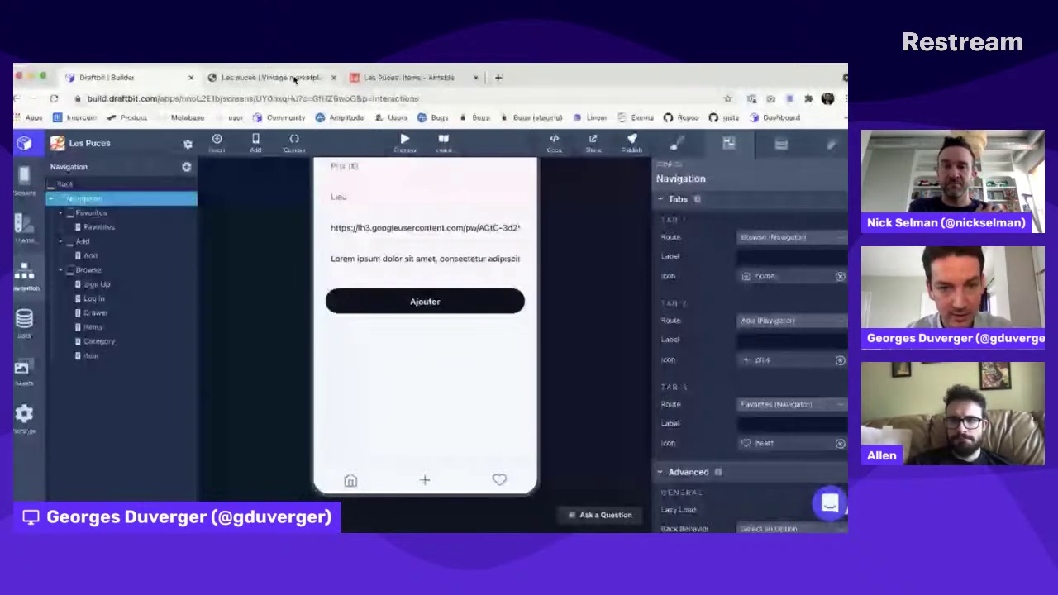
pyautogui.click(272, 77)
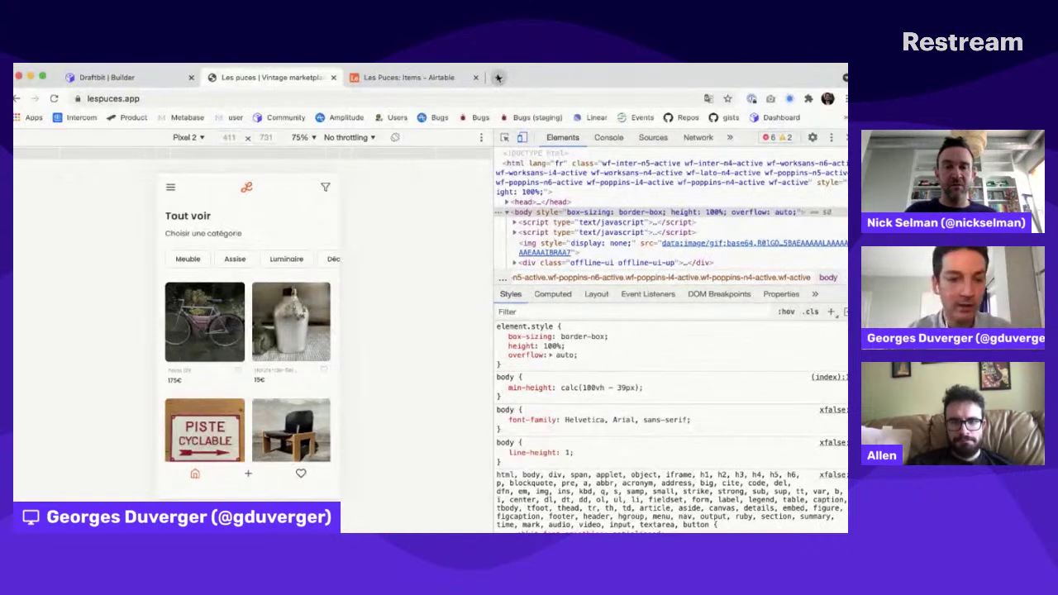
pyautogui.click(152, 80)
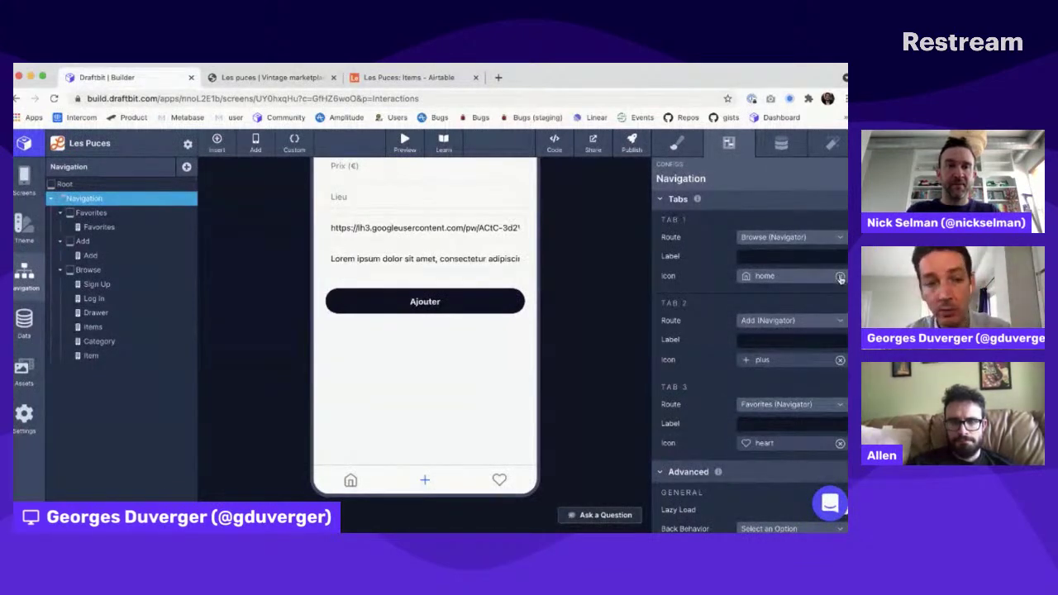
# Step: Set Tab 1's icon to the Feather 'home' icon
pyautogui.click(841, 278)
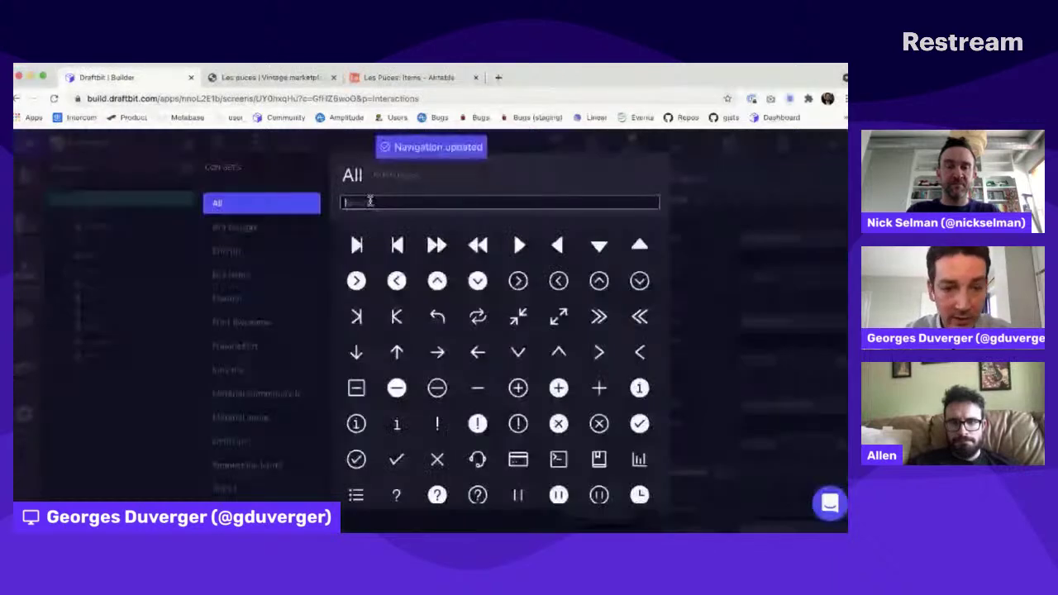
pyautogui.write('home')
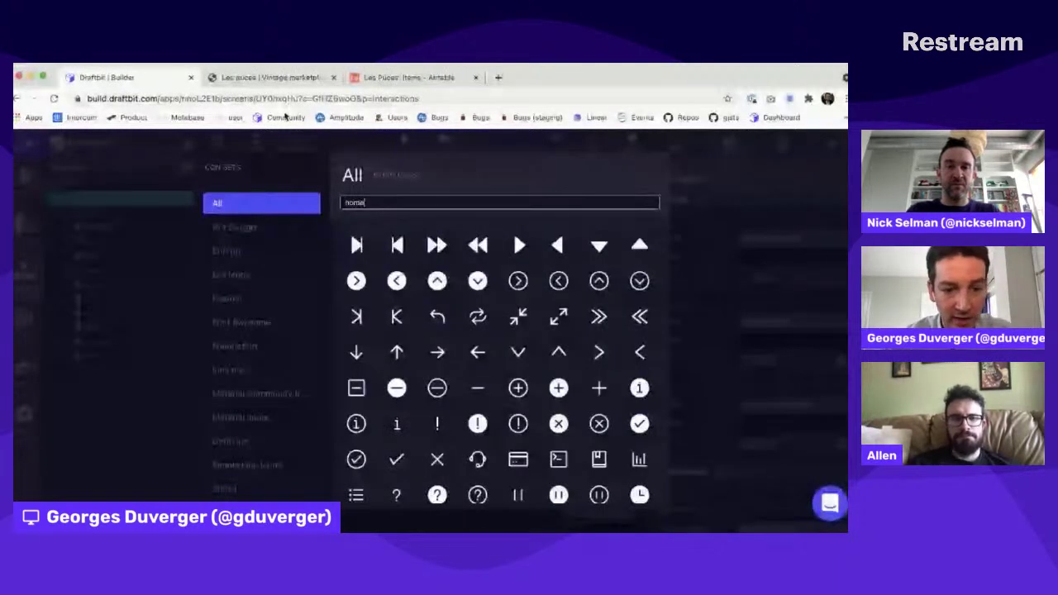
pyautogui.click(248, 299)
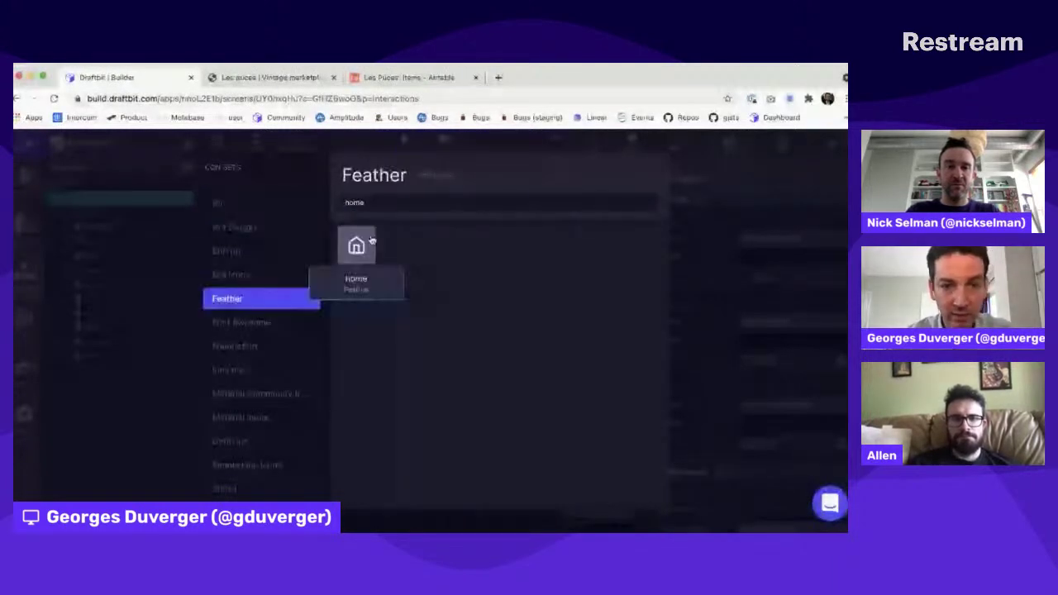
pyautogui.click(356, 247)
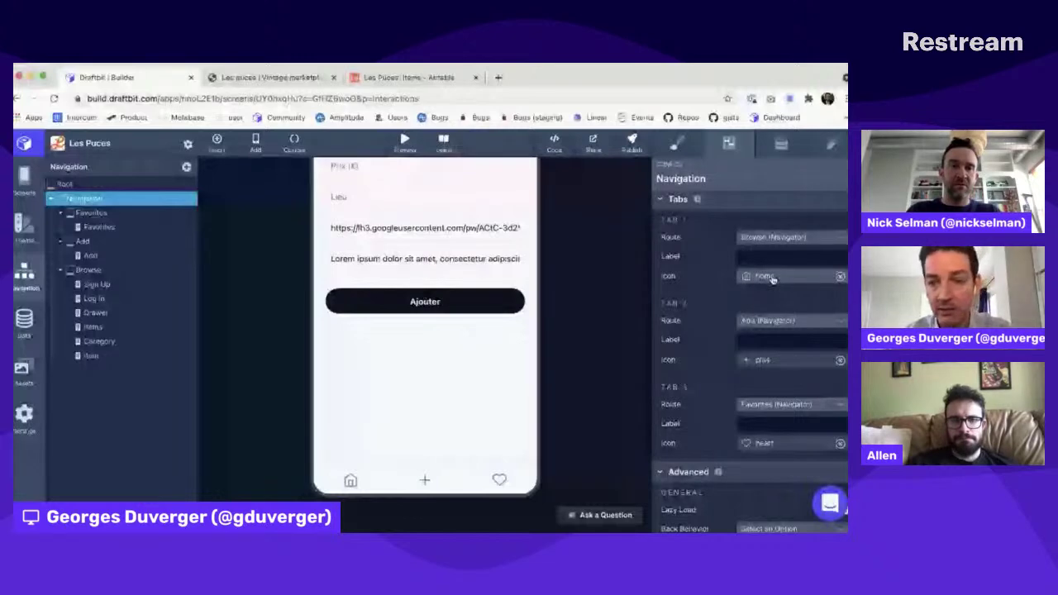
# Step: Browse the Material Community Icons set for a tab icon, then close without changes
pyautogui.scroll(-1, 794, 288)
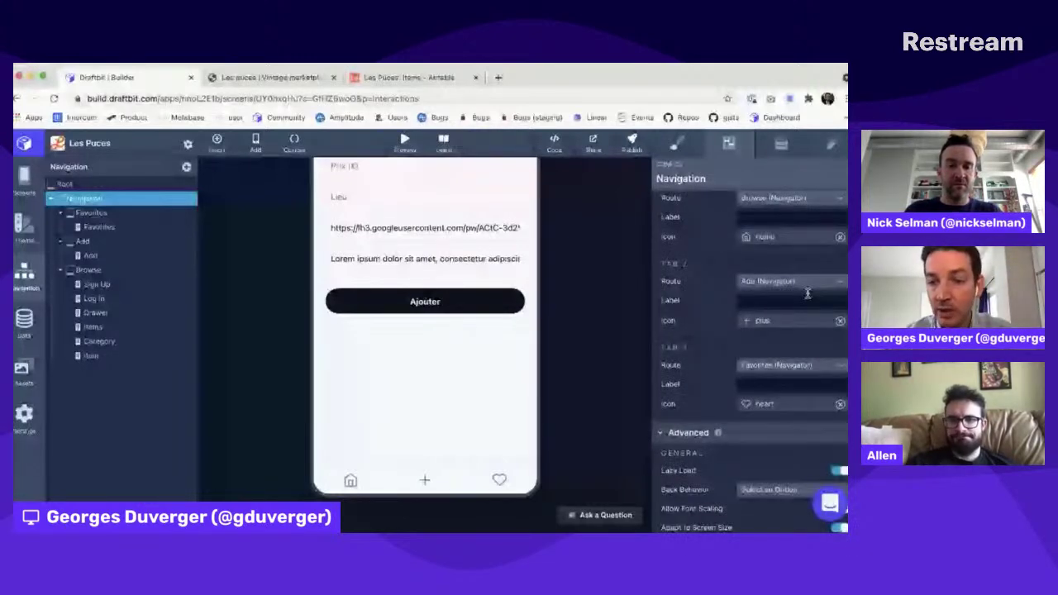
pyautogui.scroll(-1, 808, 293)
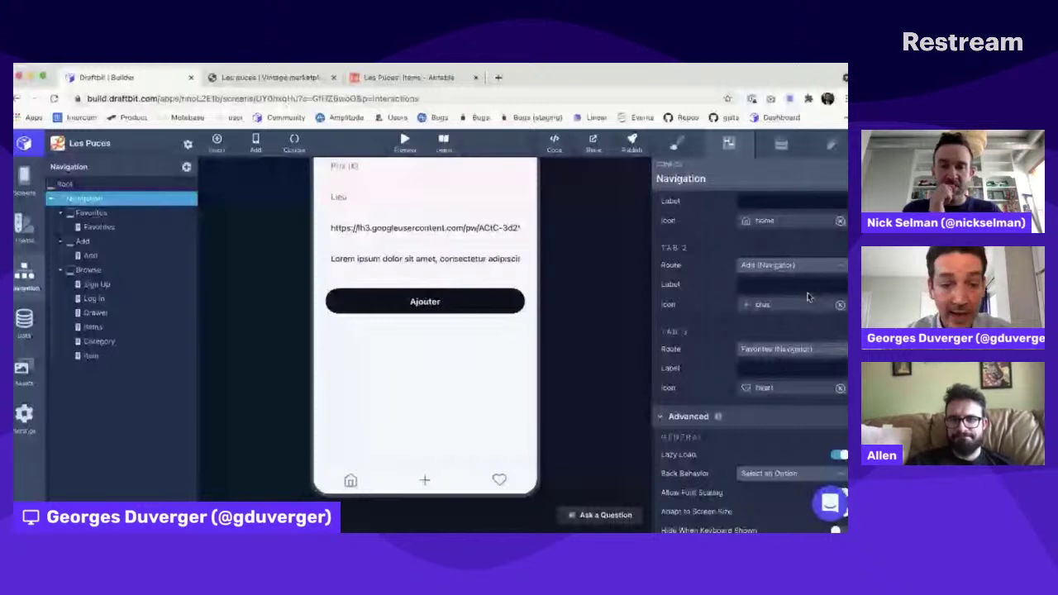
pyautogui.click(807, 302)
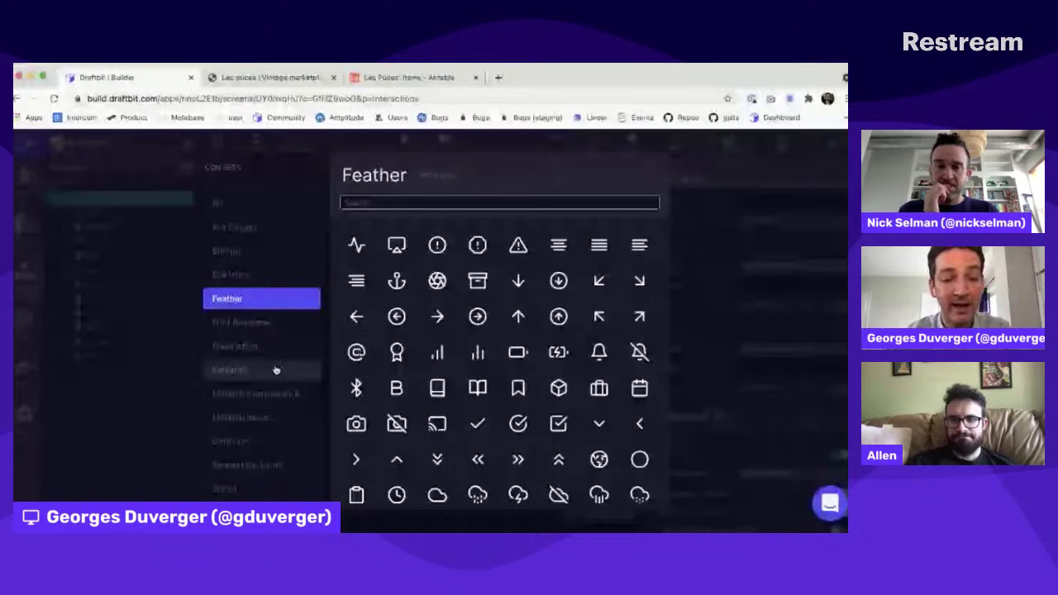
pyautogui.click(265, 394)
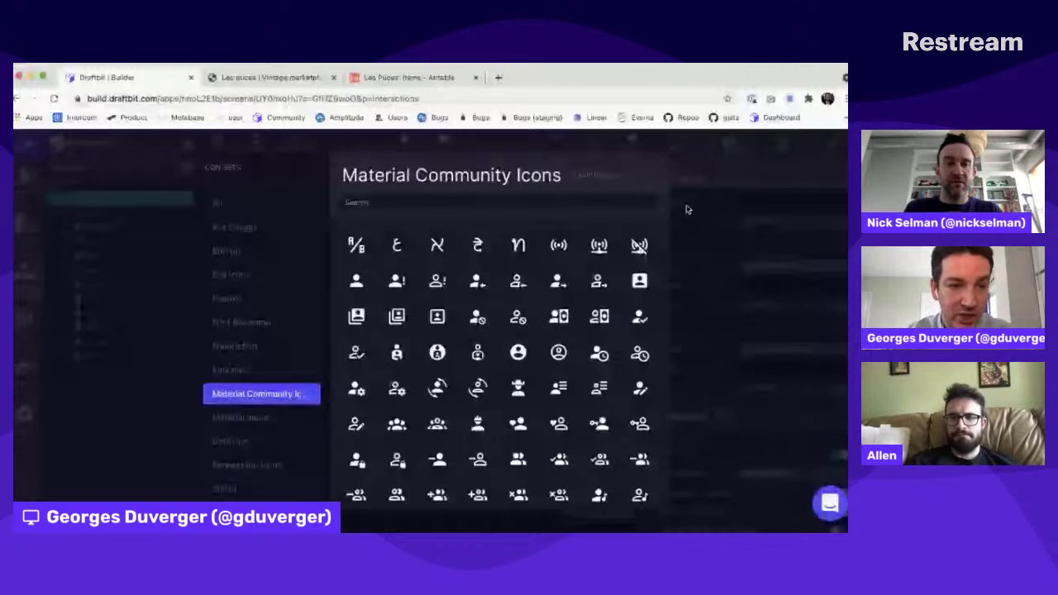
pyautogui.click(686, 209)
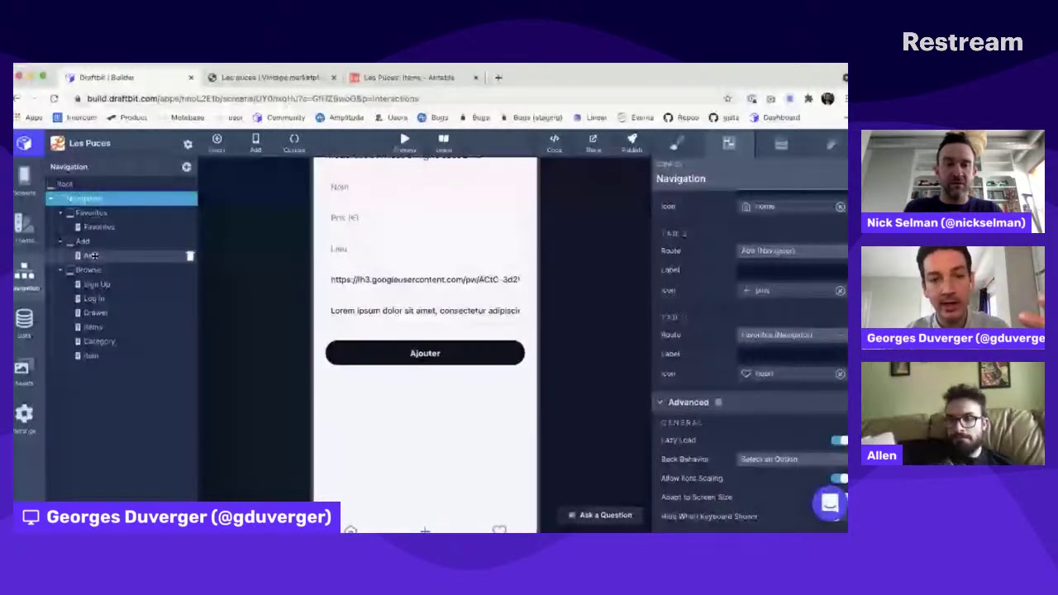
# Step: Review the Browse and main Navigation navigator settings, then return to the screens view
pyautogui.click(88, 270)
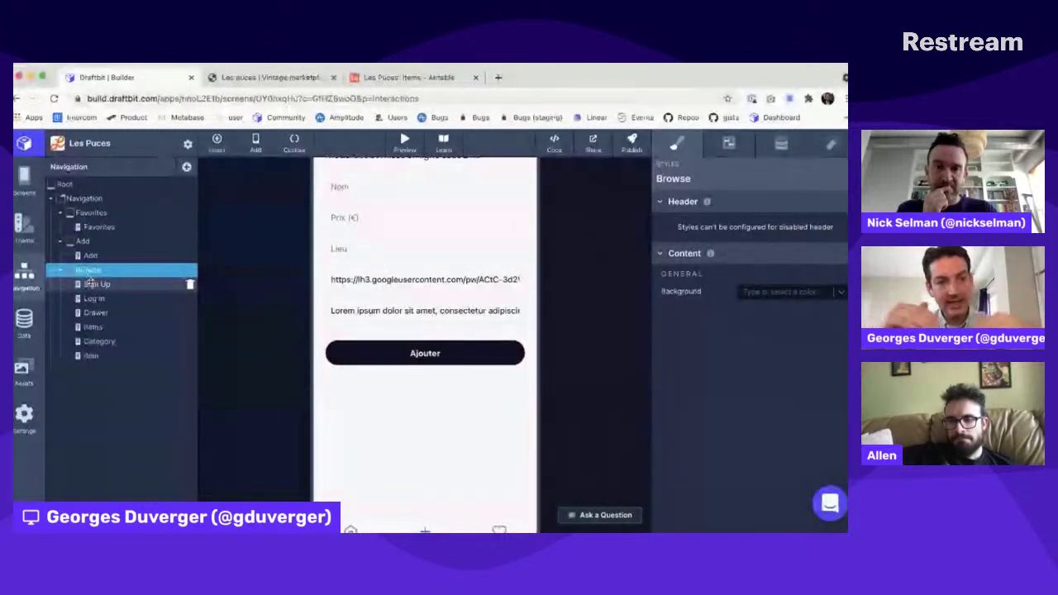
pyautogui.click(83, 199)
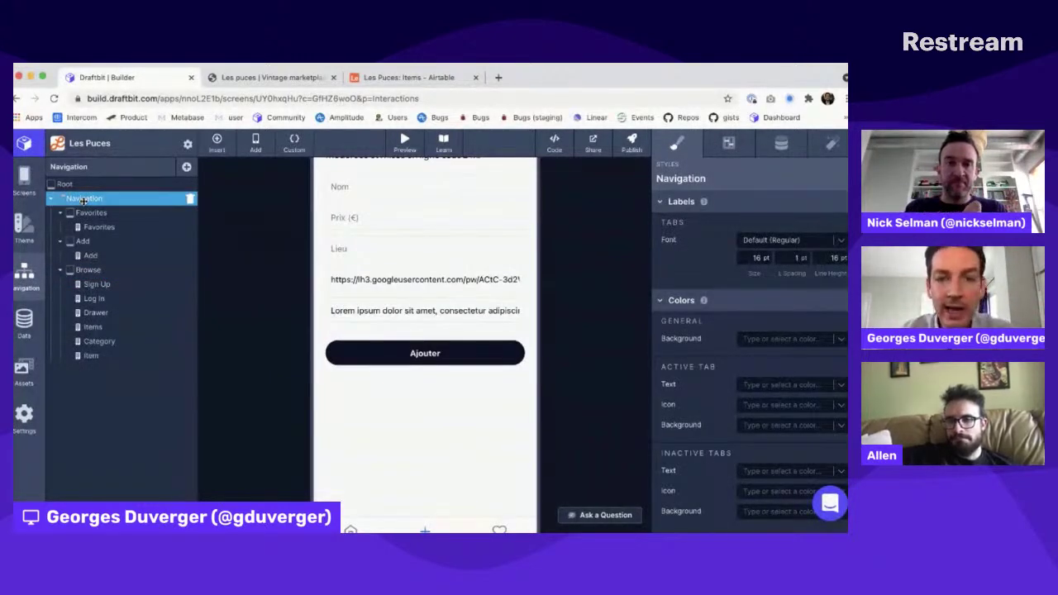
pyautogui.scroll(3, 518, 219)
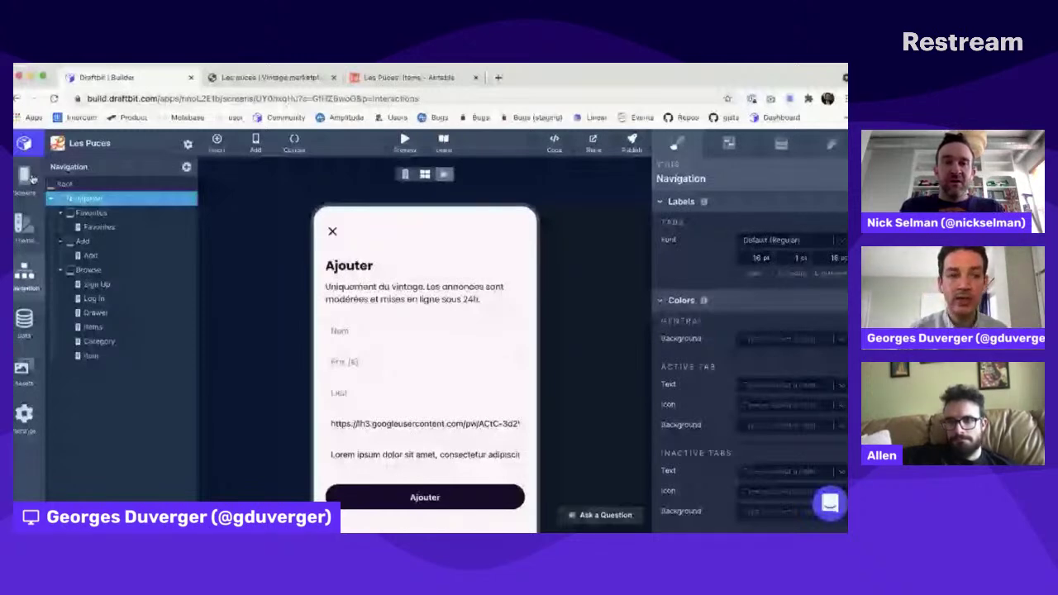
pyautogui.click(30, 176)
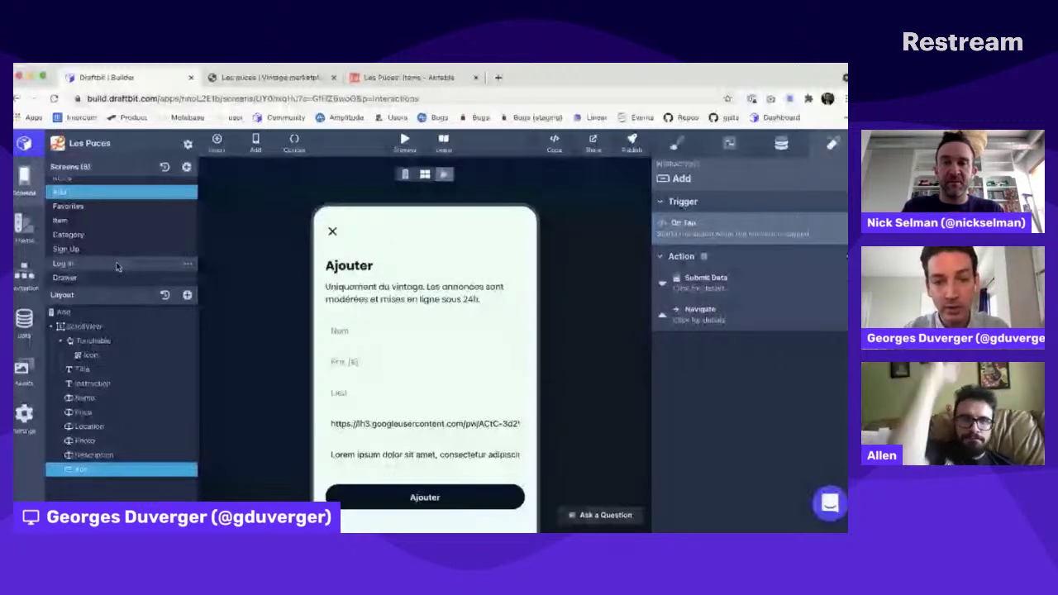
# Step: Load console.firebase.google.com in a new browser tab
pyautogui.press('super+t')
pyautogui.write('console.firebase.google.com')
pyautogui.press('Return')
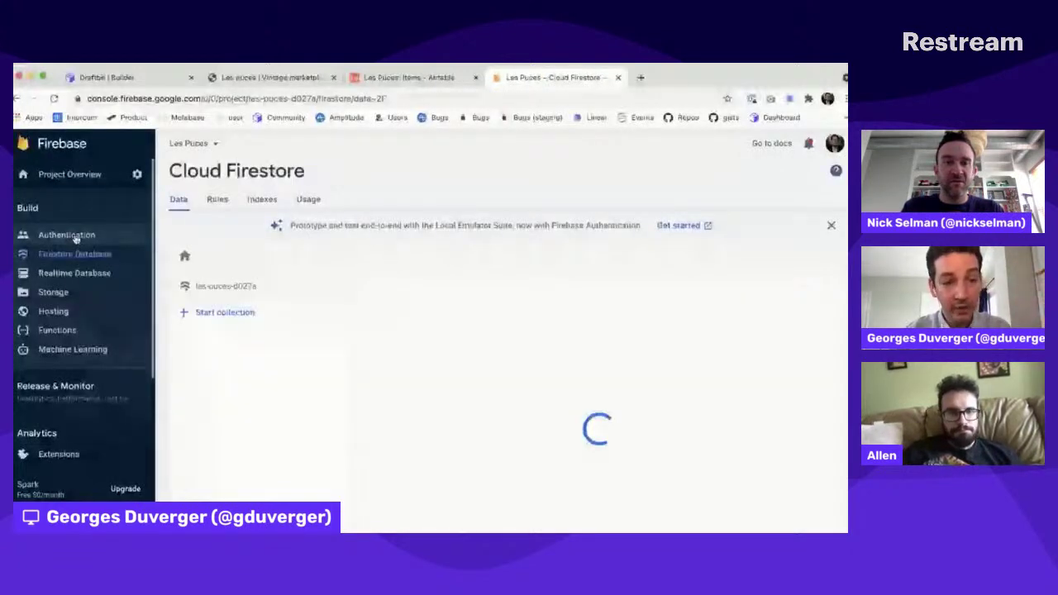
# Step: Open Authentication to list the Les Puces project's registered email users
pyautogui.click(66, 234)
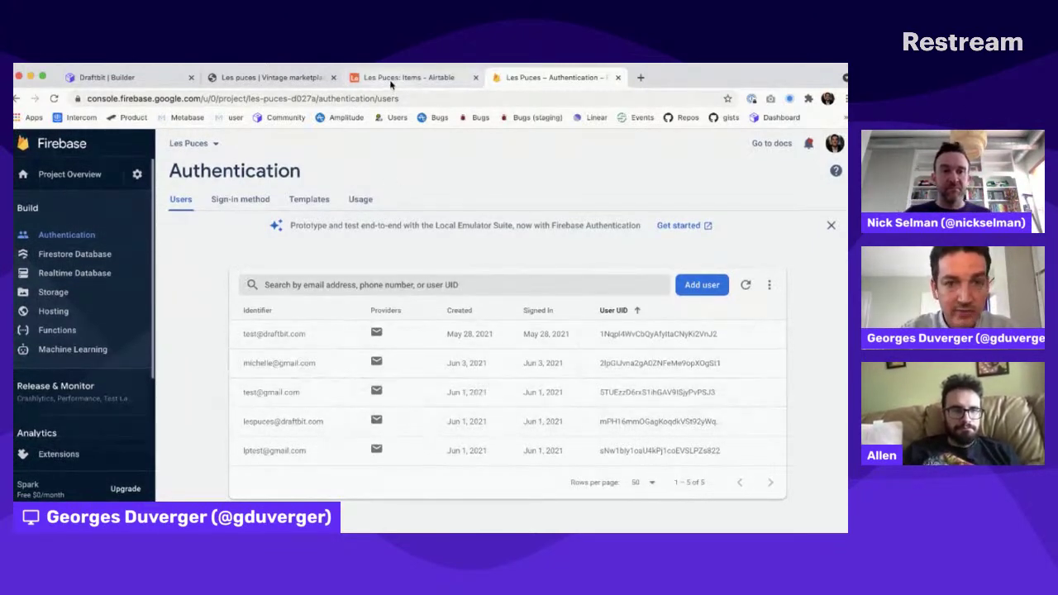
# Step: In Draftbit, collapse the Firebase collection step and show the Sign up button's Interactions
pyautogui.click(124, 77)
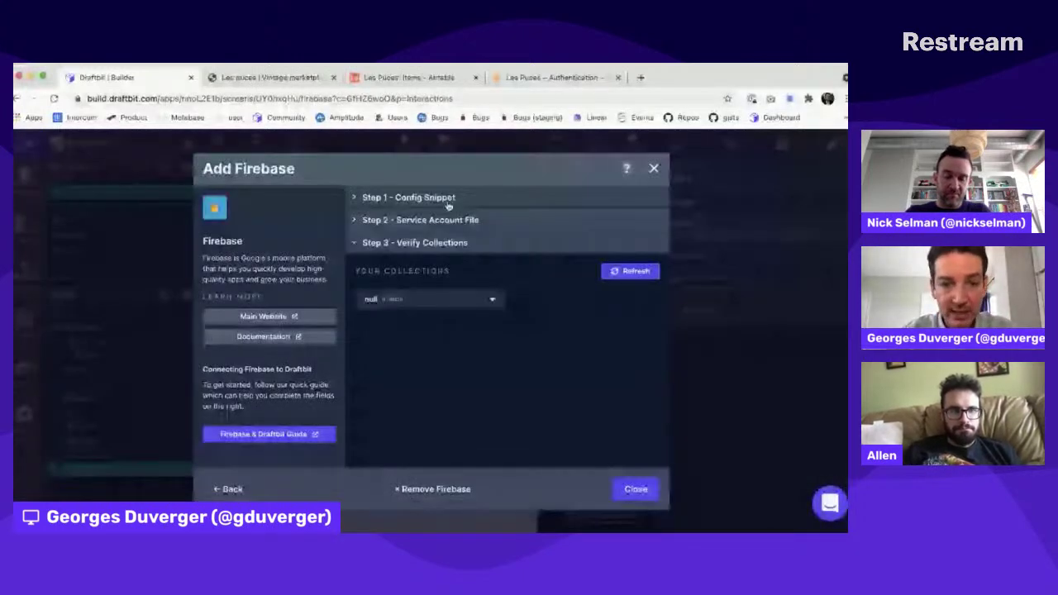
pyautogui.click(436, 225)
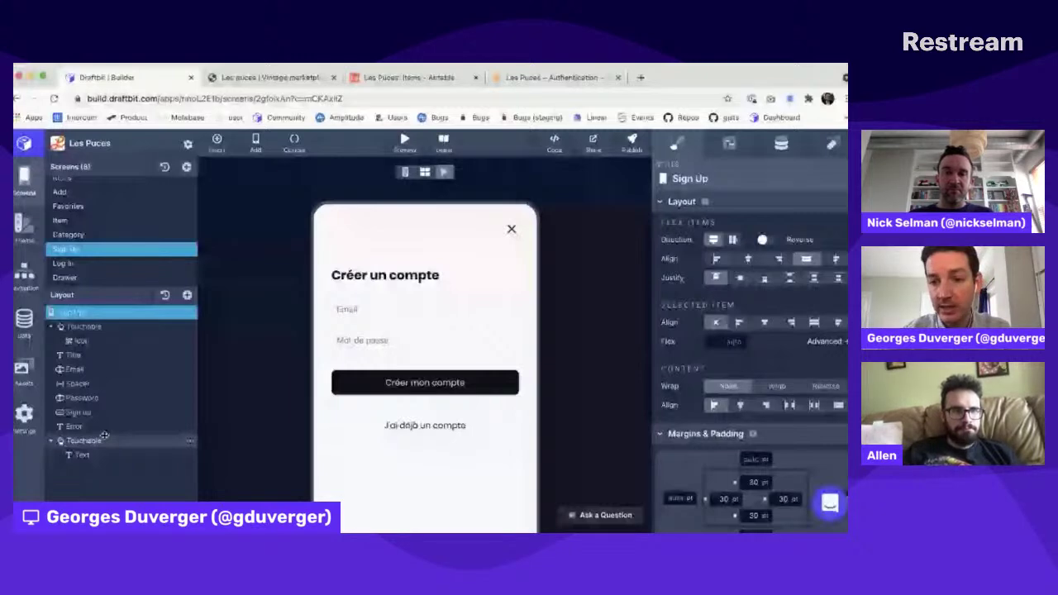
pyautogui.click(79, 412)
pyautogui.click(832, 143)
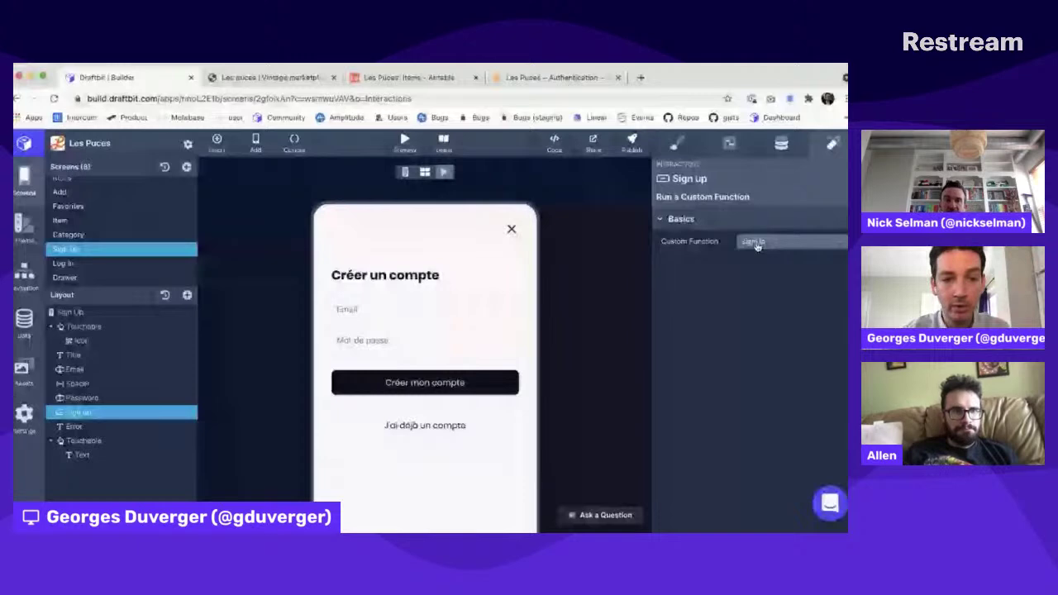
# Step: Open the signUp function from the Custom Code list for editing
pyautogui.click(756, 246)
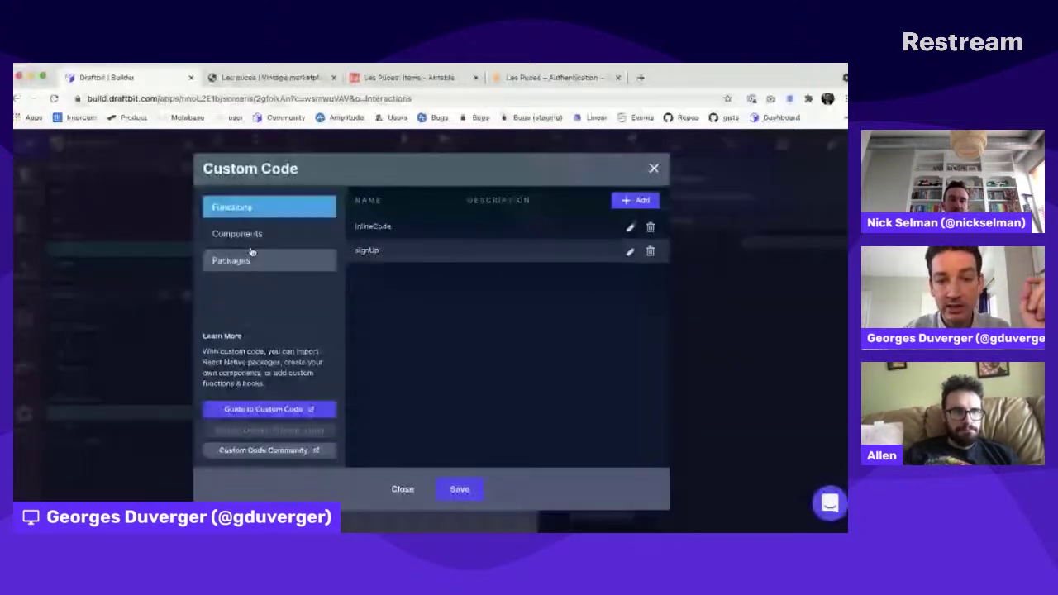
pyautogui.click(630, 253)
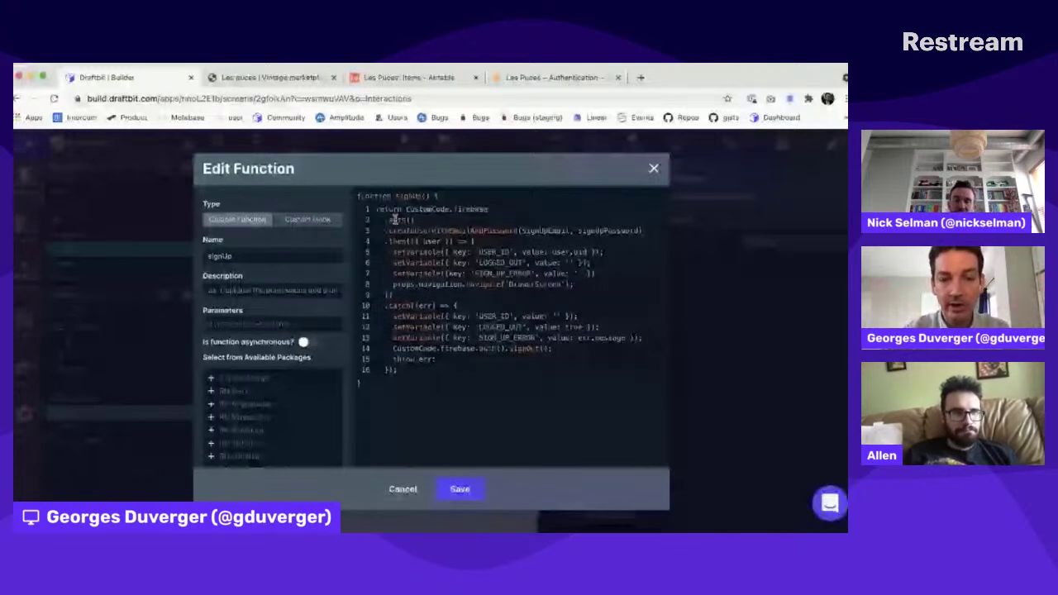
pyautogui.doubleClick(395, 219)
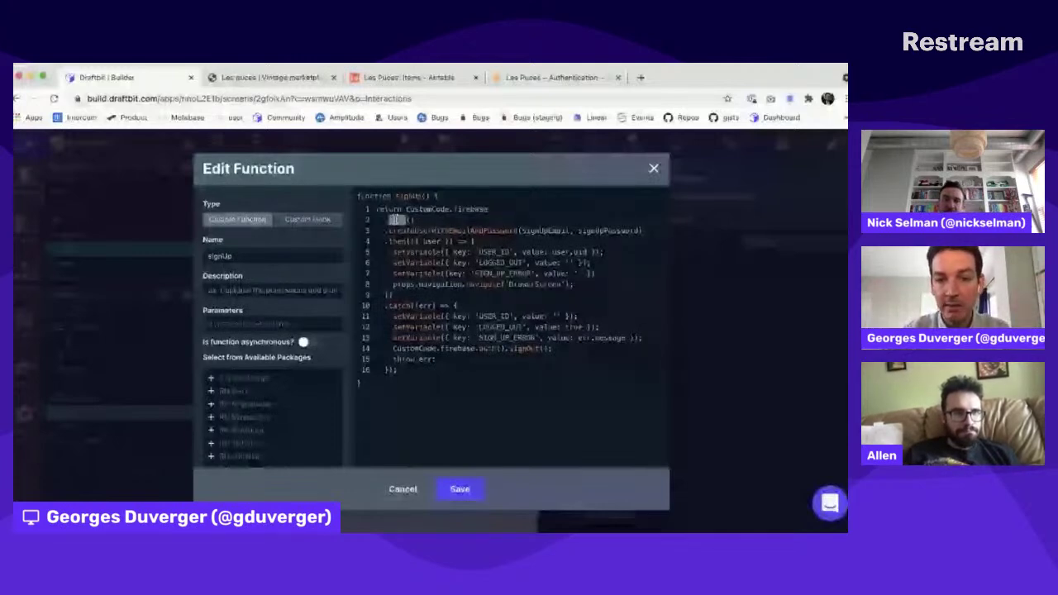
pyautogui.doubleClick(453, 231)
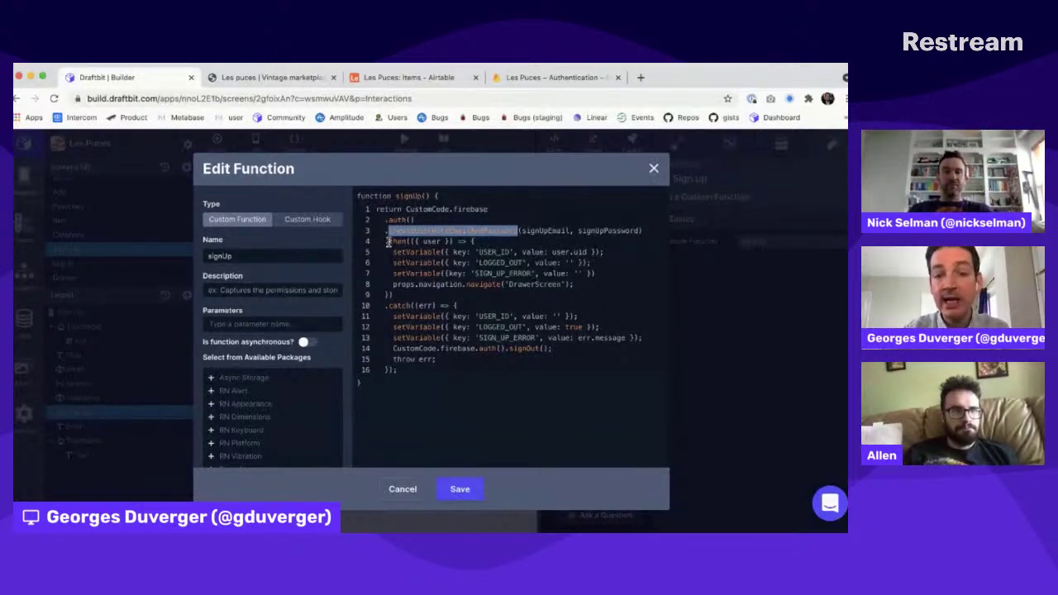
pyautogui.moveTo(388, 241); pyautogui.dragTo(390, 275)
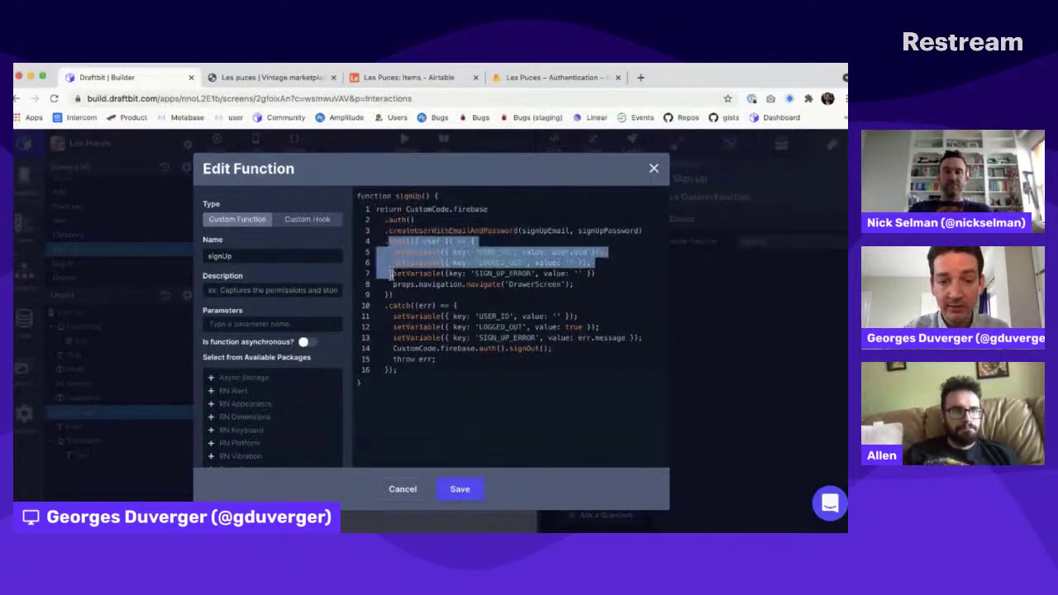
pyautogui.hotkey('shift', 'Down')
pyautogui.hotkey('shift', 'Down')
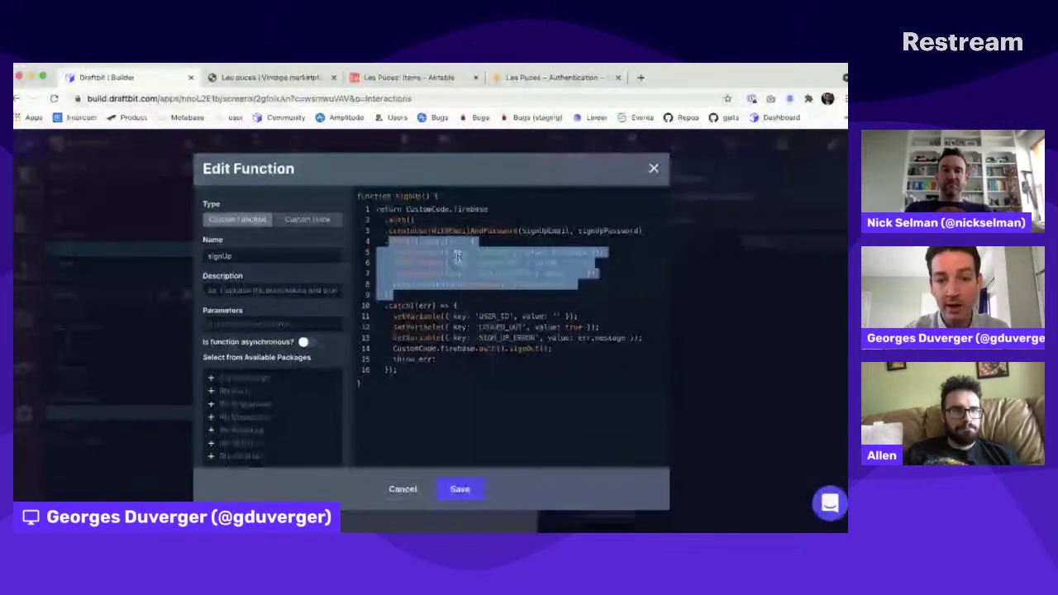
pyautogui.click(489, 249)
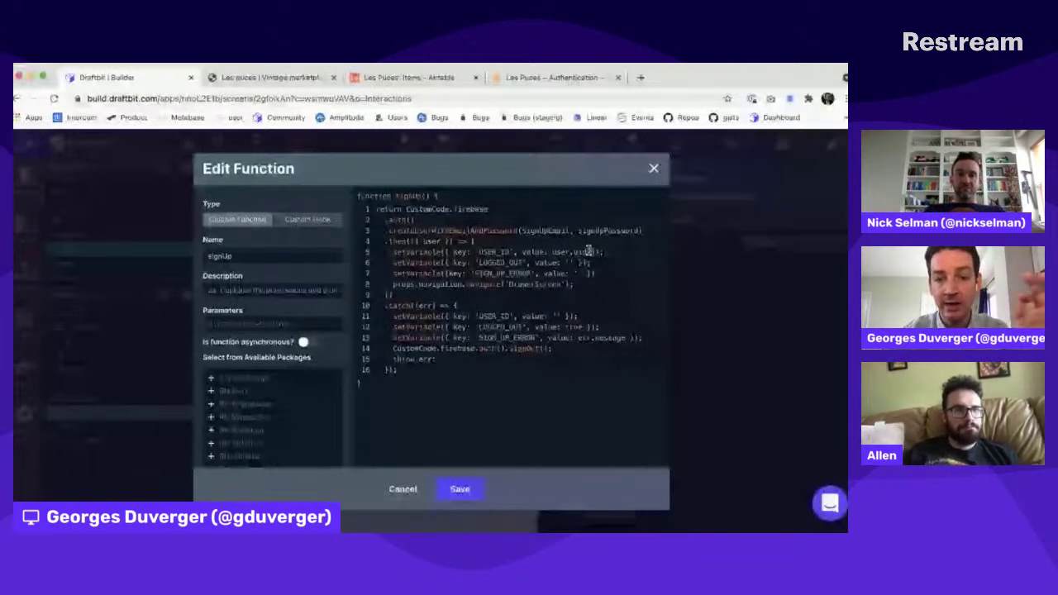
pyautogui.doubleClick(494, 251)
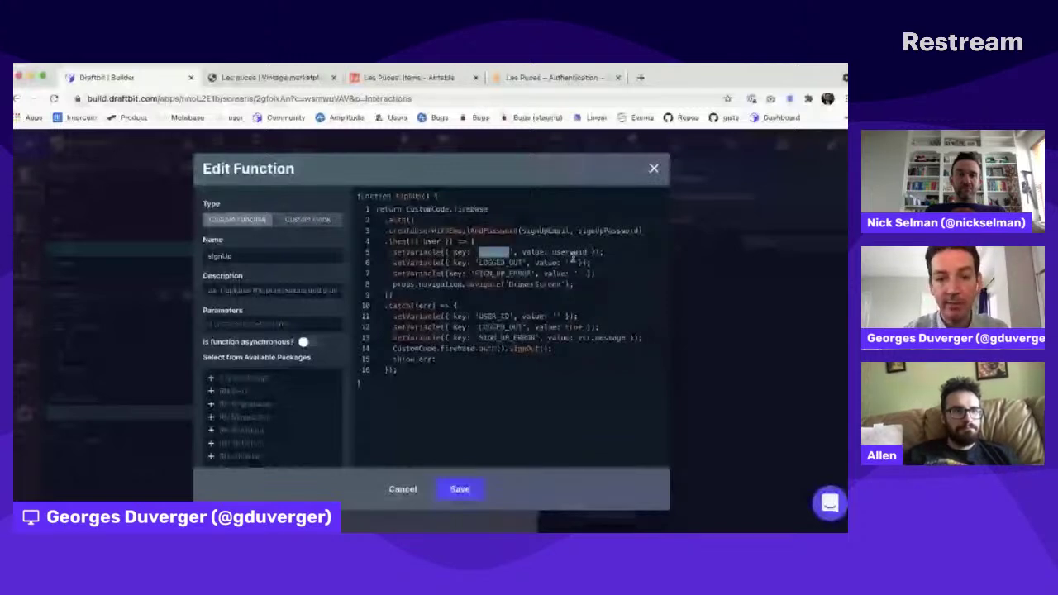
pyautogui.doubleClick(500, 262)
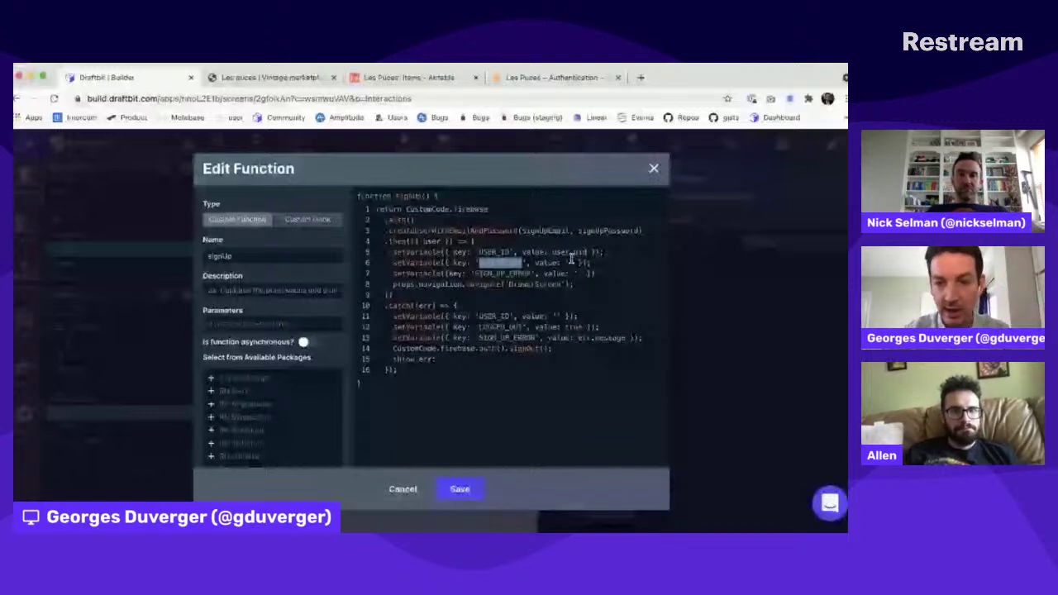
pyautogui.moveTo(583, 274); pyautogui.dragTo(467, 273)
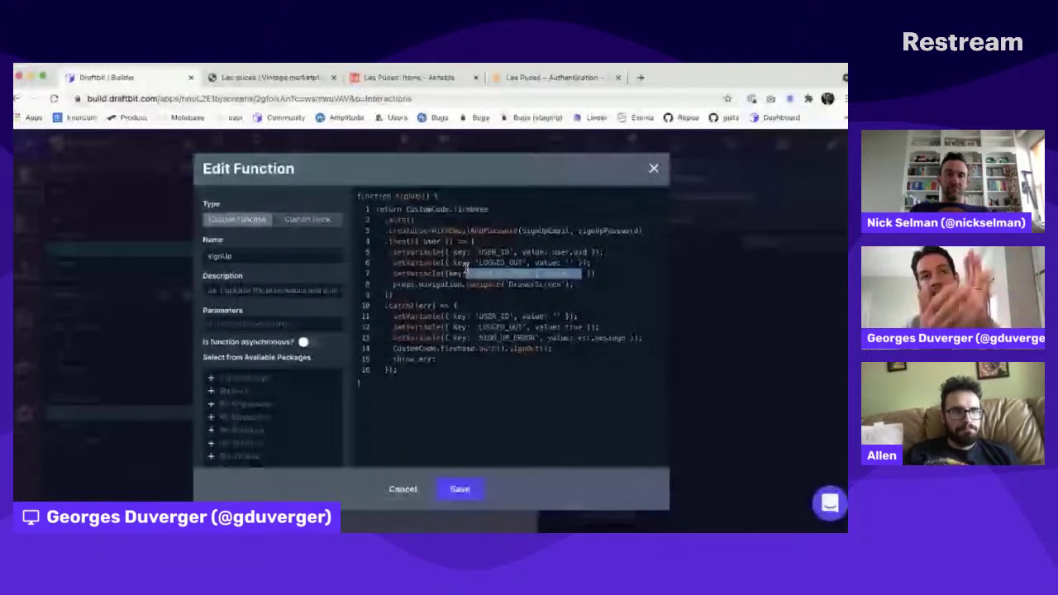
pyautogui.scroll(-1, 467, 269)
pyautogui.moveTo(570, 261); pyautogui.dragTo(489, 261)
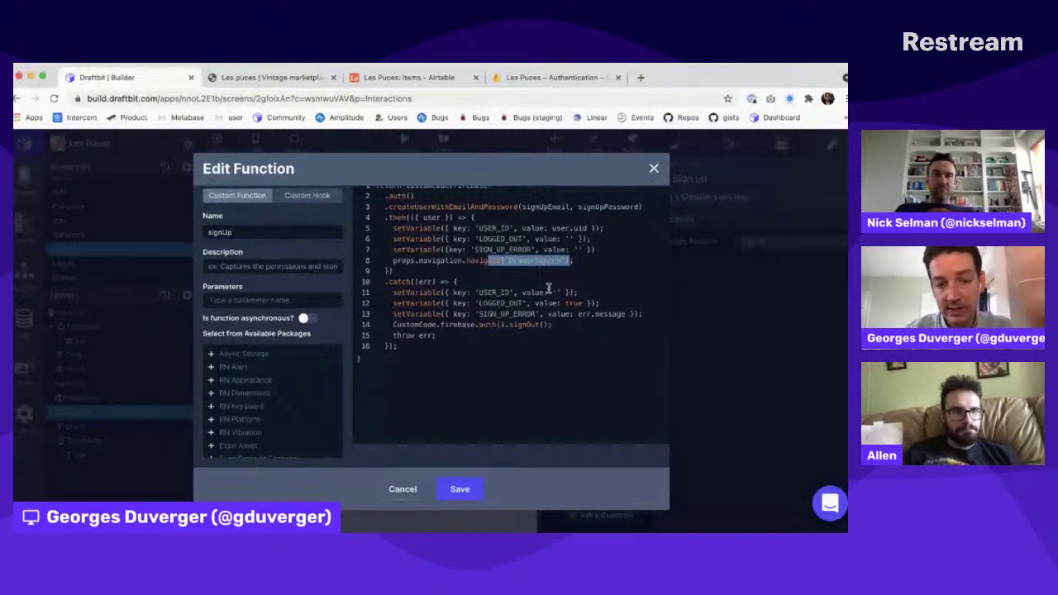
# Step: Highlight signUp's catch block: the true value, the SIGN_UP_ERROR message and the sign-out call
pyautogui.scroll(1, 548, 288)
pyautogui.moveTo(561, 316); pyautogui.dragTo(527, 316)
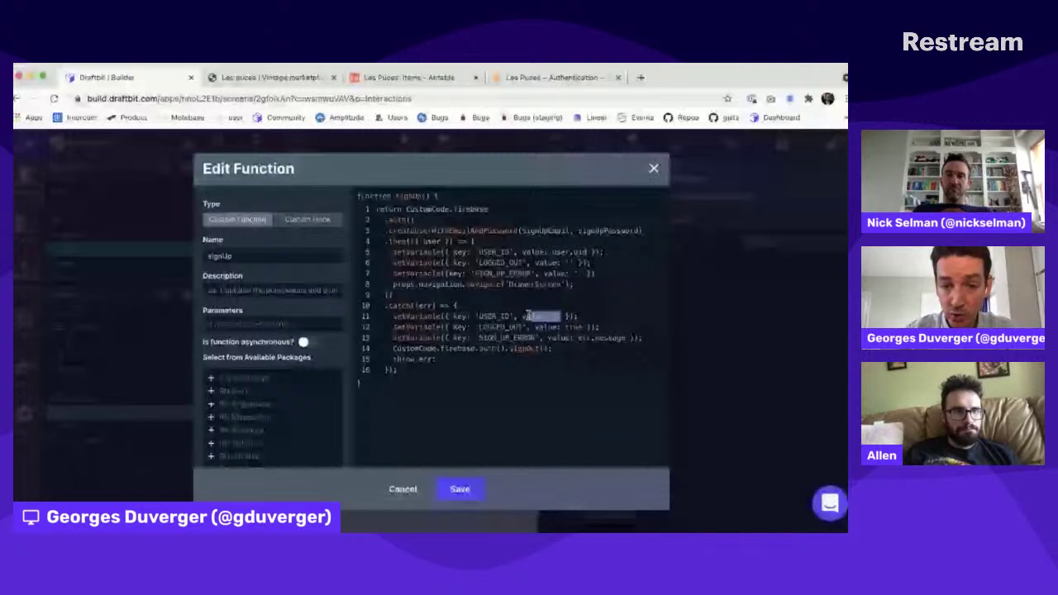
pyautogui.write("''")
pyautogui.doubleClick(573, 327)
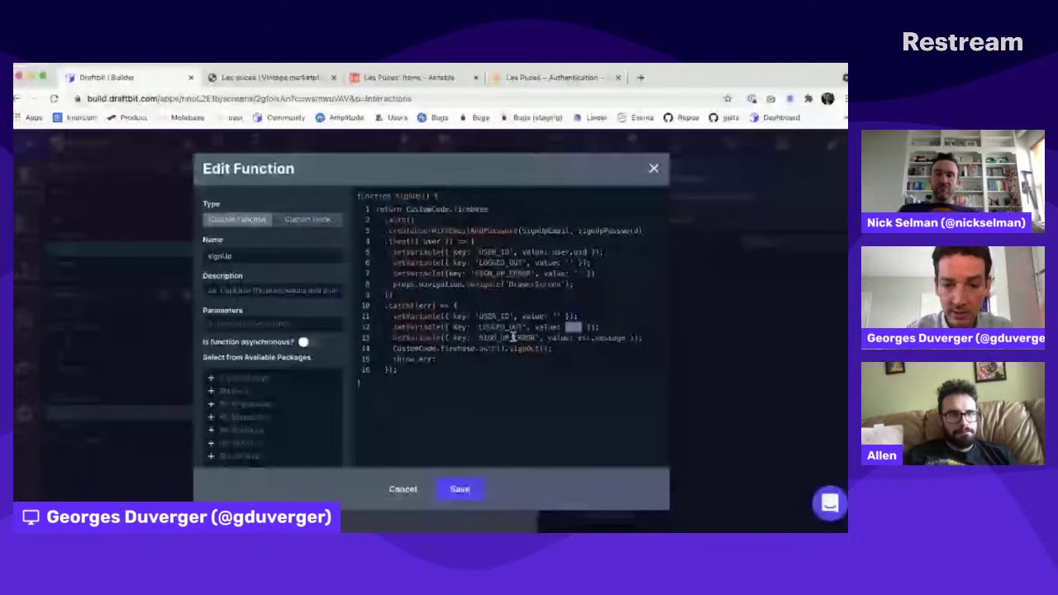
pyautogui.moveTo(552, 349); pyautogui.dragTo(374, 339)
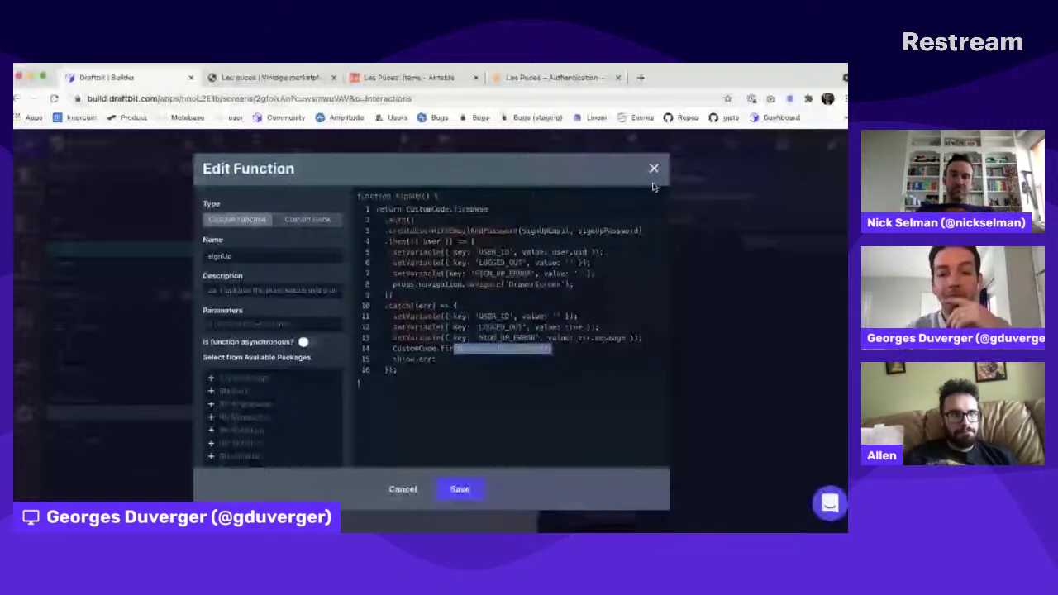
pyautogui.moveTo(628, 338); pyautogui.dragTo(496, 338)
pyautogui.doubleClick(500, 338)
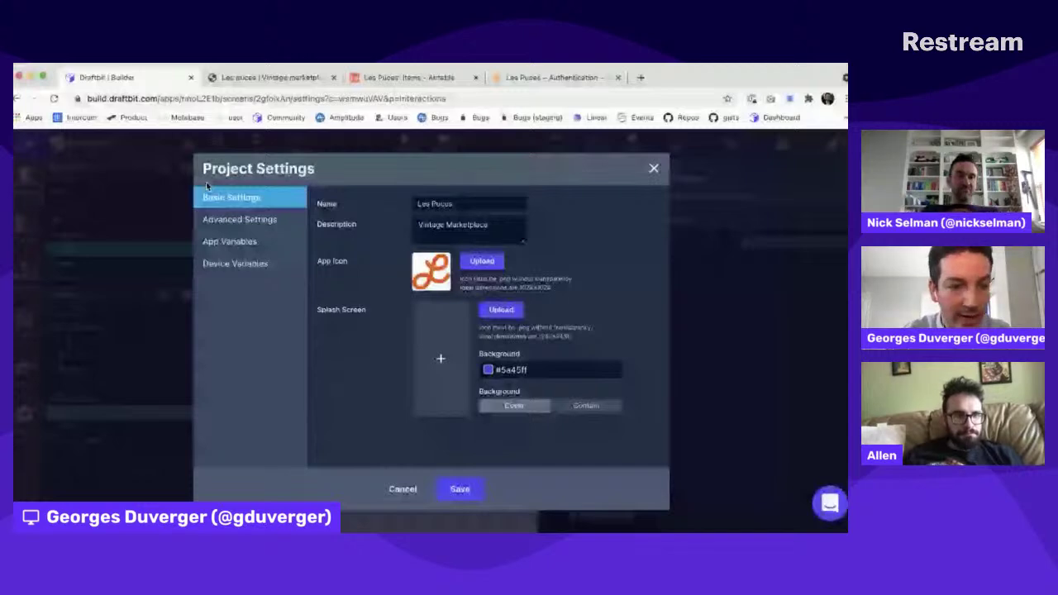
# Step: Close Project Settings, show the Live Preview QR code, then dismiss it
pyautogui.click(654, 168)
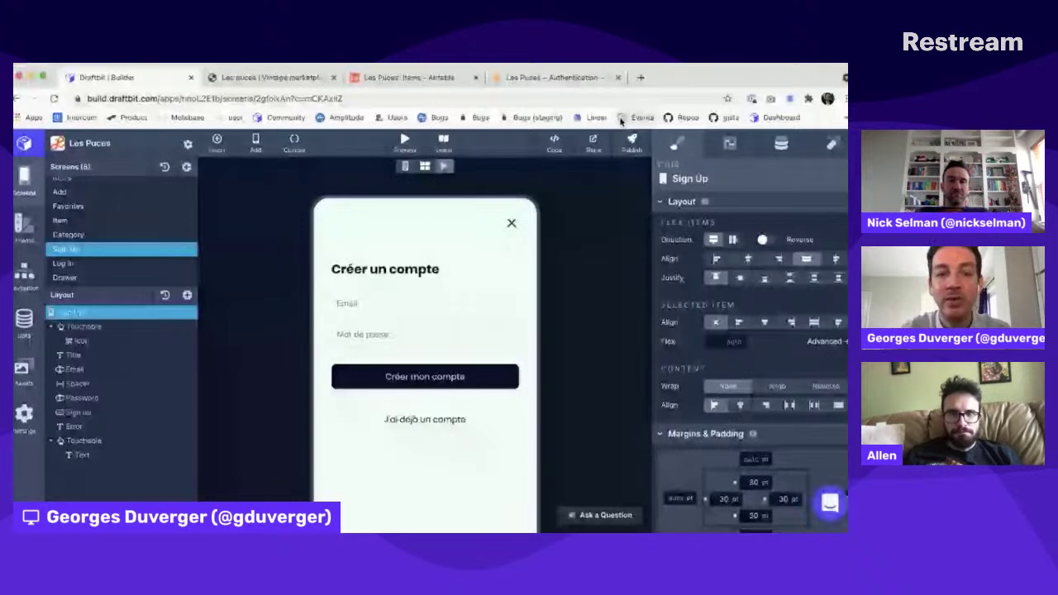
pyautogui.click(443, 143)
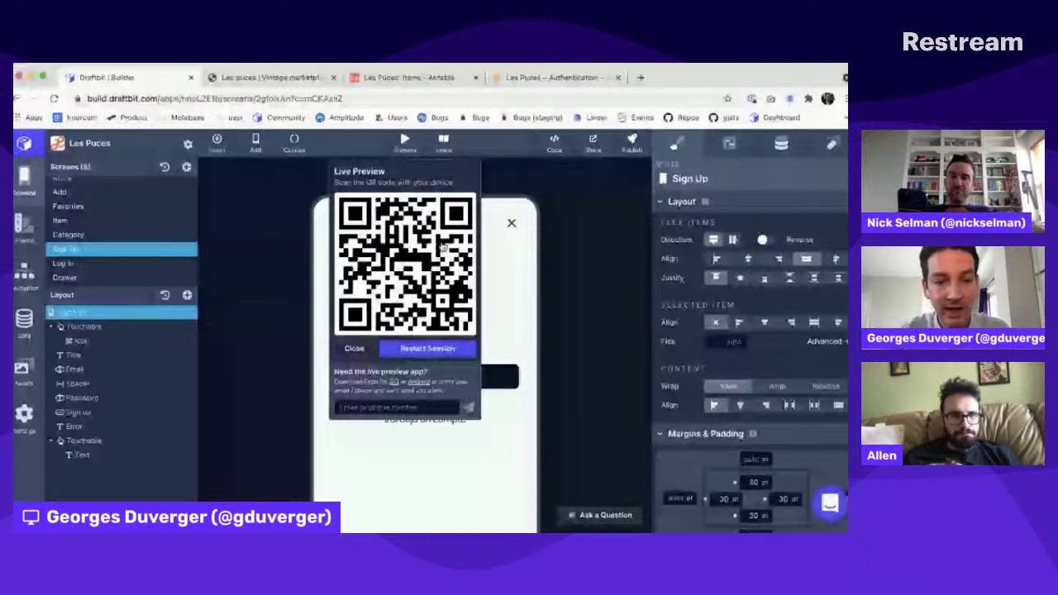
pyautogui.press('super+Tab')
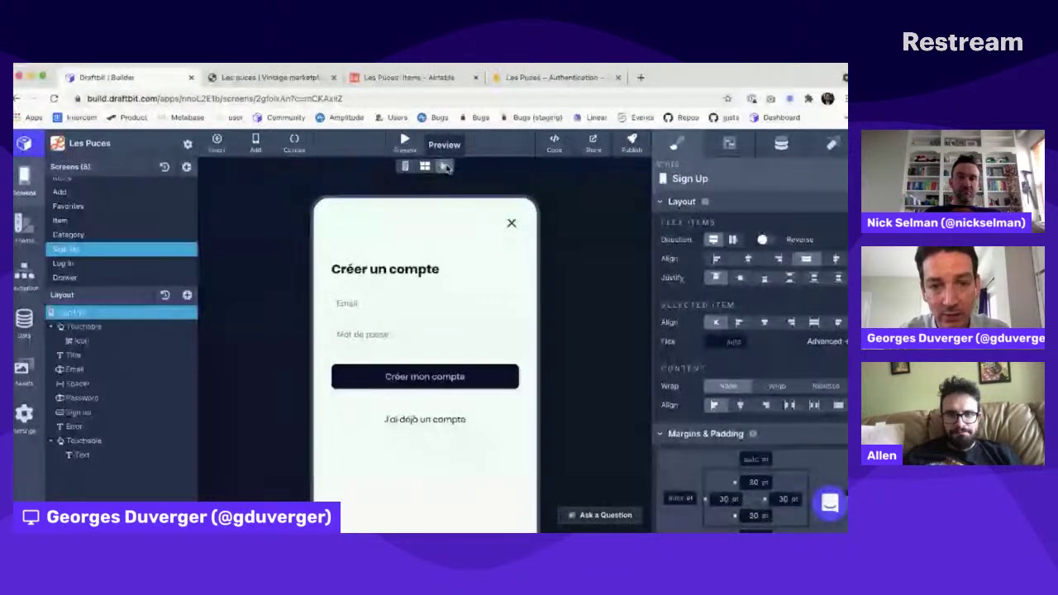
# Step: From the Publish popover, open the published Les Puces web build in a new tab
pyautogui.scroll(-1, 493, 319)
pyautogui.scroll(-2, 492, 319)
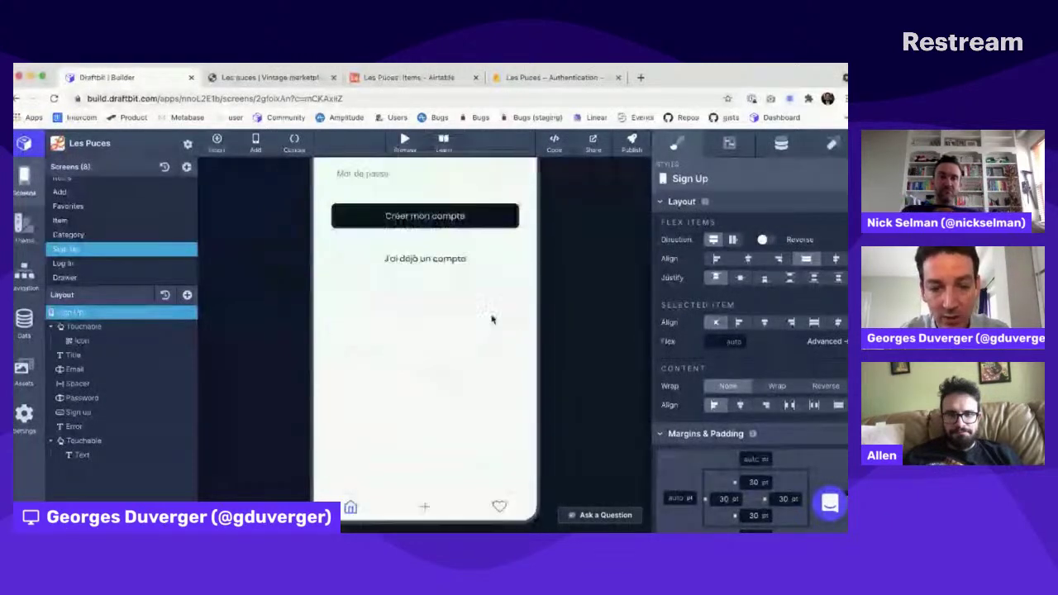
pyautogui.scroll(-1, 492, 319)
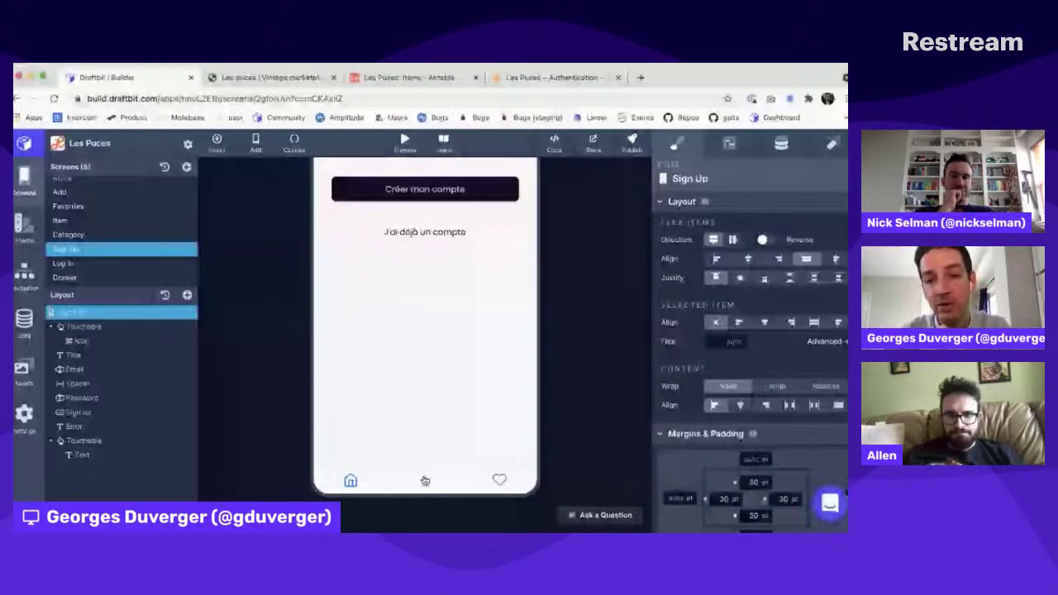
pyautogui.click(632, 143)
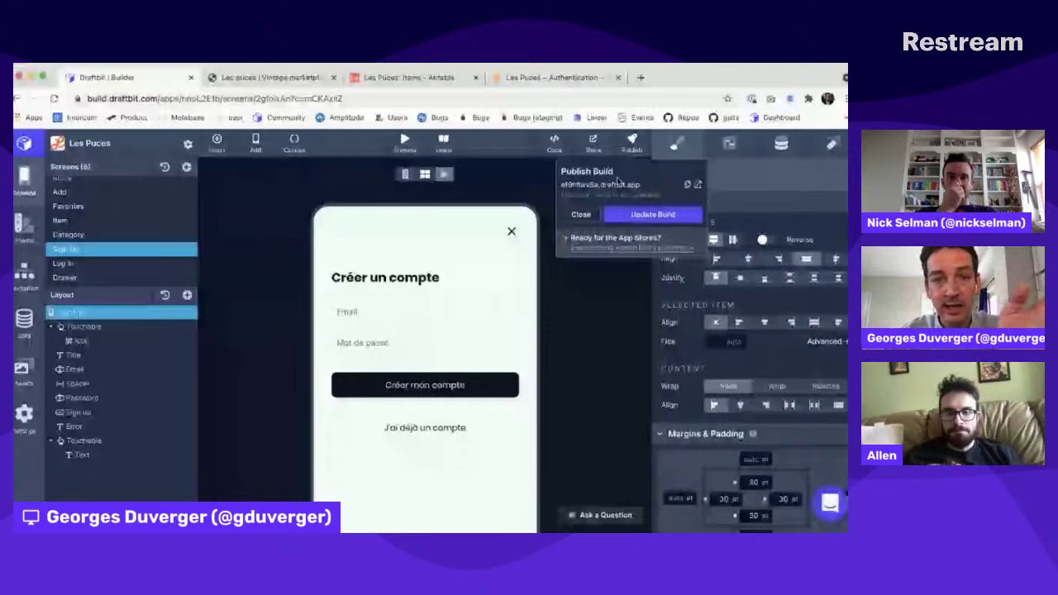
pyautogui.click(697, 185)
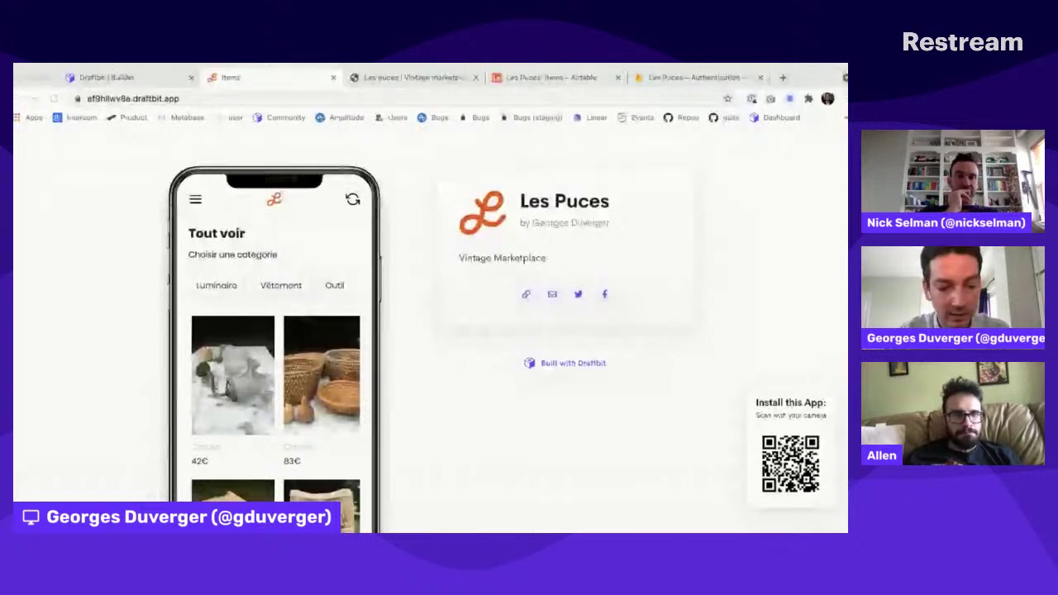
# Step: Hide the bookmarks bar and compare the preview with the live Les Puces marketplace site
pyautogui.click(561, 140)
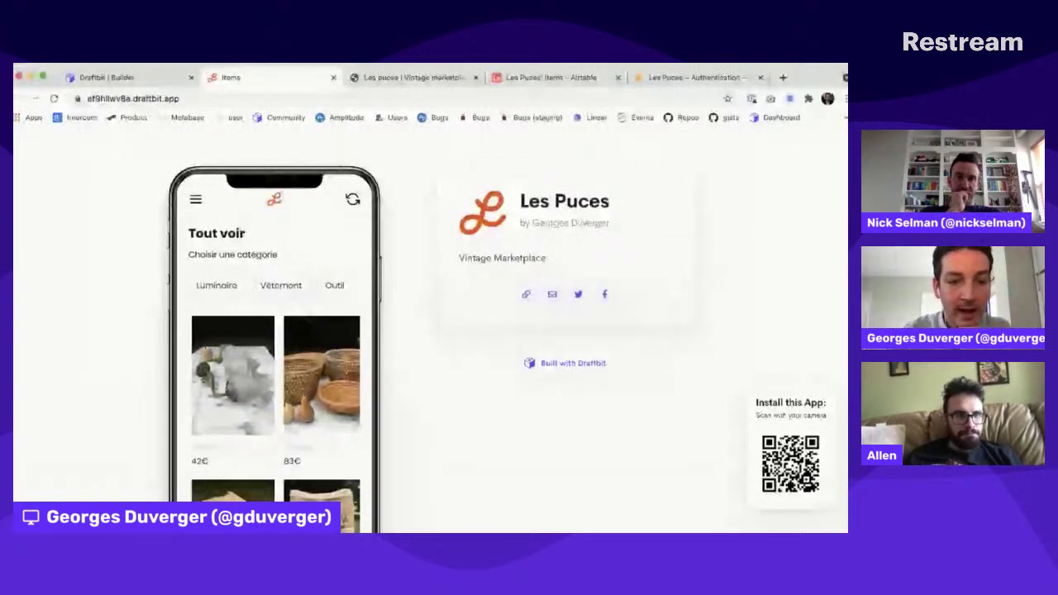
pyautogui.press('super+shift+b')
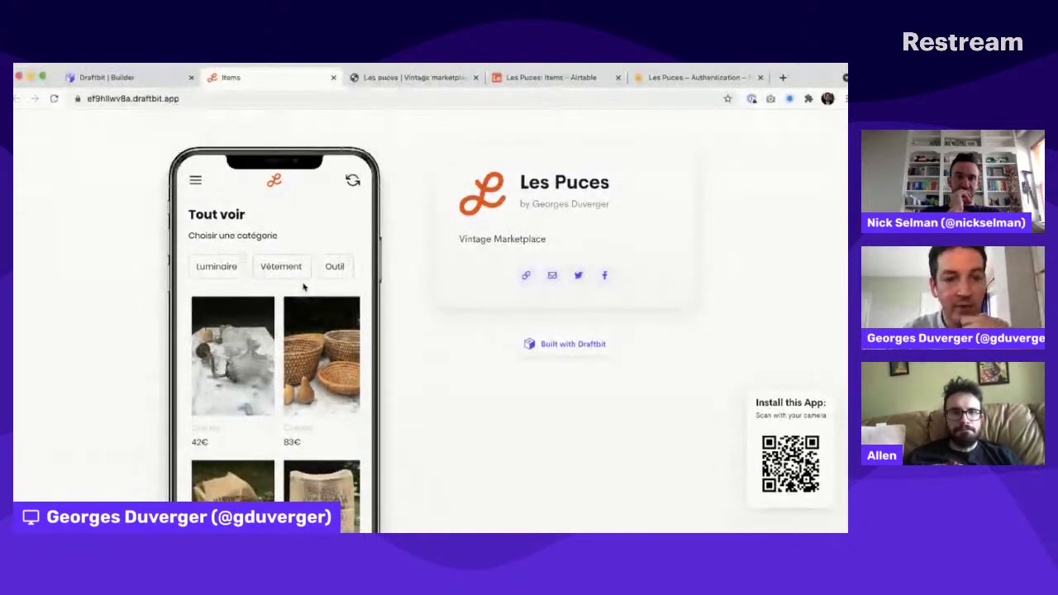
pyautogui.scroll(-10, 304, 287)
pyautogui.scroll(5, 304, 288)
pyautogui.scroll(5, 304, 287)
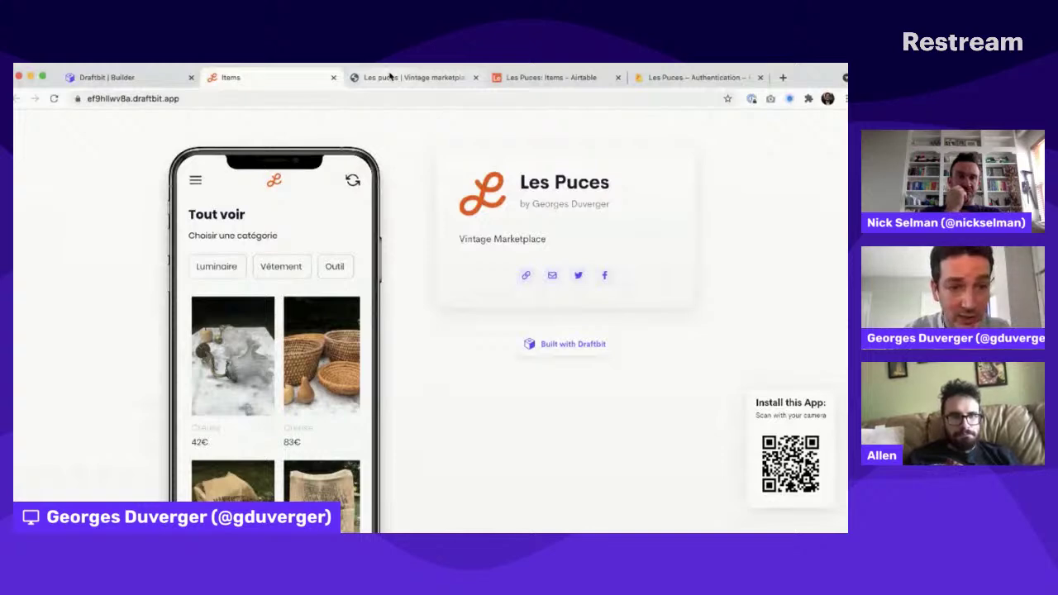
pyautogui.click(390, 77)
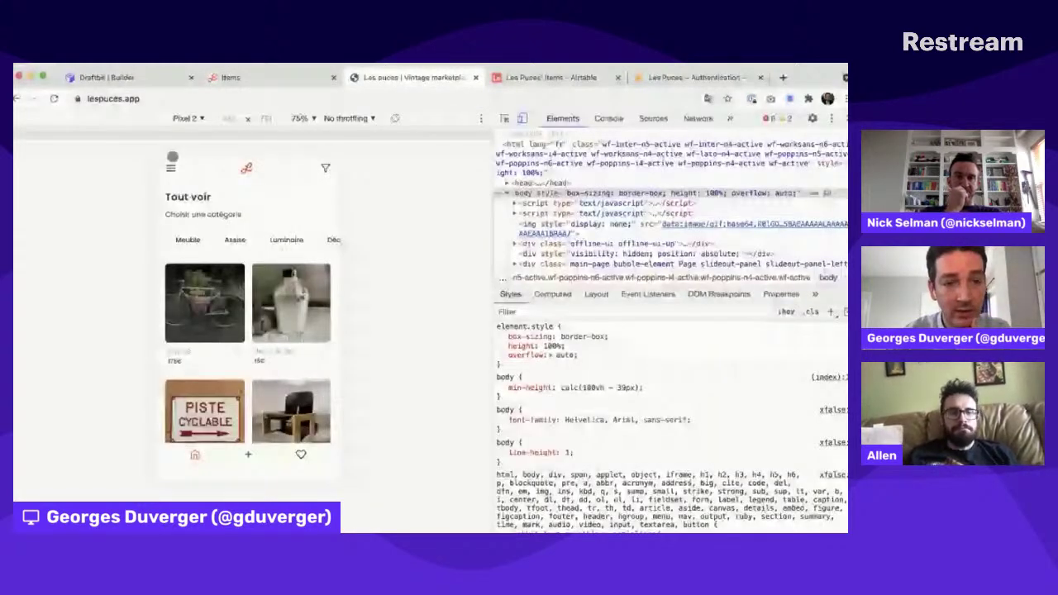
pyautogui.hotkey('ctrl', 'shift', 'Tab')
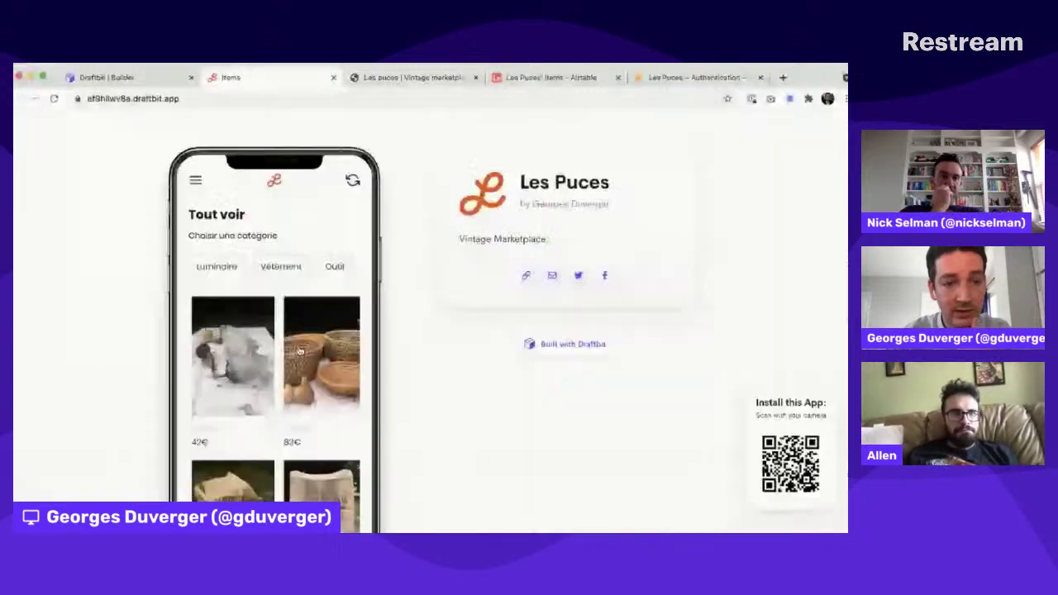
# Step: Browse the Luminaire, Vêtement and Outil categories, returning to Tout voir after each
pyautogui.scroll(-3, 299, 351)
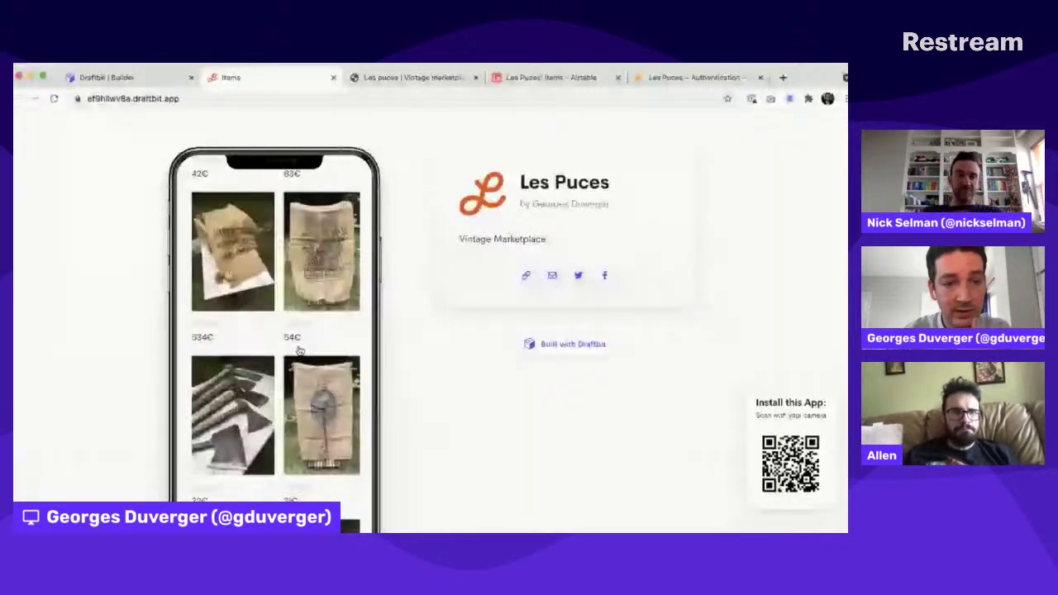
pyautogui.scroll(-1, 299, 351)
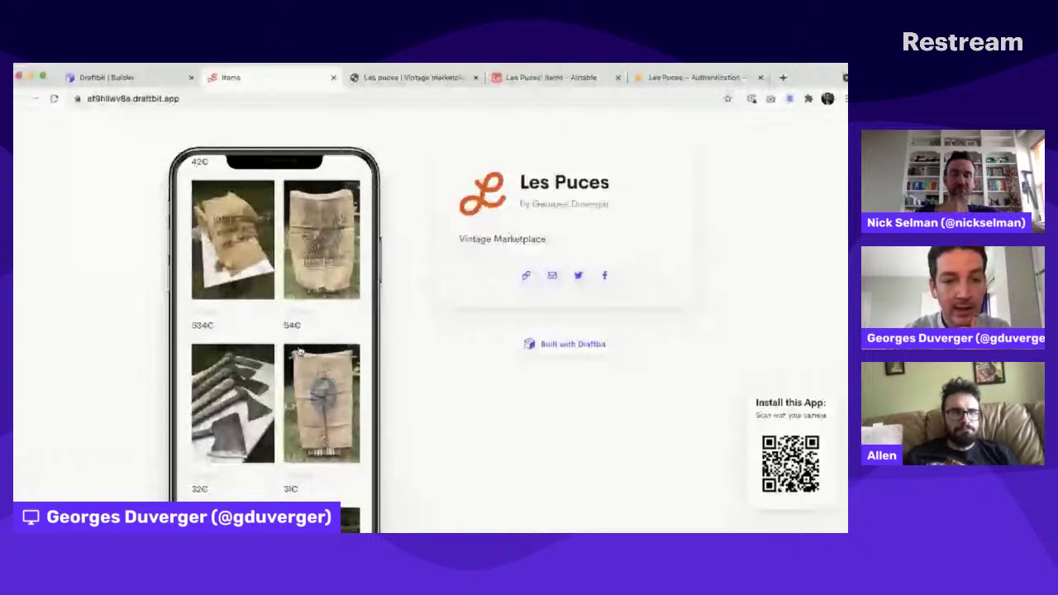
pyautogui.scroll(5, 299, 350)
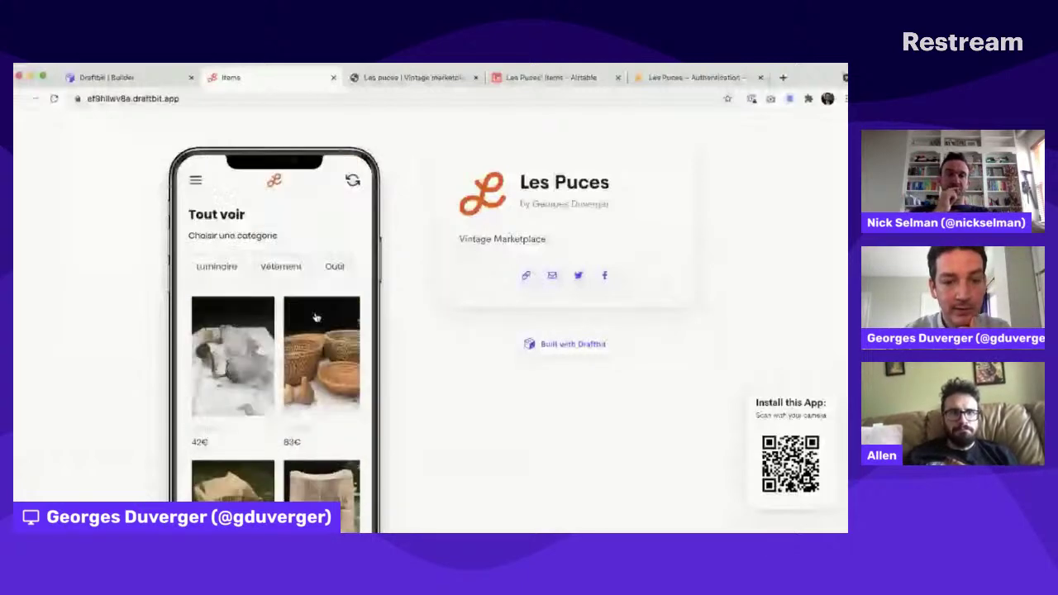
pyautogui.scroll(-15, 311, 369)
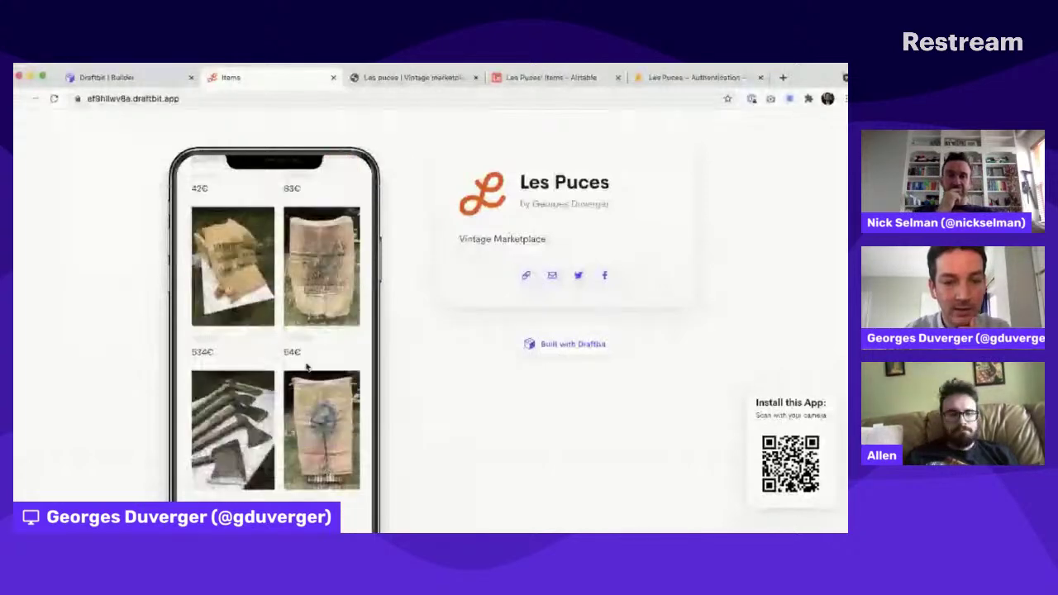
pyautogui.scroll(15, 306, 368)
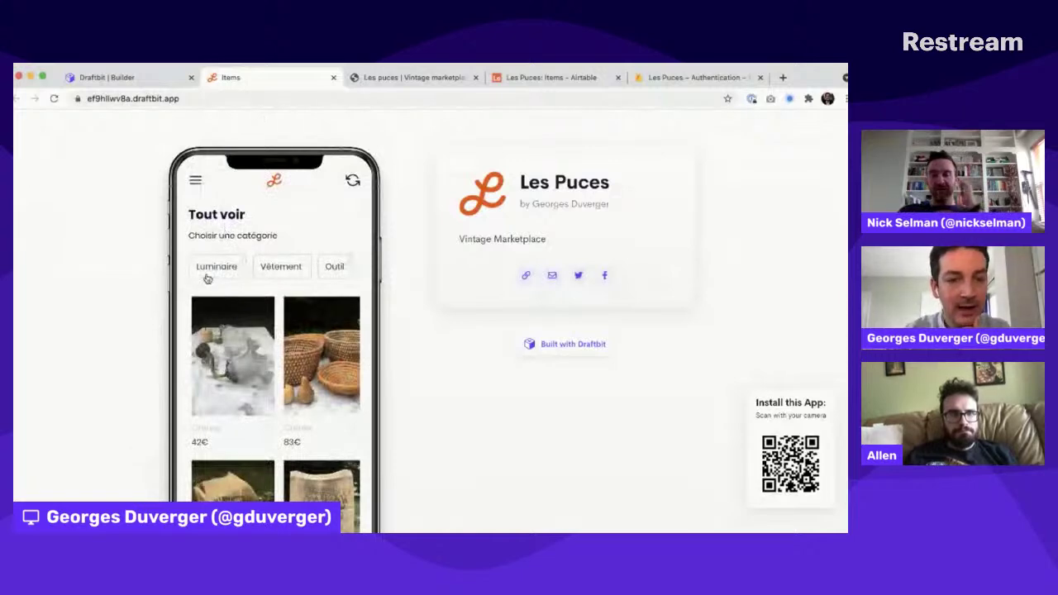
pyautogui.click(214, 269)
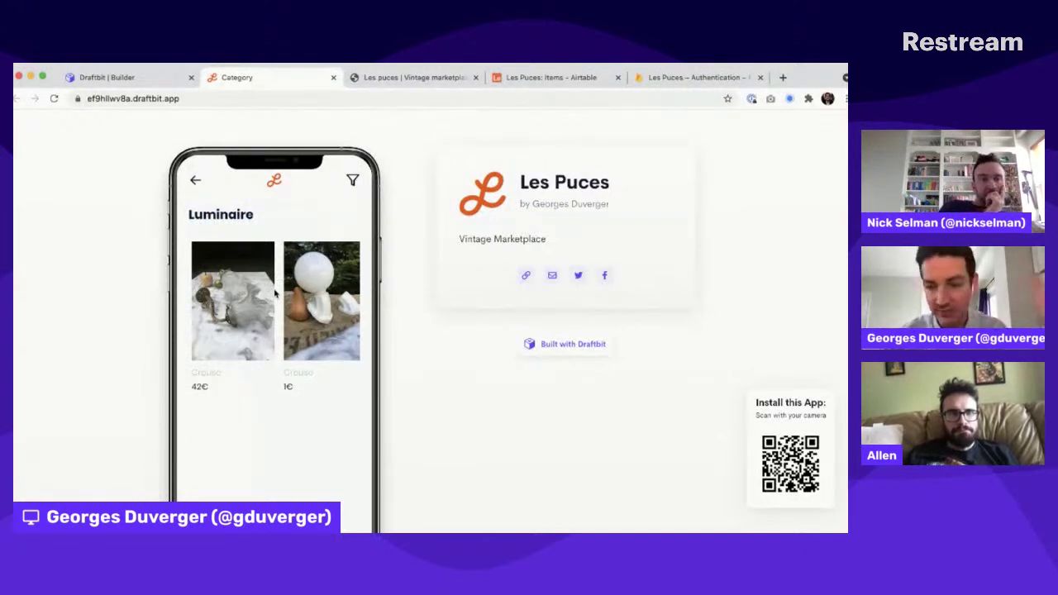
pyautogui.click(195, 183)
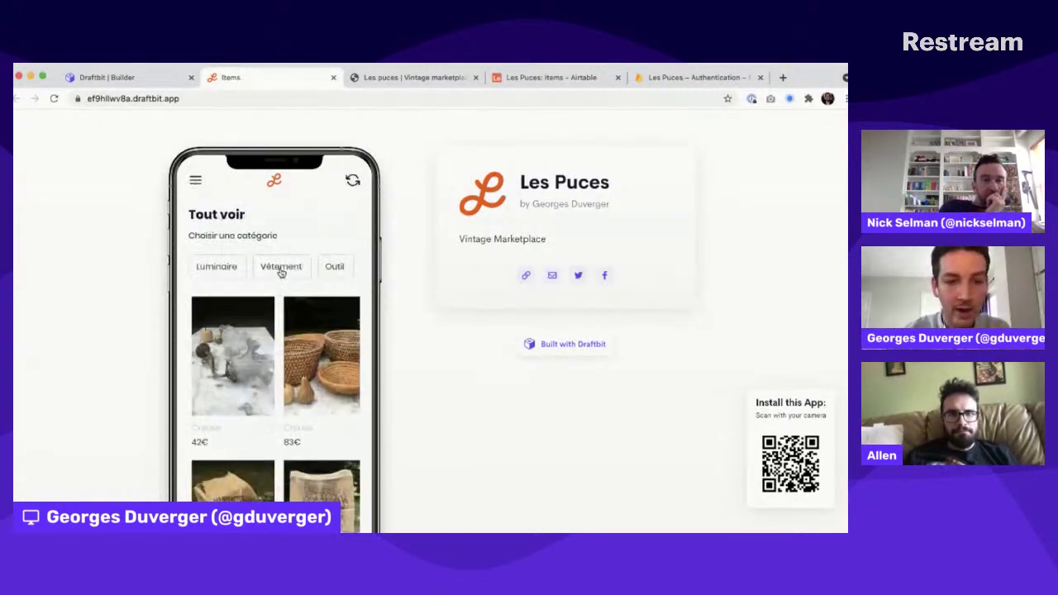
pyautogui.click(282, 267)
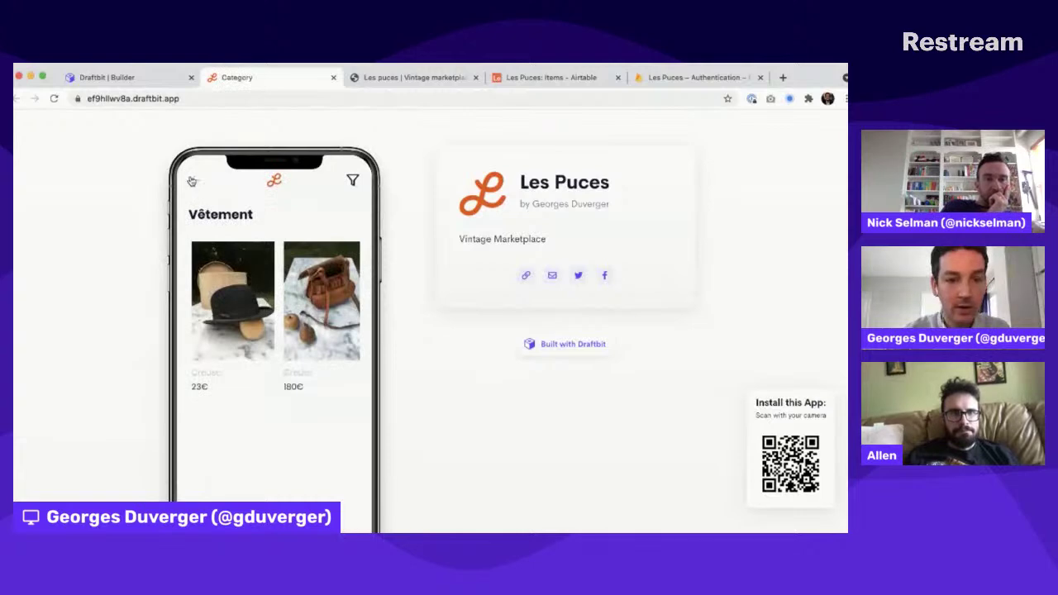
pyautogui.click(195, 180)
pyautogui.click(334, 267)
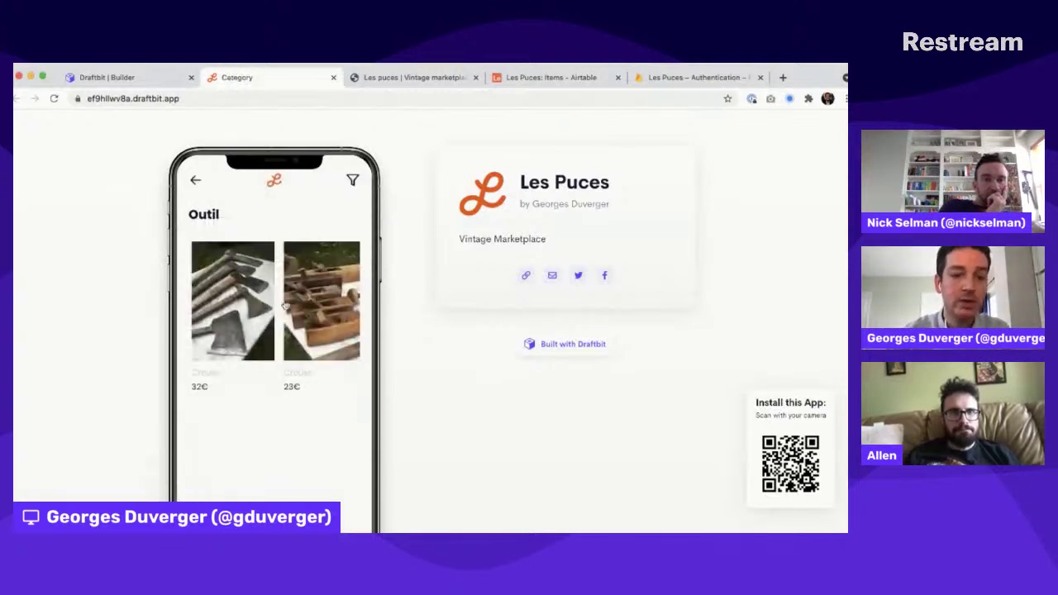
pyautogui.click(197, 182)
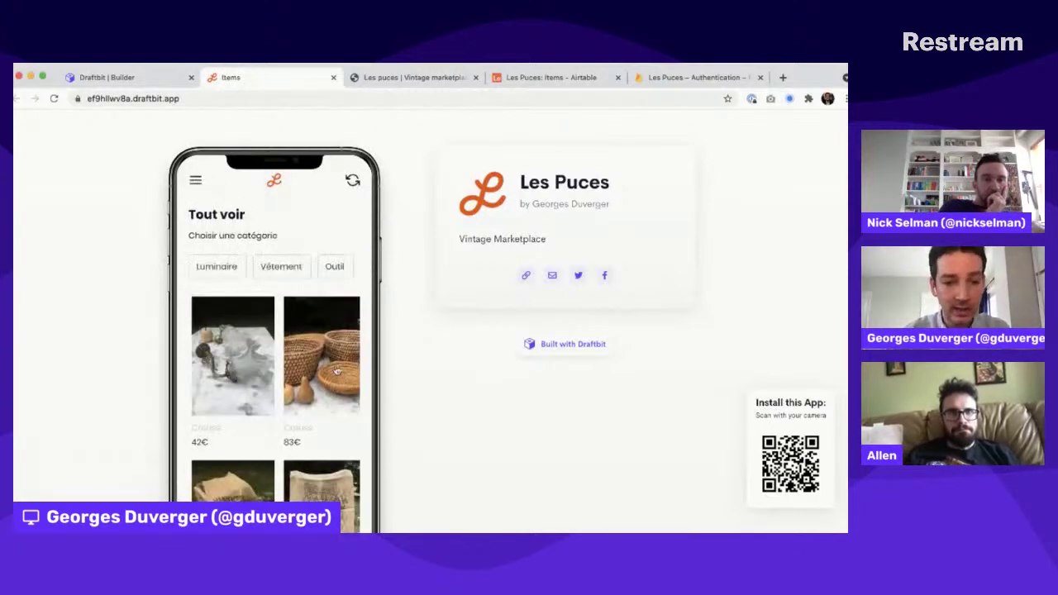
# Step: View the Paniers item's detail page, then move to the Ajouter add-listing form
pyautogui.click(331, 370)
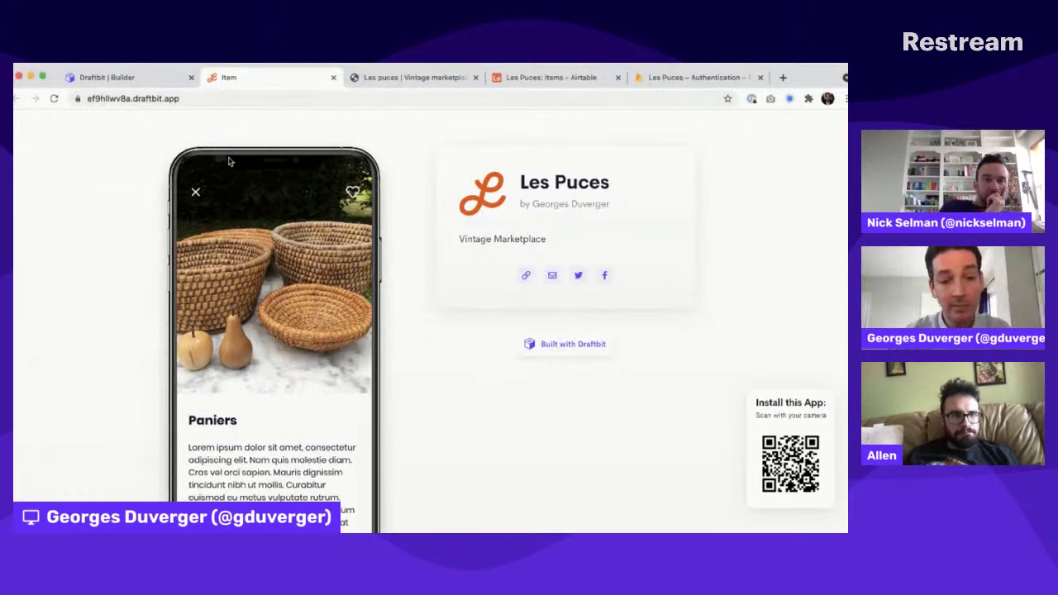
pyautogui.scroll(-5, 278, 282)
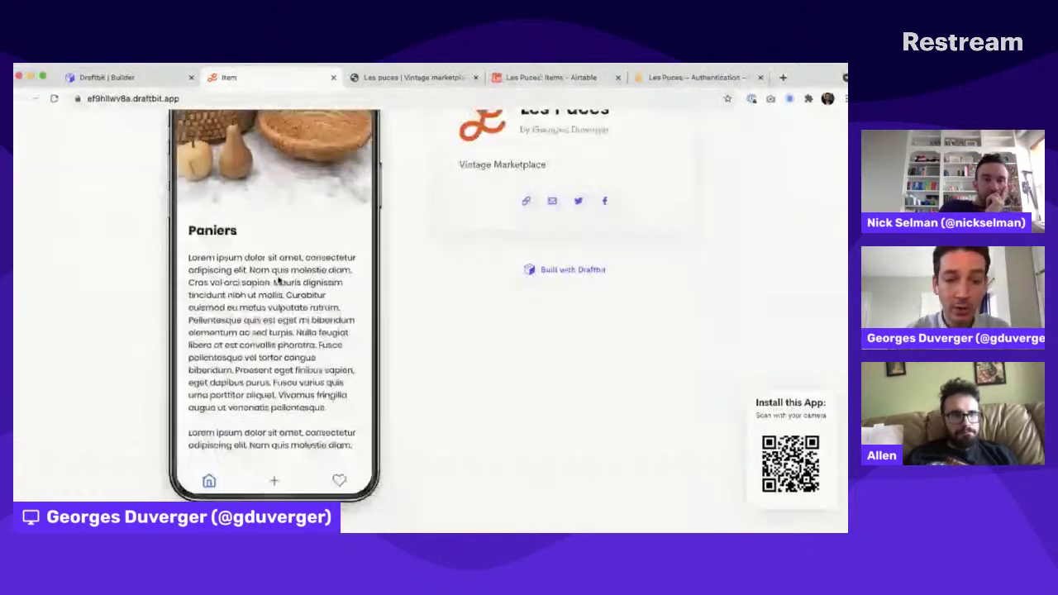
pyautogui.moveTo(250, 269); pyautogui.dragTo(330, 227)
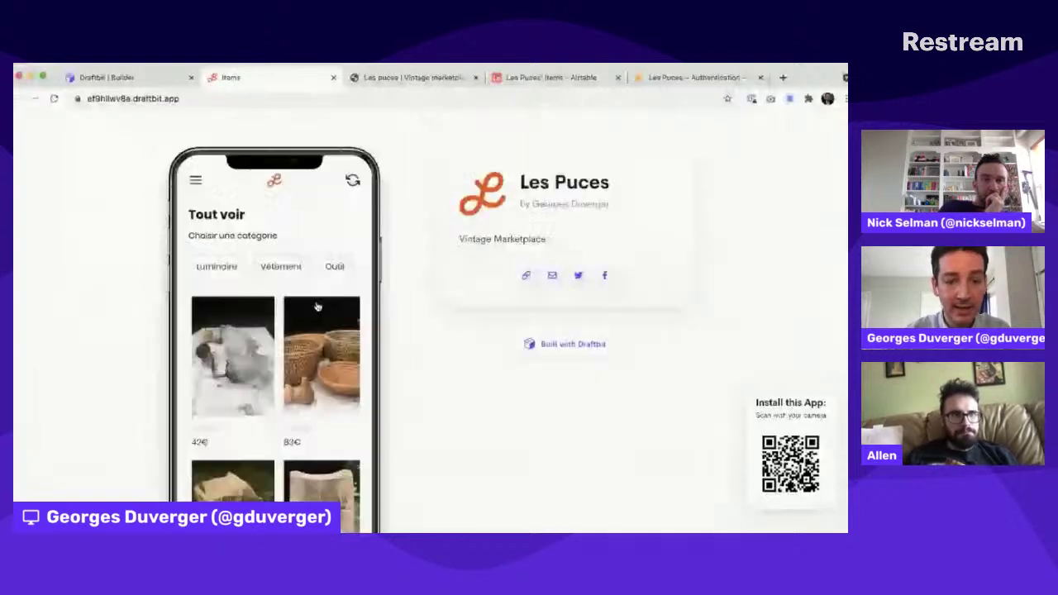
pyautogui.scroll(-5, 316, 306)
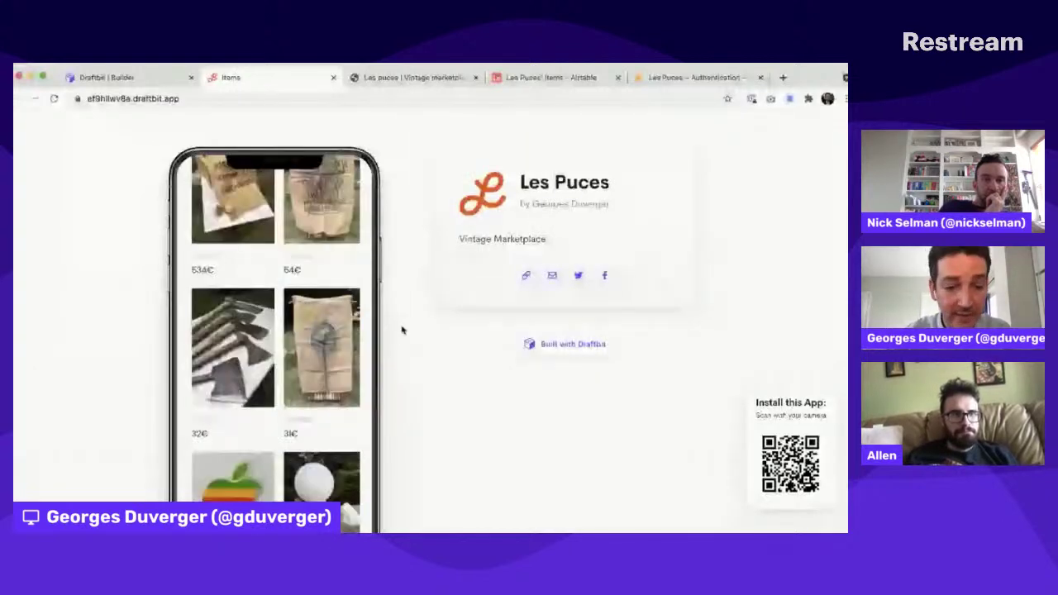
pyautogui.scroll(-2, 402, 330)
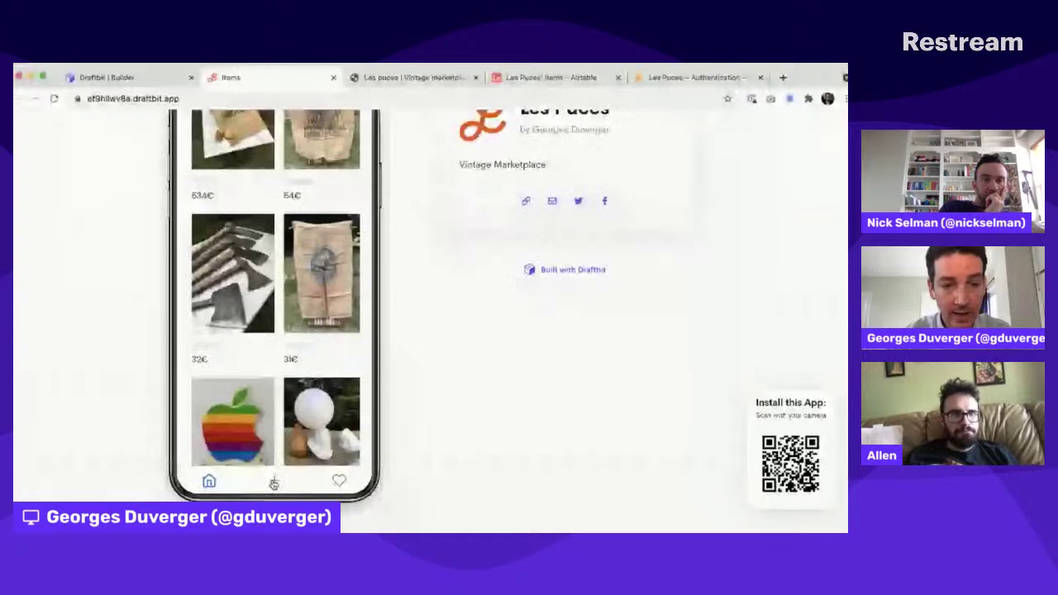
pyautogui.click(274, 482)
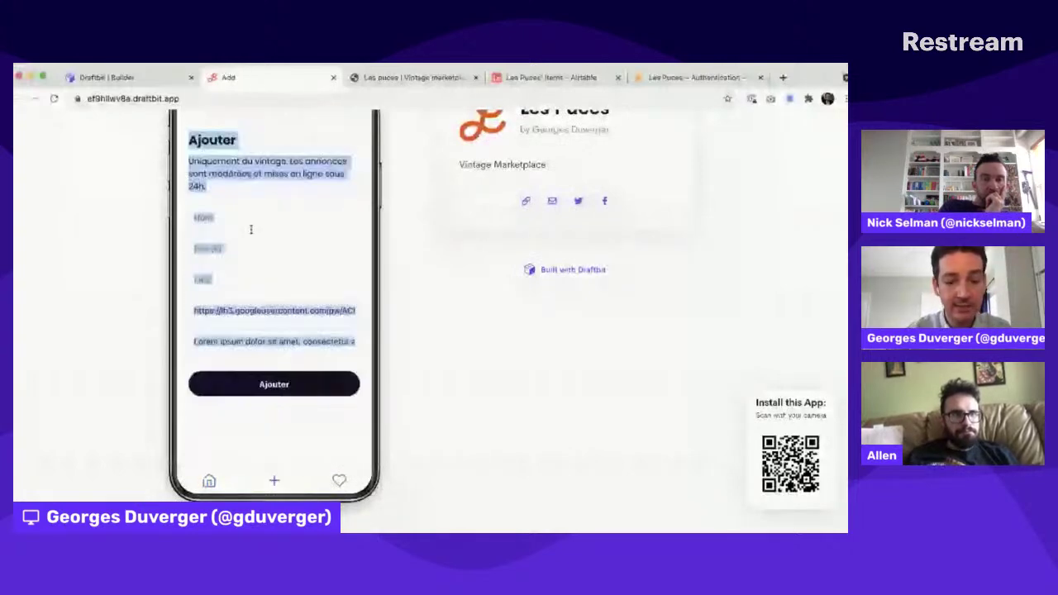
# Step: Fill the Ajouter form with name 'My new item', price 42 and location 'Cambridge, MA'
pyautogui.click(224, 219)
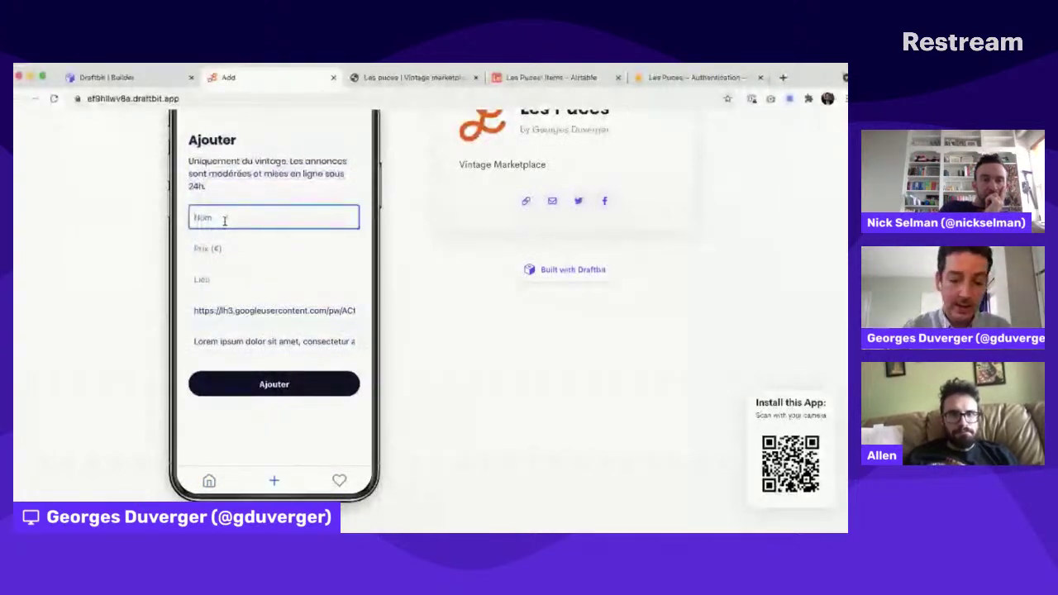
pyautogui.write('My new item')
pyautogui.press('Tab')
pyautogui.write('42')
pyautogui.press('Tab')
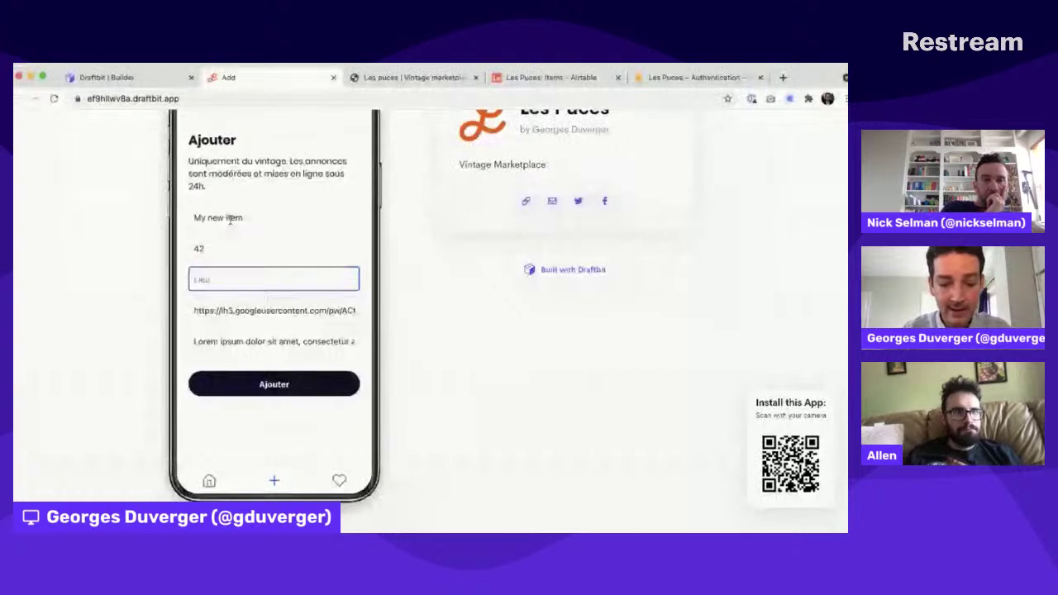
pyautogui.write('Cambridge, ')
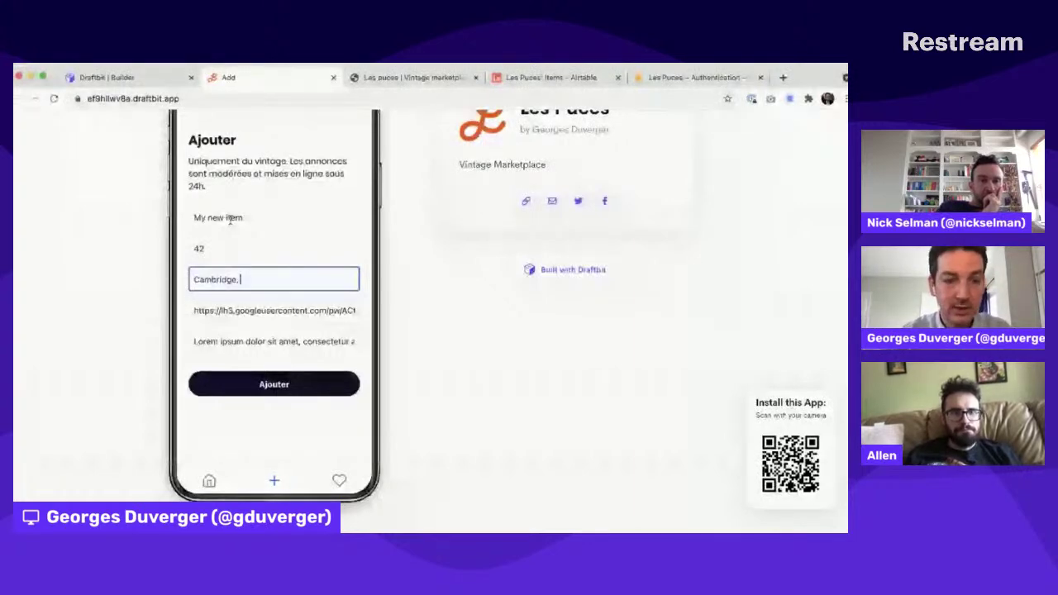
pyautogui.write('MA')
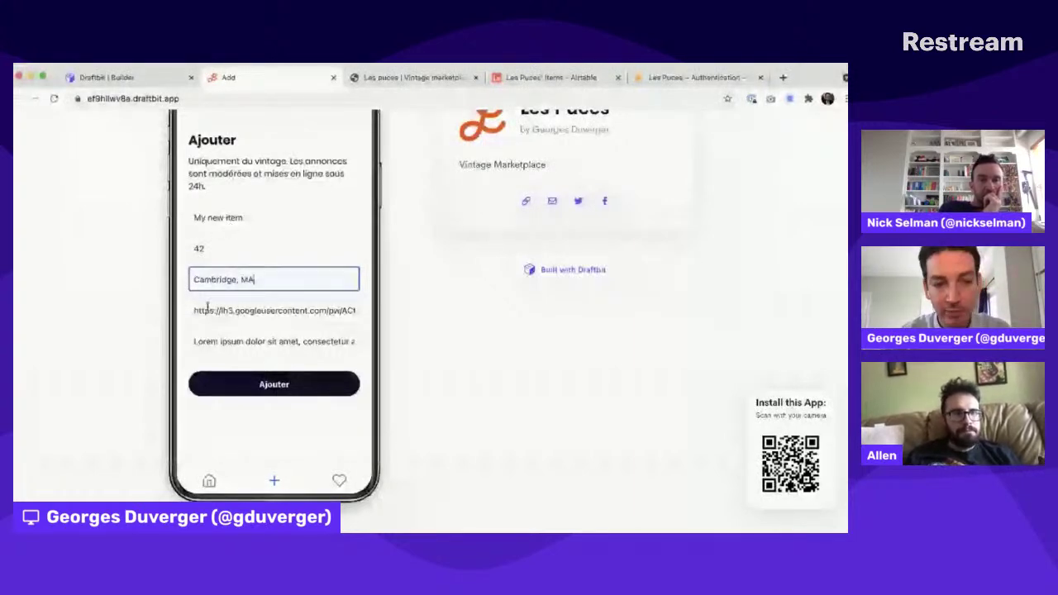
pyautogui.click(207, 307)
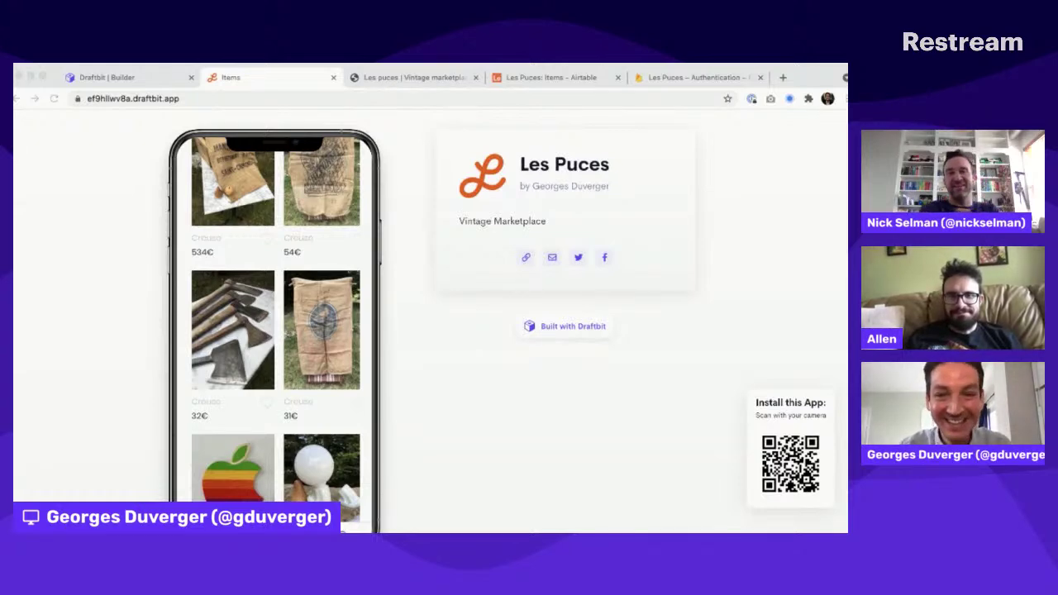
# Step: Narrow the browser window until the Les Puces preview reflows to its full-screen mobile layout
pyautogui.click(519, 269)
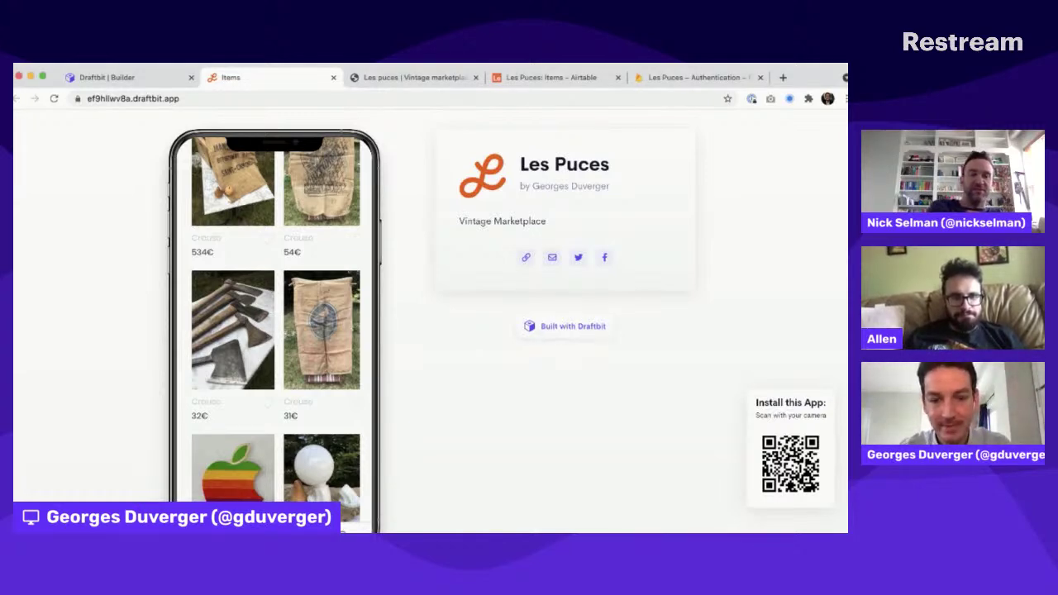
pyautogui.moveTo(847, 250); pyautogui.dragTo(579, 251)
pyautogui.scroll(5, 500, 237)
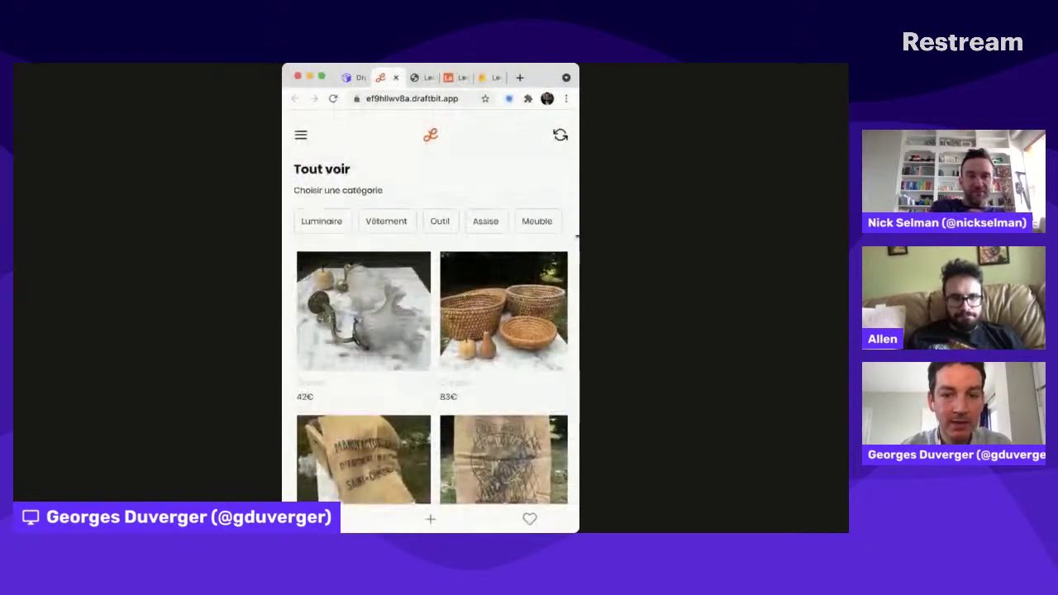
# Step: Readjust the window to mobile width and open the Luminaire category with its two lamp listings
pyautogui.moveTo(576, 237); pyautogui.dragTo(646, 223)
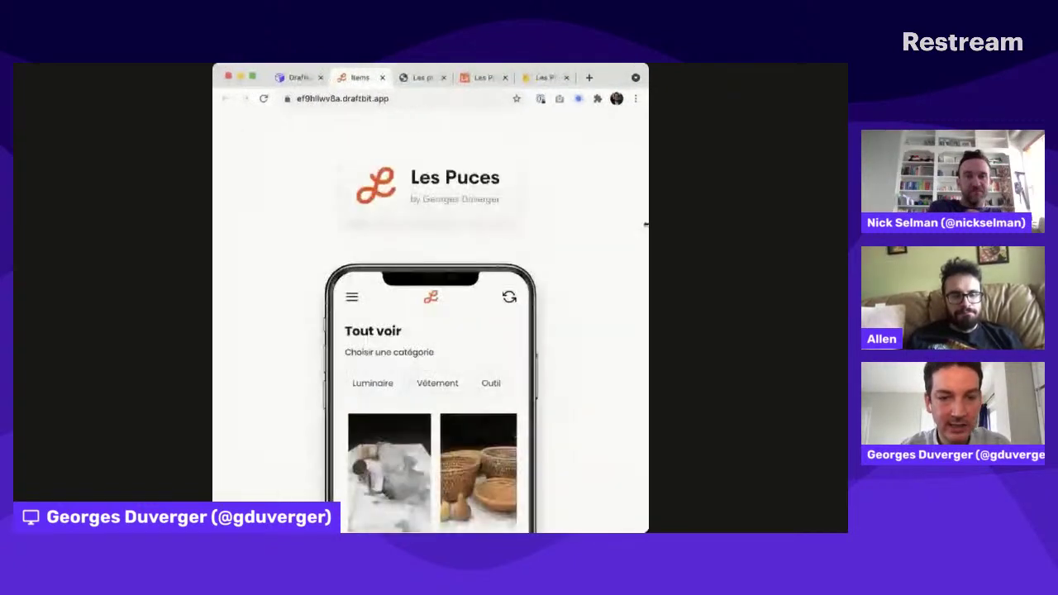
pyautogui.scroll(-3, 518, 253)
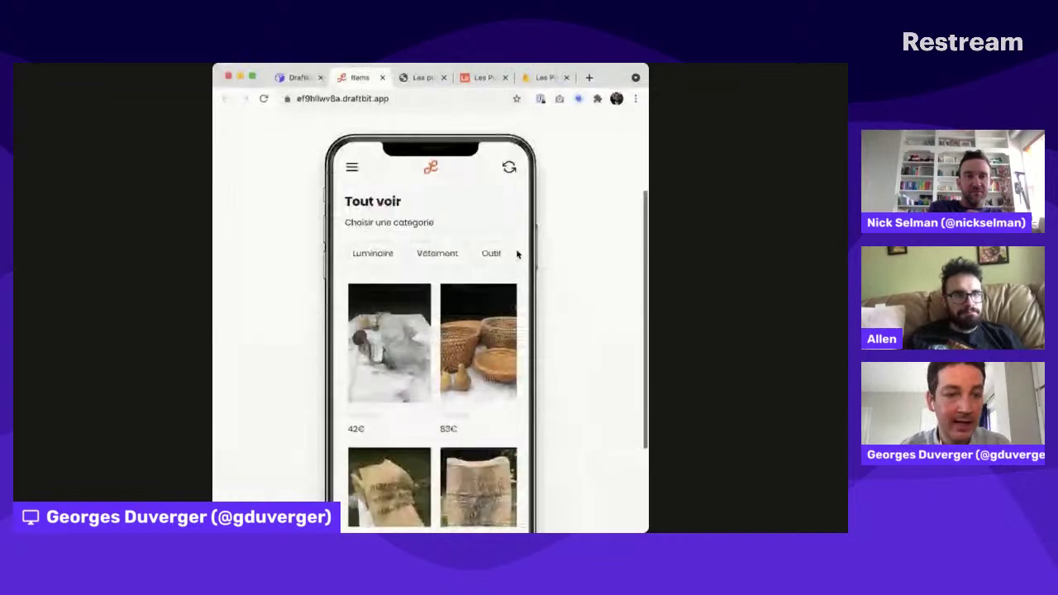
pyautogui.scroll(3, 518, 253)
pyautogui.moveTo(649, 231); pyautogui.dragTo(577, 231)
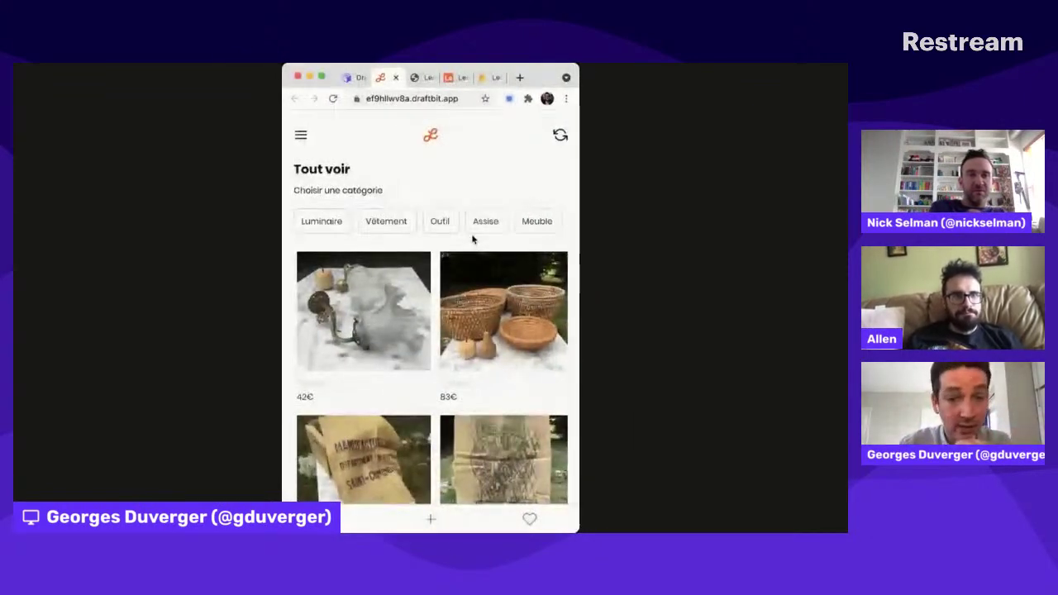
pyautogui.scroll(-3, 455, 293)
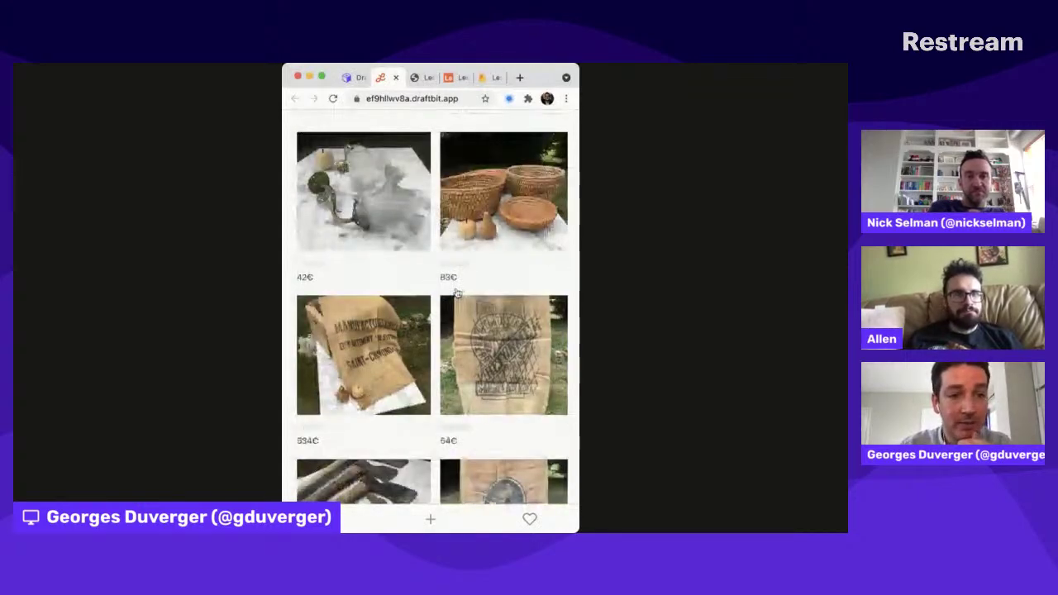
pyautogui.click(457, 292)
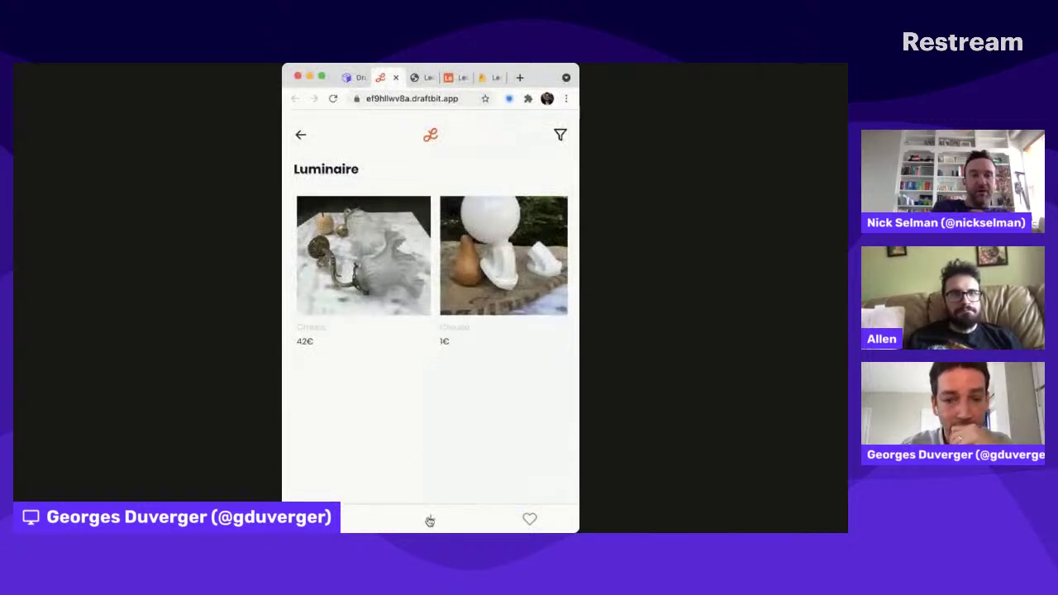
# Step: Copy the preview's web address to share it
pyautogui.click(451, 97)
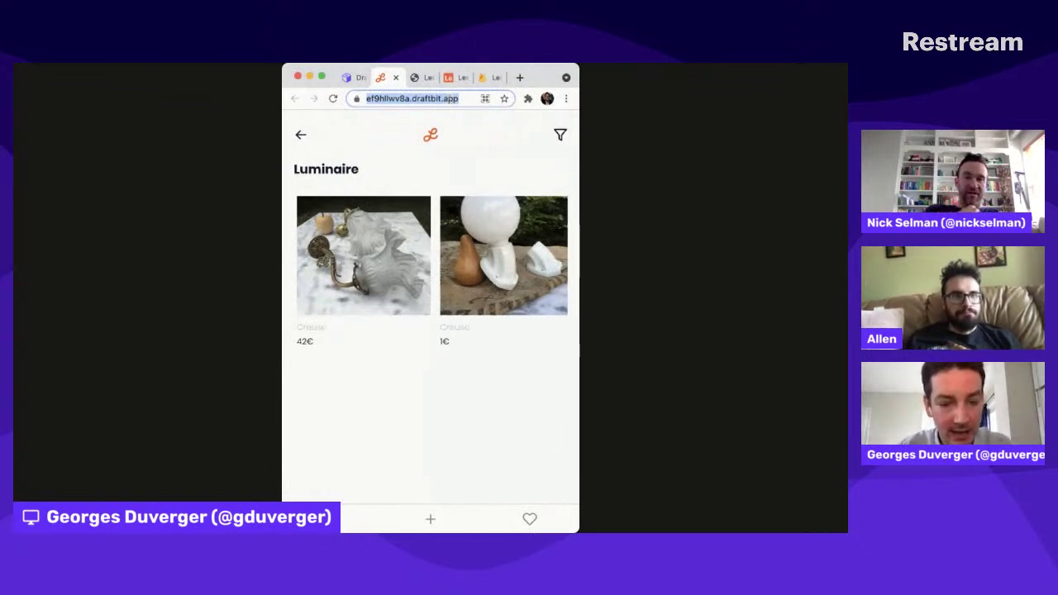
pyautogui.press('super+Tab')
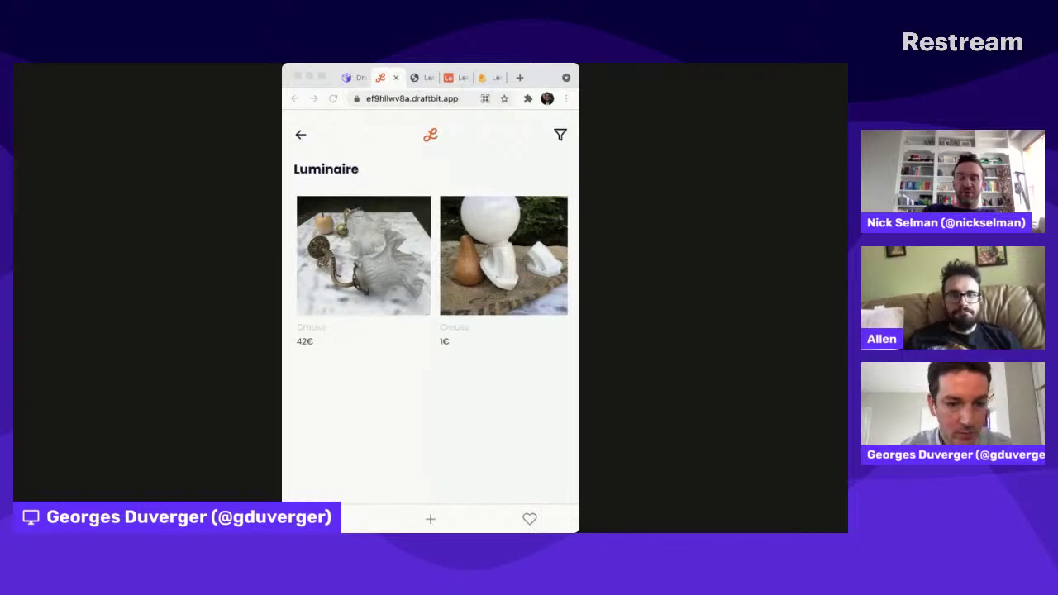
pyautogui.press('super+Tab')
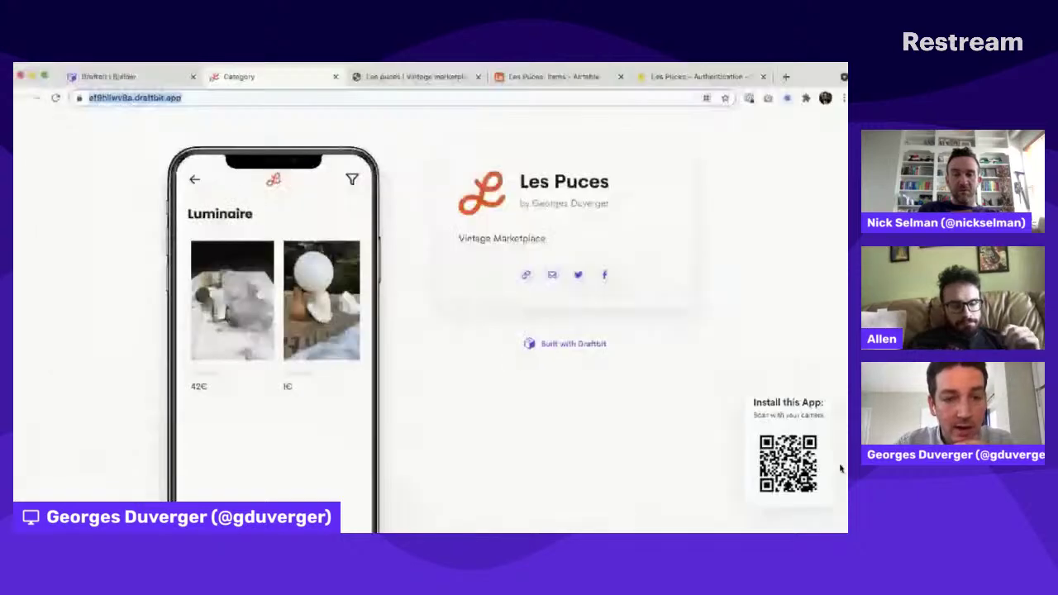
# Step: Return to Tout voir, reload the list, and open the My new item clogs listing
pyautogui.scroll(-2, 274, 373)
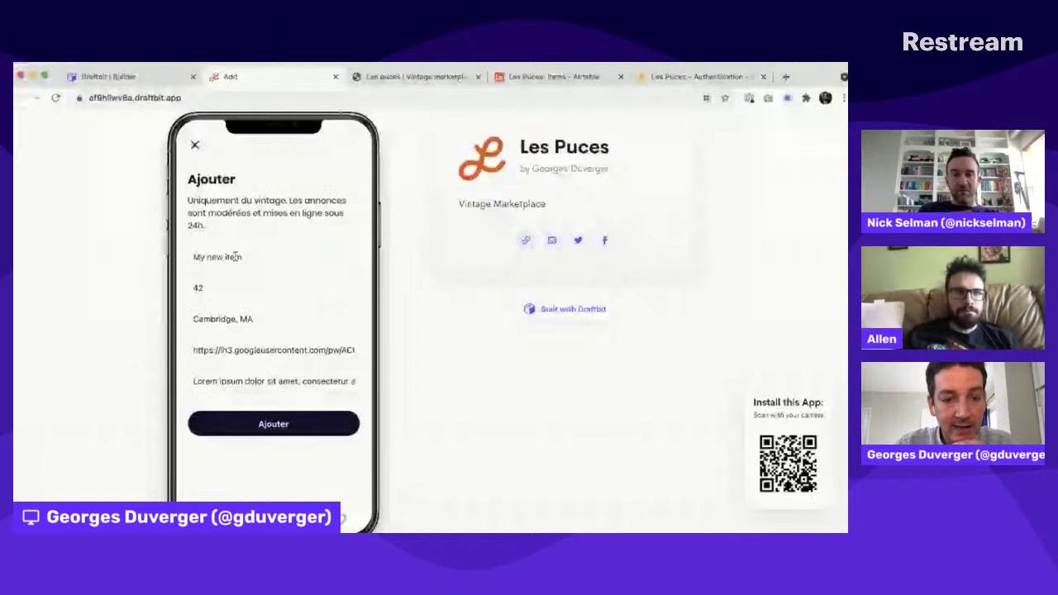
pyautogui.click(273, 423)
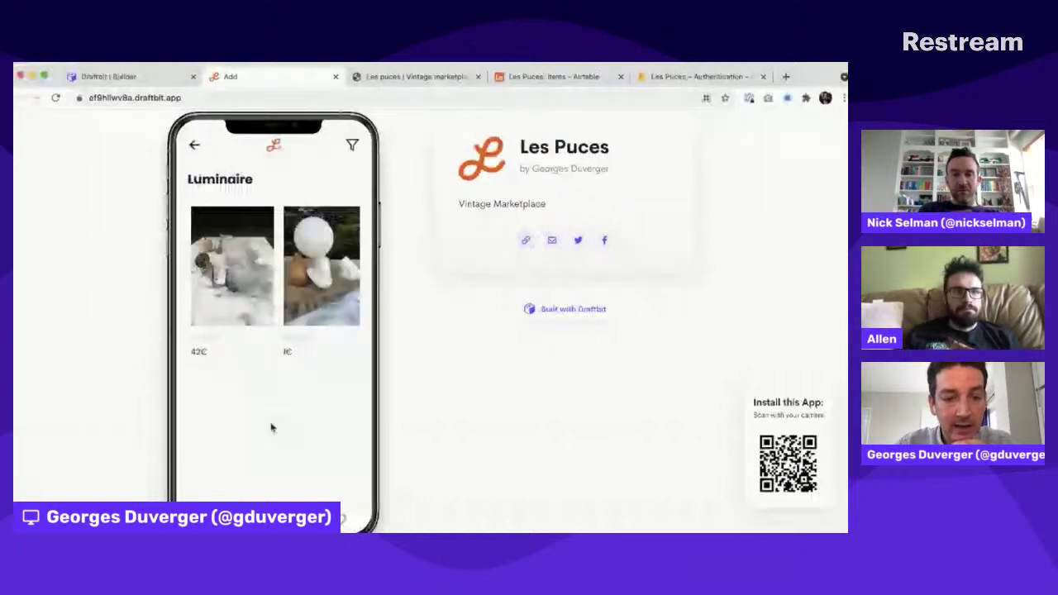
pyautogui.click(194, 147)
pyautogui.click(352, 146)
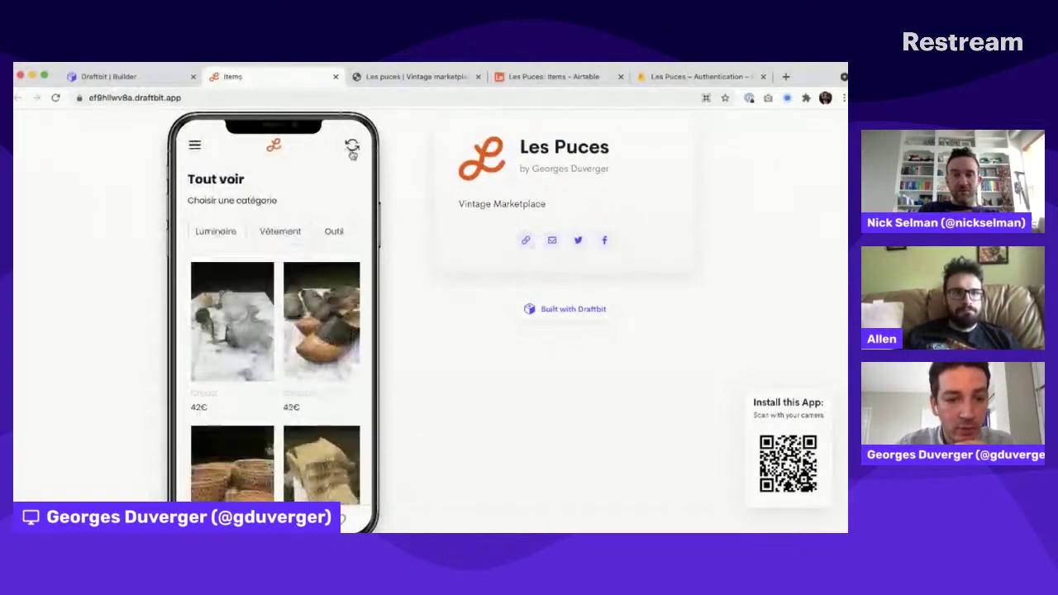
pyautogui.scroll(-2, 265, 417)
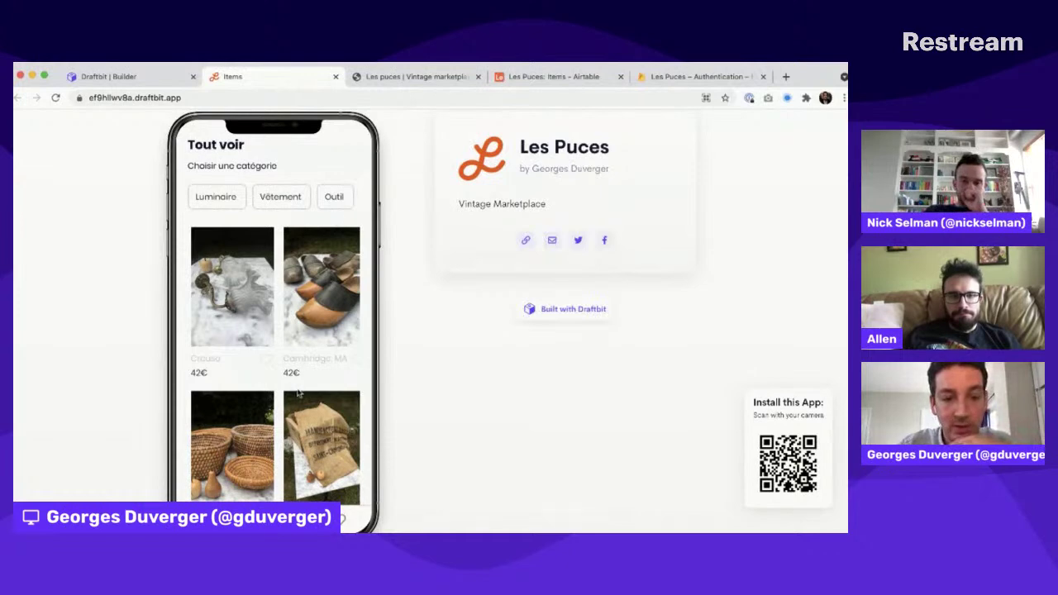
pyautogui.click(349, 362)
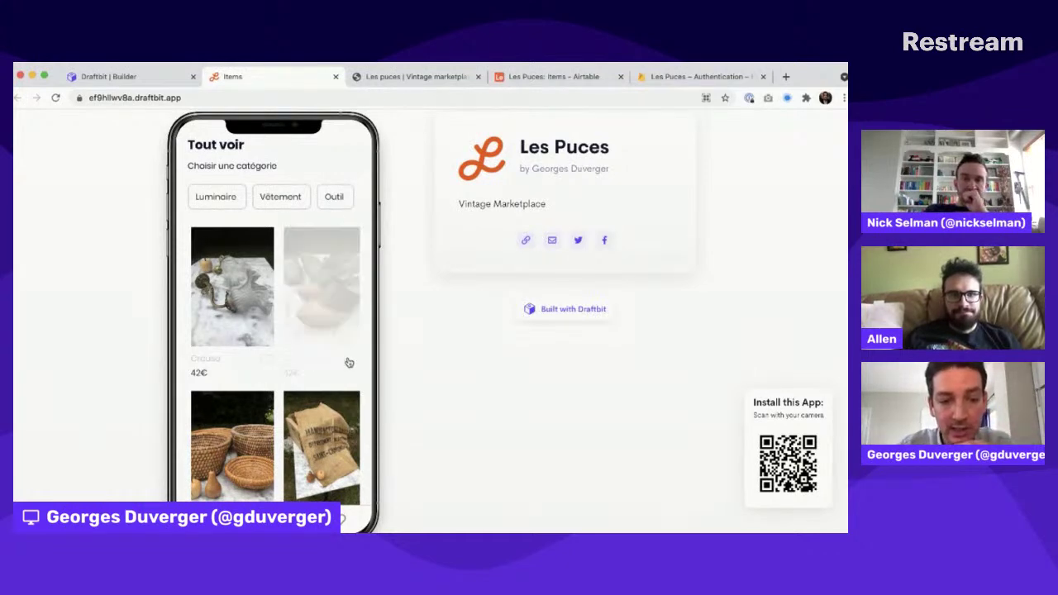
pyautogui.click(324, 275)
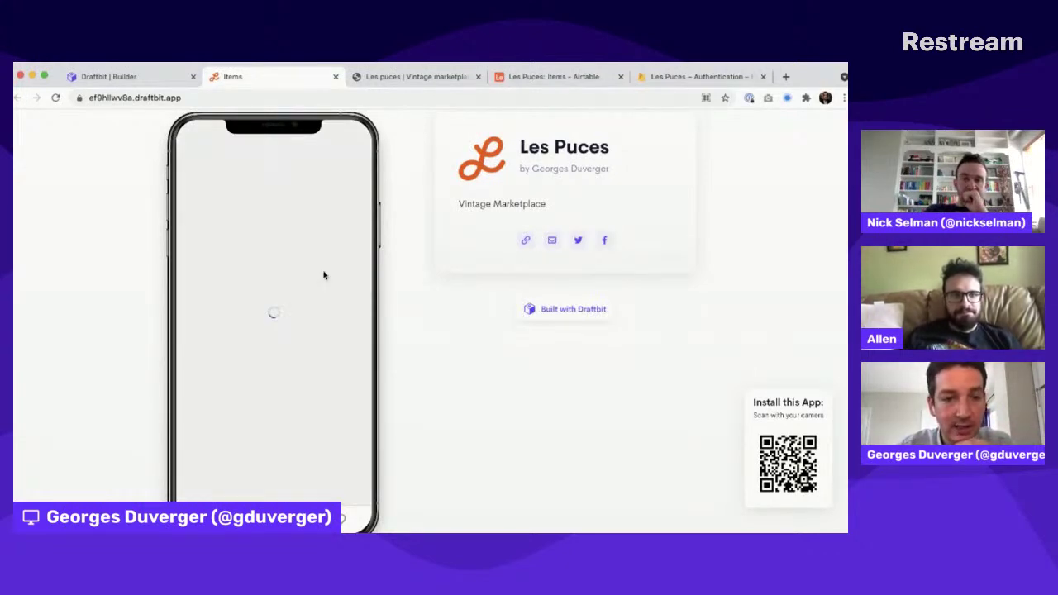
pyautogui.scroll(-1, 381, 314)
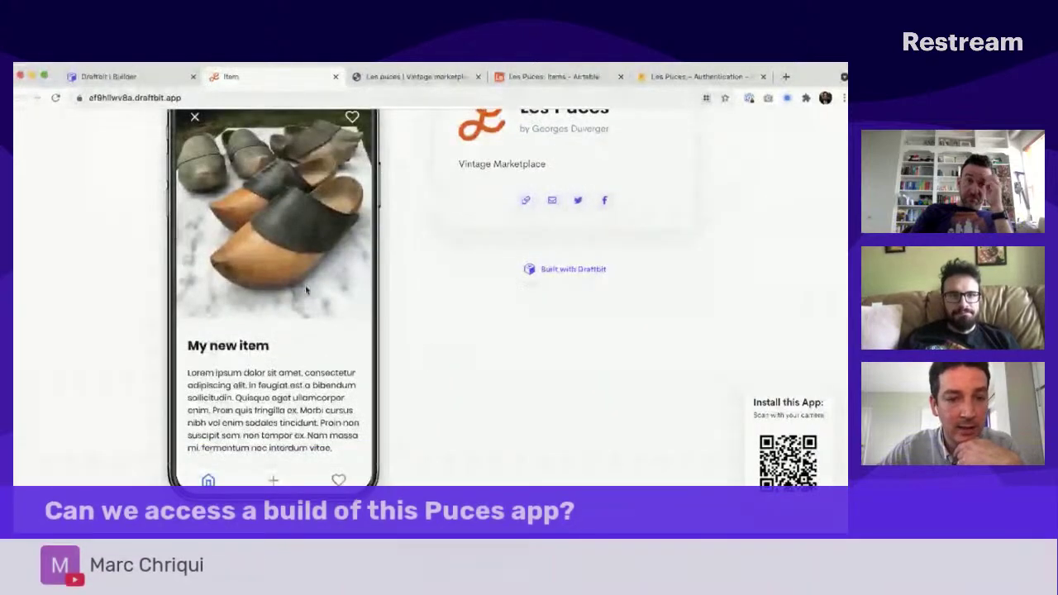
pyautogui.scroll(2, 395, 245)
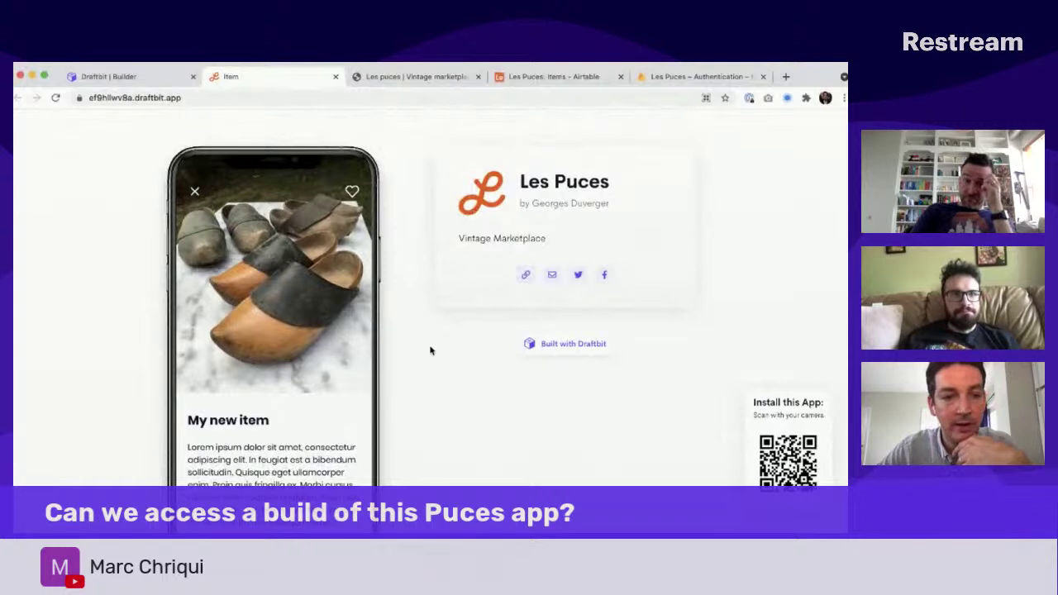
pyautogui.scroll(-1, 430, 350)
pyautogui.scroll(-8, 295, 227)
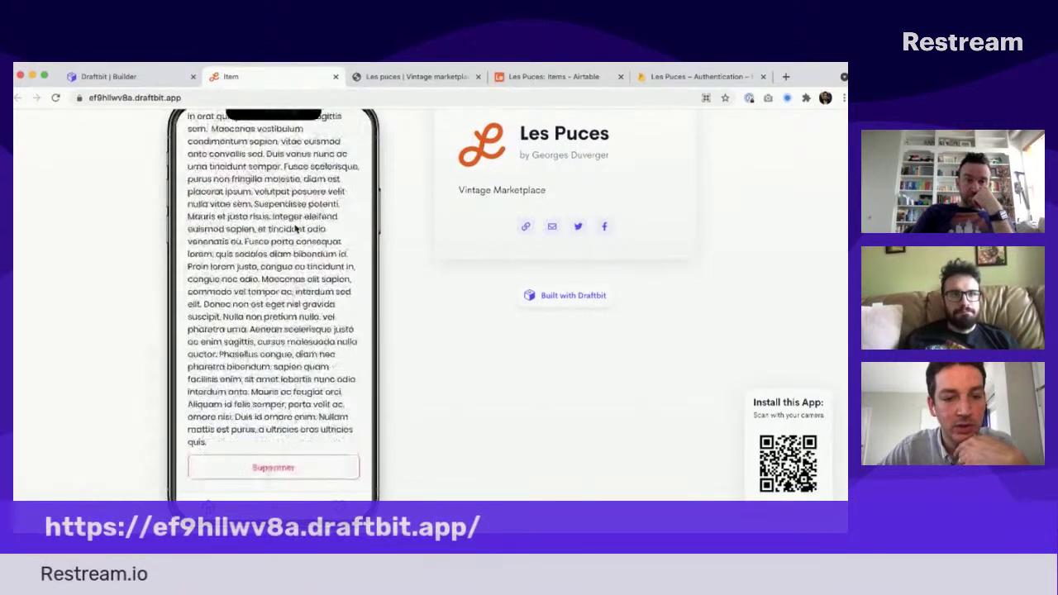
pyautogui.scroll(10, 295, 227)
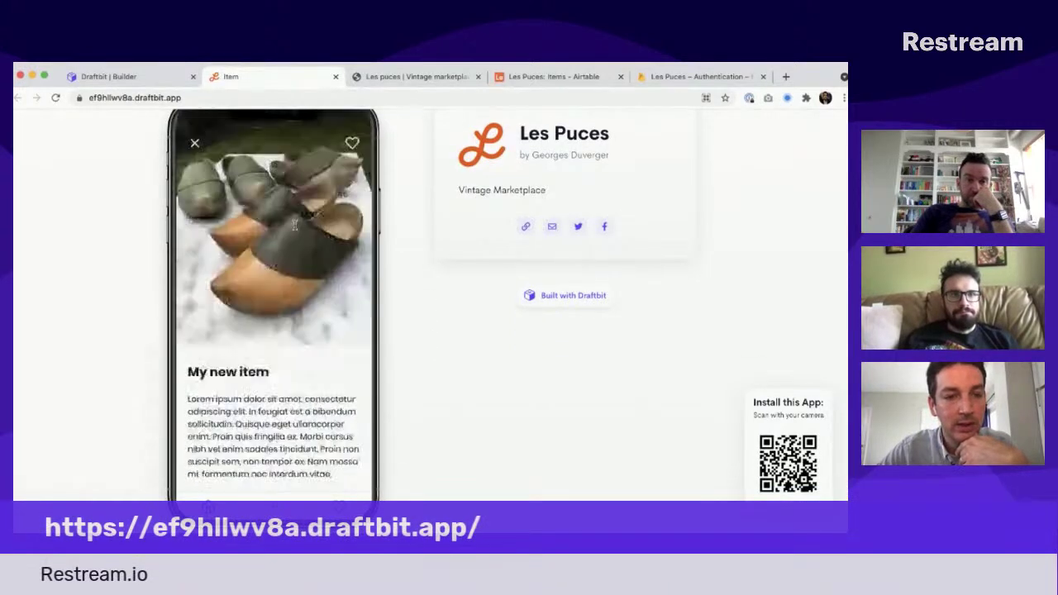
# Step: Delete the My new item listing with Supprimer and refresh to confirm it's gone
pyautogui.click(194, 144)
pyautogui.click(268, 374)
pyautogui.scroll(-10, 269, 374)
pyautogui.click(276, 466)
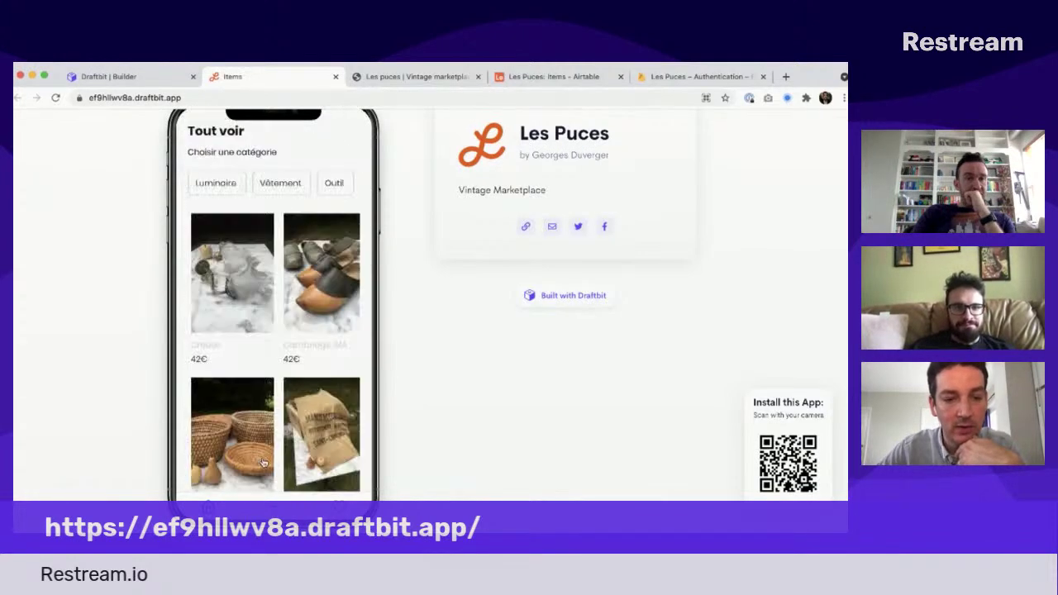
pyautogui.scroll(2, 348, 154)
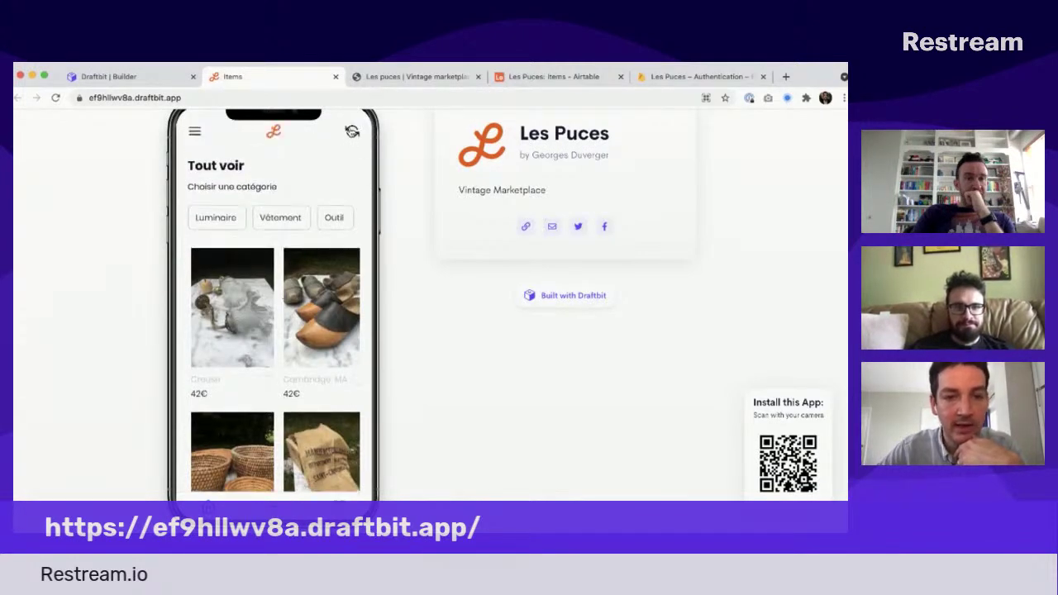
pyautogui.click(352, 132)
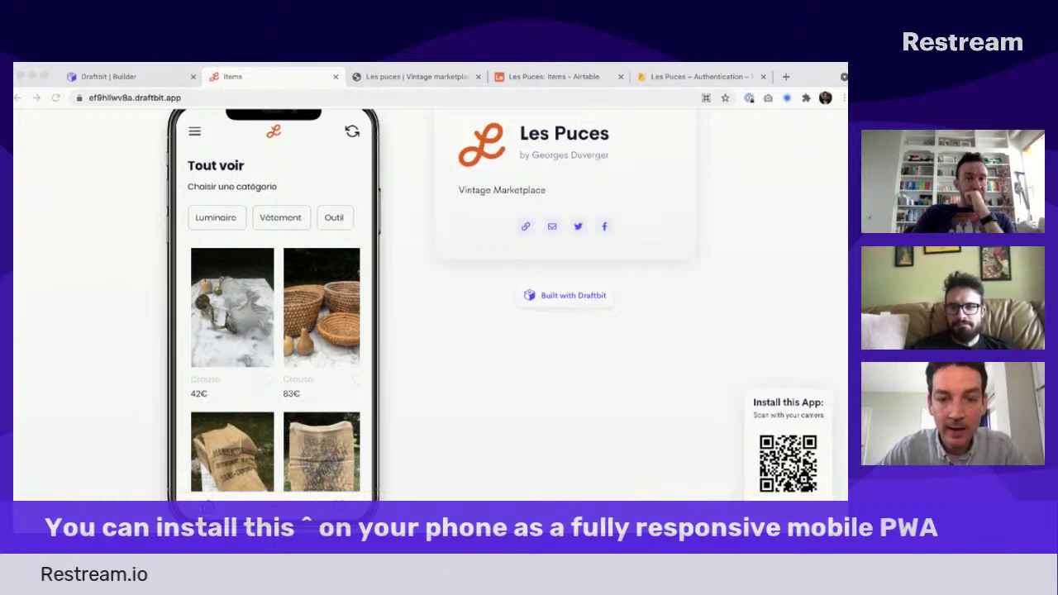
# Step: Open the app's drawer and go to the Créer un compte screen
pyautogui.click(299, 232)
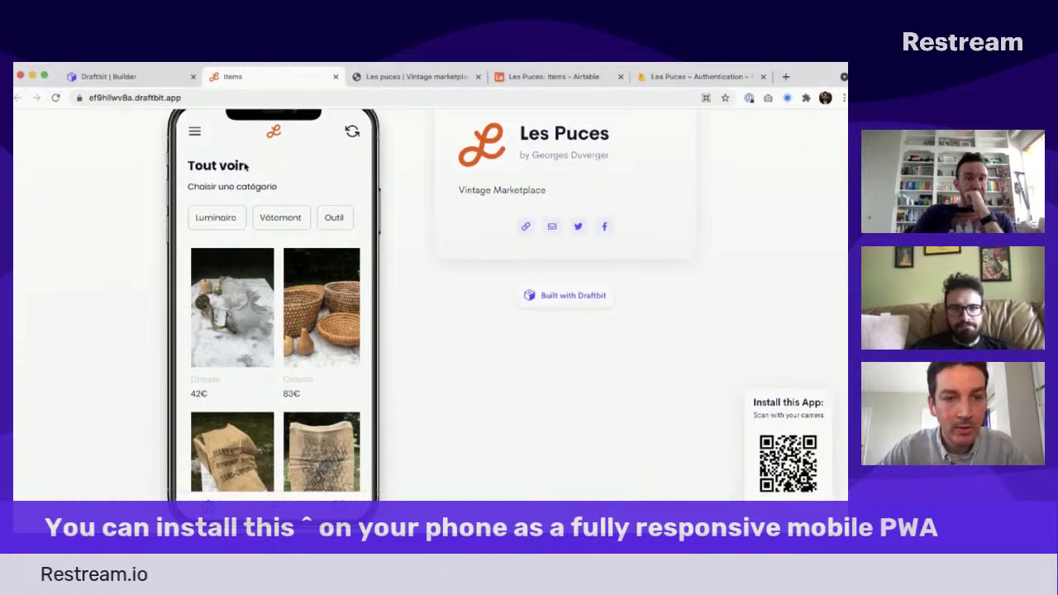
pyautogui.click(197, 133)
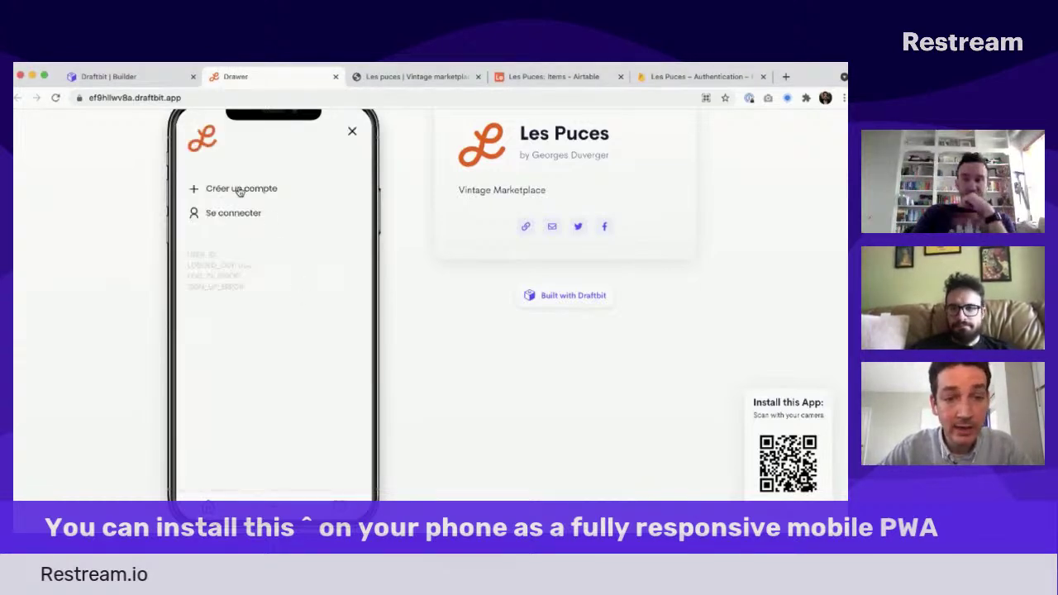
pyautogui.click(240, 189)
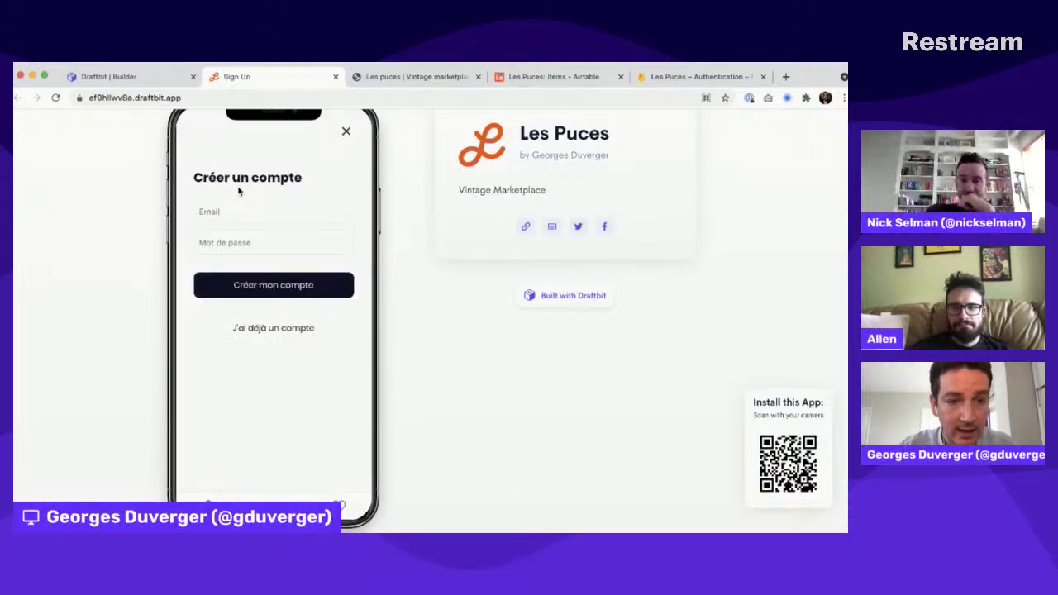
# Step: Enter an e-mail address and password and submit, getting 'The email address is badly formatted.'
pyautogui.click(227, 210)
pyautogui.write('georges')
pyautogui.press('super+a')
pyautogui.press('BackSpace')
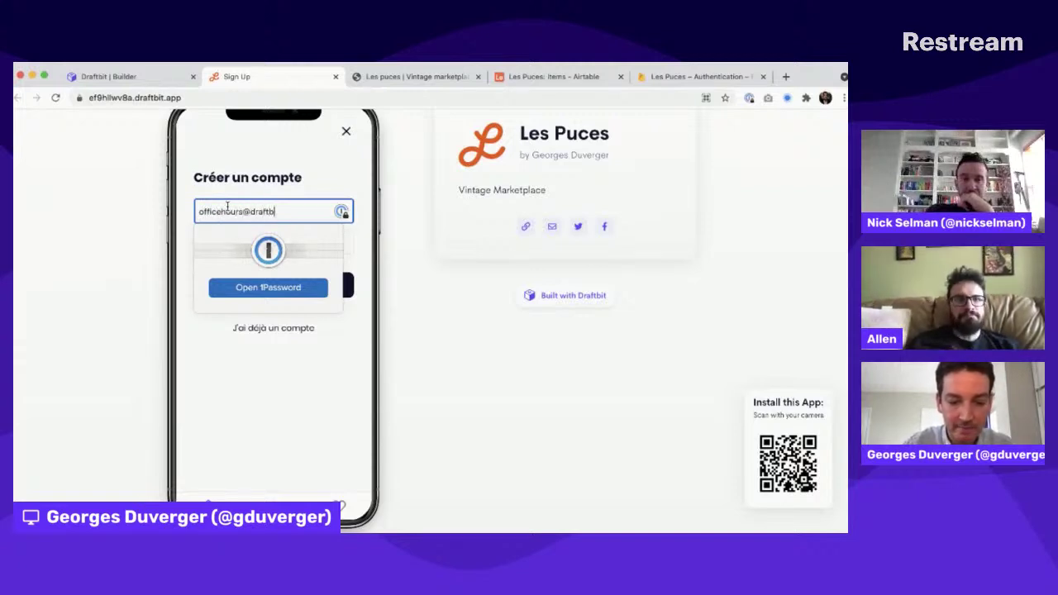
pyautogui.press('Tab')
pyautogui.write('••')
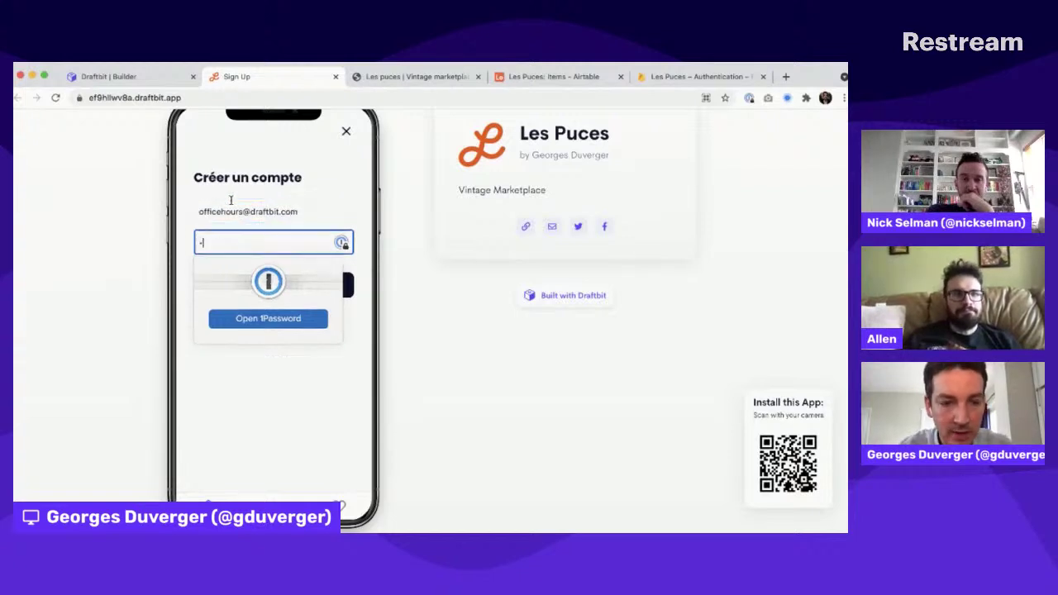
pyautogui.press('Tab')
pyautogui.click(239, 213)
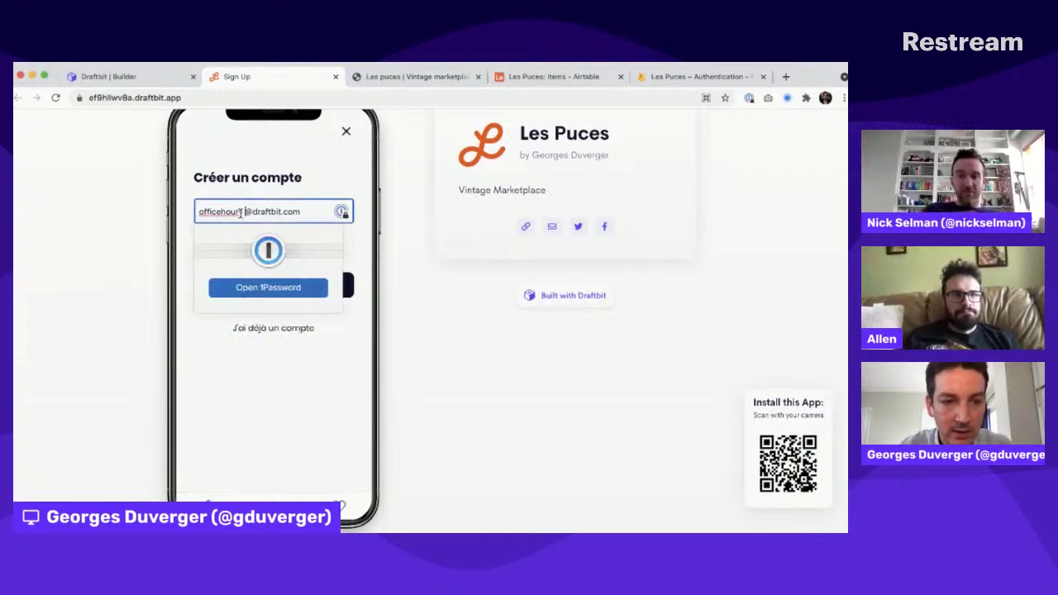
pyautogui.click(191, 363)
pyautogui.click(243, 286)
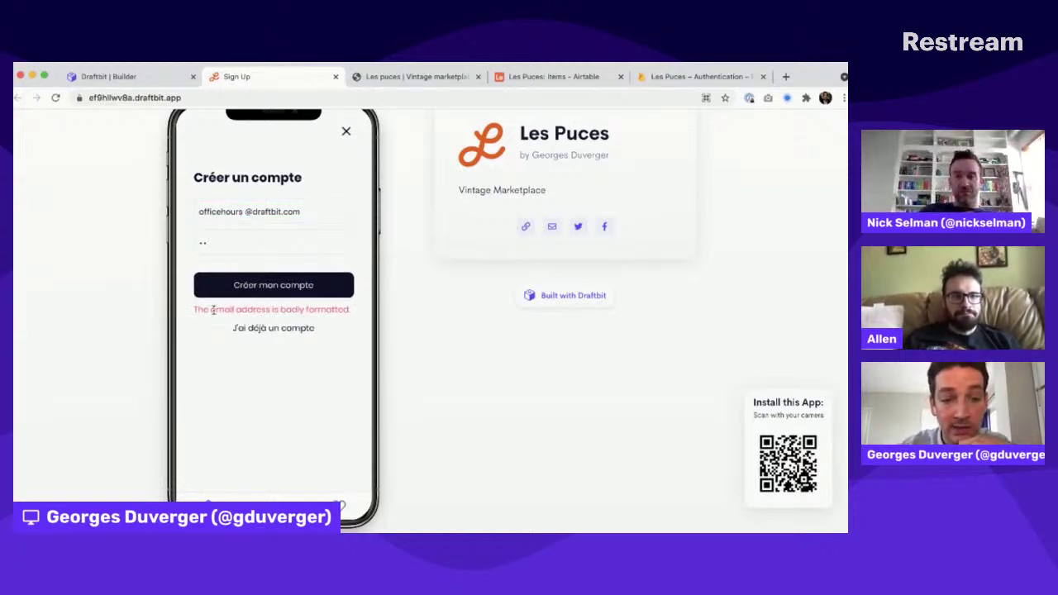
pyautogui.moveTo(213, 309); pyautogui.dragTo(387, 314)
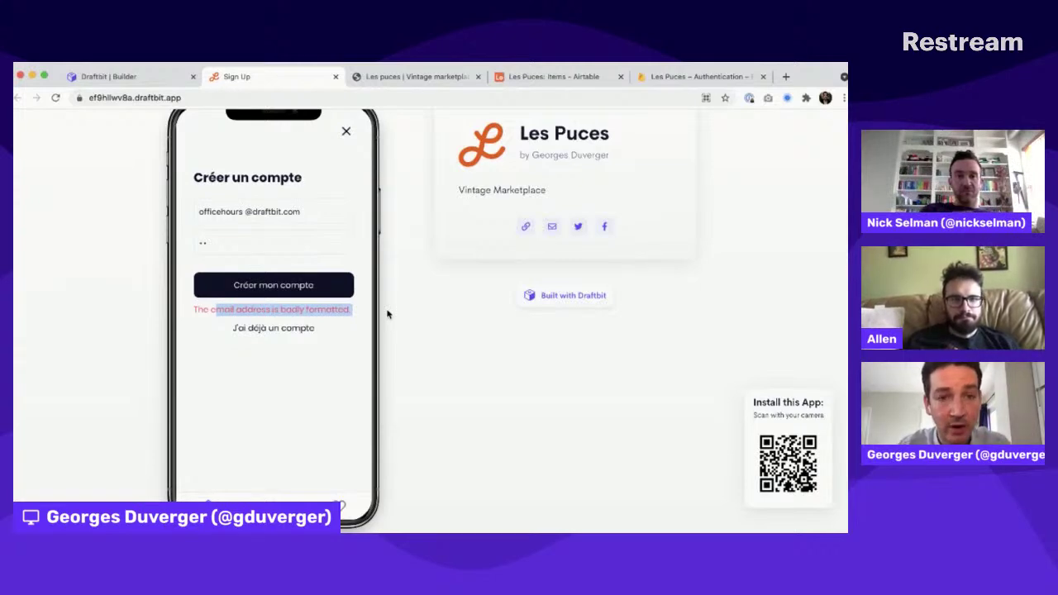
# Step: Check the Sign Up Error text's SIGN_UP_ERROR binding in the builder, then open Project Settings
pyautogui.click(124, 77)
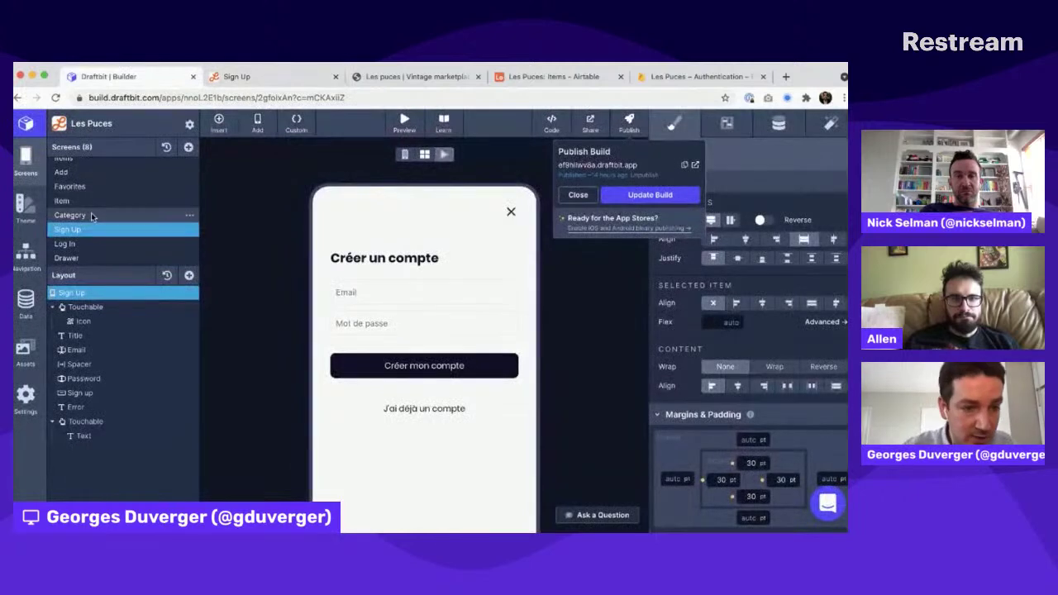
pyautogui.click(86, 407)
pyautogui.click(82, 408)
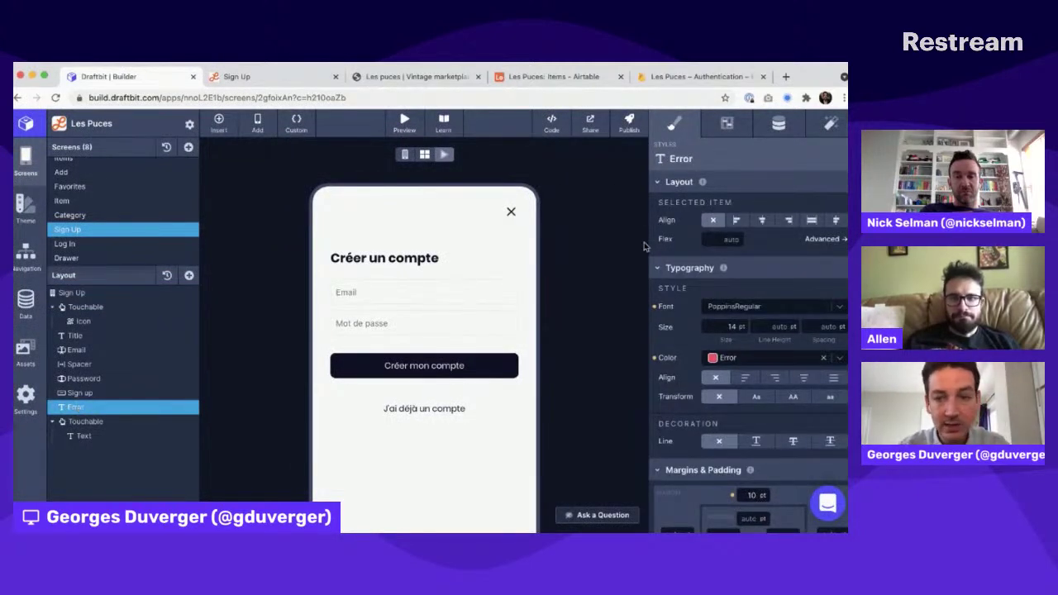
pyautogui.click(778, 124)
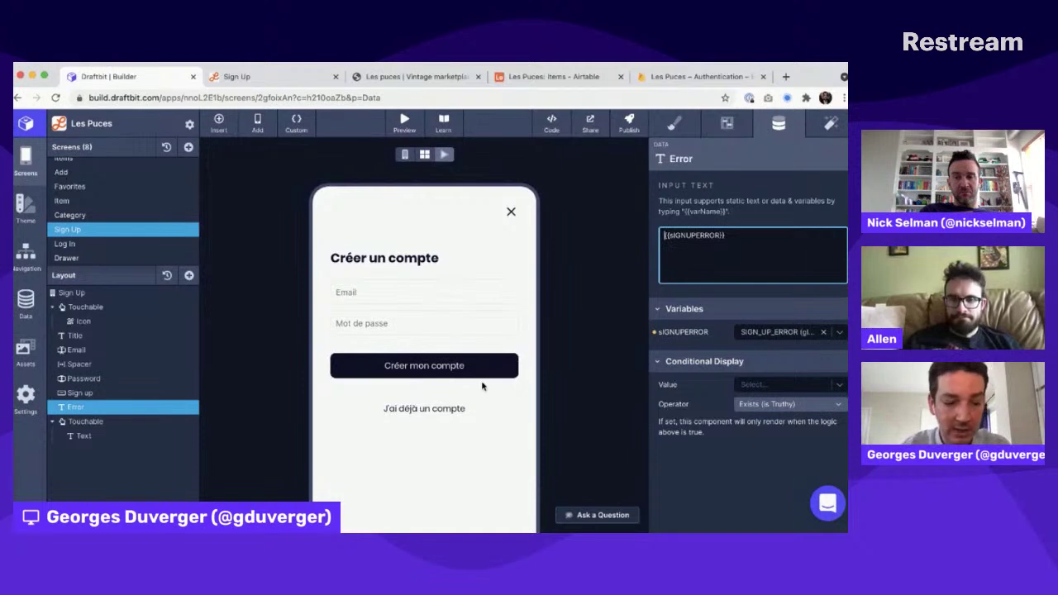
pyautogui.click(191, 124)
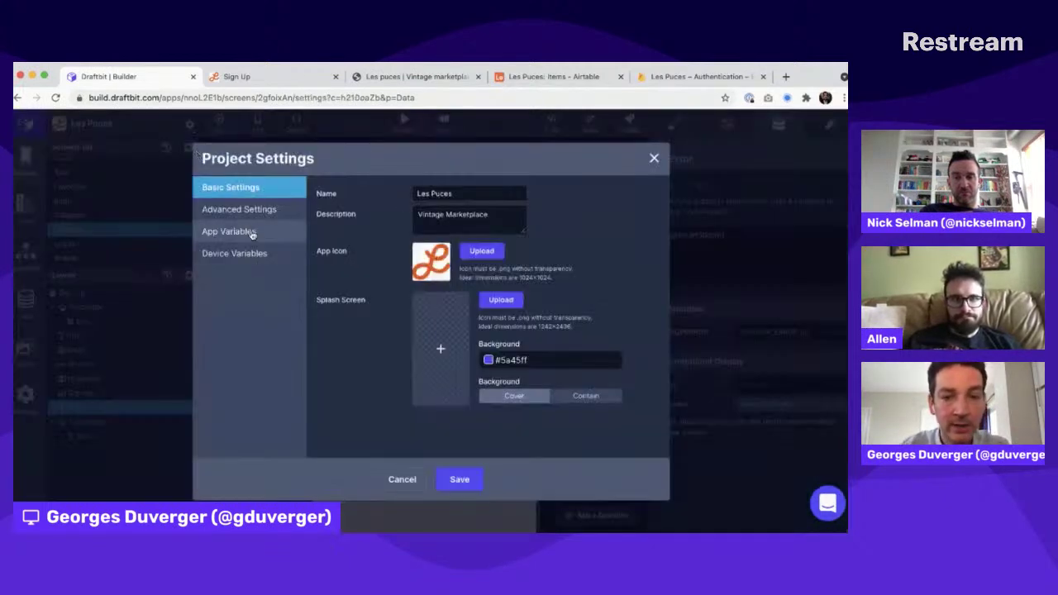
# Step: Review App Variables and Device Variables (USER_ID, SIGN_UP_ERROR, LOG_IN_ERROR, LOGGED_OUT), then close the dialog
pyautogui.click(252, 232)
pyautogui.click(244, 254)
pyautogui.click(247, 234)
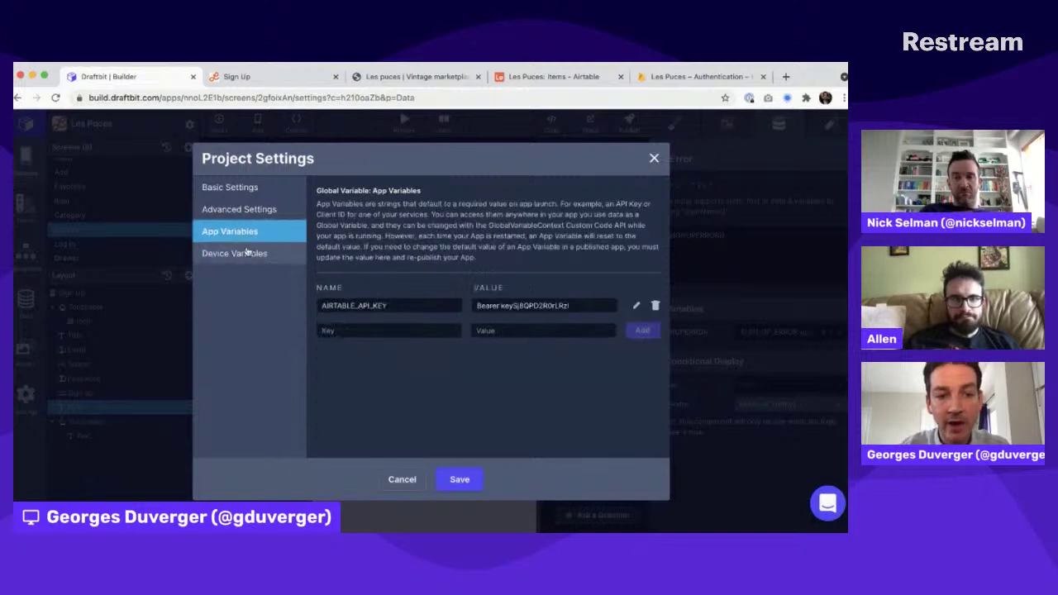
pyautogui.click(246, 254)
pyautogui.click(247, 237)
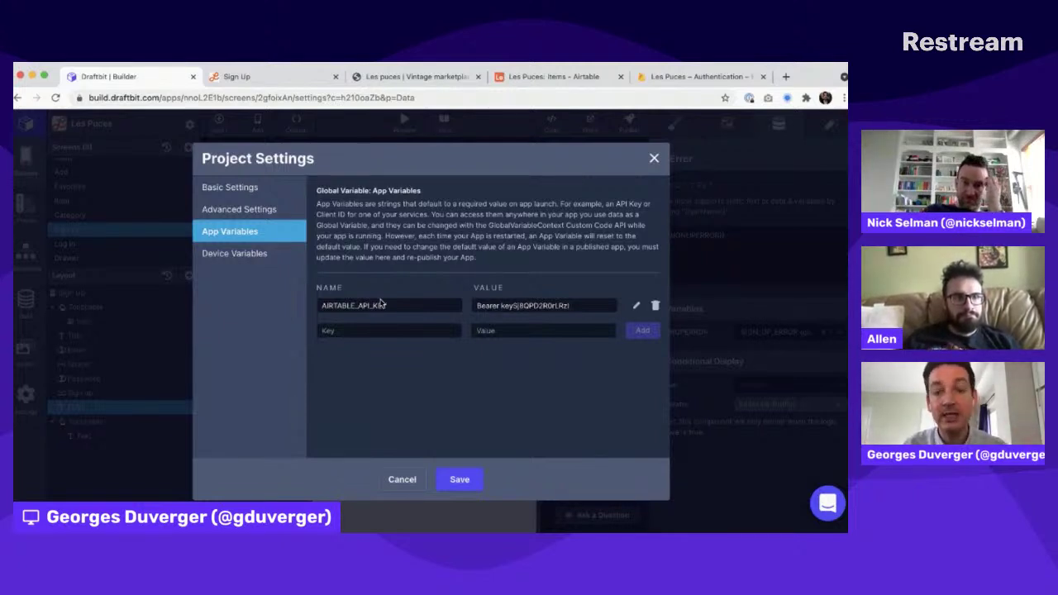
pyautogui.click(236, 253)
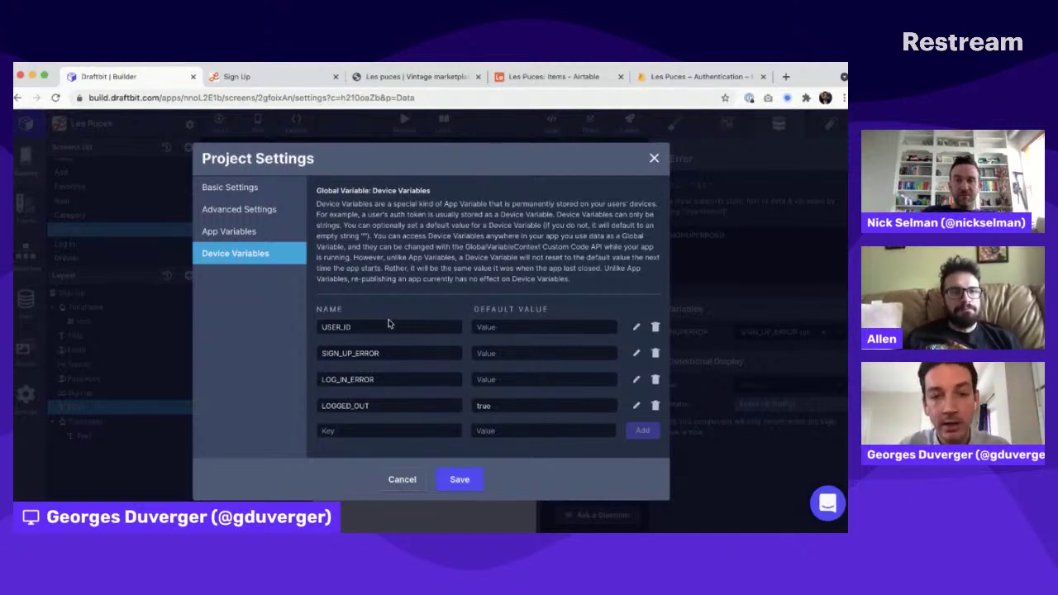
pyautogui.click(655, 159)
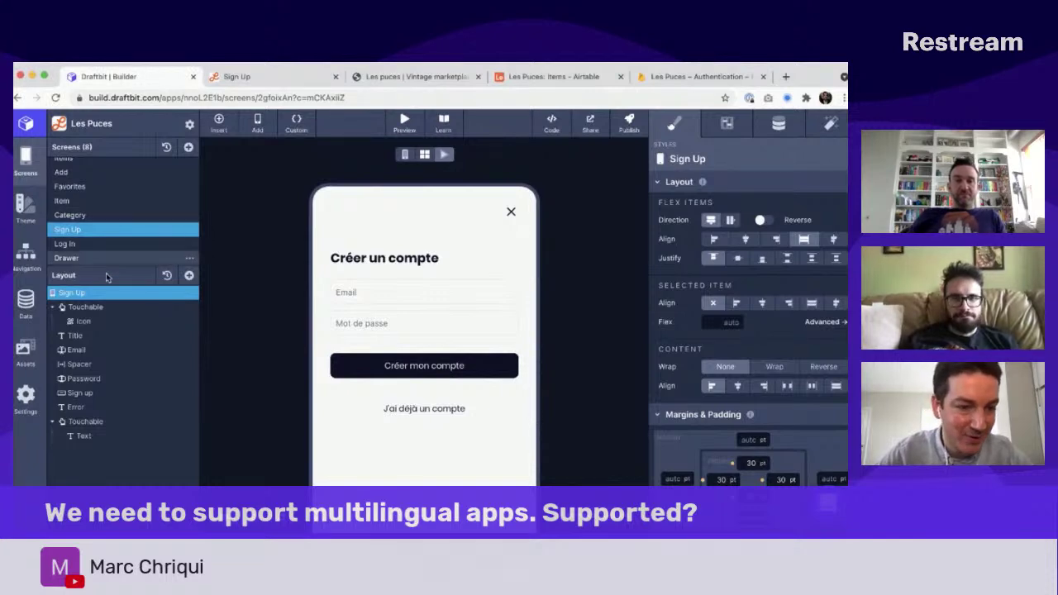
# Step: Inspect the Sign Up Title's conditional display variable and Exists (is Truthy) operator without changing them
pyautogui.click(119, 337)
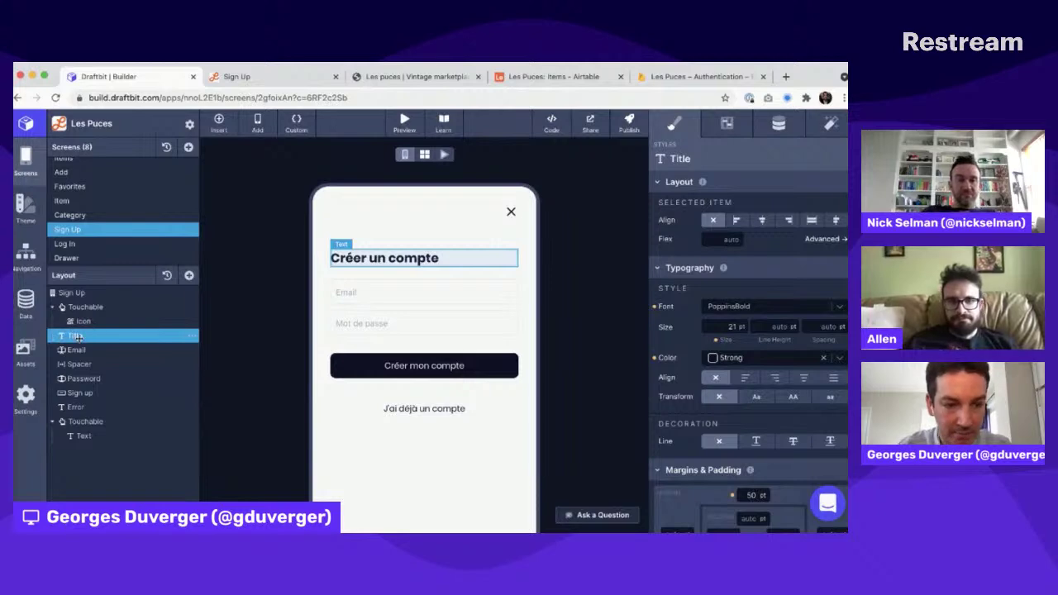
pyautogui.click(779, 124)
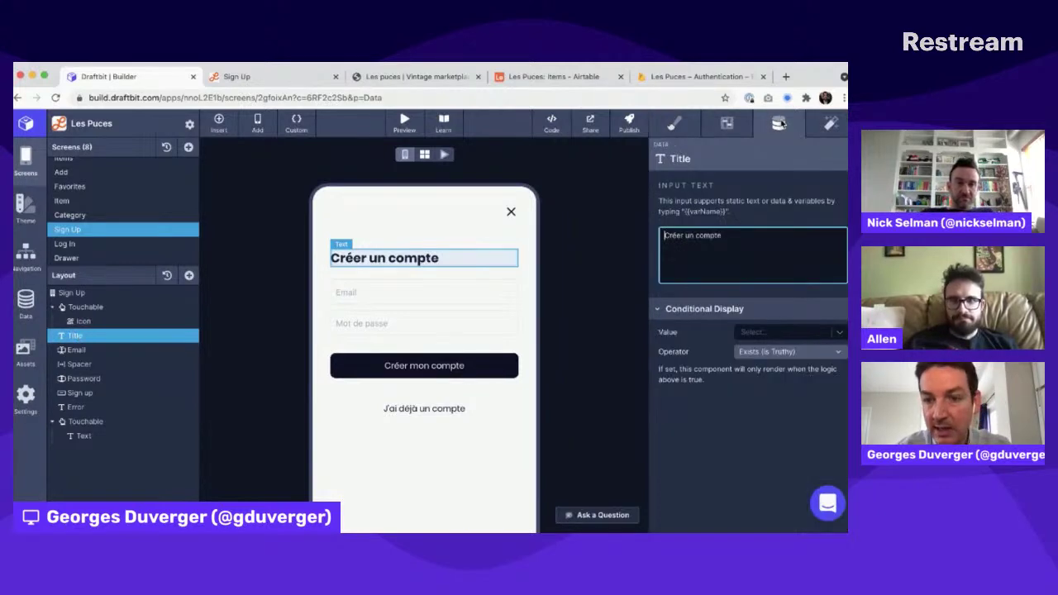
pyautogui.click(763, 332)
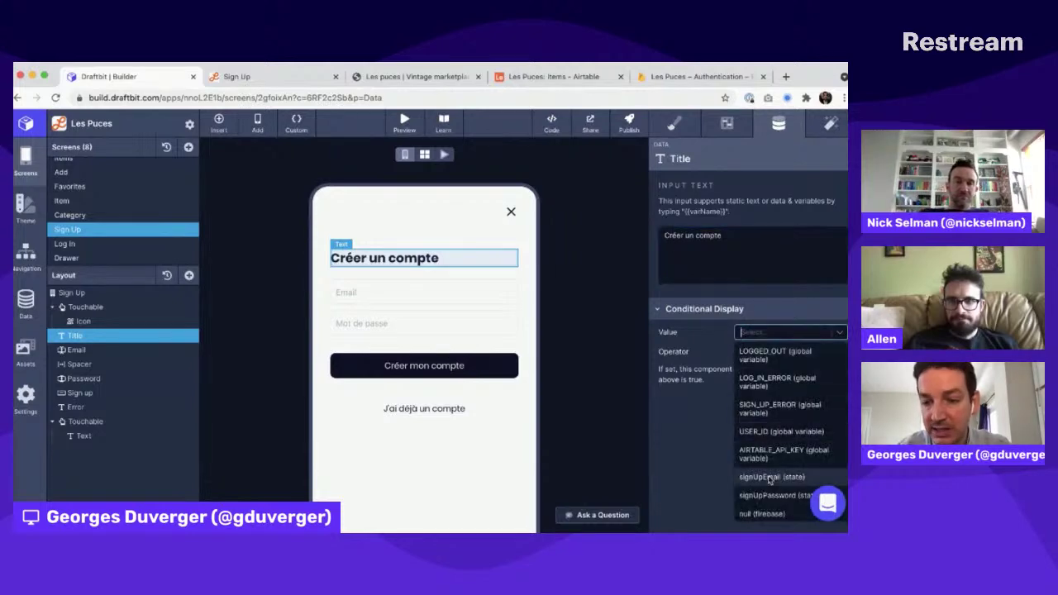
pyautogui.click(761, 333)
pyautogui.click(745, 352)
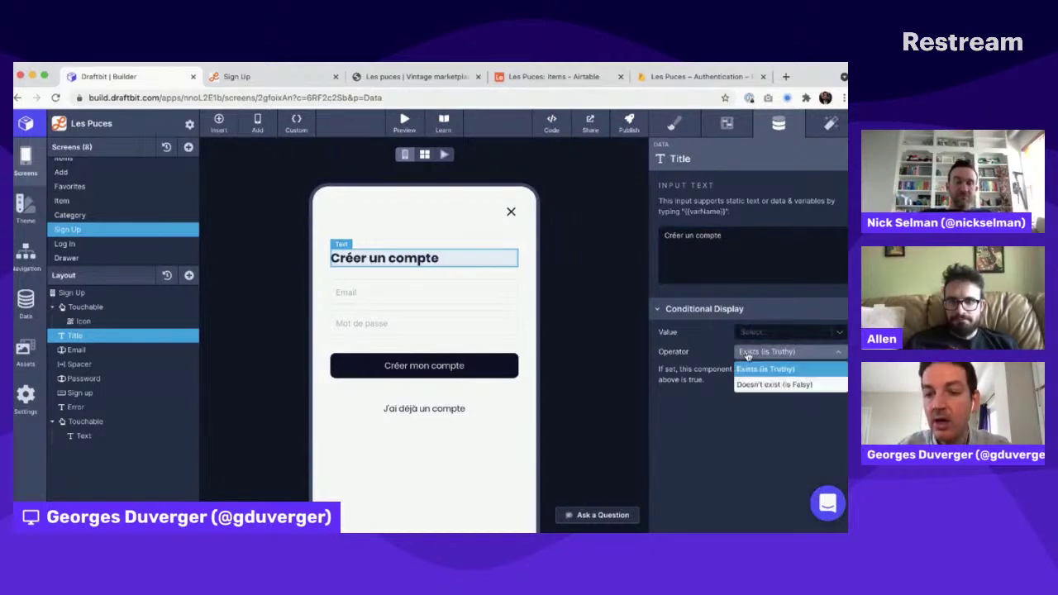
pyautogui.click(721, 364)
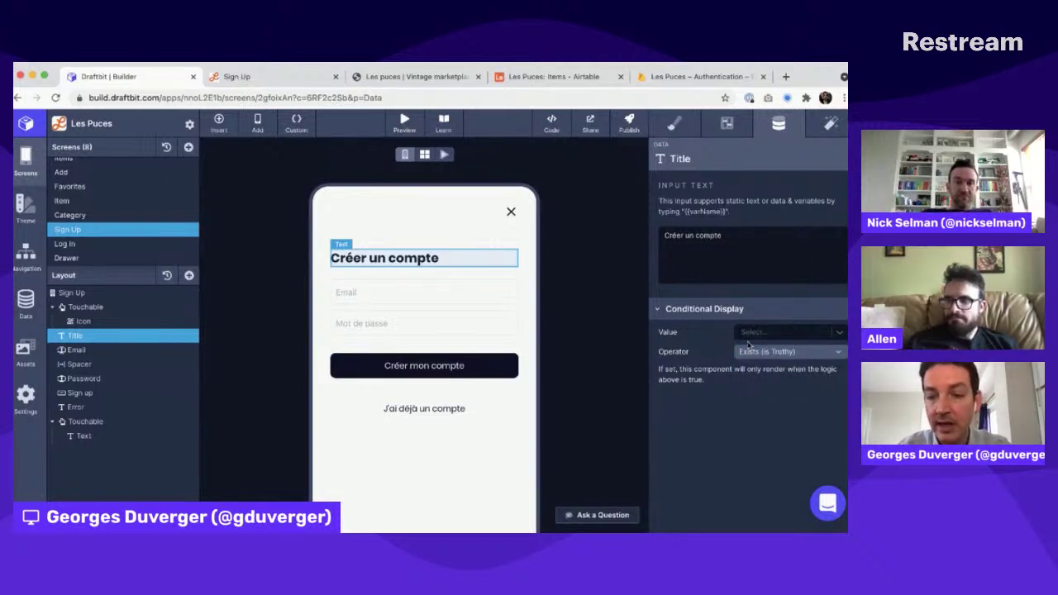
# Step: Switch between windows and return focus to the Draftbit builder, leaving the Sign Up screen unchanged
pyautogui.press('super+Tab')
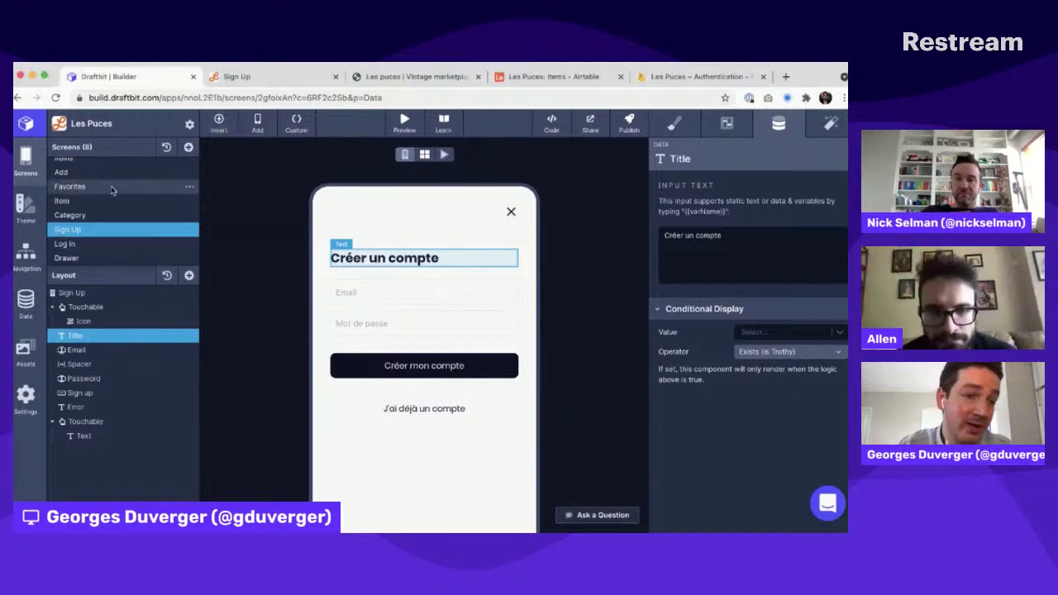
pyautogui.scroll(1, 113, 191)
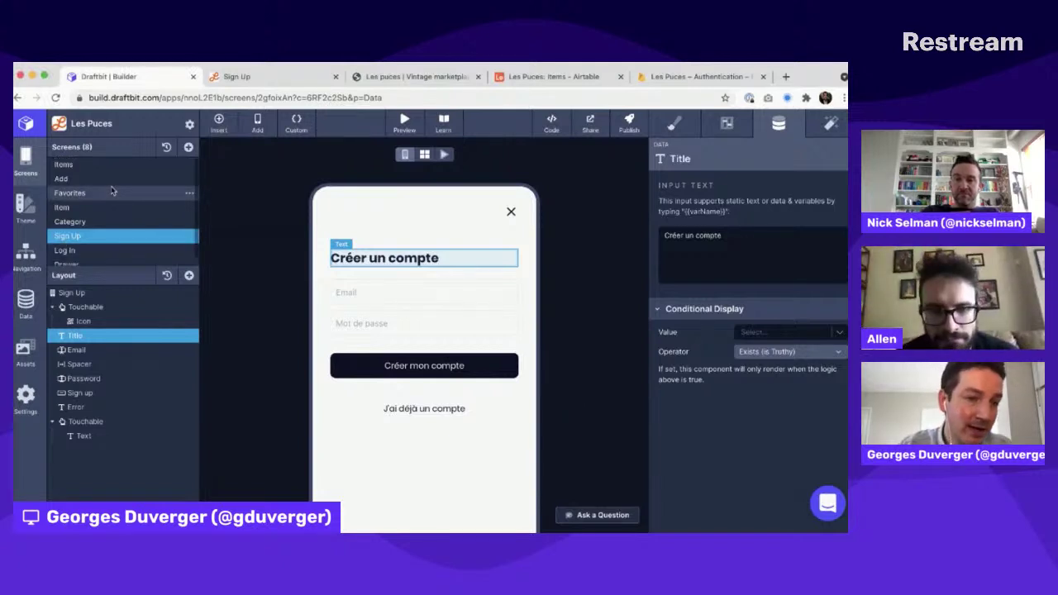
pyautogui.click(73, 123)
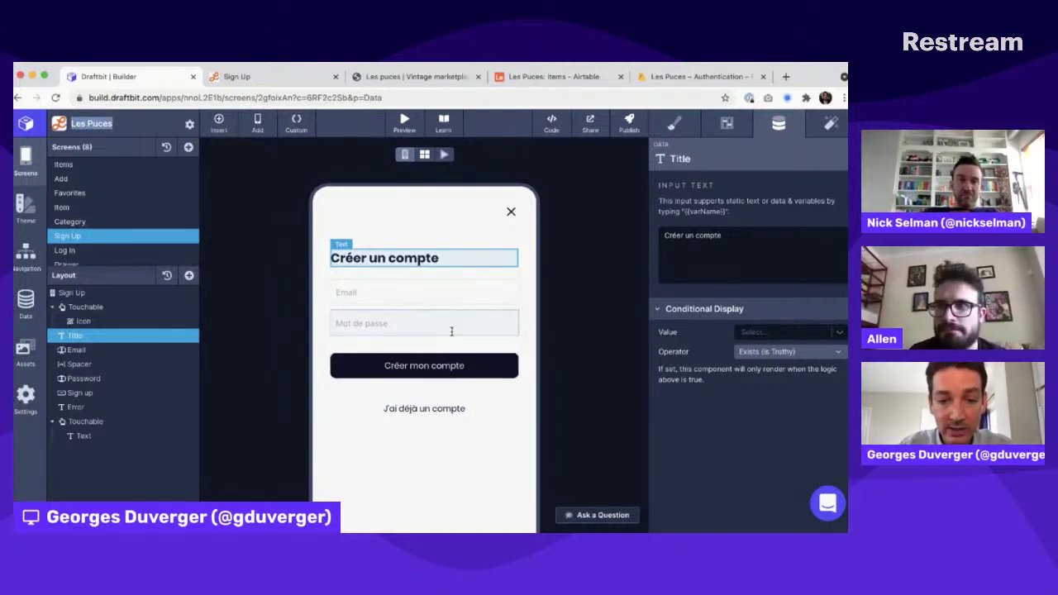
pyautogui.press('super+Tab')
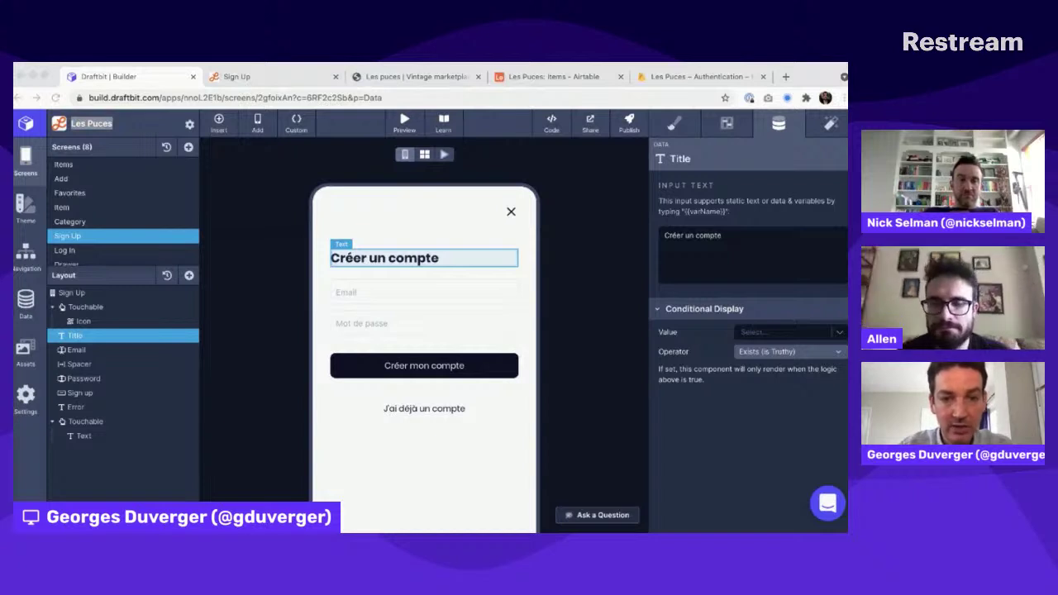
pyautogui.click(394, 269)
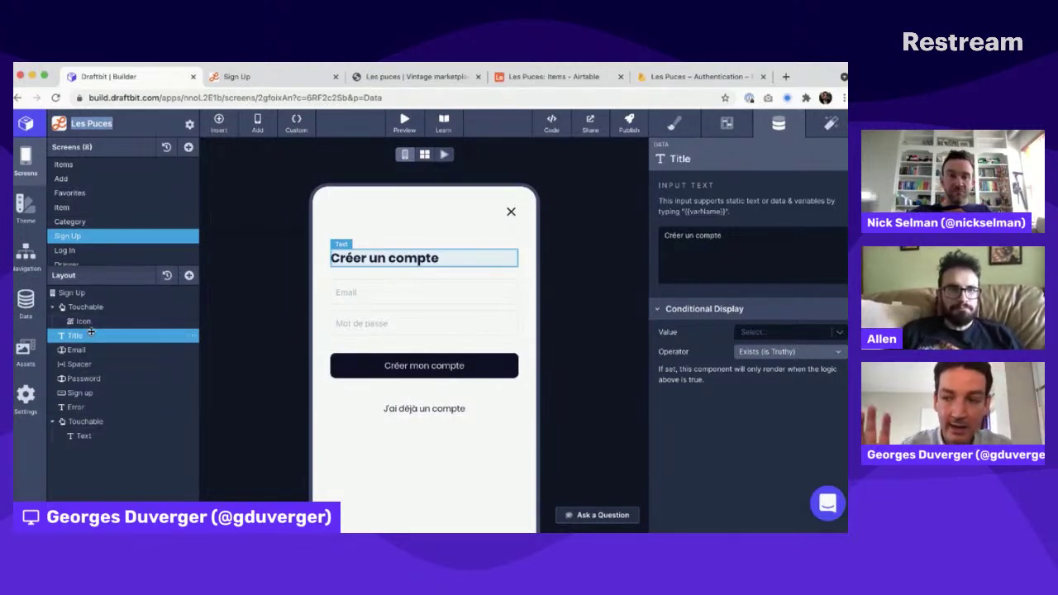
pyautogui.press('super+Tab')
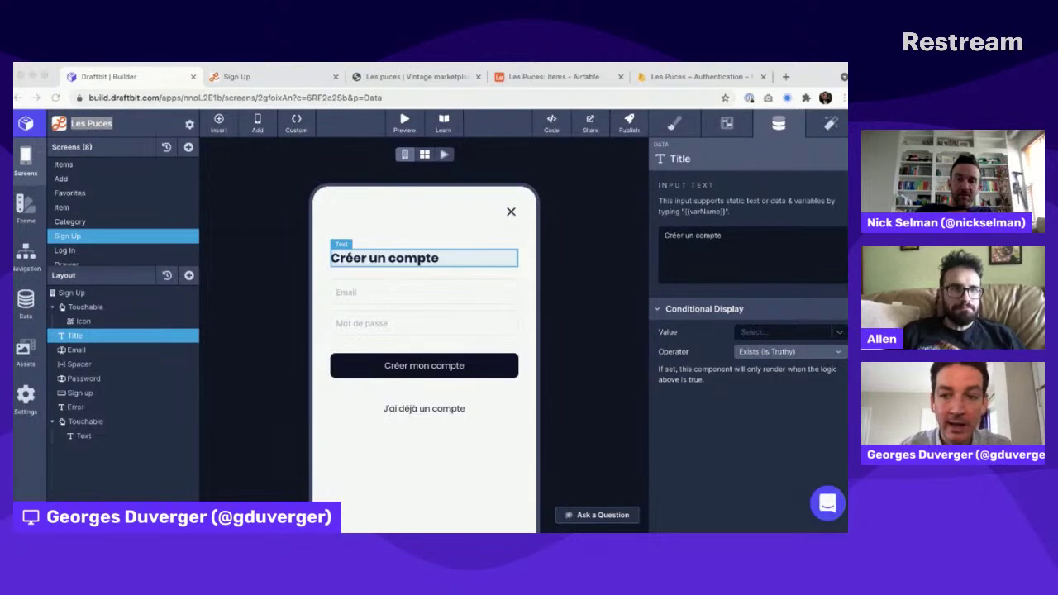
pyautogui.click(82, 452)
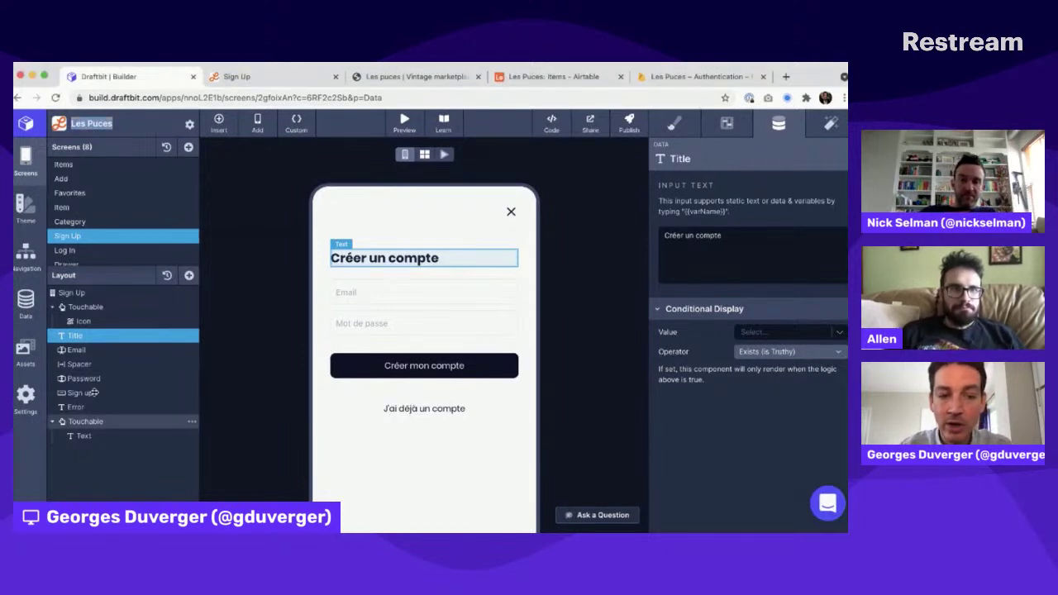
pyautogui.press('super+Tab')
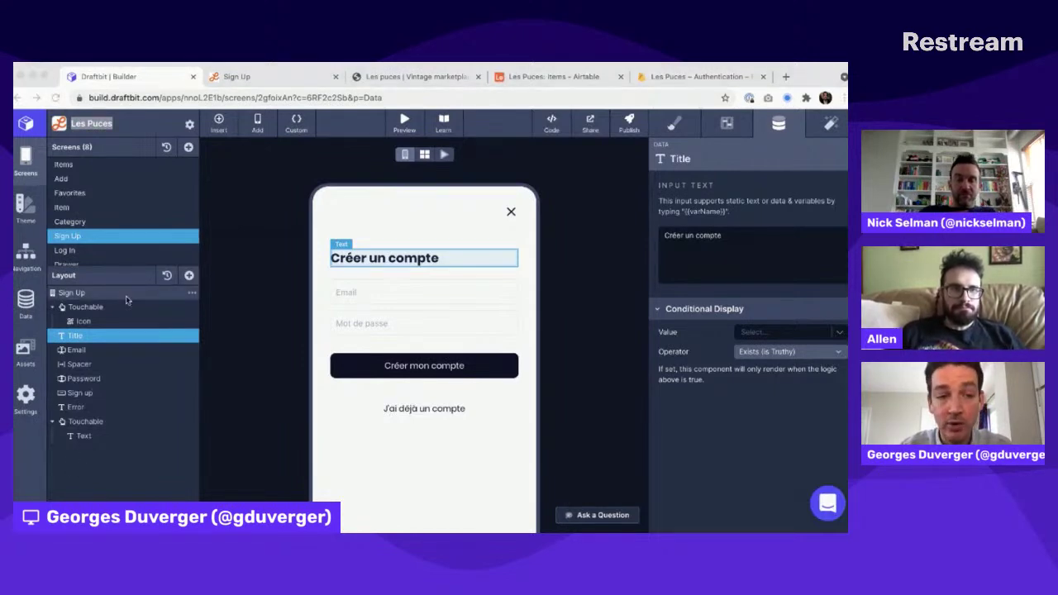
pyautogui.click(232, 333)
pyautogui.press('super+Tab')
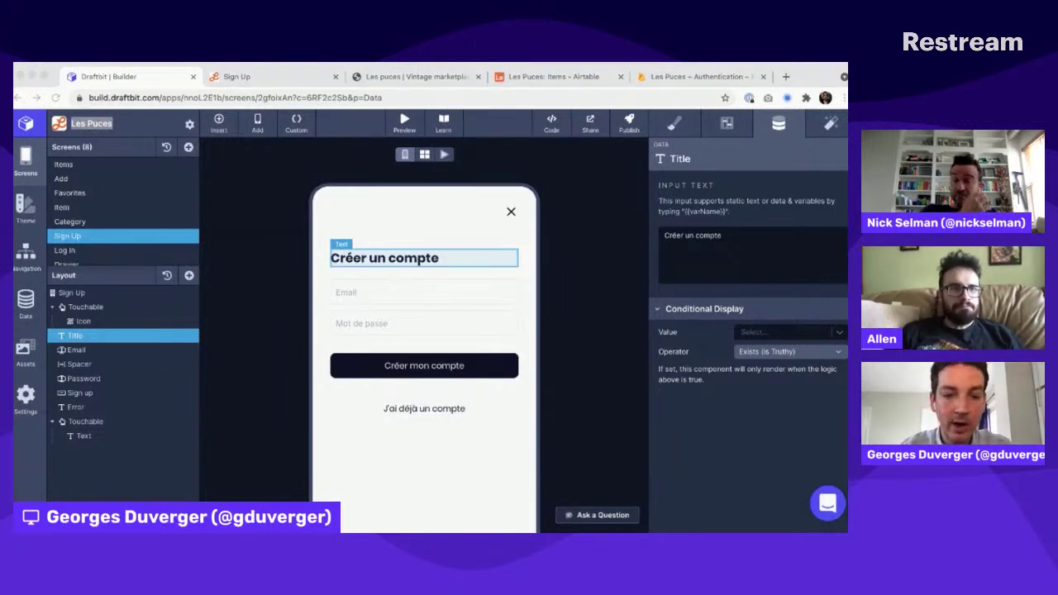
pyautogui.press('super+Tab')
pyautogui.press('super+Tab')
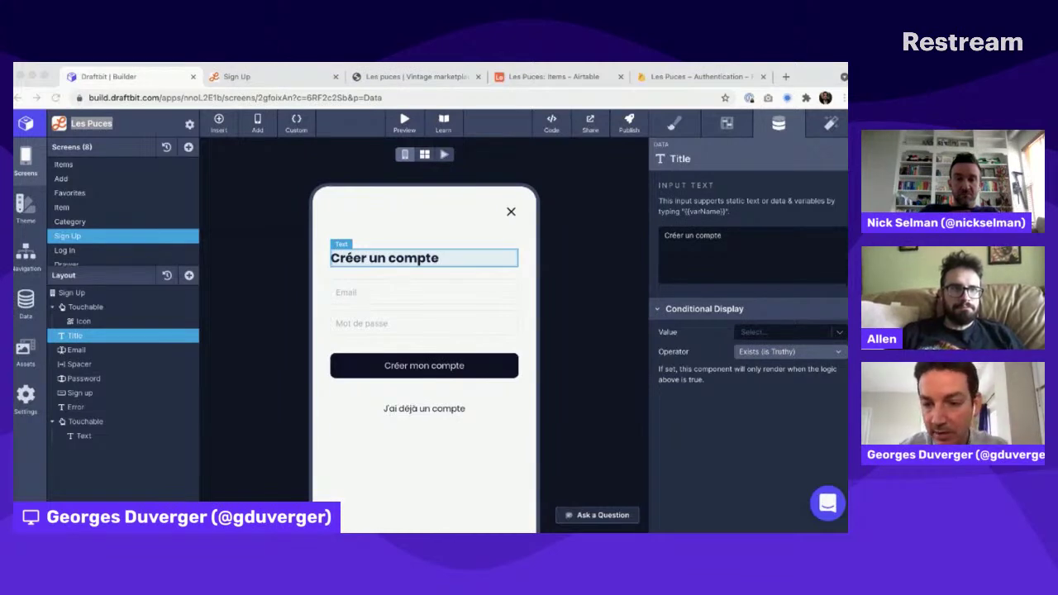
pyautogui.click(357, 328)
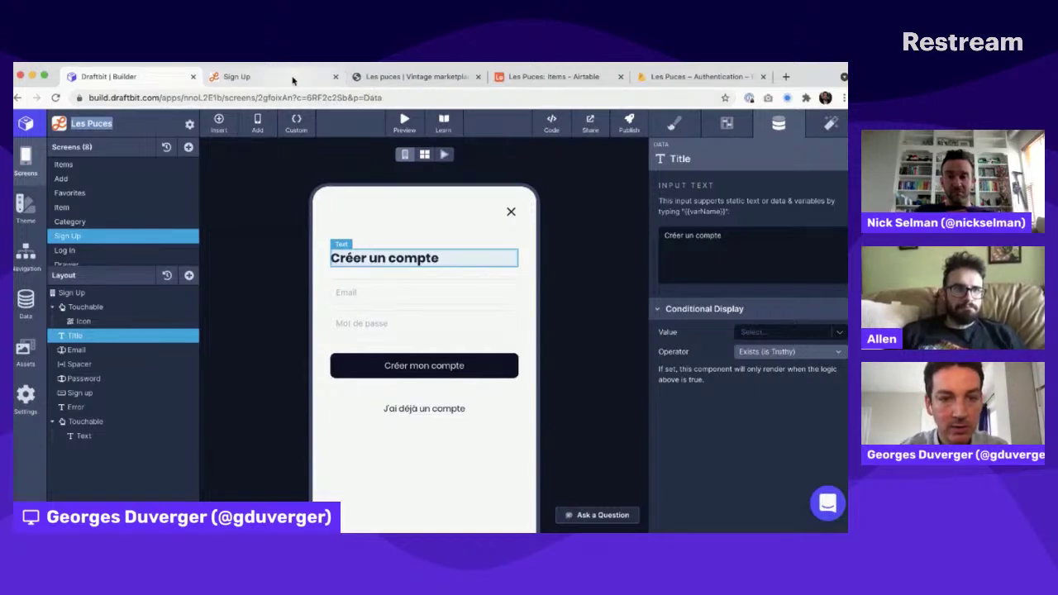
# Step: Fix the e-mail's stray space and lengthen the password, resubmitting the sign-up until it succeeds
pyautogui.click(293, 80)
pyautogui.click(220, 309)
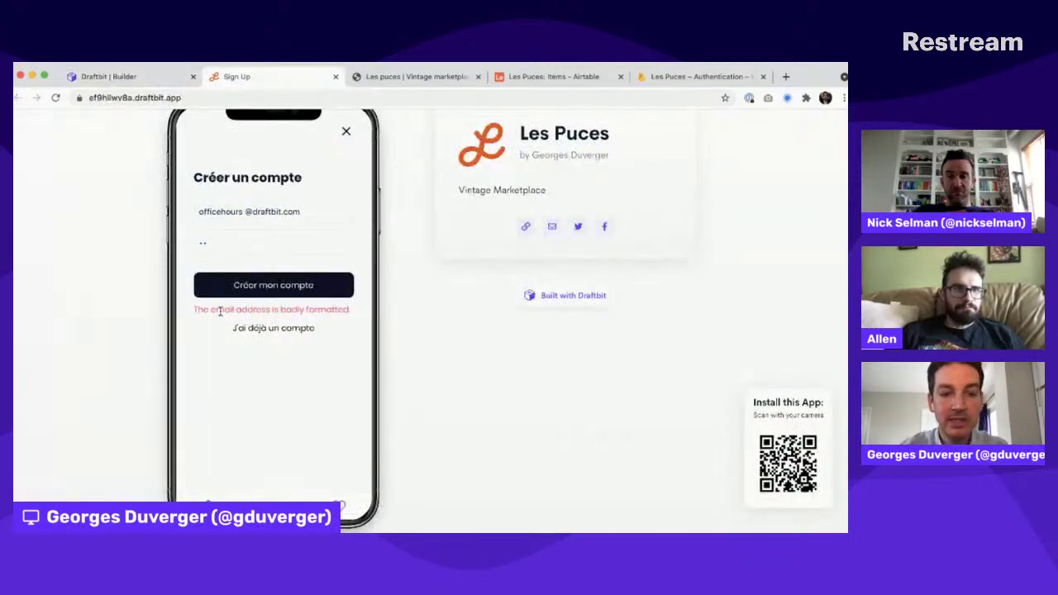
pyautogui.moveTo(220, 310); pyautogui.dragTo(332, 310)
pyautogui.click(244, 212)
pyautogui.press('BackSpace')
pyautogui.click(152, 272)
pyautogui.click(251, 287)
pyautogui.moveTo(213, 310); pyautogui.dragTo(242, 326)
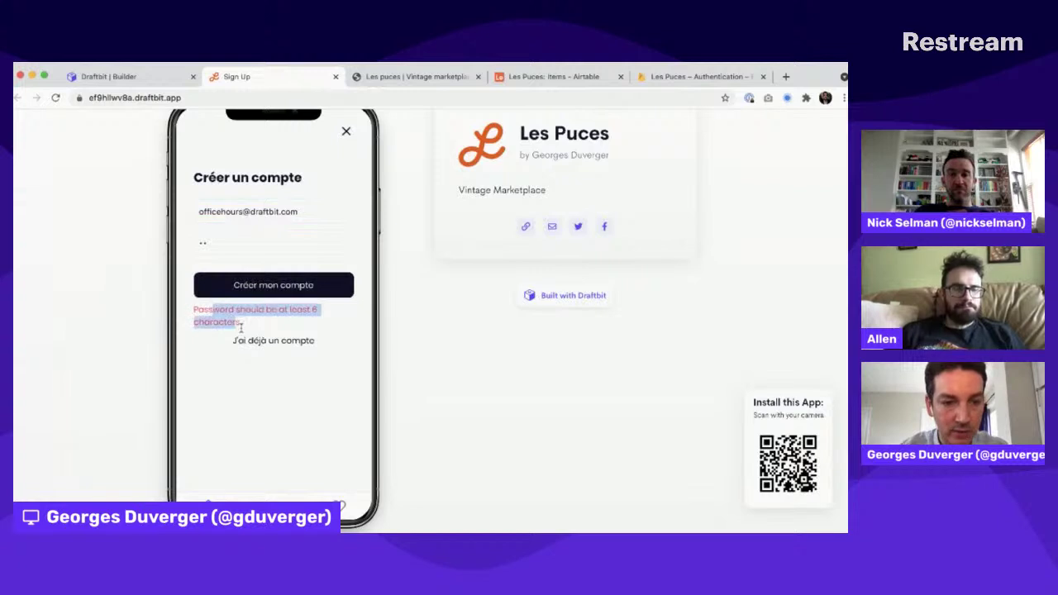
pyautogui.click(218, 245)
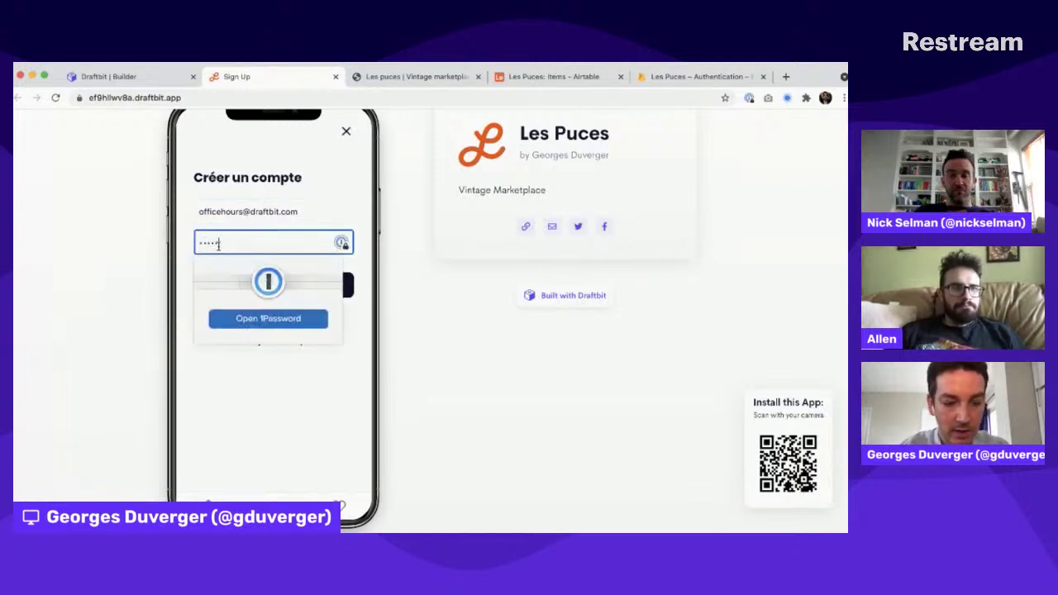
pyautogui.click(117, 368)
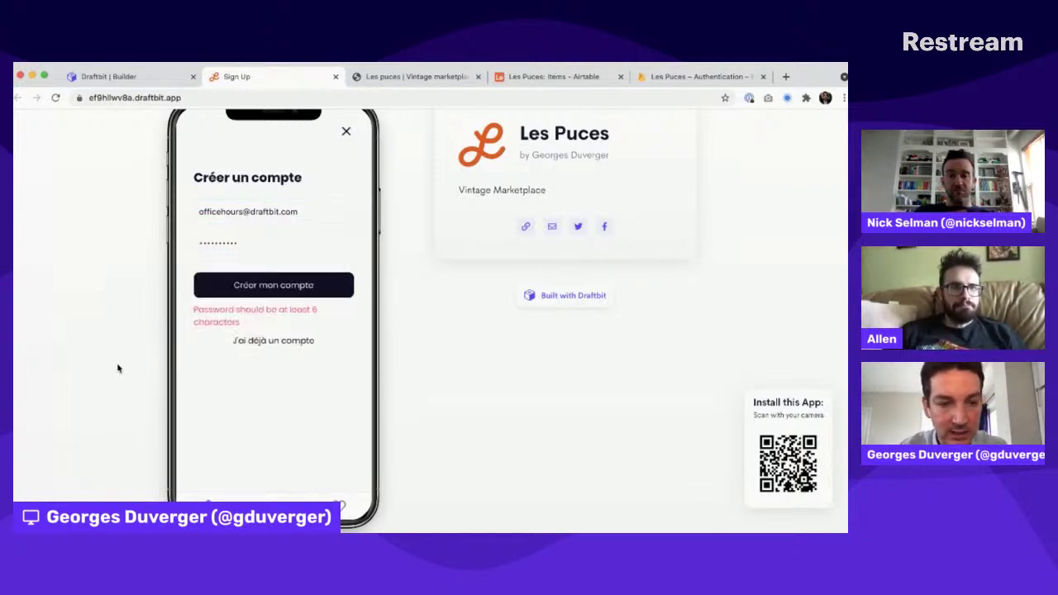
pyautogui.click(265, 287)
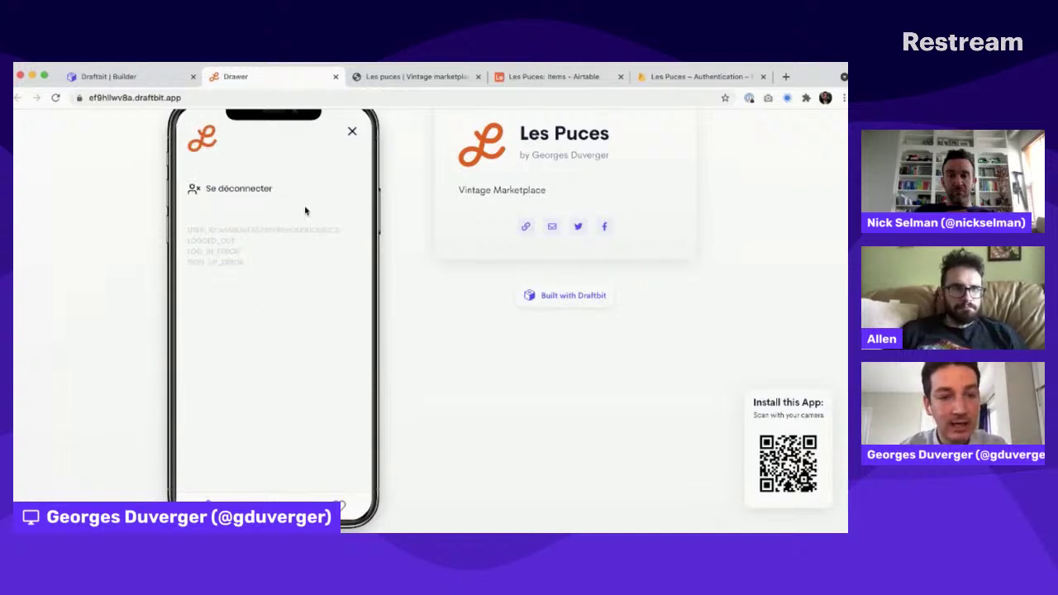
# Step: Select the USER_ID value shown in the drawer and open the Firebase Authentication users list
pyautogui.moveTo(199, 228); pyautogui.dragTo(208, 271)
pyautogui.click(215, 231)
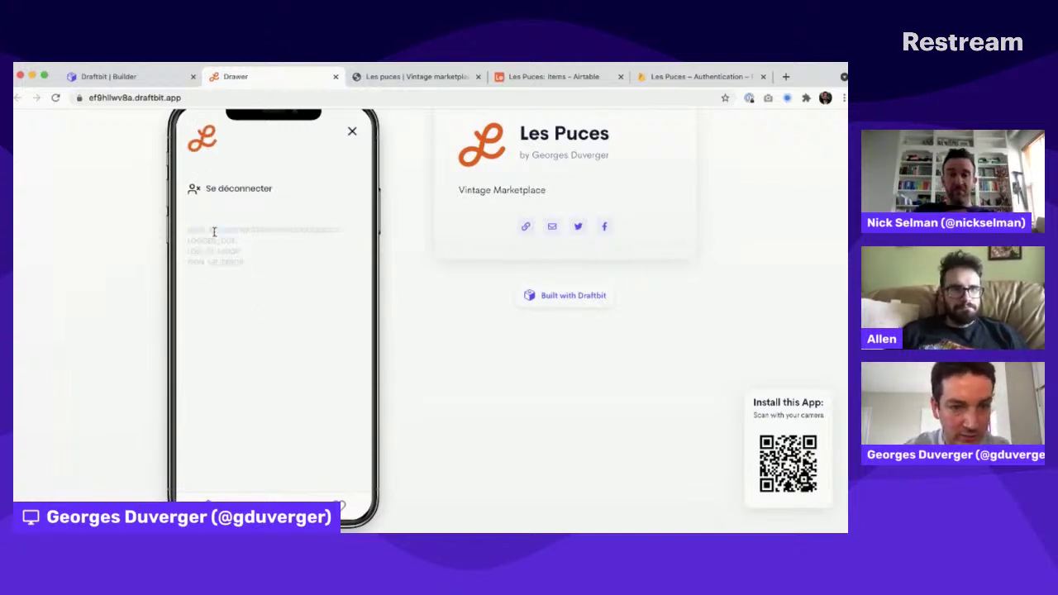
pyautogui.doubleClick(224, 229)
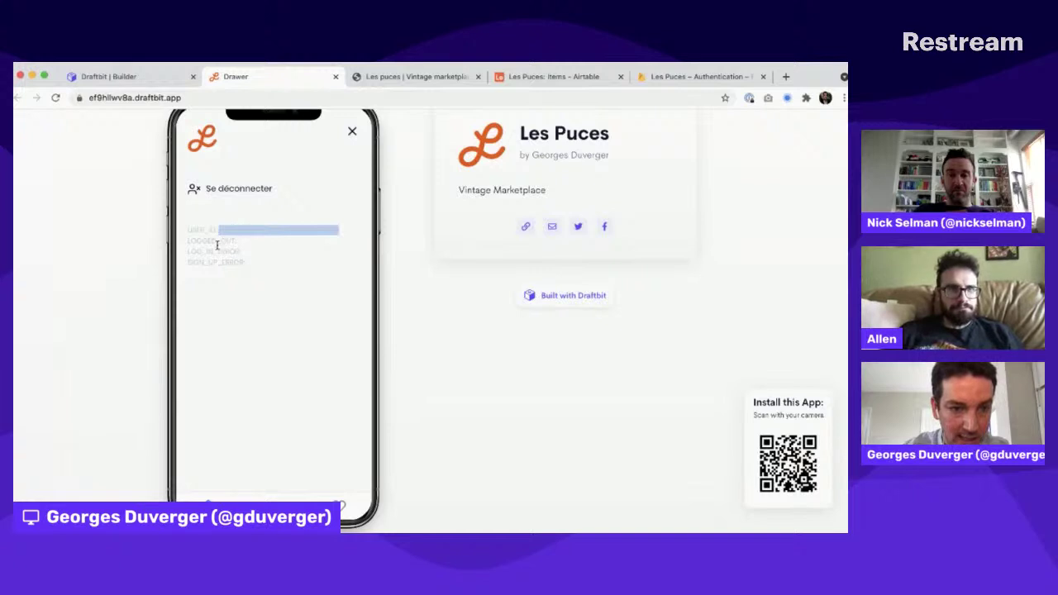
pyautogui.click(211, 247)
pyautogui.doubleClick(234, 231)
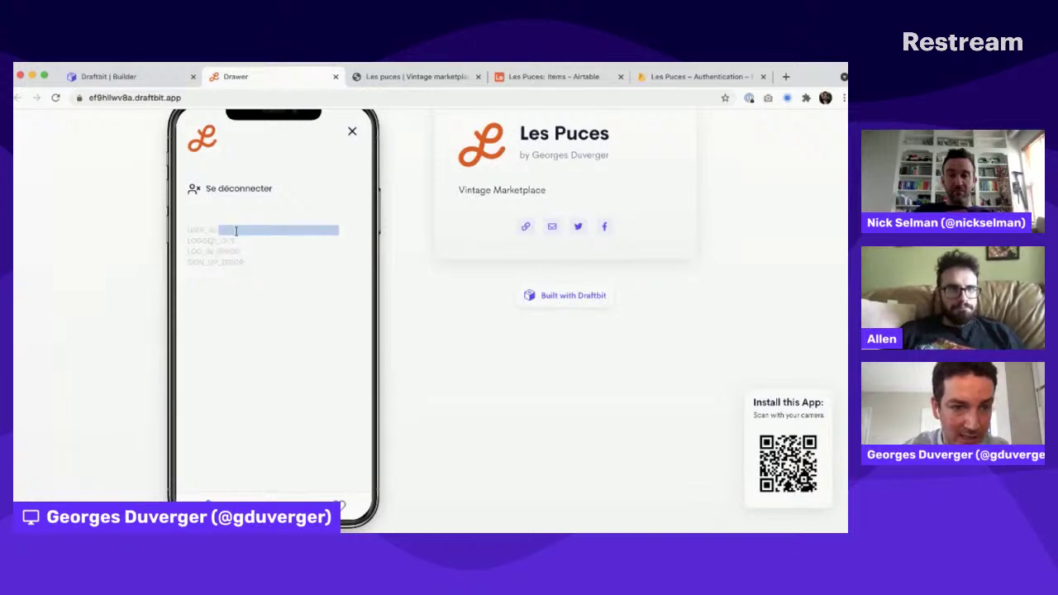
pyautogui.click(699, 76)
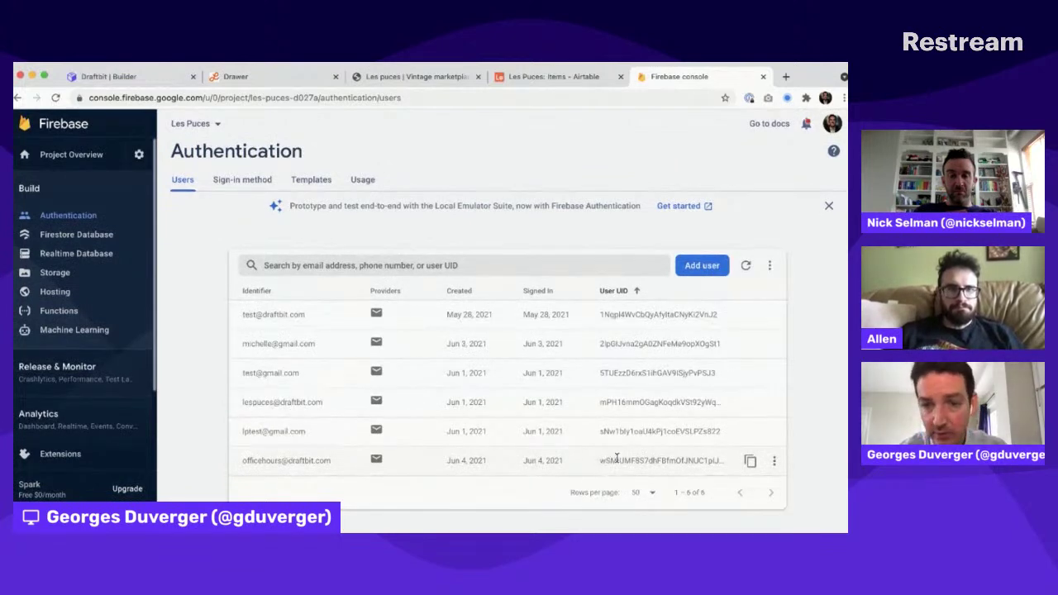
# Step: After confirming six users in Firebase Authentication, return to the Les Puces preview drawer
pyautogui.click(246, 78)
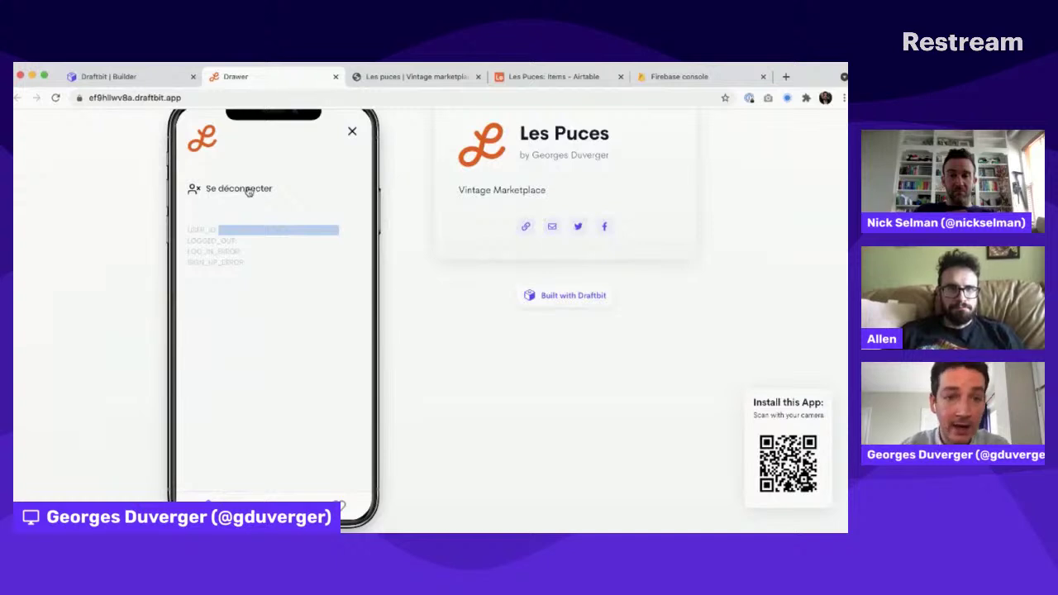
# Step: Back in the Draftbit builder, open the Drawer screen for editing
pyautogui.click(108, 76)
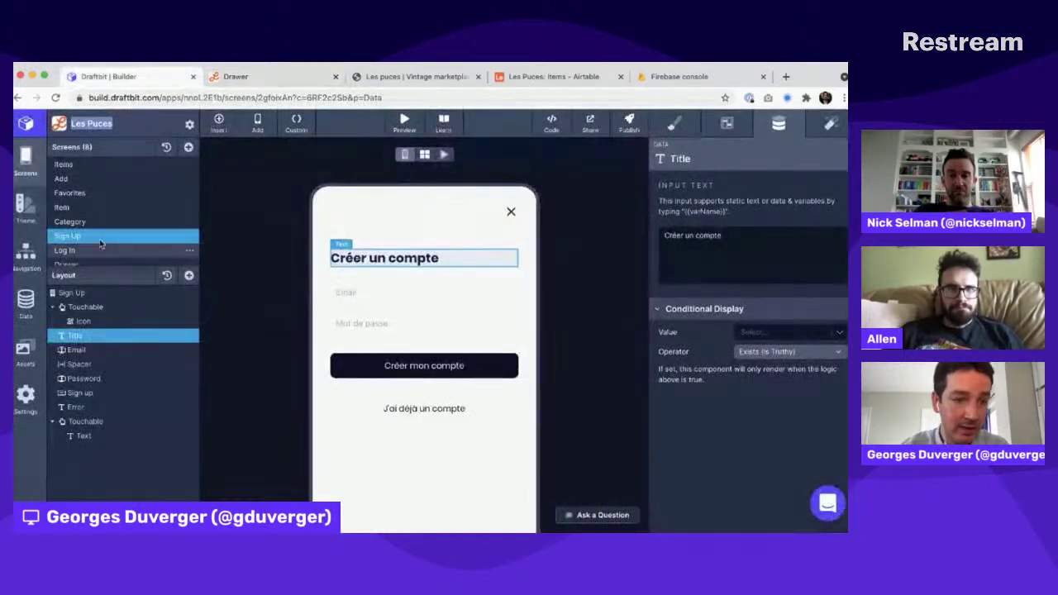
pyautogui.click(93, 254)
pyautogui.scroll(-1, 86, 228)
pyautogui.click(83, 257)
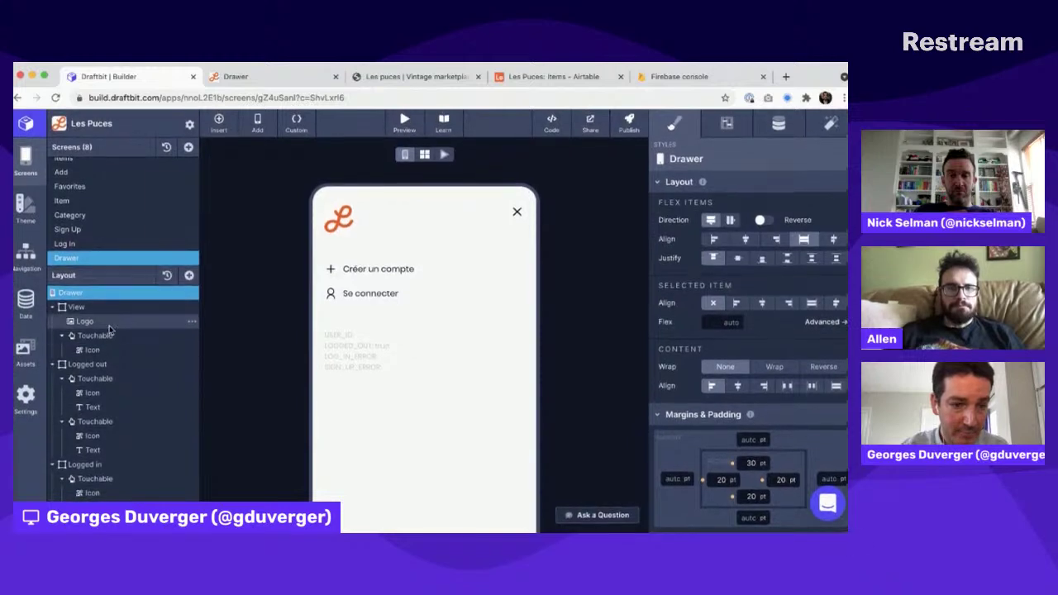
# Step: Check the conditional display: Logged out shows when LOGGED_OUT is truthy, Logged in when USER_ID exists
pyautogui.click(107, 366)
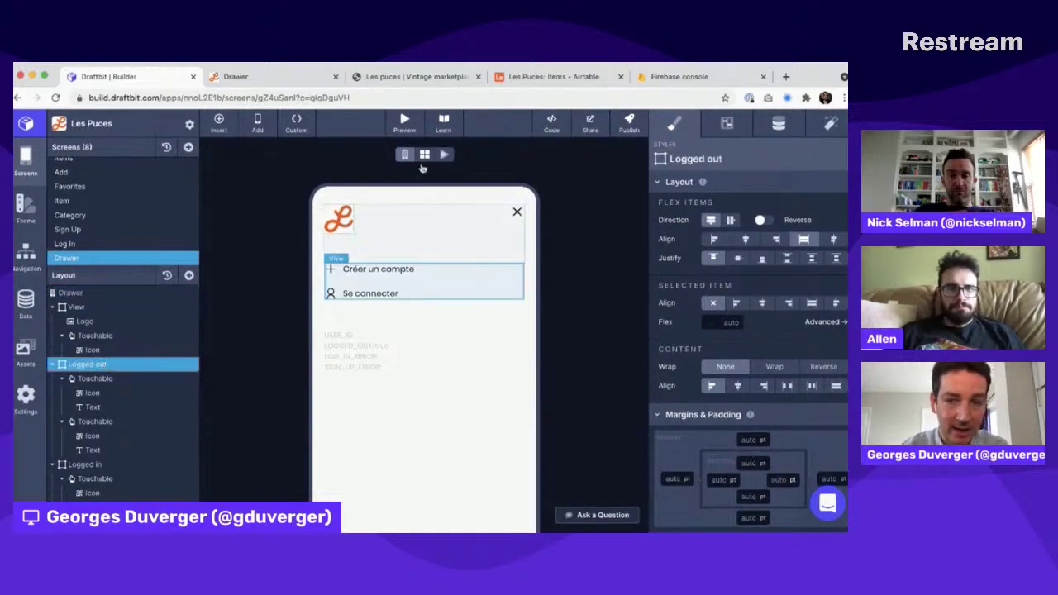
pyautogui.click(778, 123)
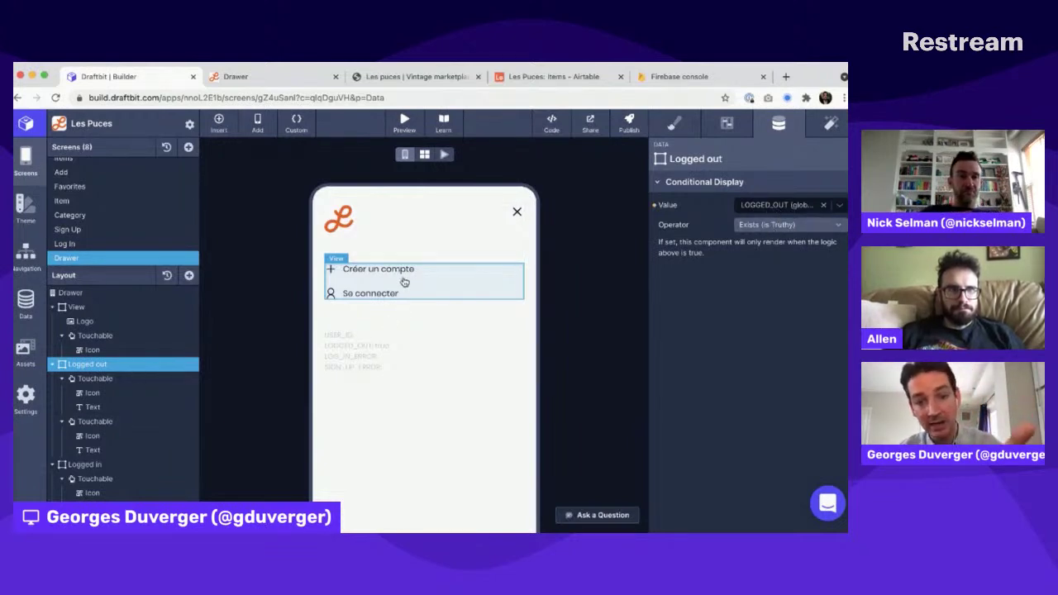
pyautogui.click(98, 465)
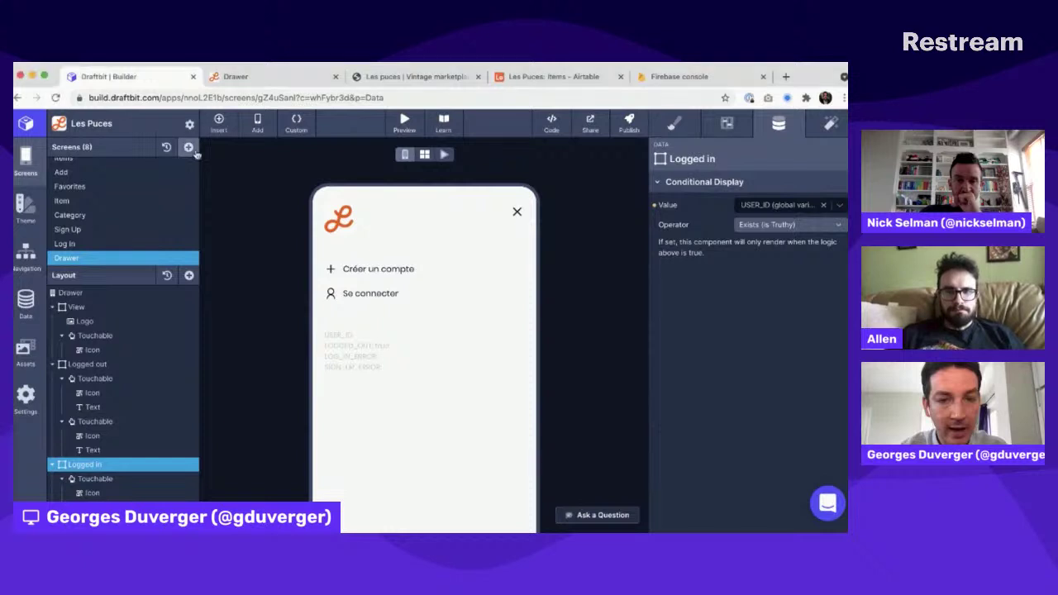
pyautogui.click(235, 76)
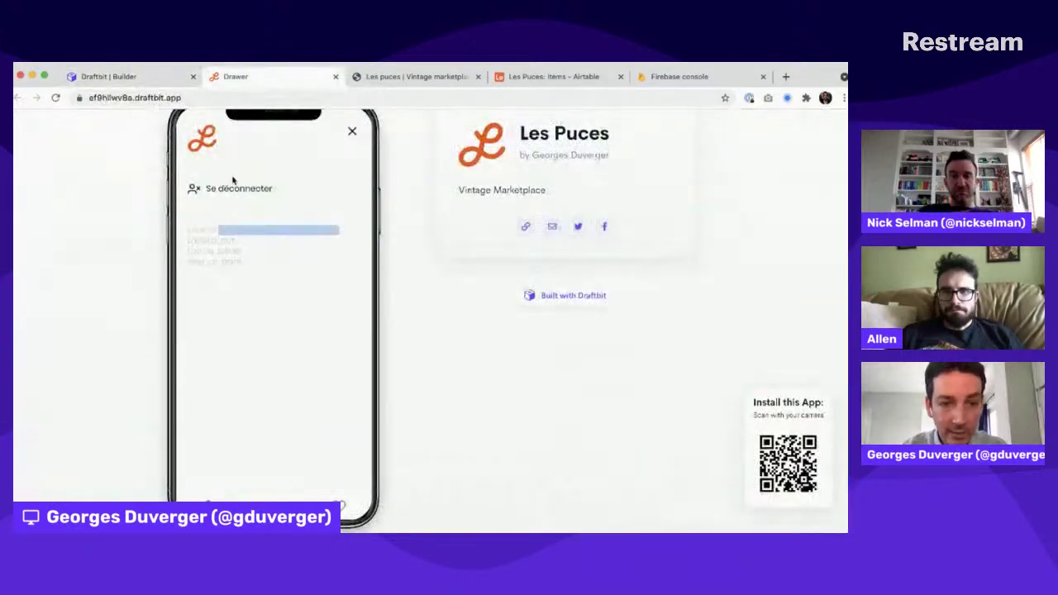
# Step: Log out of the app, then enter the test account's email on the Se connecter screen
pyautogui.click(232, 189)
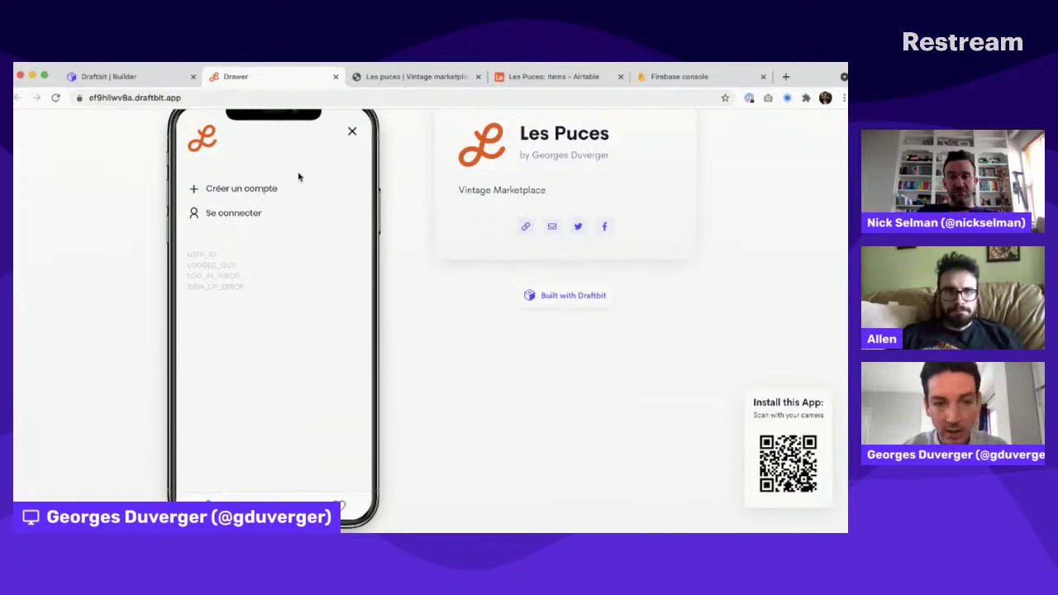
pyautogui.click(233, 214)
pyautogui.click(226, 210)
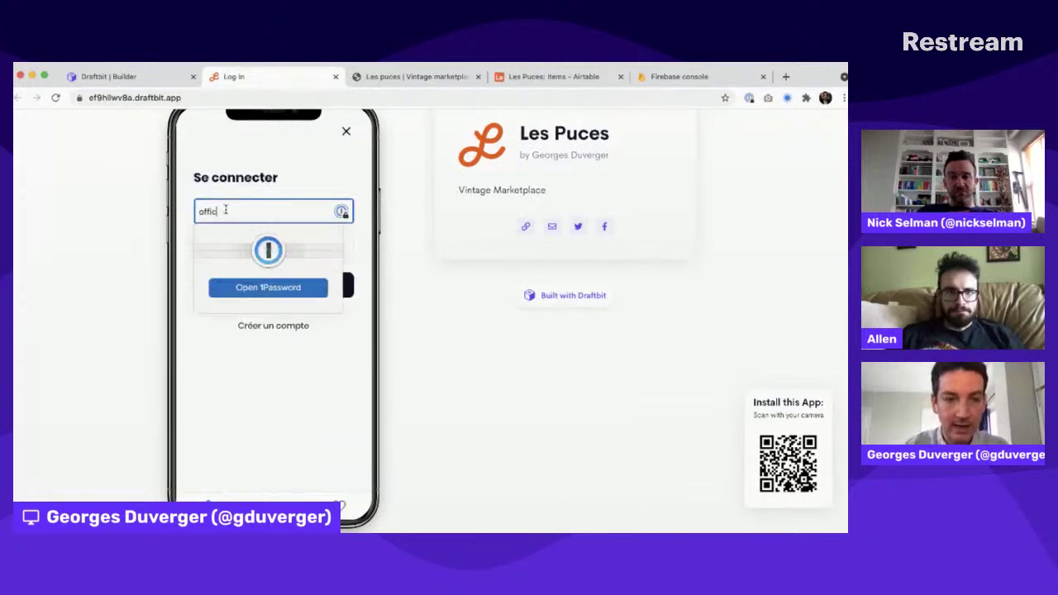
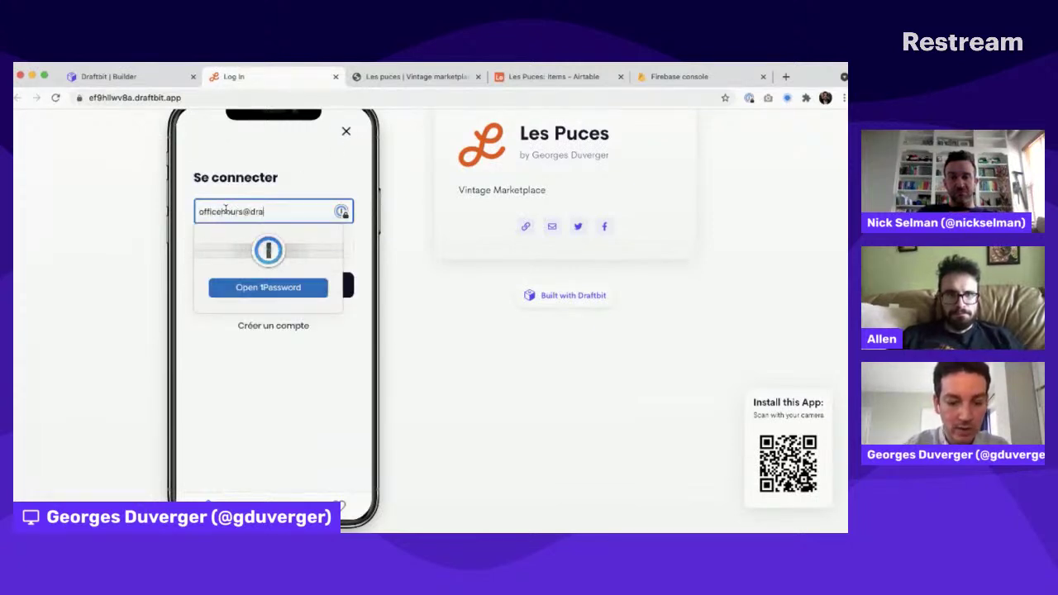
# Step: Enter the account password and sign in, so the drawer shows Se déconnecter again
pyautogui.press('Tab')
pyautogui.write('•••')
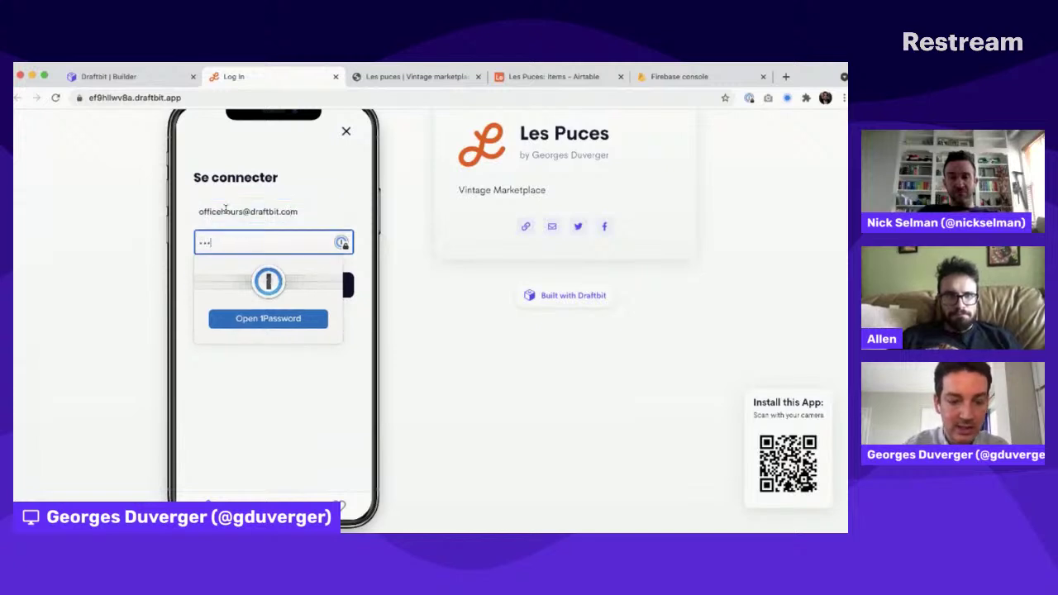
pyautogui.click(66, 231)
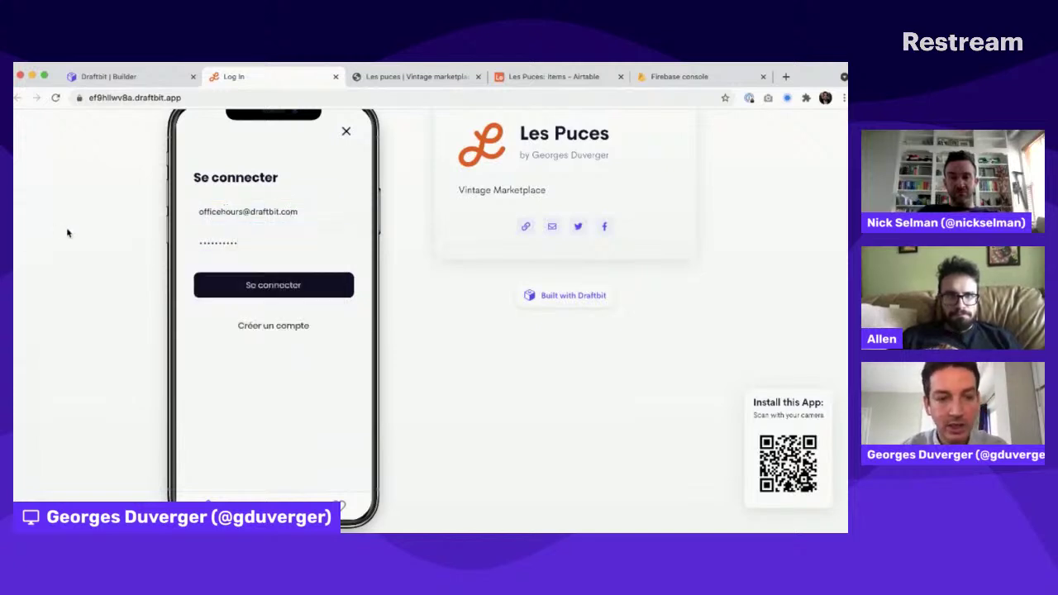
pyautogui.click(305, 287)
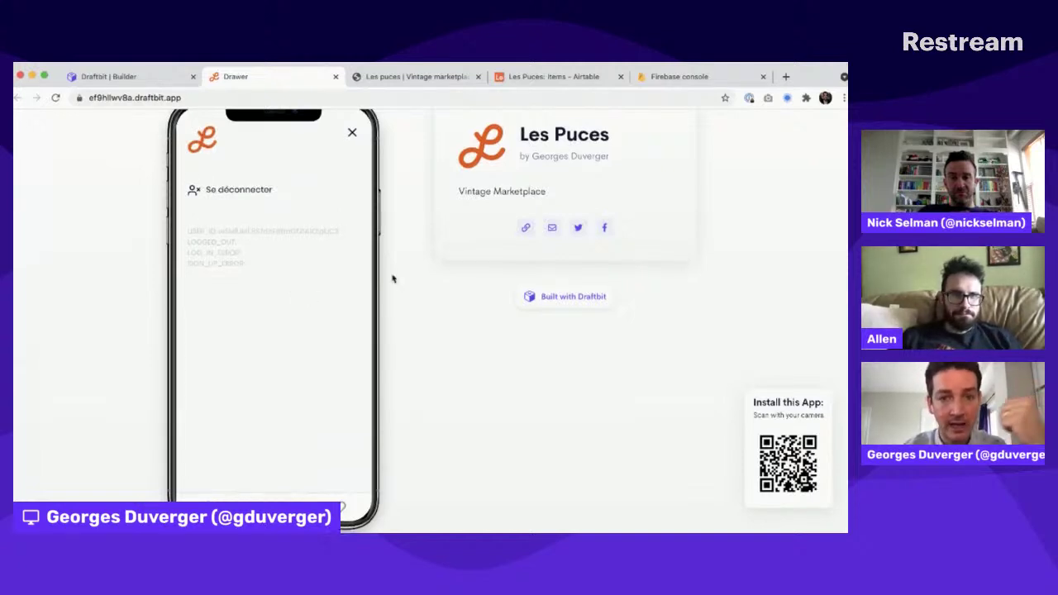
pyautogui.scroll(1, 393, 279)
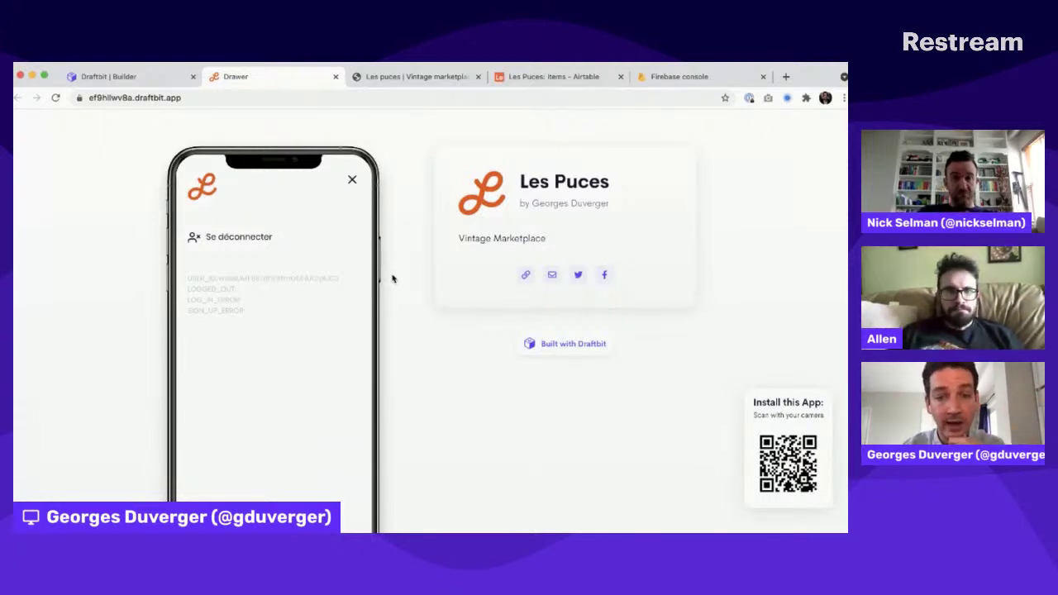
pyautogui.click(351, 181)
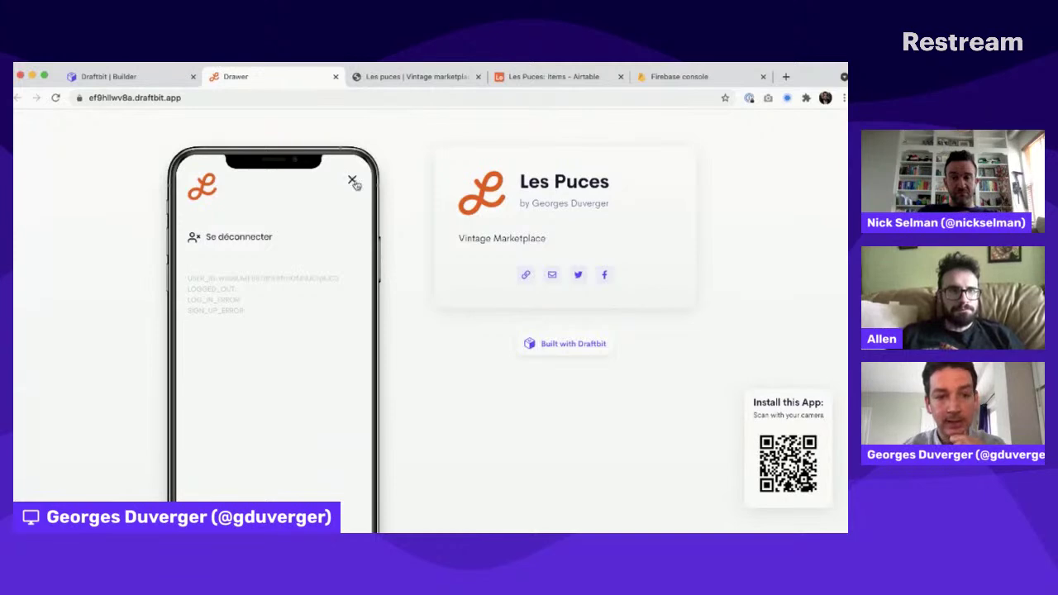
# Step: Scroll the item list and open the Ajouter form for adding a new item
pyautogui.scroll(-2, 420, 332)
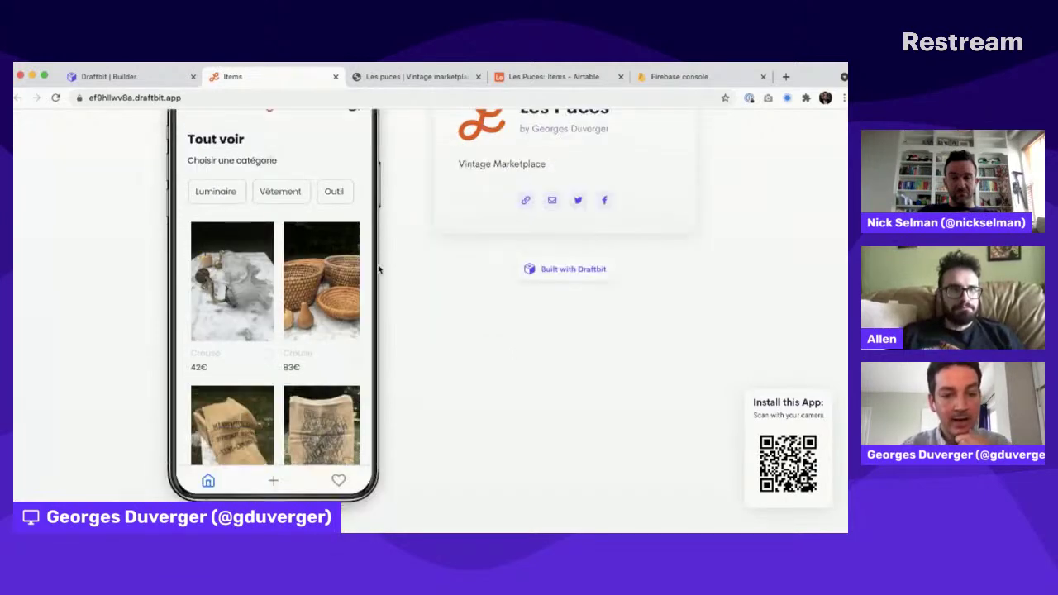
pyautogui.scroll(-5, 286, 296)
pyautogui.scroll(8, 286, 295)
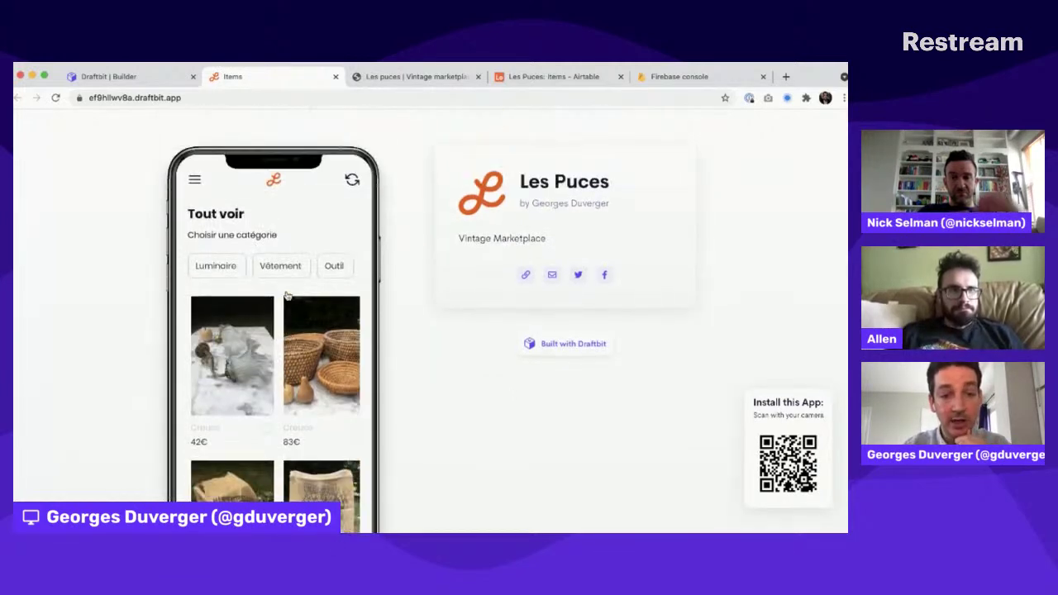
pyautogui.scroll(-2, 468, 371)
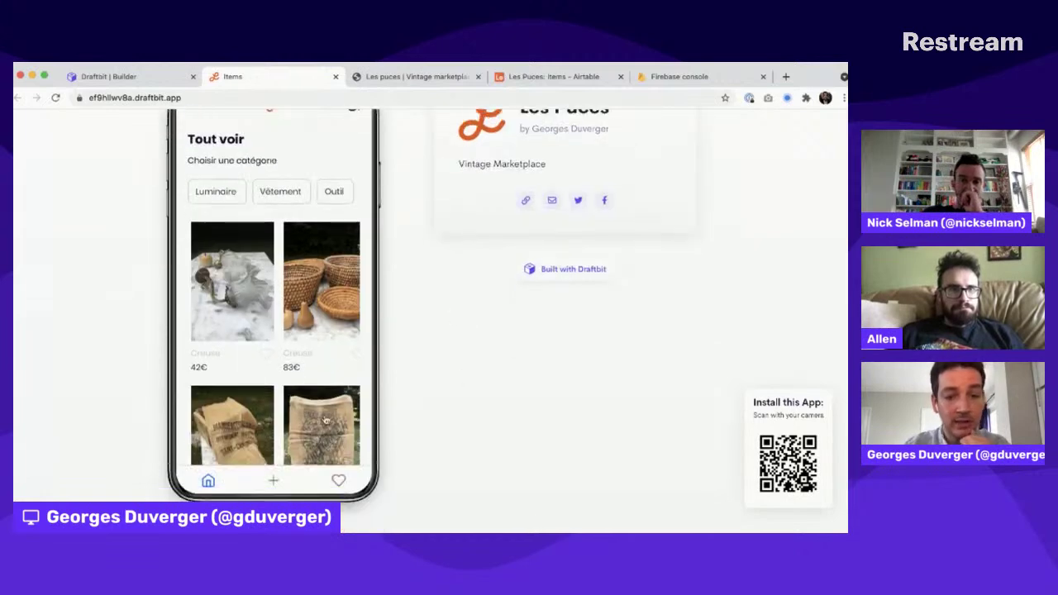
pyautogui.click(273, 480)
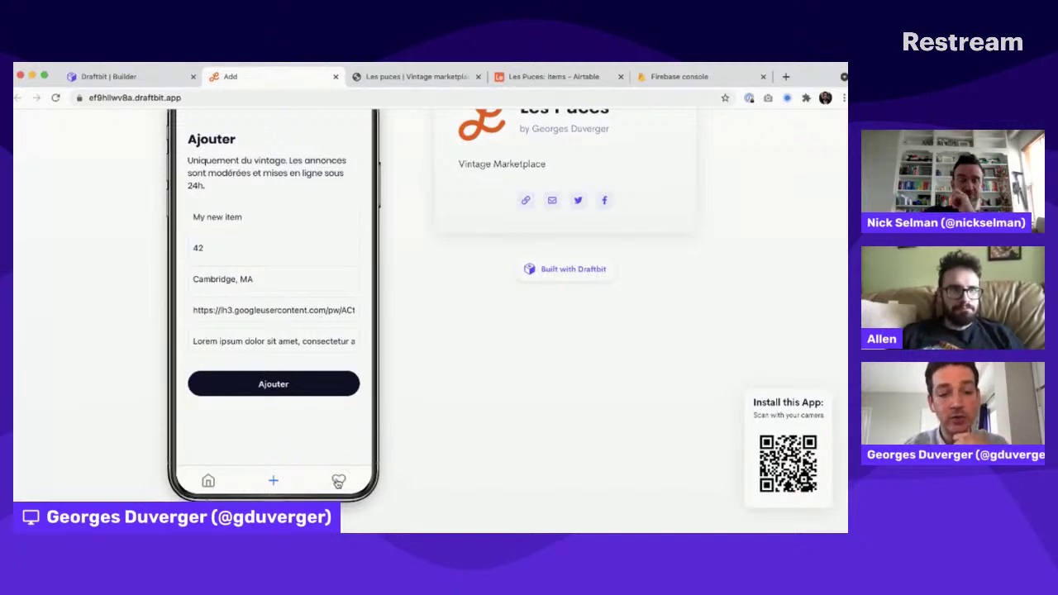
# Step: View the Favorites screen, then return to the Tout voir item list
pyautogui.click(338, 481)
pyautogui.click(195, 180)
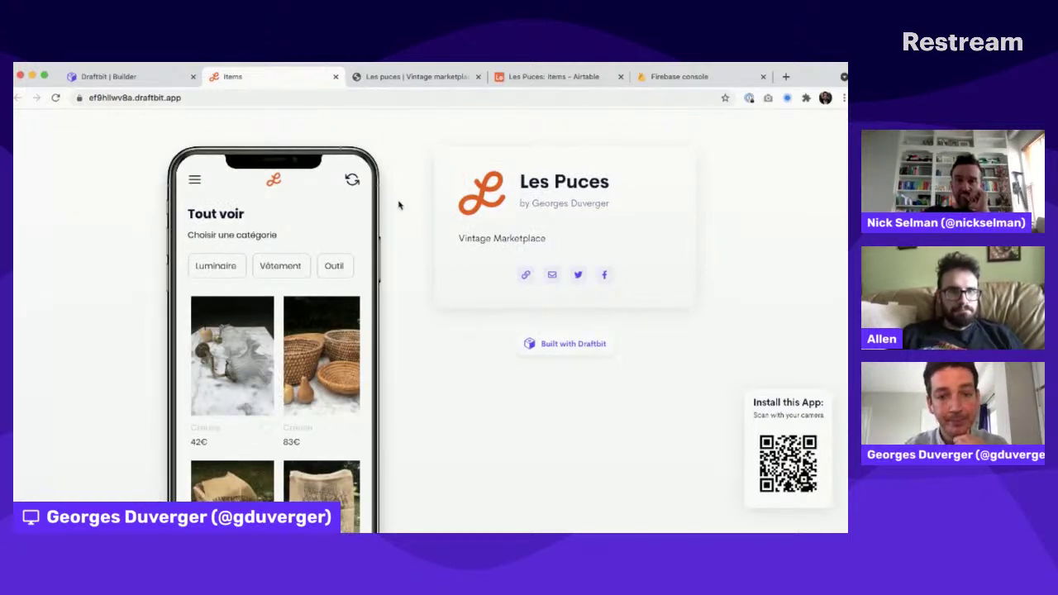
pyautogui.scroll(-2, 418, 210)
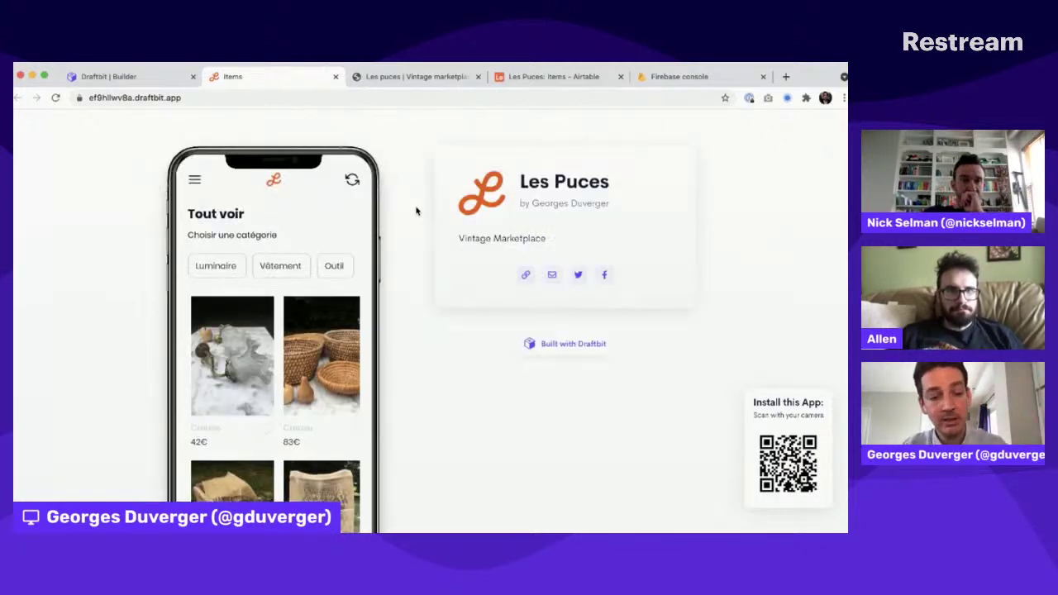
pyautogui.press('super+Tab')
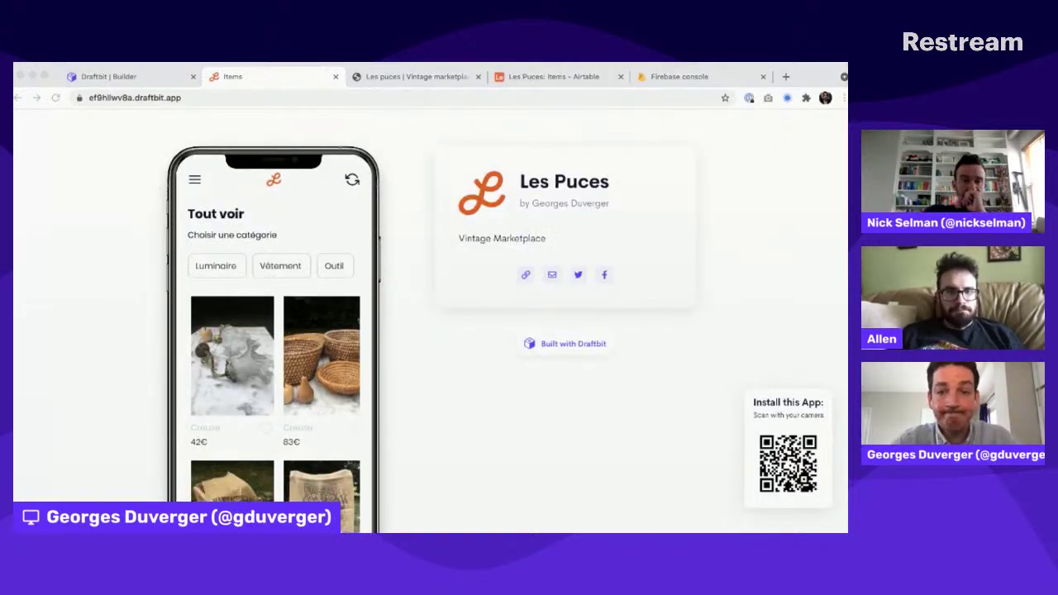
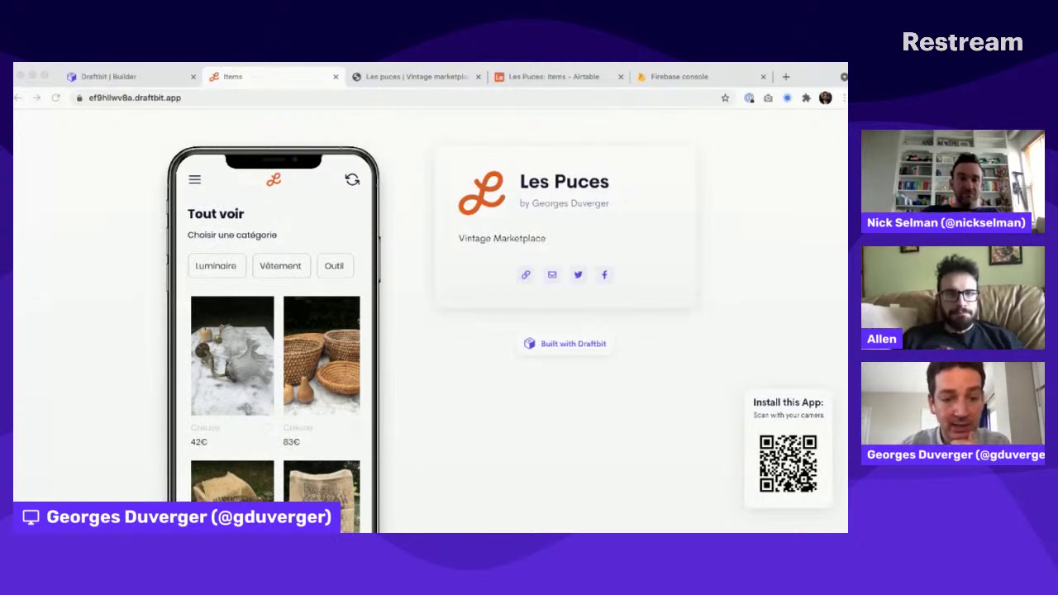
# Step: Return to the Les Puces builder and check the published build status in the Publish popover
pyautogui.press('super+Tab')
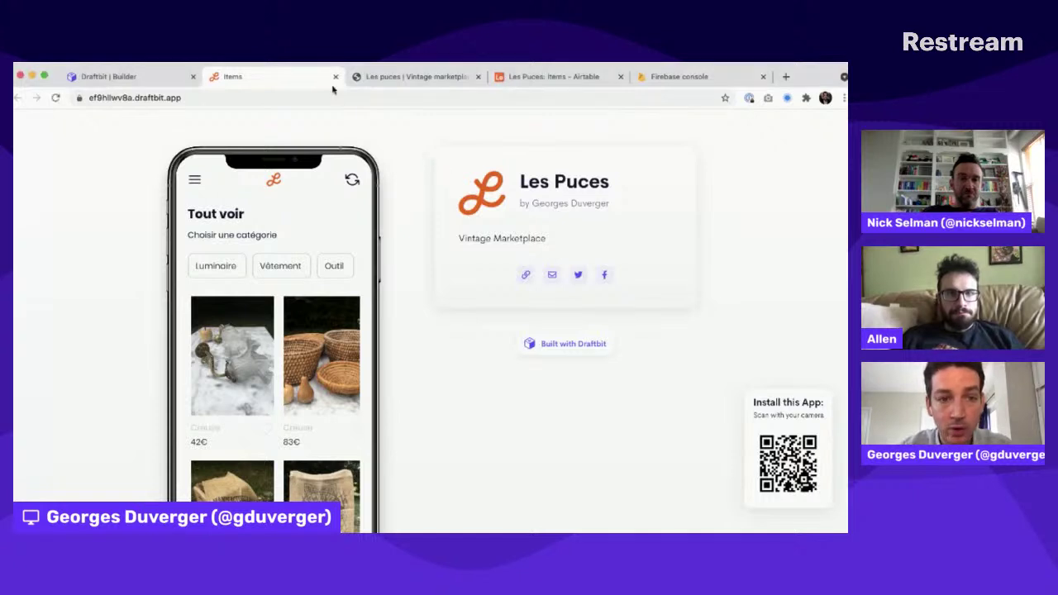
pyautogui.click(115, 77)
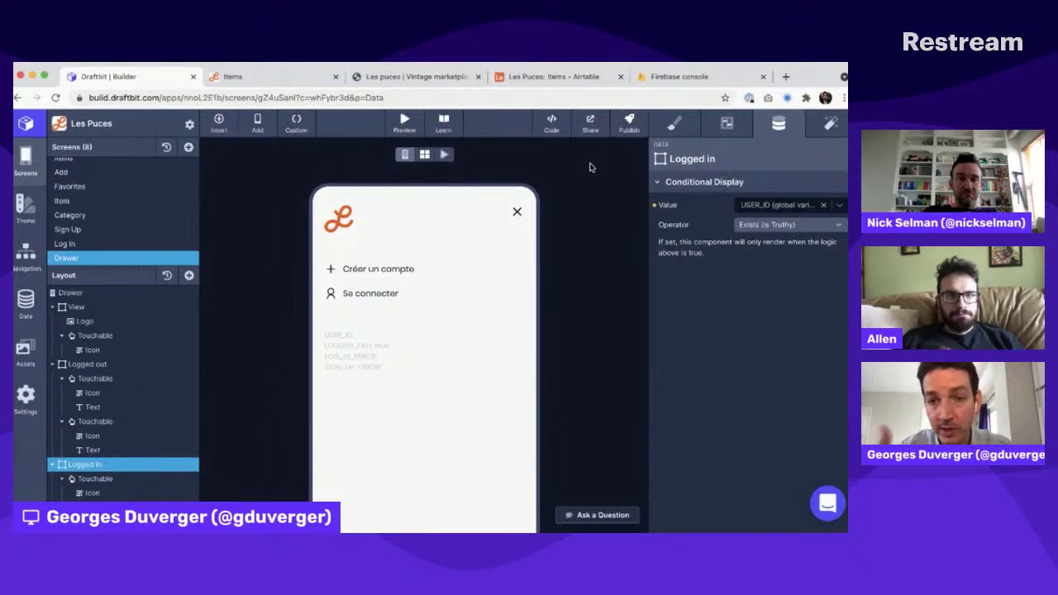
pyautogui.click(629, 123)
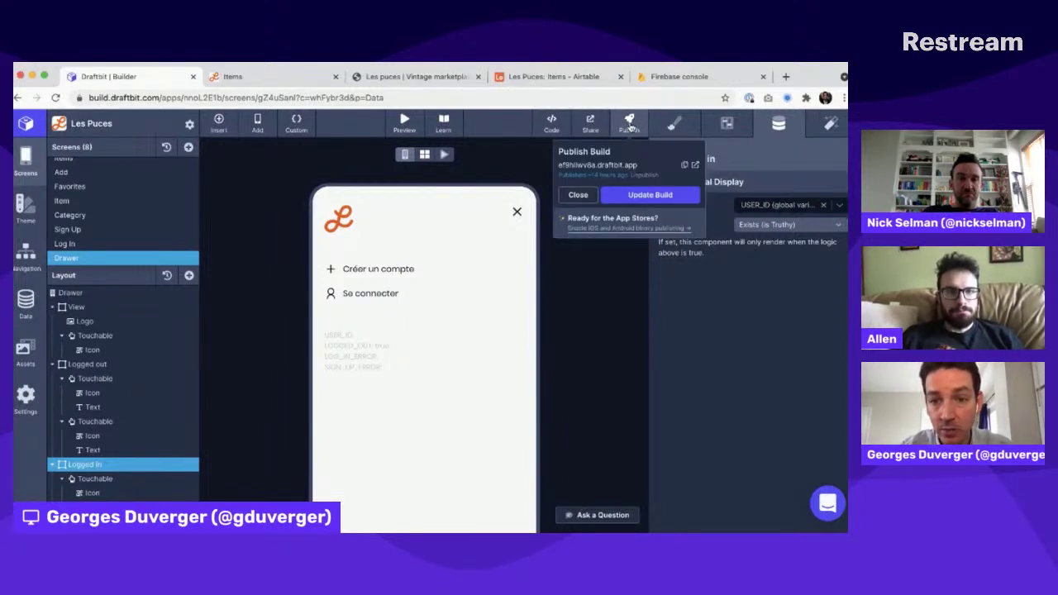
pyautogui.press('super+Tab')
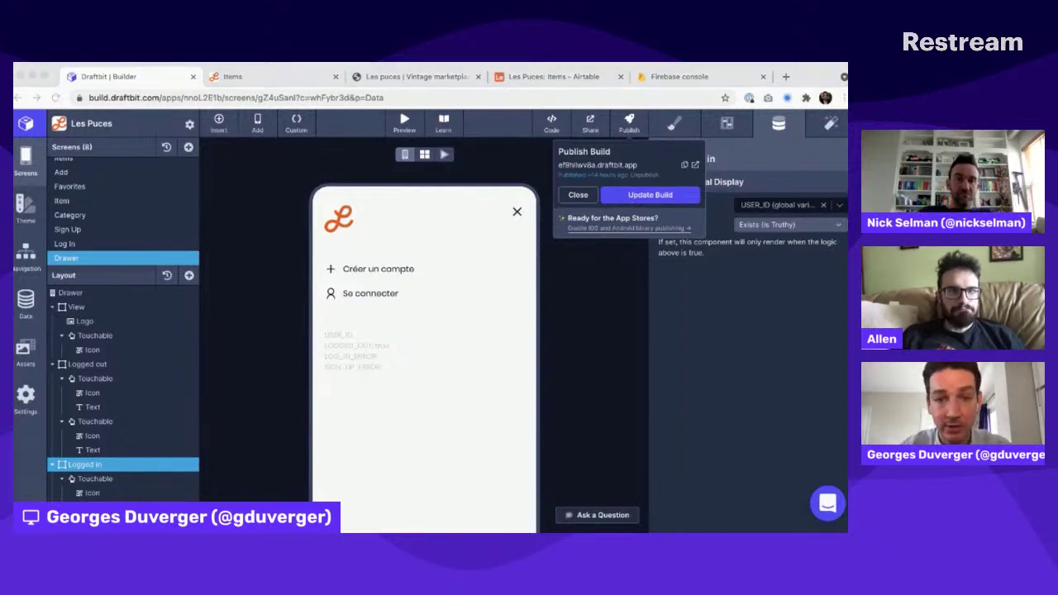
pyautogui.click(575, 198)
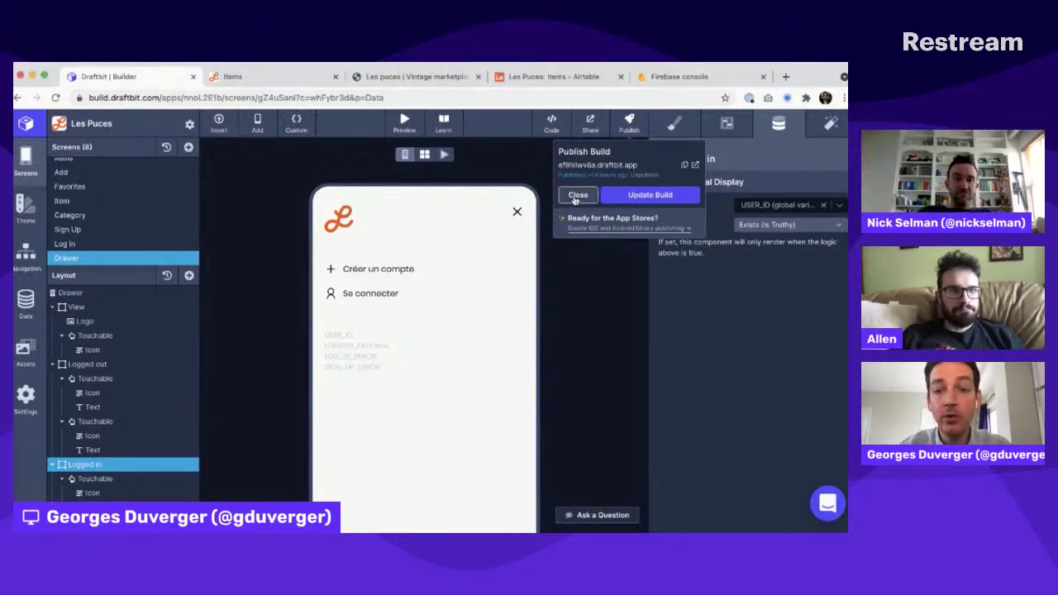
pyautogui.click(510, 156)
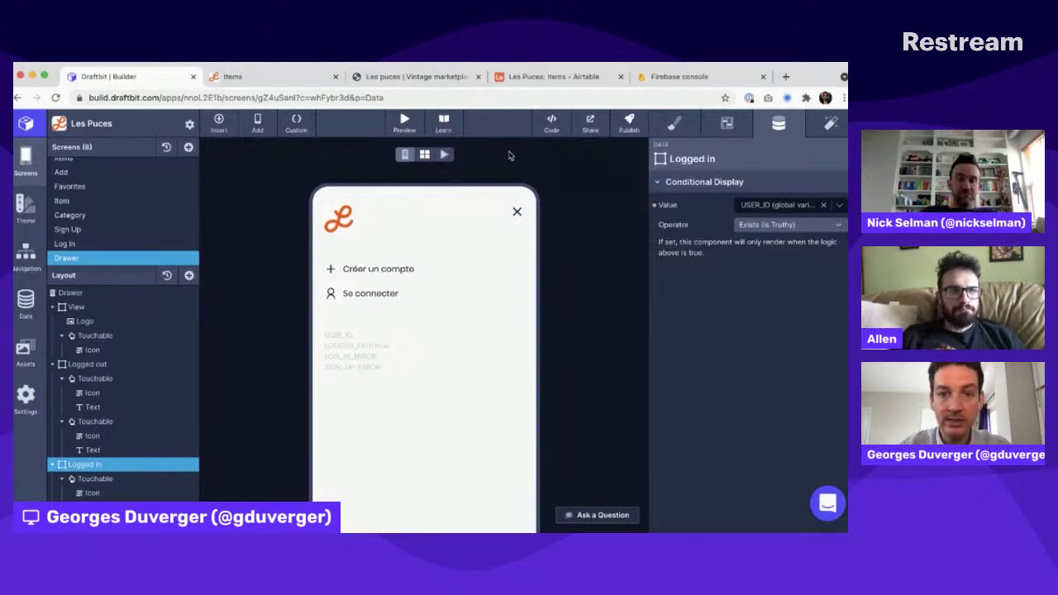
pyautogui.click(551, 122)
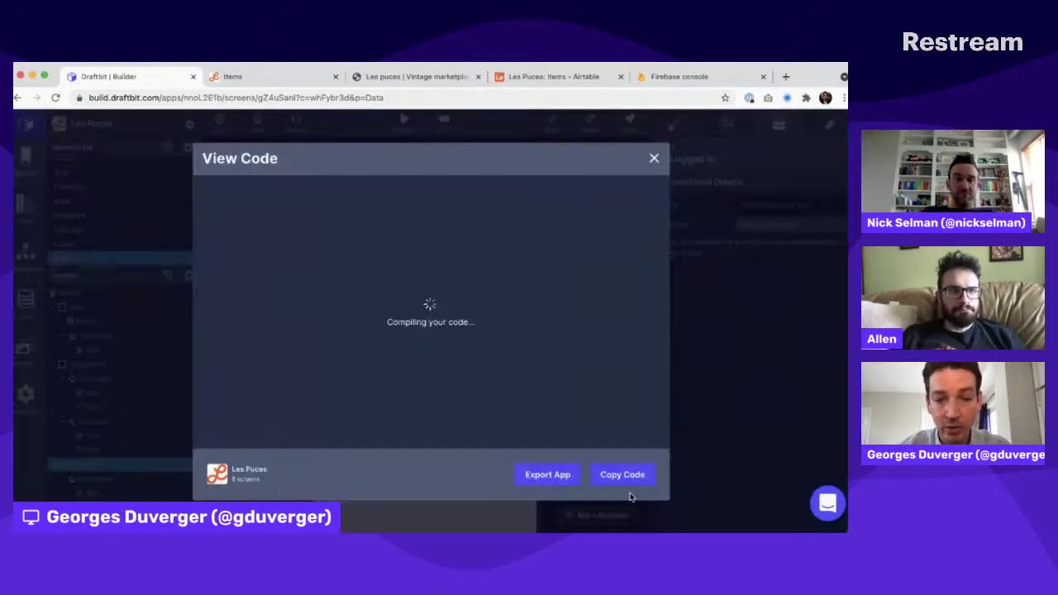
# Step: Browse the Drawer screen's generated React code, including its loading-indicator and Firebase error-handling returns
pyautogui.scroll(-1, 529, 237)
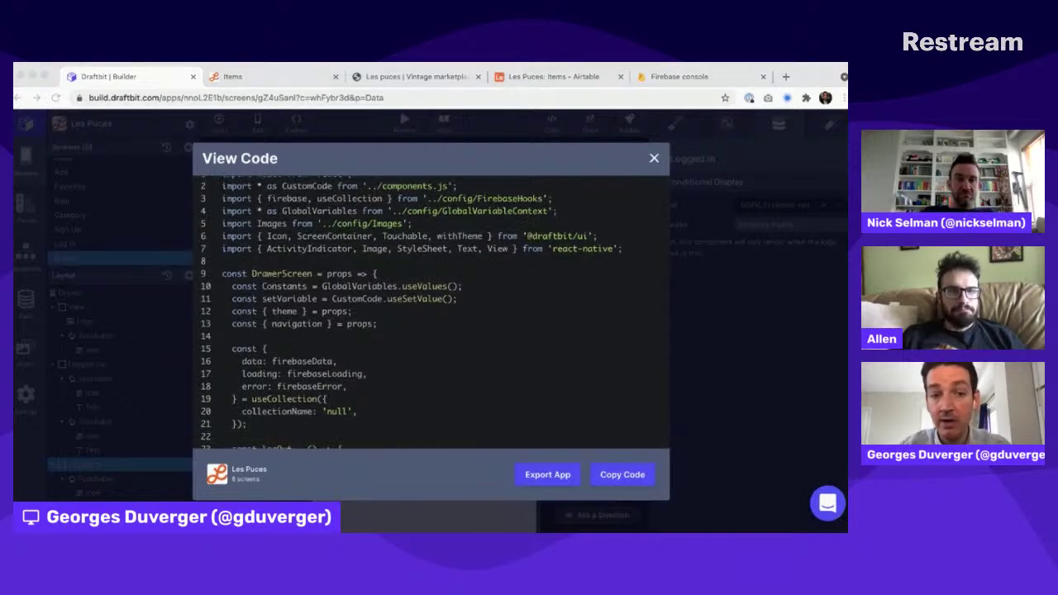
pyautogui.scroll(-10, 527, 234)
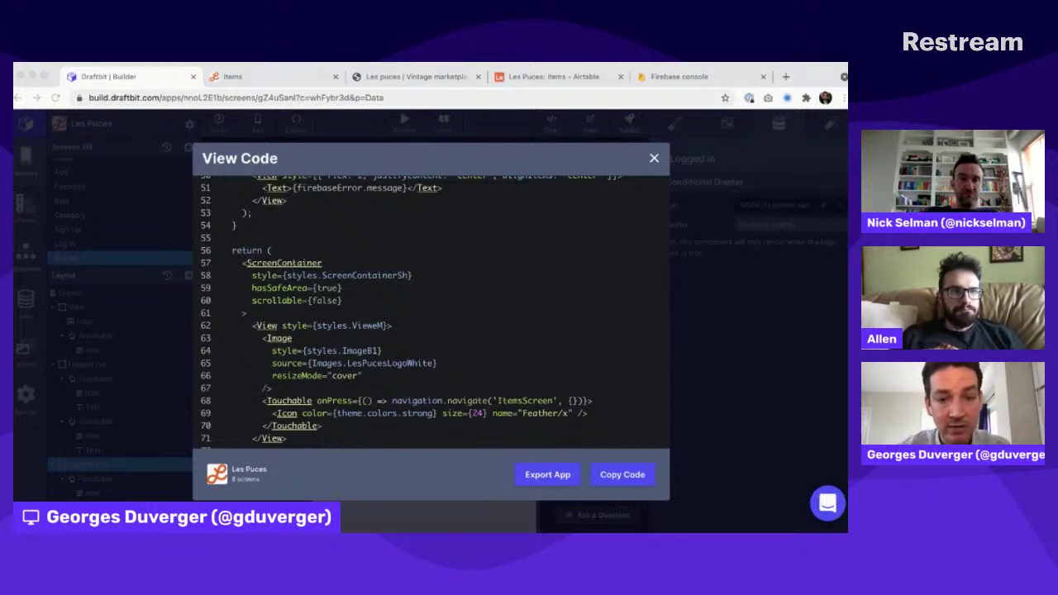
pyautogui.click(551, 232)
pyautogui.scroll(-3, 576, 191)
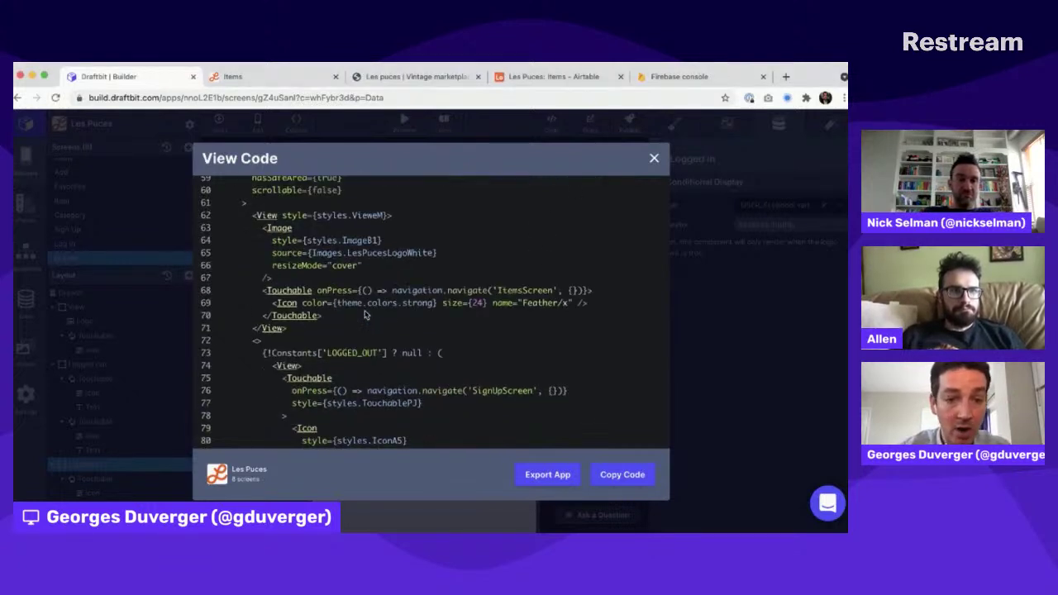
pyautogui.click(654, 158)
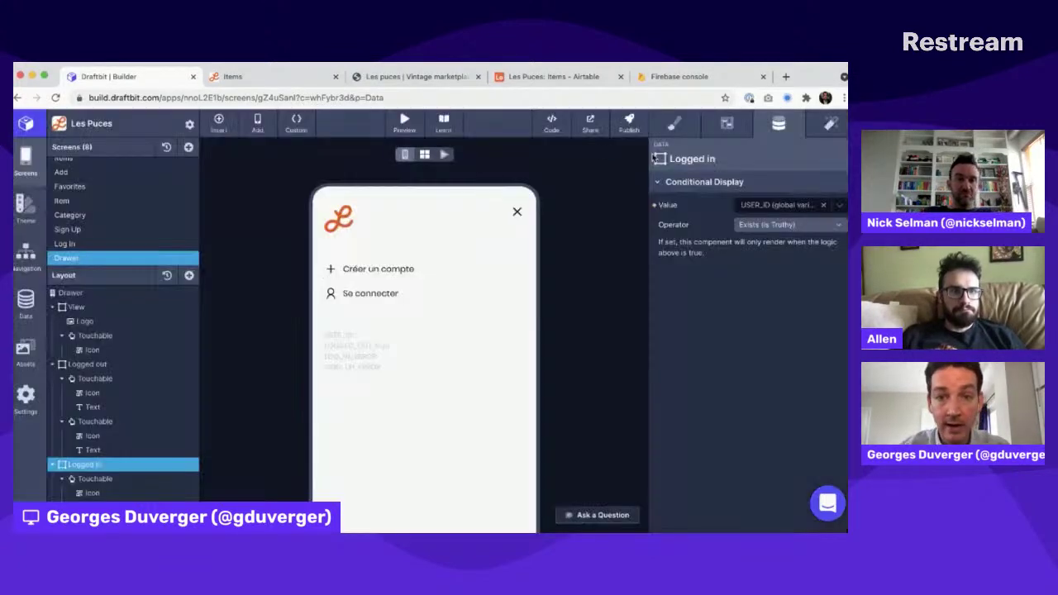
pyautogui.click(551, 123)
pyautogui.scroll(-10, 430, 314)
pyautogui.moveTo(225, 253); pyautogui.dragTo(417, 385)
pyautogui.click(419, 384)
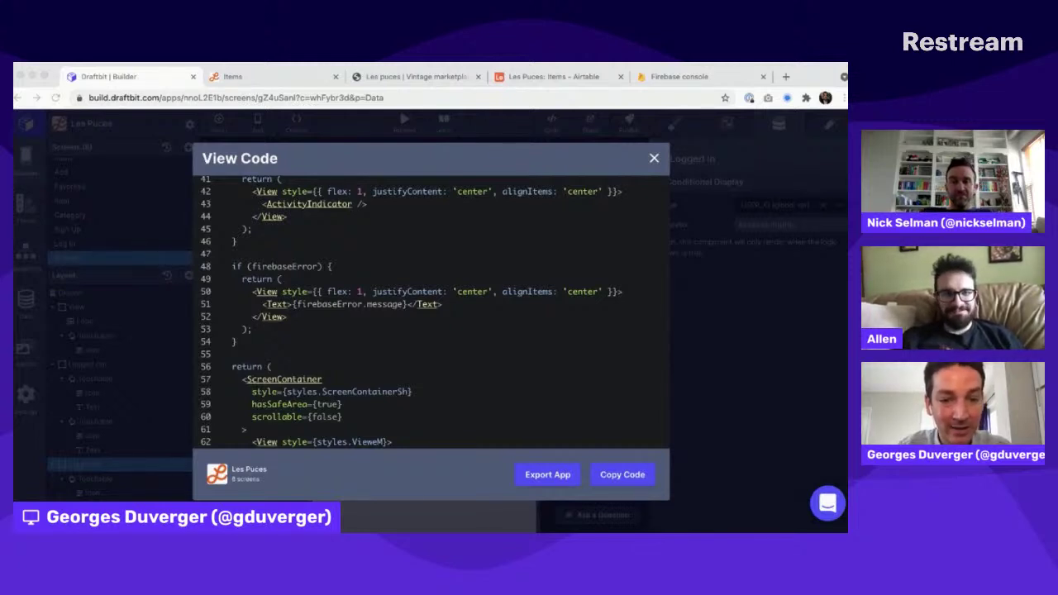
pyautogui.click(320, 301)
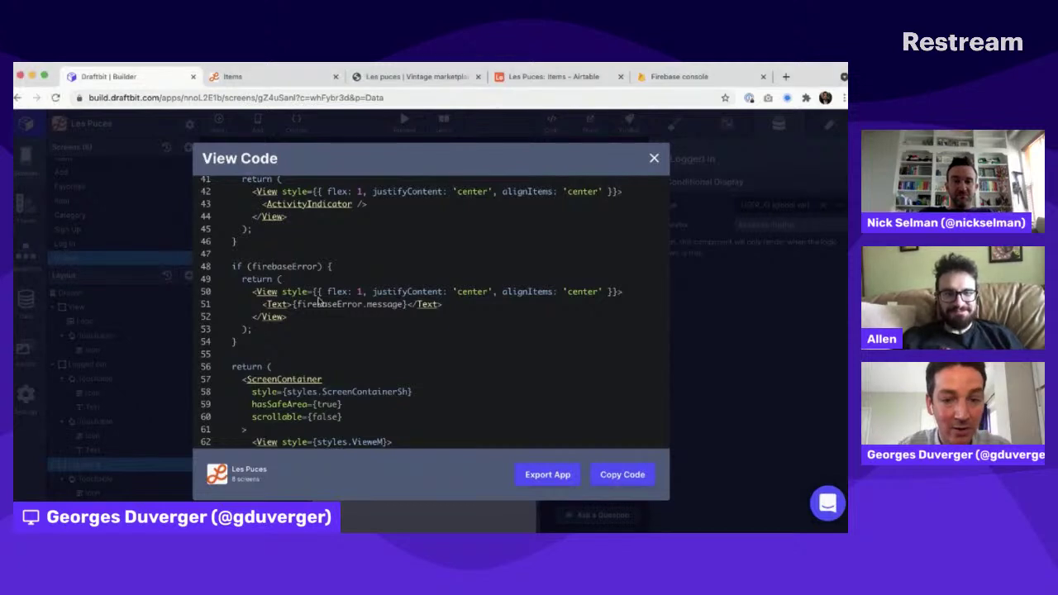
# Step: Export the Les Puces app's code from View Code, then close the dialog
pyautogui.click(562, 475)
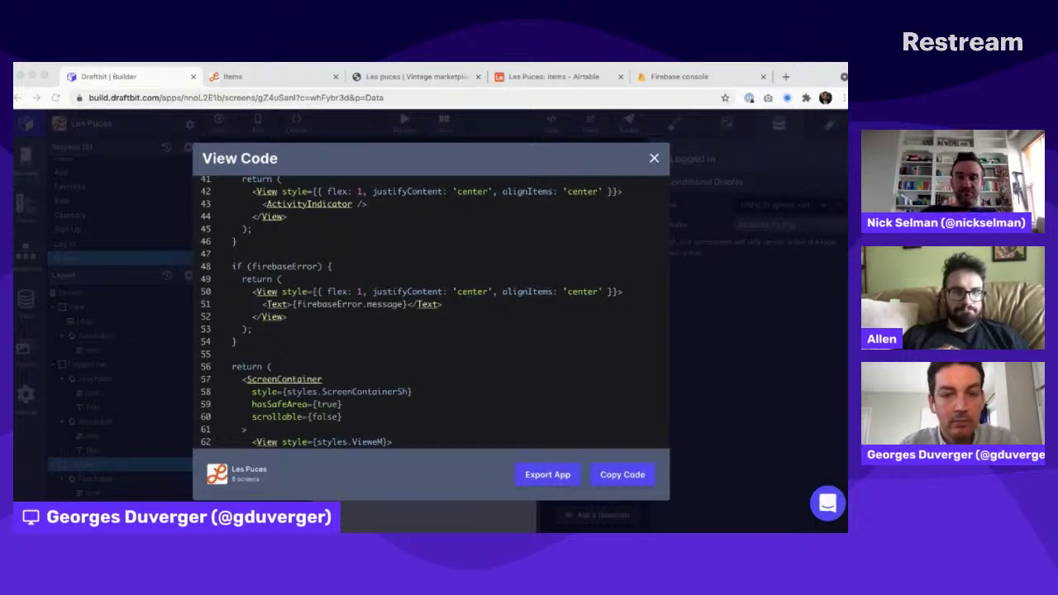
pyautogui.click(526, 410)
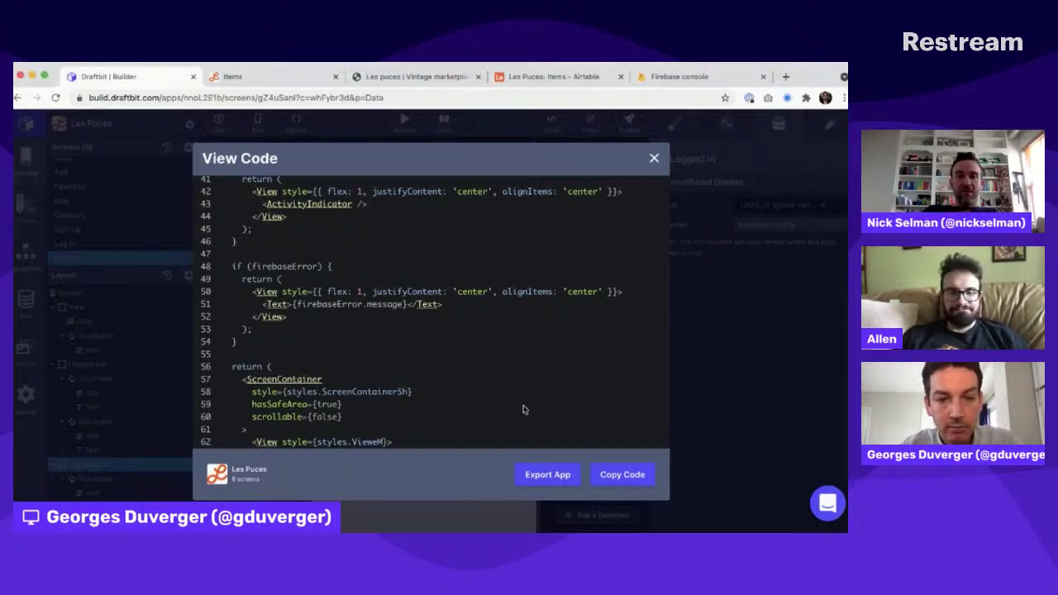
pyautogui.click(653, 159)
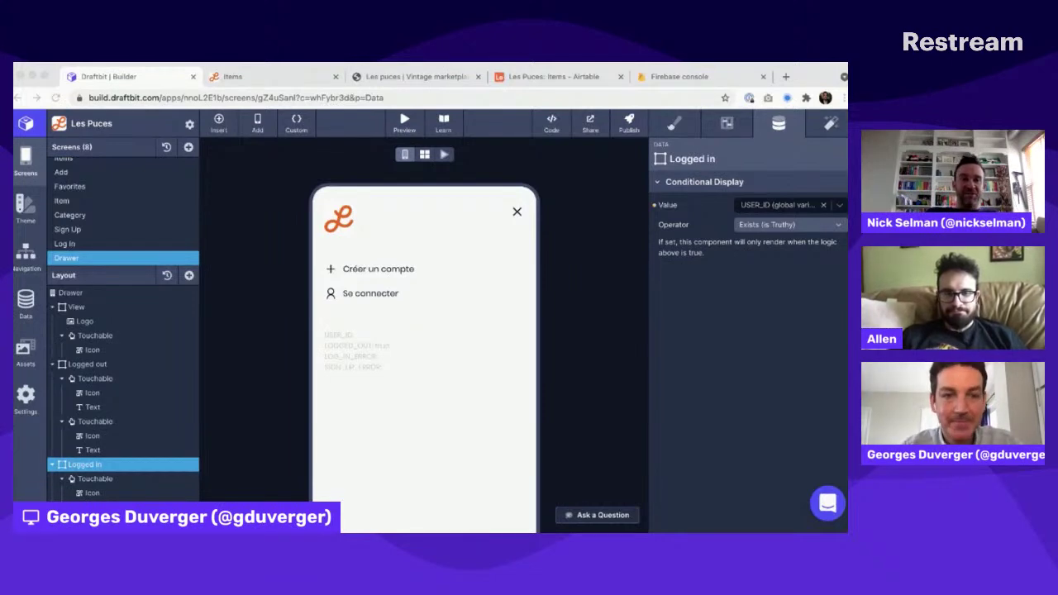
# Step: Close the Items preview, Les Puces marketplace, Airtable and Firebase console browser tabs
pyautogui.click(278, 131)
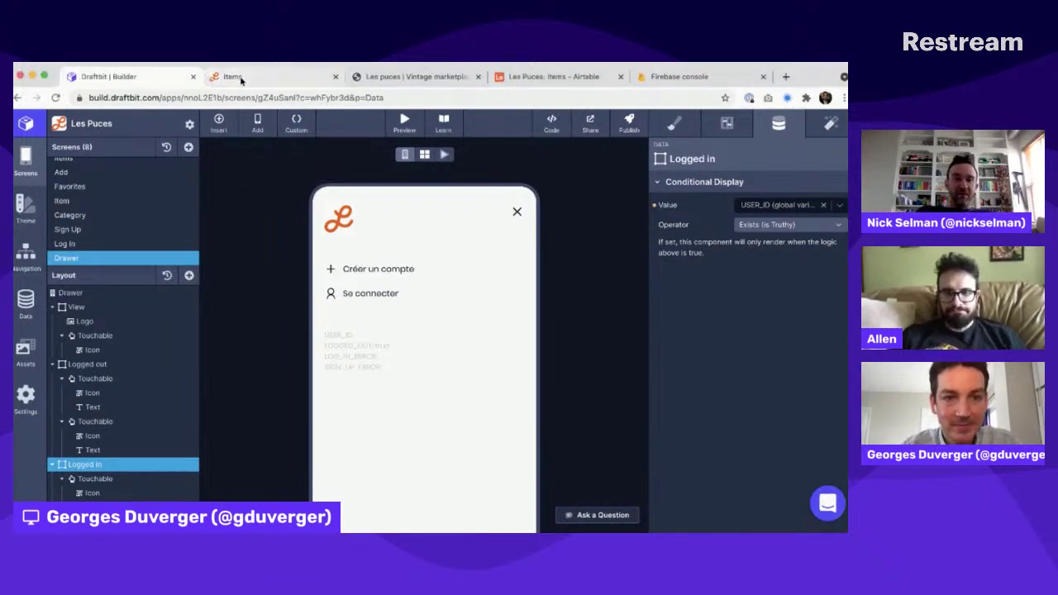
pyautogui.click(236, 77)
pyautogui.click(336, 76)
pyautogui.click(335, 76)
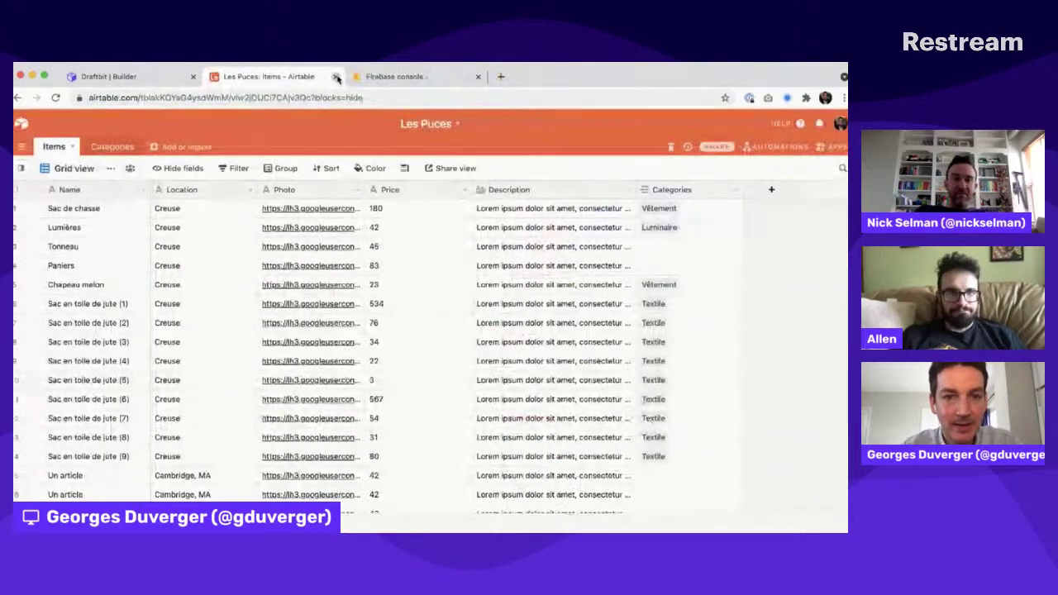
pyautogui.click(336, 76)
pyautogui.click(336, 77)
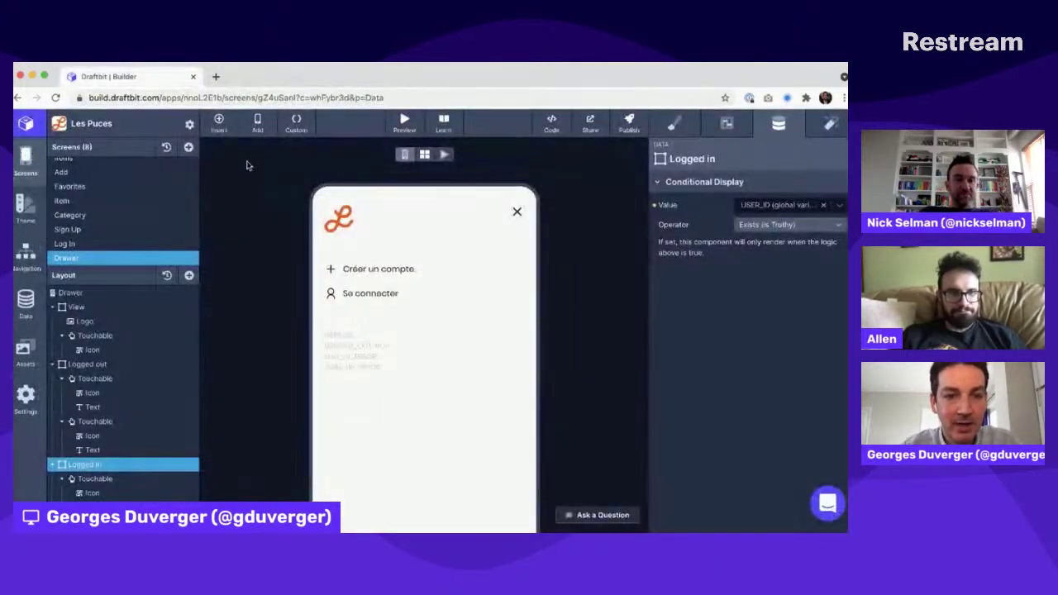
# Step: From the dashboard's Personal Workspace, open the Fahrenheit app in the builder
pyautogui.click(26, 124)
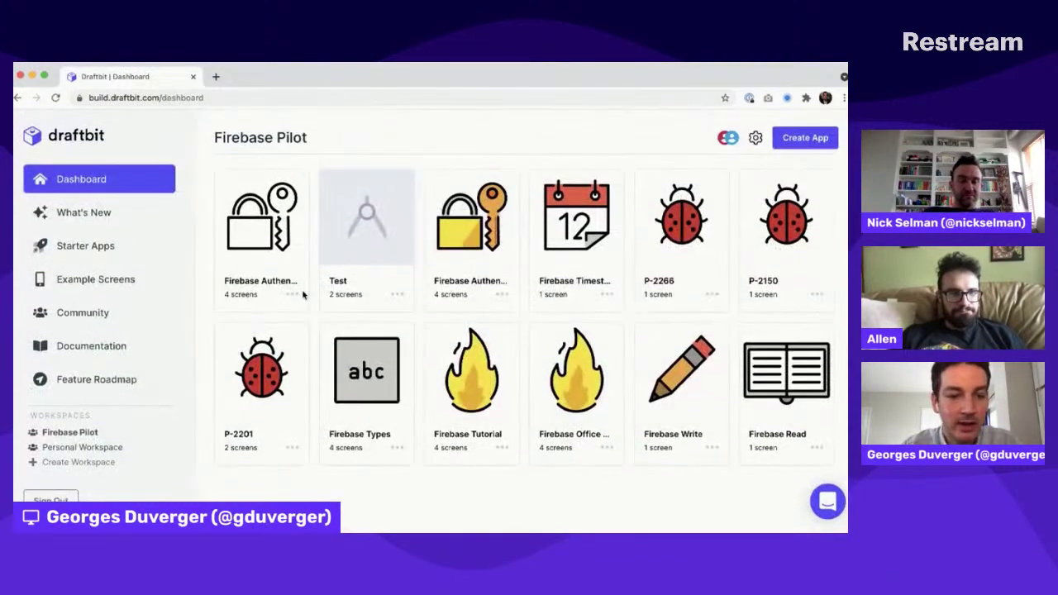
pyautogui.click(58, 449)
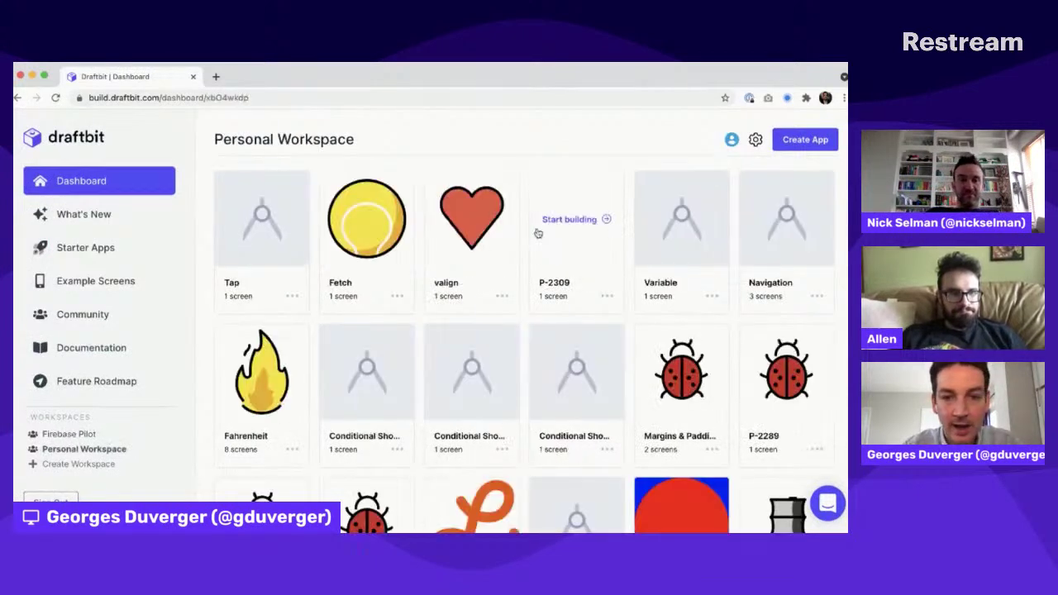
pyautogui.click(248, 376)
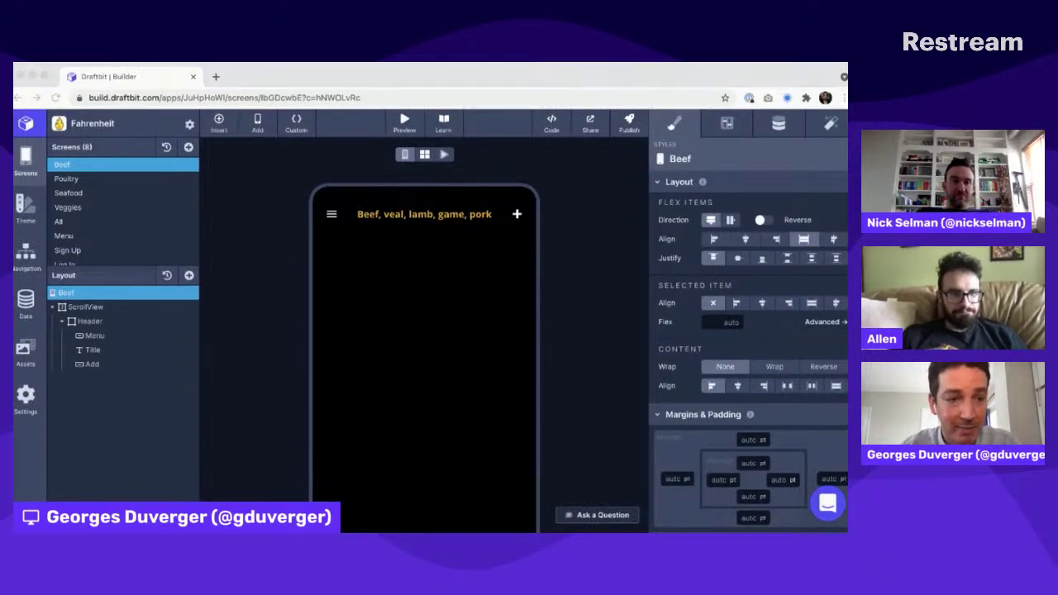
# Step: Switch the preview to the All recipes screen and scroll through its recipe feed
pyautogui.click(72, 230)
pyautogui.click(72, 220)
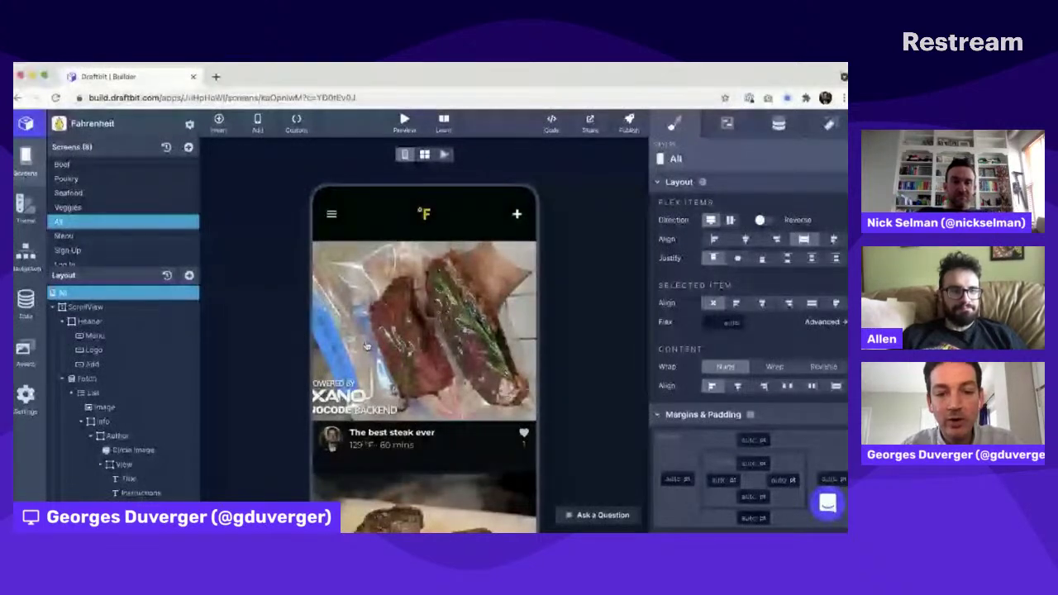
pyautogui.scroll(-2, 366, 345)
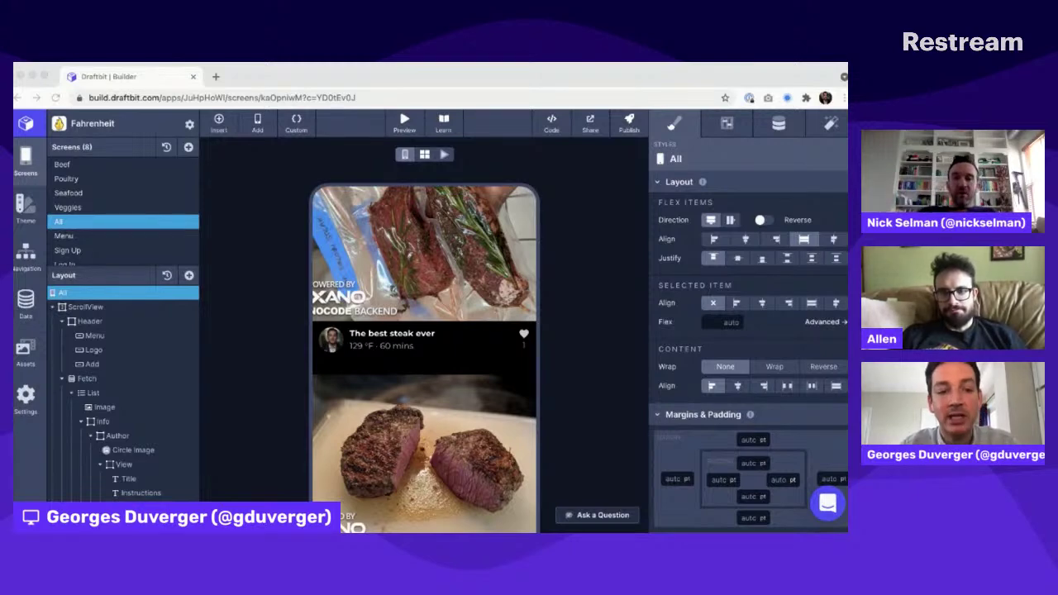
pyautogui.click(406, 312)
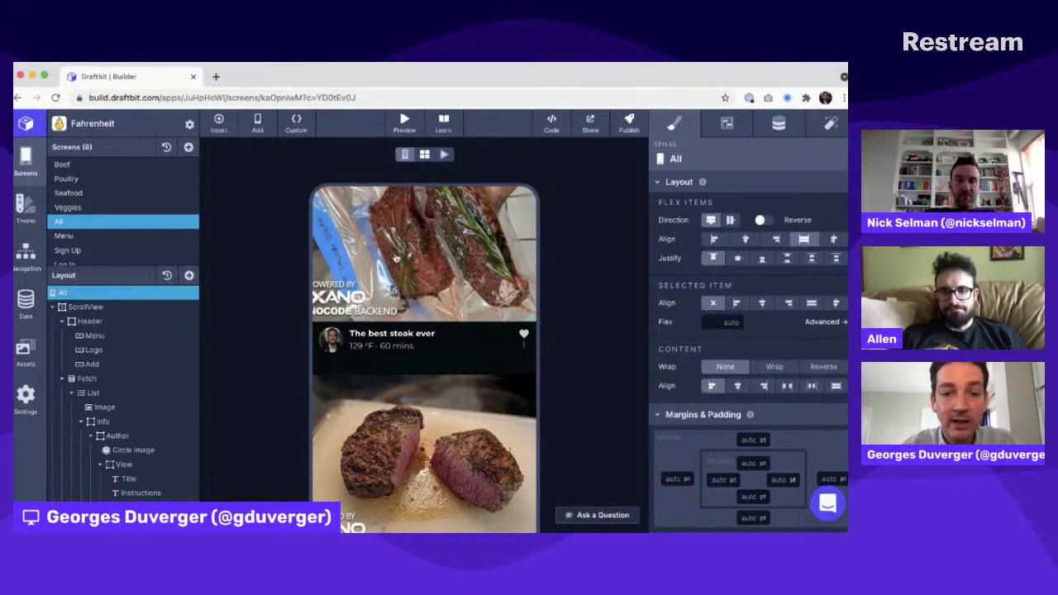
pyautogui.scroll(2, 406, 311)
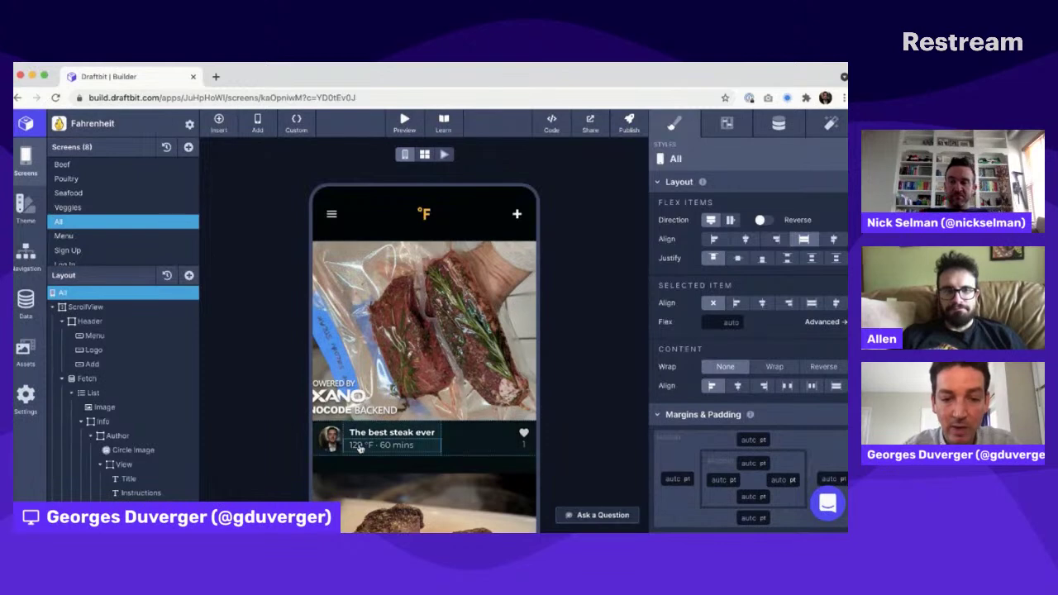
pyautogui.scroll(-5, 443, 329)
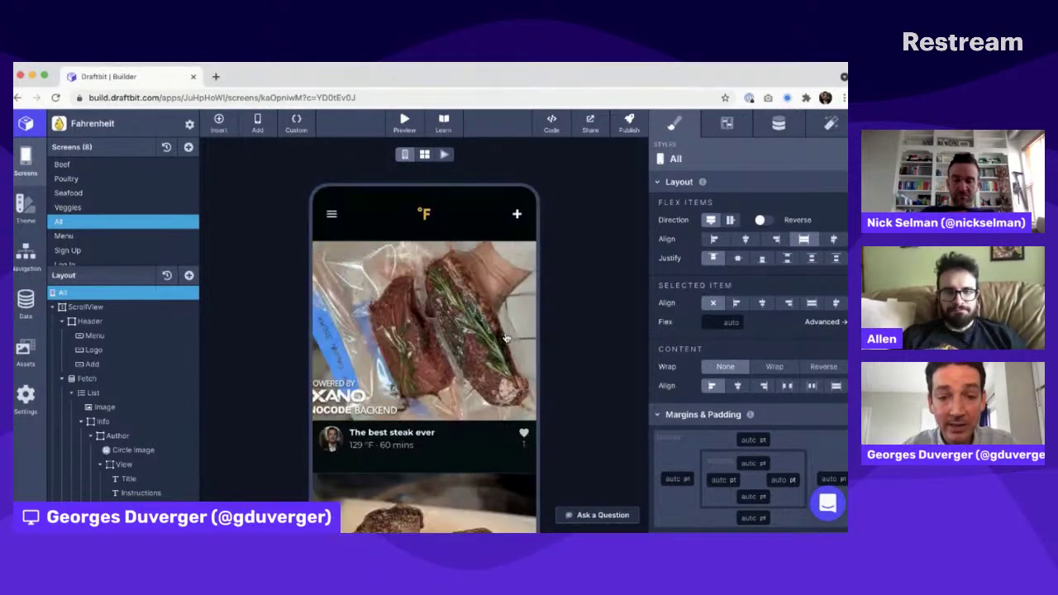
pyautogui.scroll(-3, 581, 364)
pyautogui.scroll(3, 581, 364)
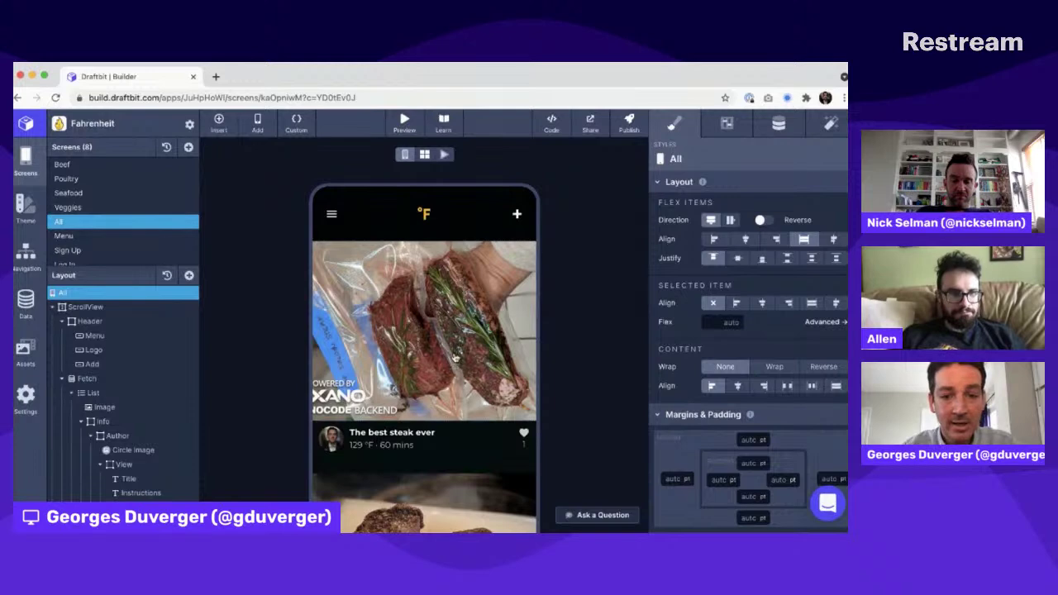
pyautogui.scroll(-5, 454, 357)
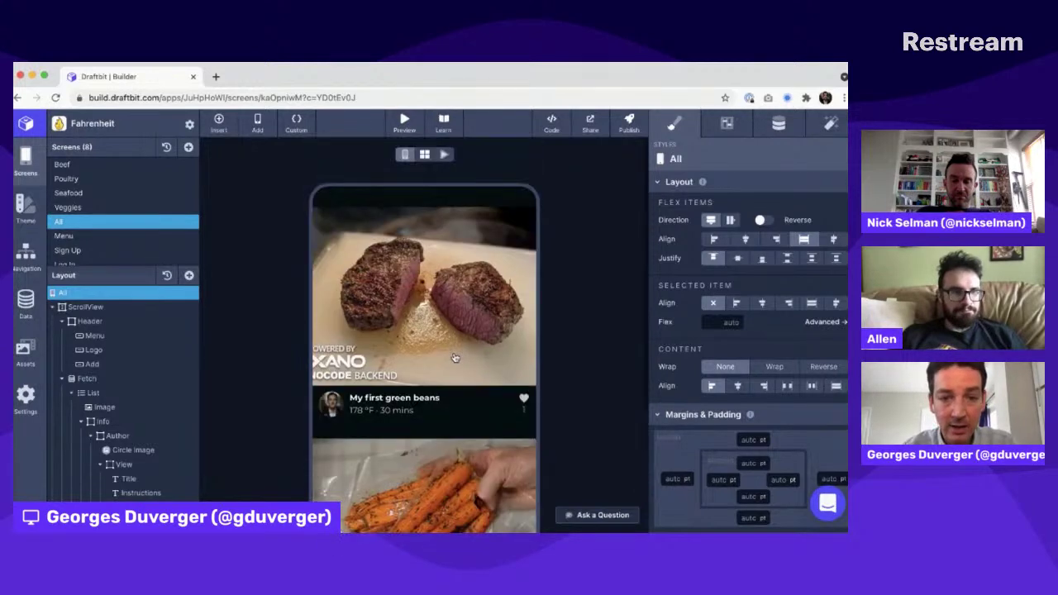
pyautogui.scroll(5, 454, 357)
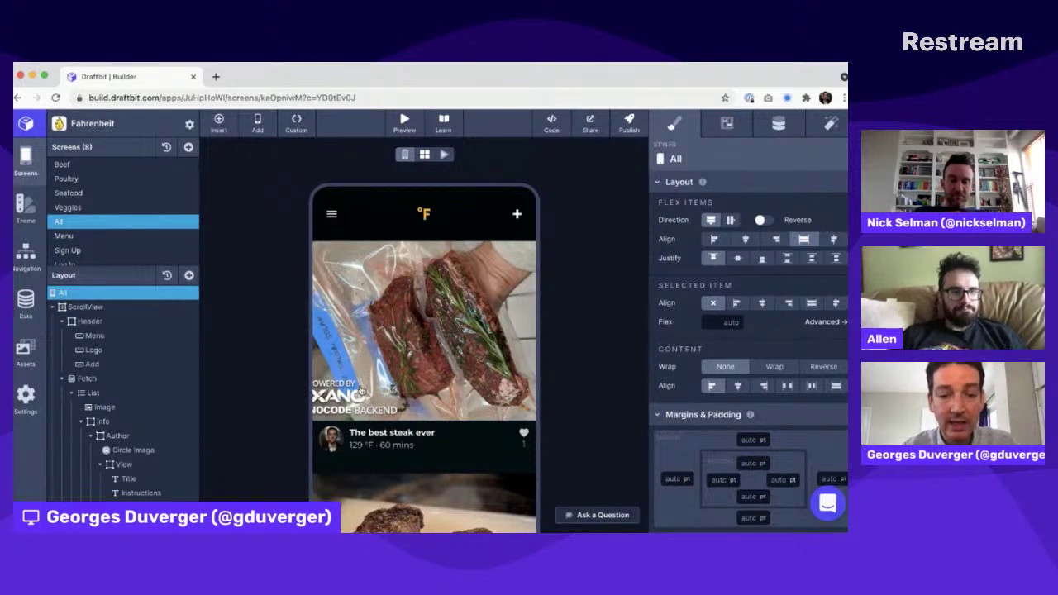
pyautogui.scroll(-2, 361, 389)
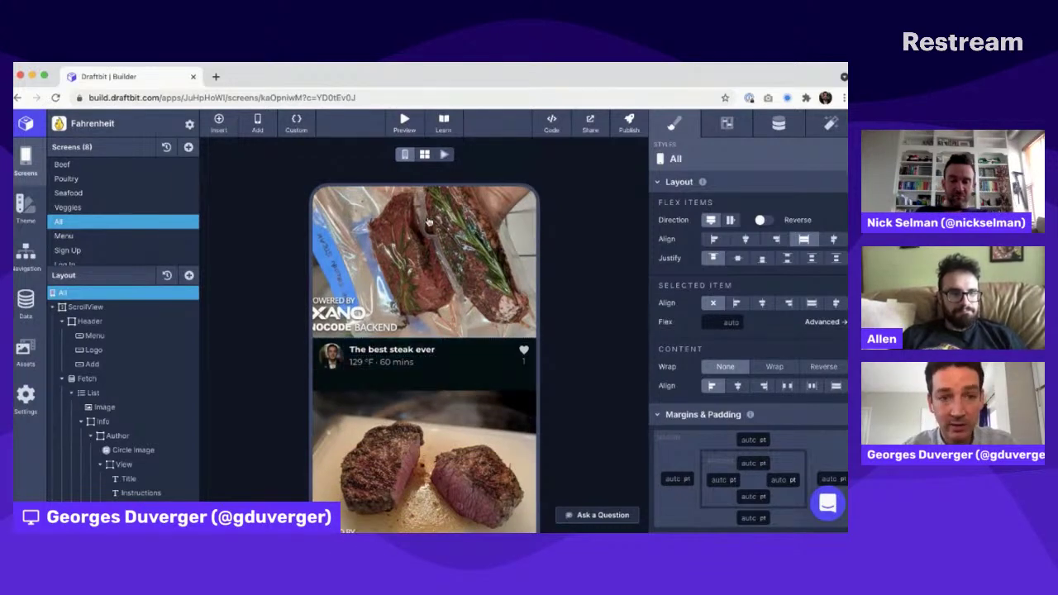
# Step: Load xano.com in a new browser tab
pyautogui.click(216, 77)
pyautogui.write('xano.com')
pyautogui.press('Return')
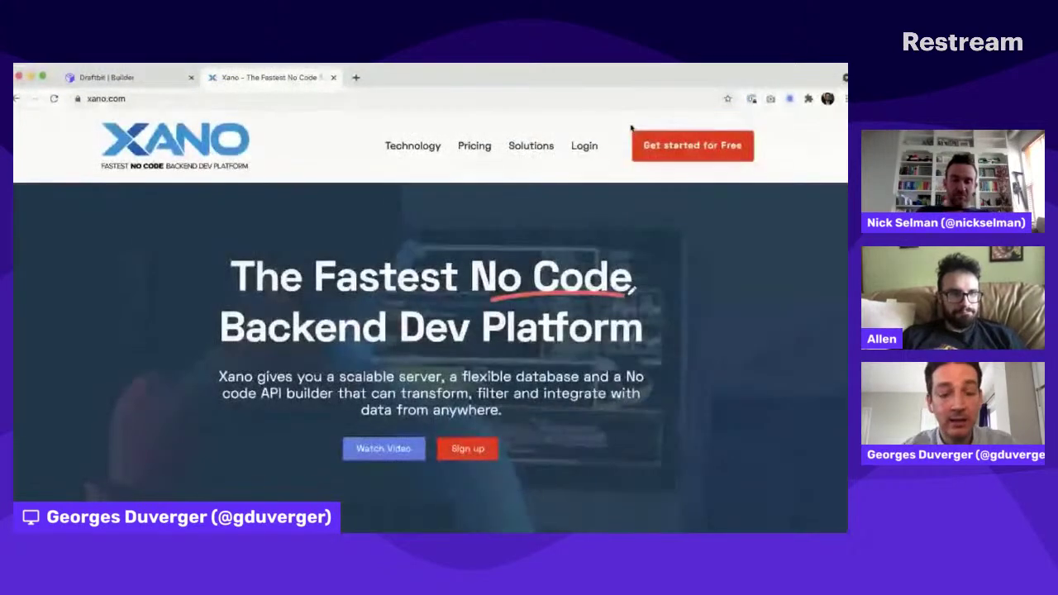
# Step: Log in to Xano with the saved password-manager credentials and open the Free Instance workspace
pyautogui.click(587, 147)
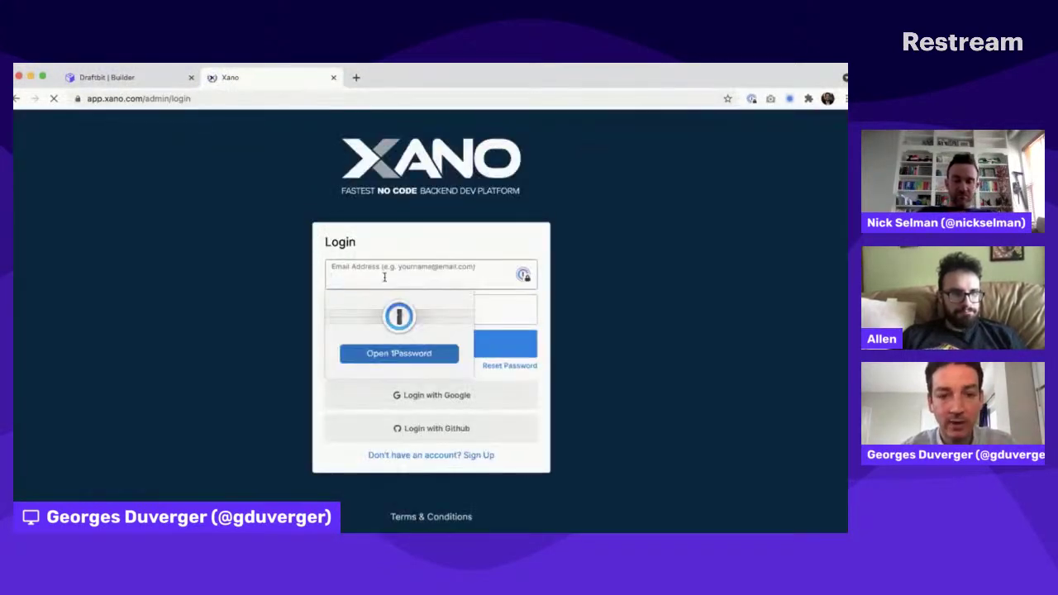
pyautogui.click(753, 99)
pyautogui.click(752, 99)
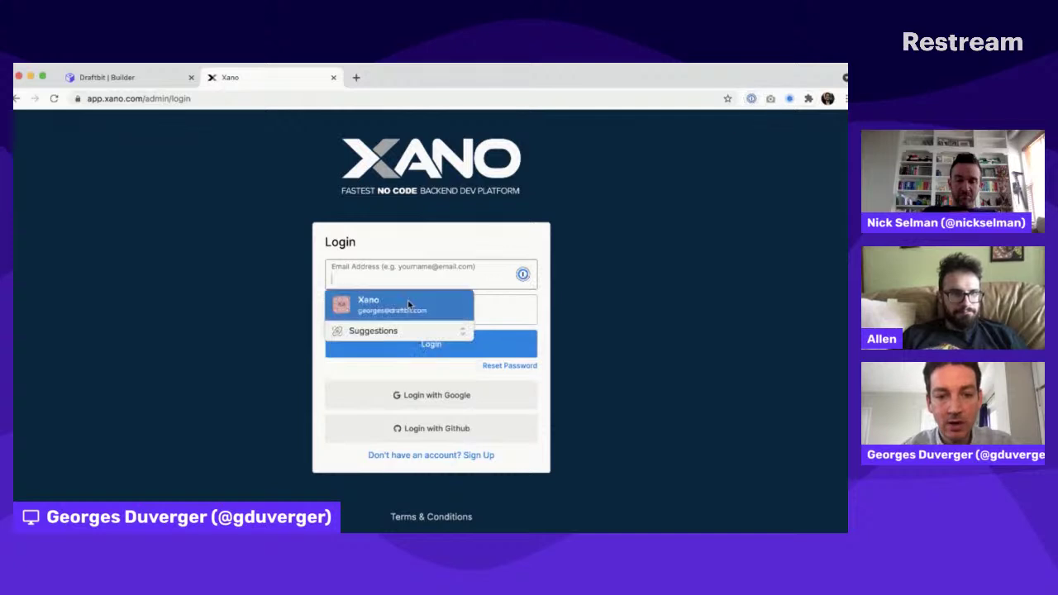
pyautogui.click(408, 302)
pyautogui.click(419, 348)
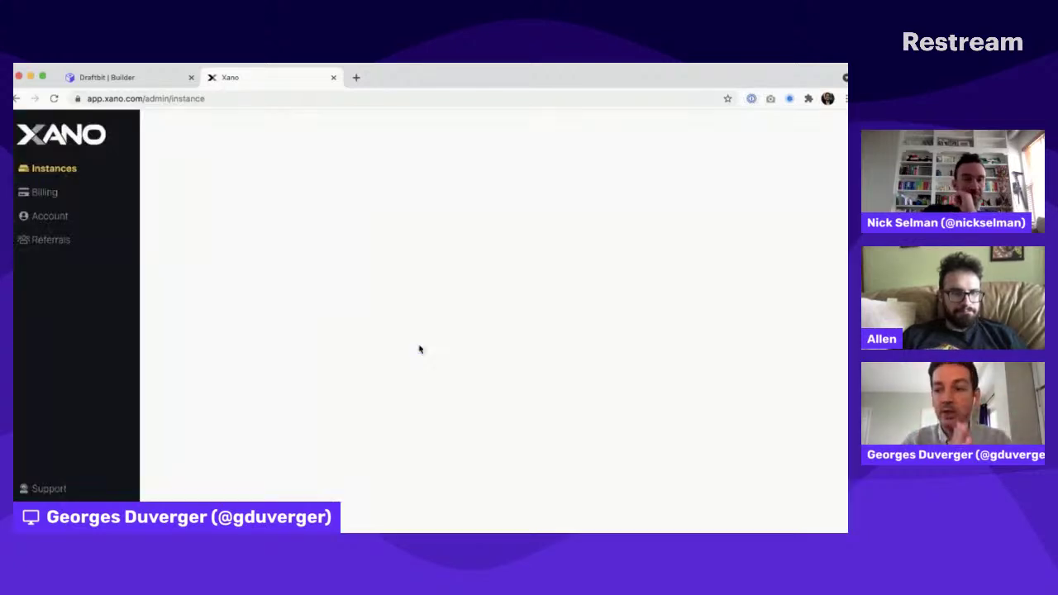
pyautogui.click(267, 206)
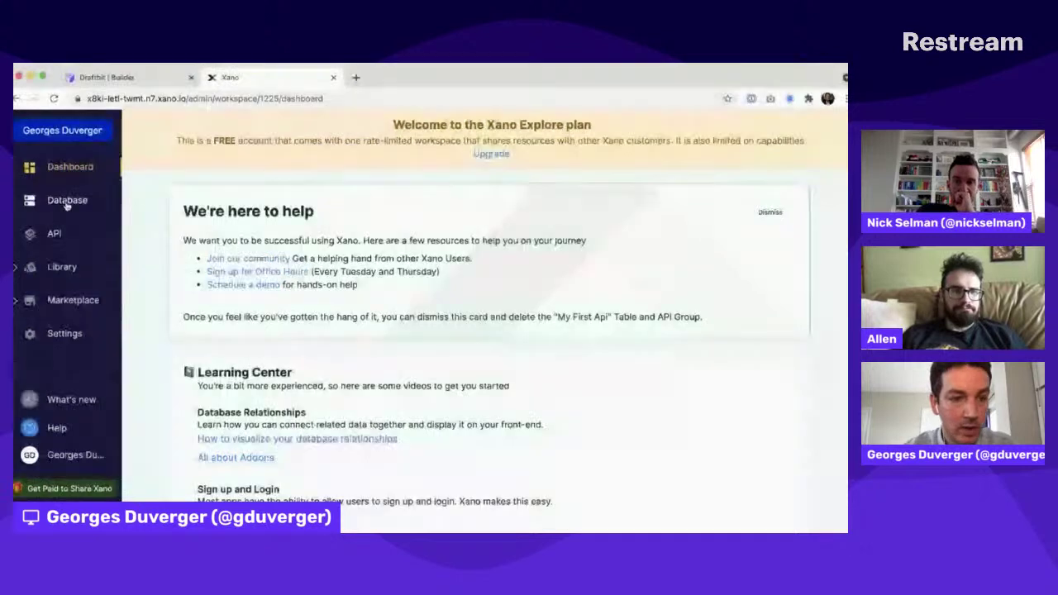
# Step: Review the likes, posts, types and users tables, then return to the Fahrenheit builder's publish options
pyautogui.click(62, 200)
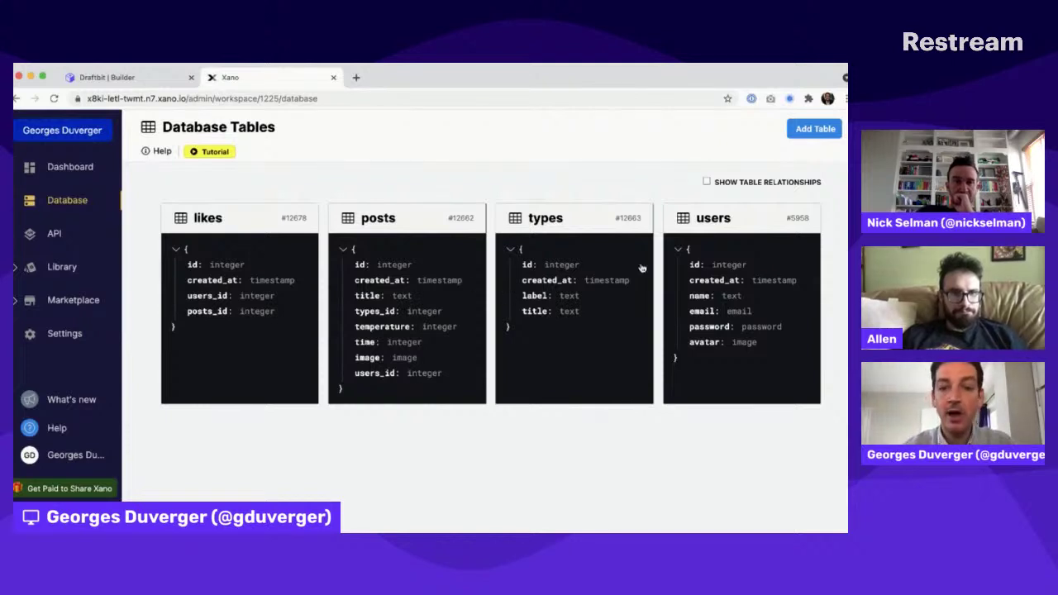
pyautogui.press('super+Tab')
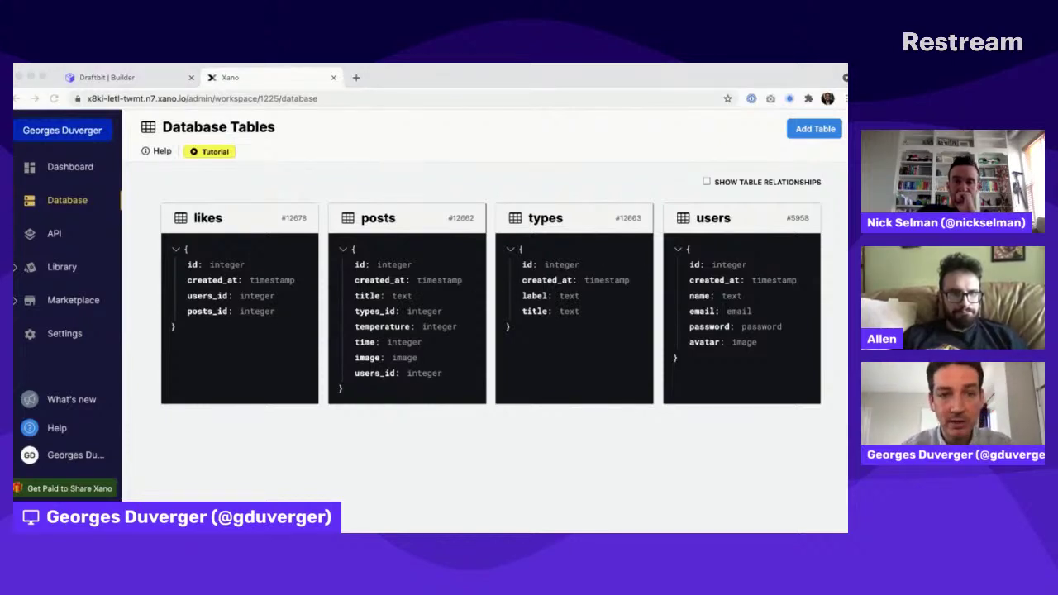
pyautogui.click(137, 78)
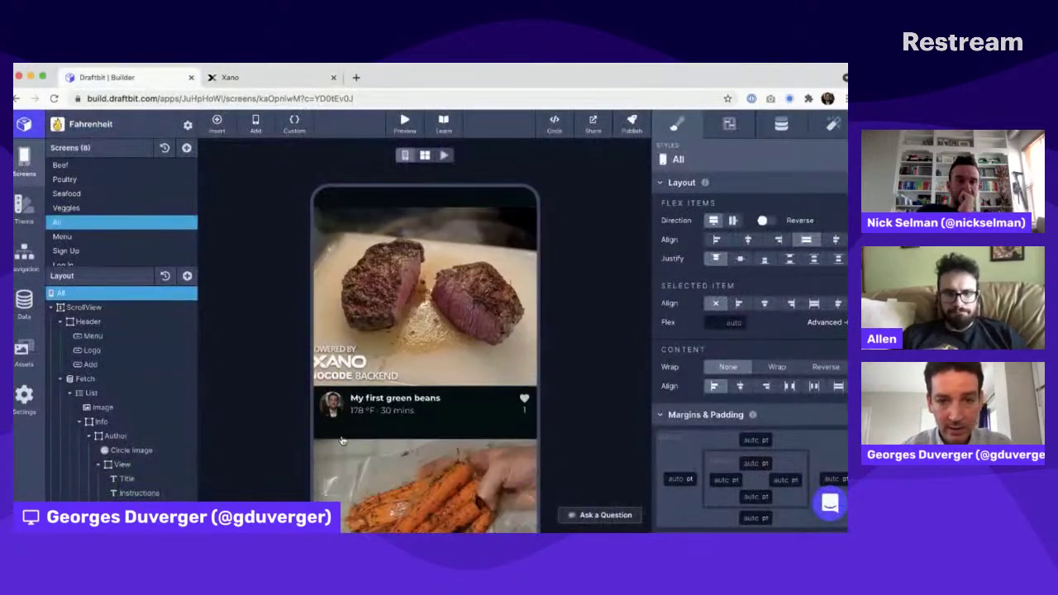
pyautogui.click(632, 124)
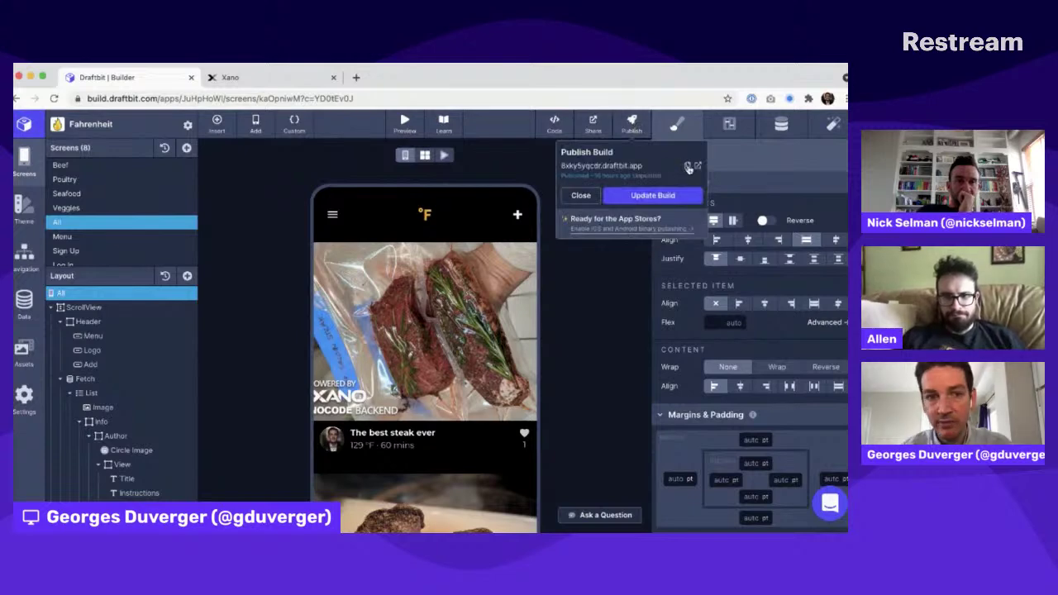
# Step: Copy the published Fahrenheit app link and open the live web app in a new tab
pyautogui.click(686, 165)
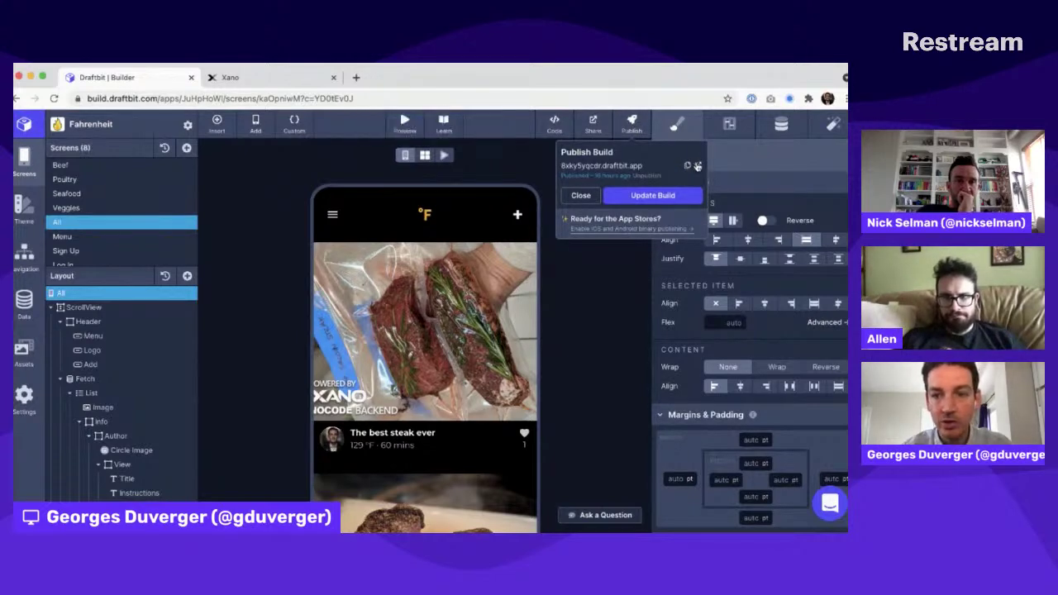
pyautogui.click(698, 166)
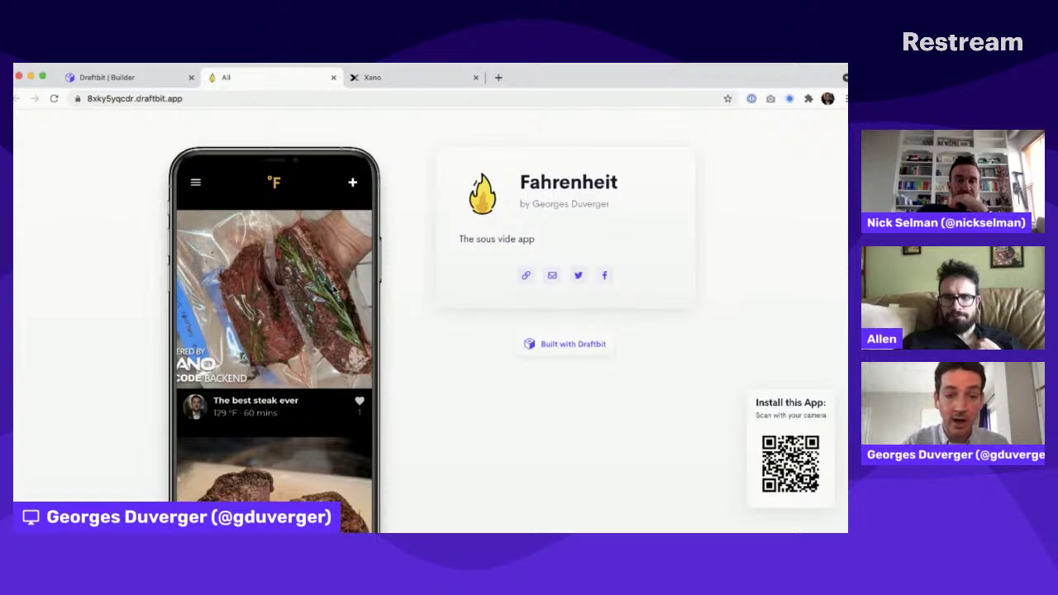
pyautogui.scroll(-2, 385, 243)
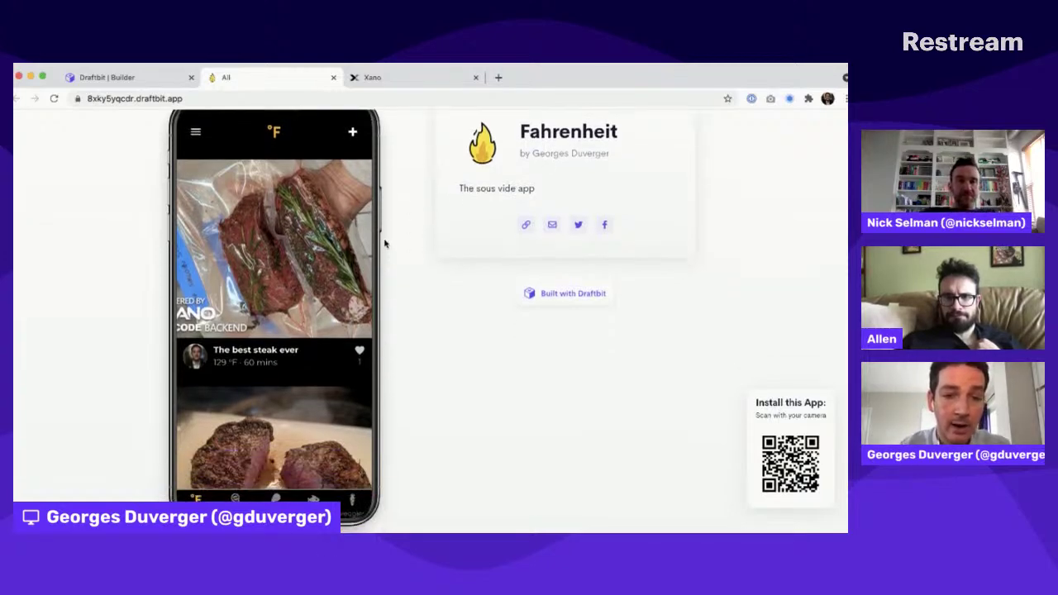
pyautogui.scroll(-1, 384, 243)
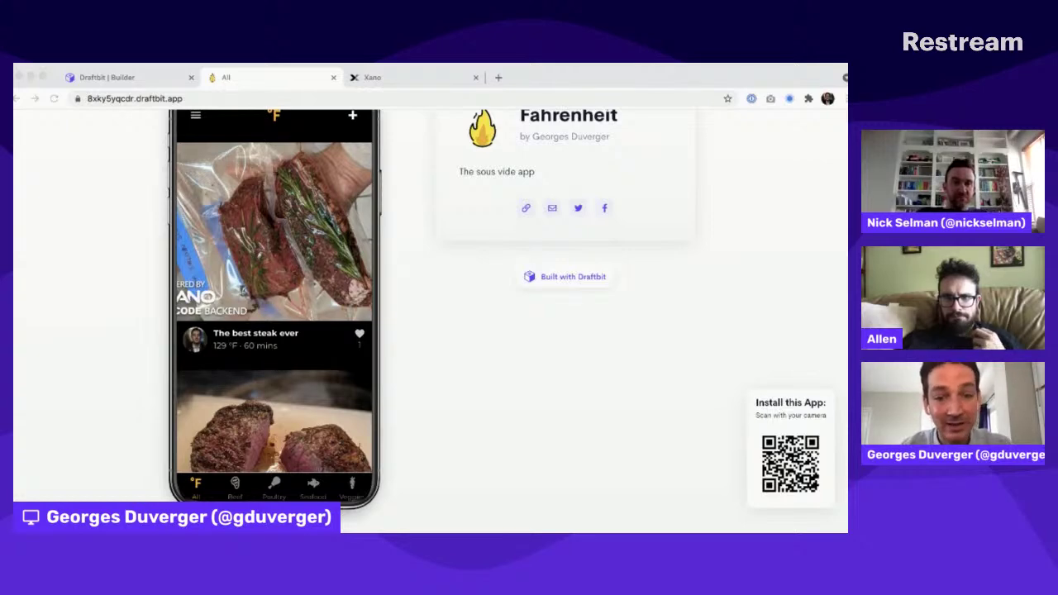
pyautogui.click(340, 250)
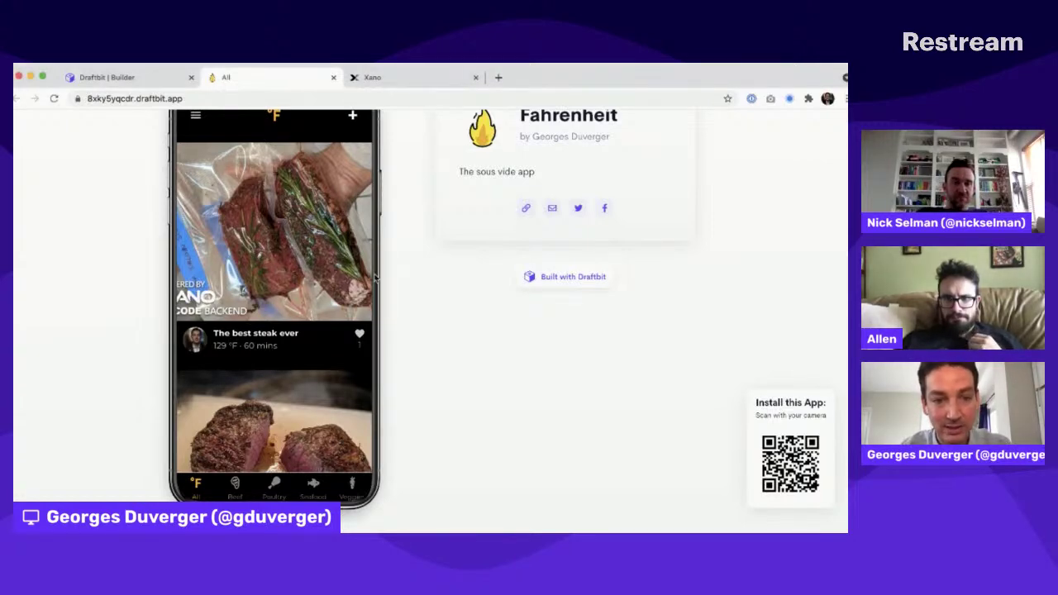
pyautogui.scroll(3, 425, 296)
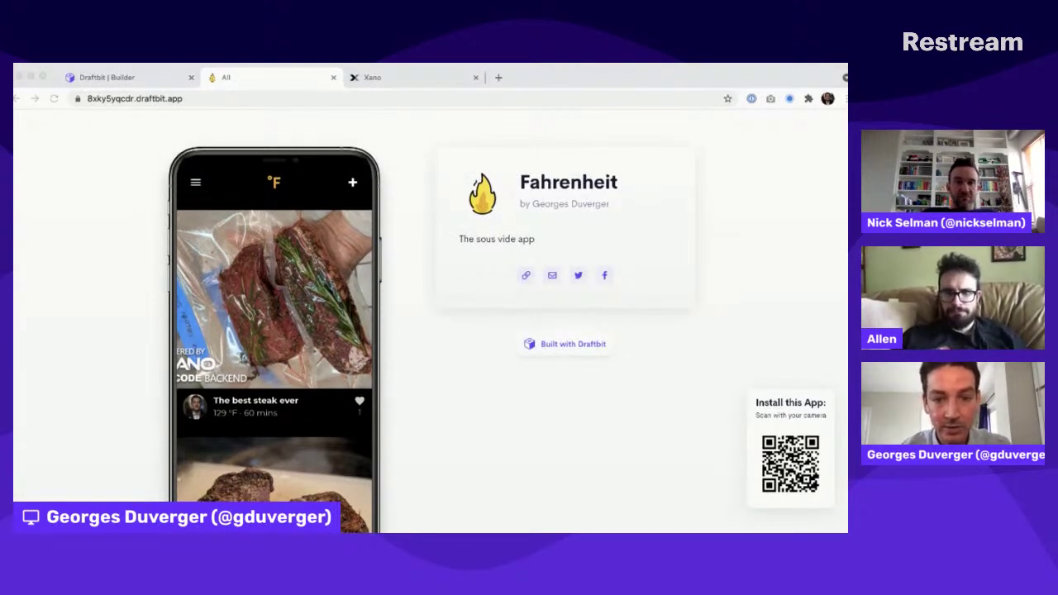
pyautogui.click(304, 216)
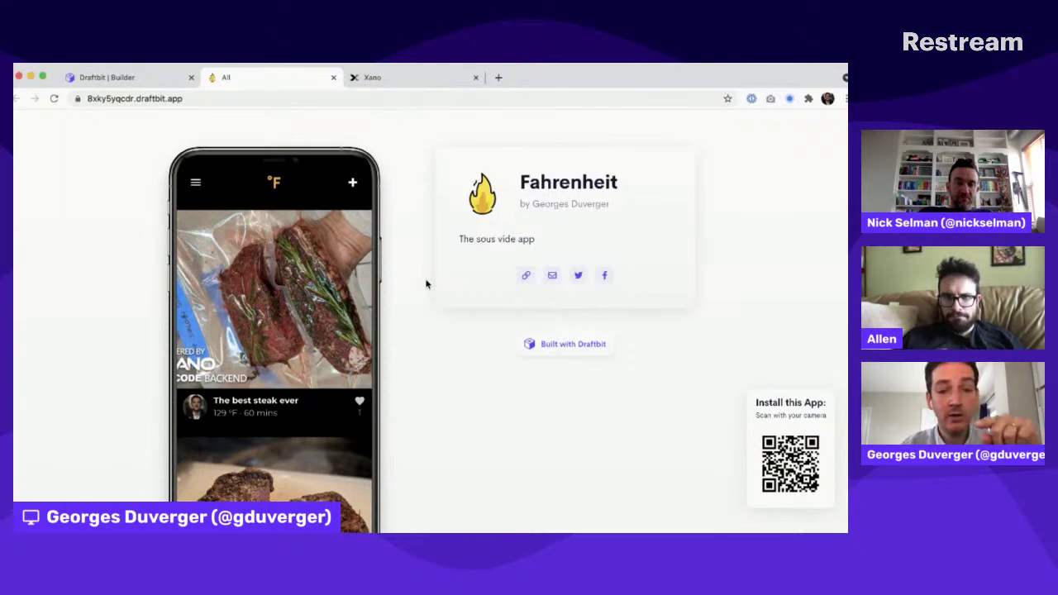
# Step: Scroll the live app's sous vide recipe feed, led by 'The best steak ever'
pyautogui.press('super+Tab')
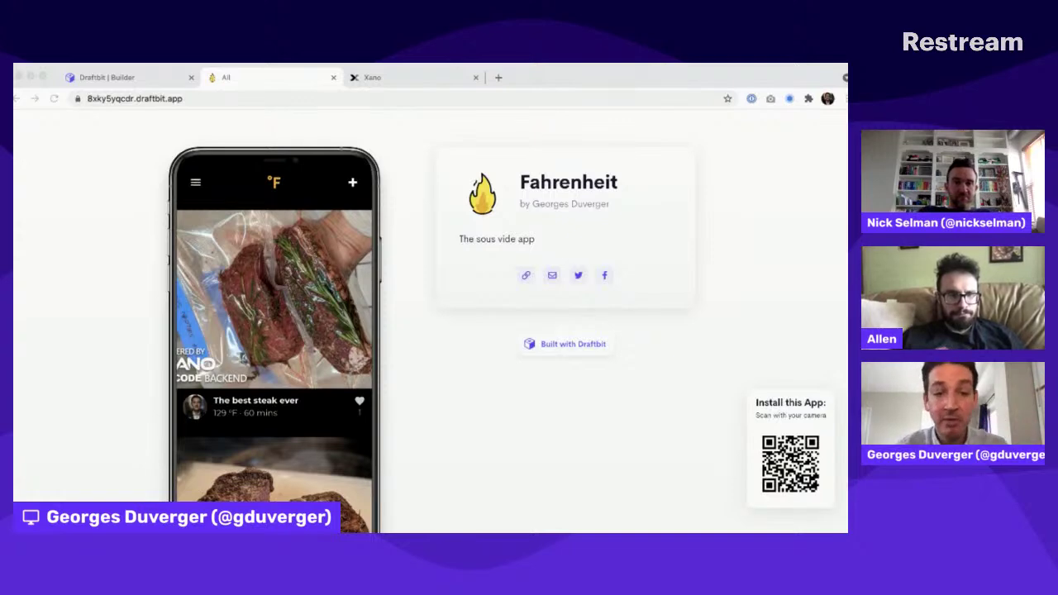
pyautogui.click(286, 274)
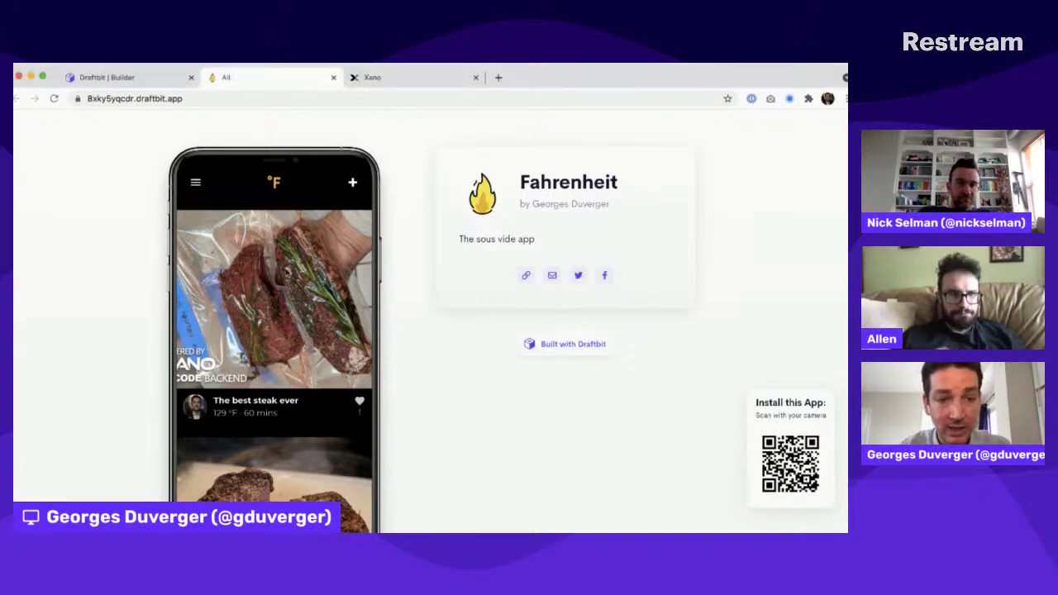
pyautogui.scroll(-2, 416, 303)
pyautogui.scroll(-3, 310, 244)
pyautogui.scroll(3, 310, 244)
pyautogui.scroll(2, 307, 239)
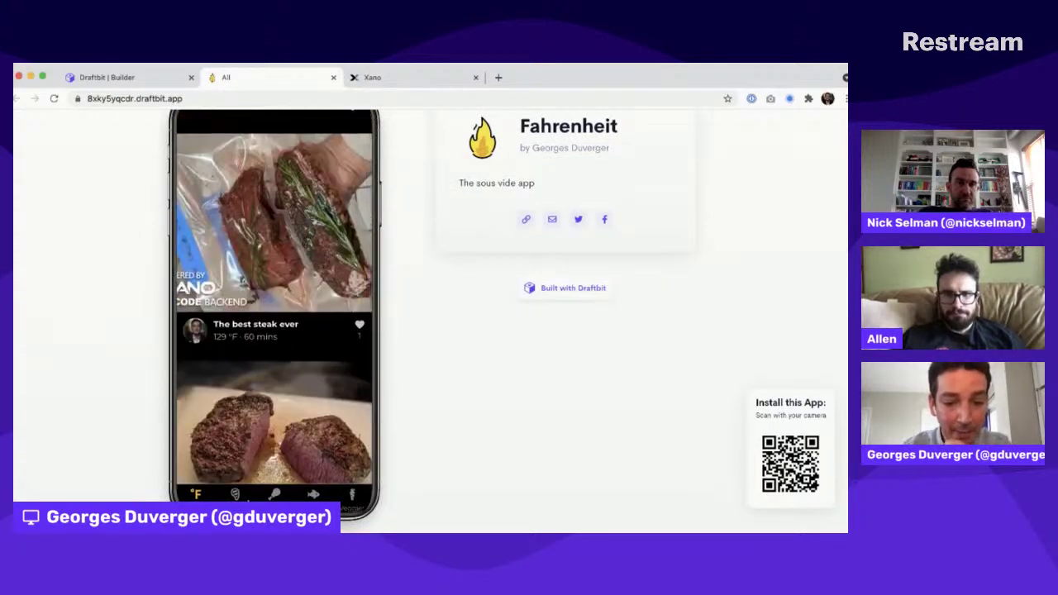
# Step: Cycle the live app through the Beef, Poultry, Seafood and Veggies categories and back to All
pyautogui.click(235, 493)
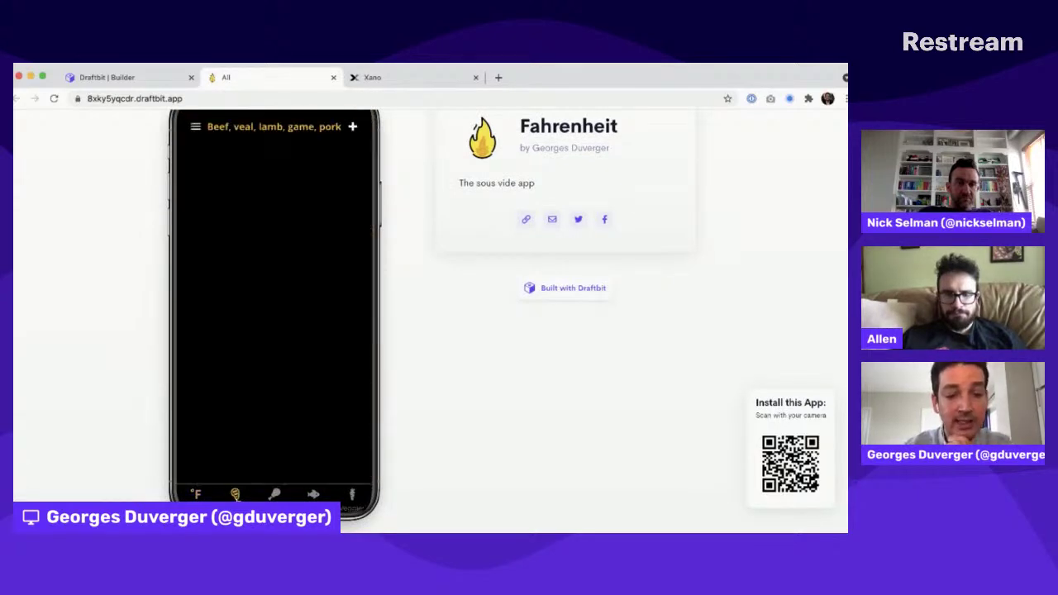
pyautogui.click(276, 492)
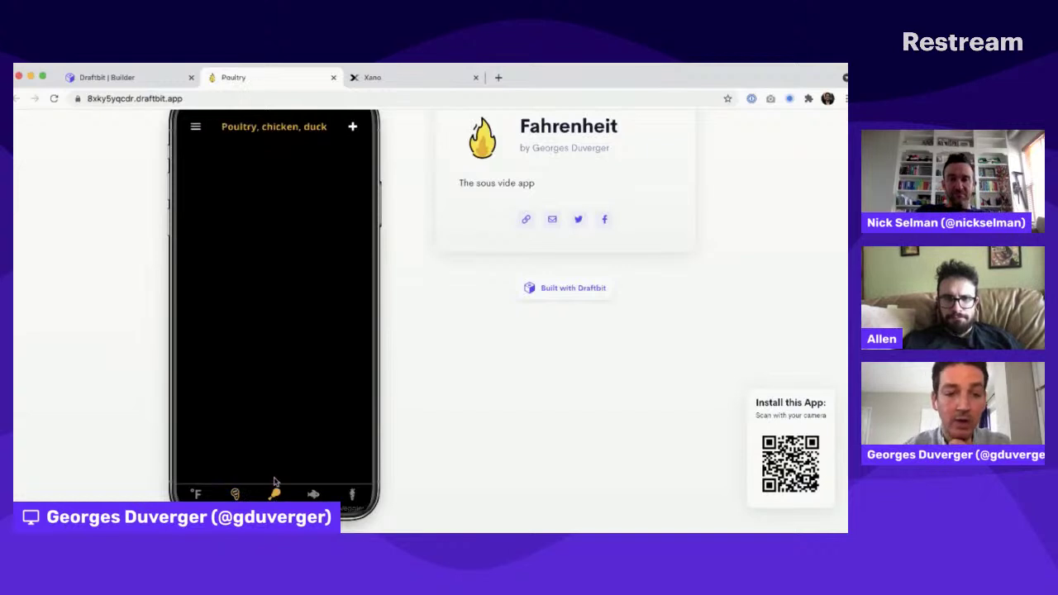
pyautogui.scroll(-1, 275, 485)
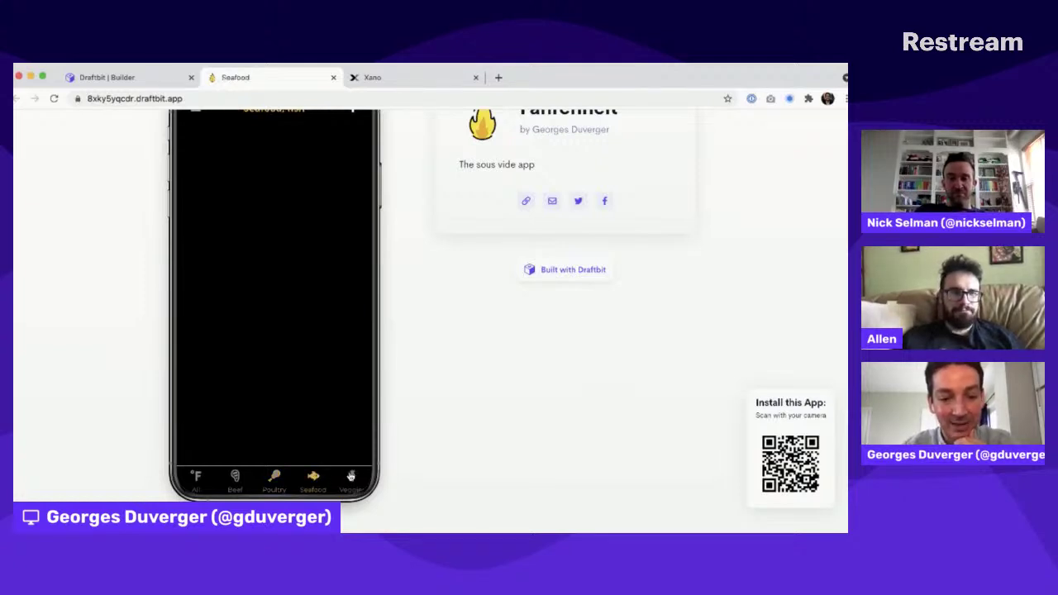
pyautogui.scroll(3, 267, 476)
pyautogui.scroll(-2, 266, 475)
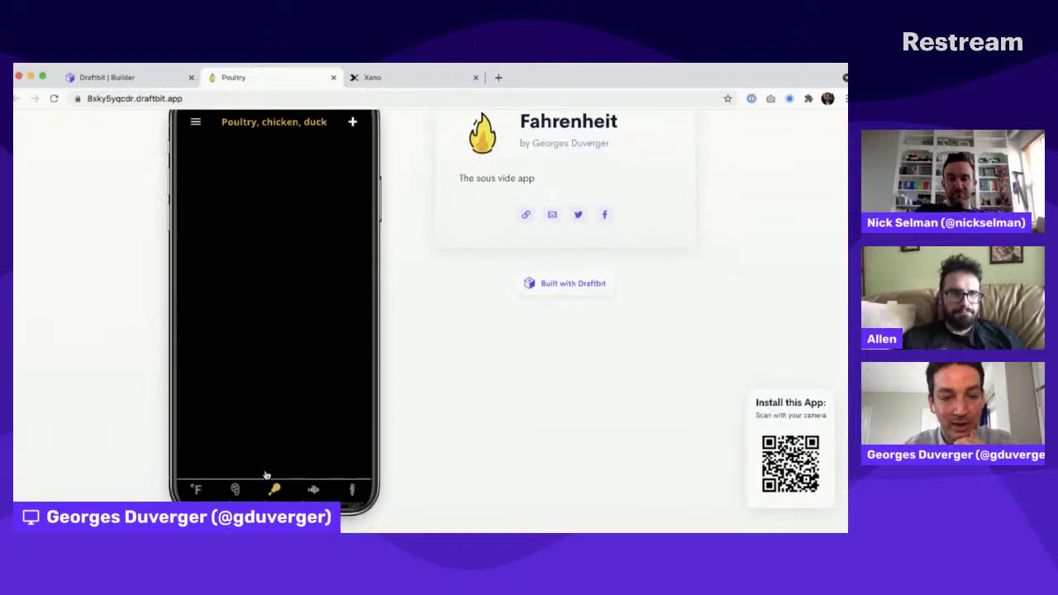
pyautogui.click(235, 498)
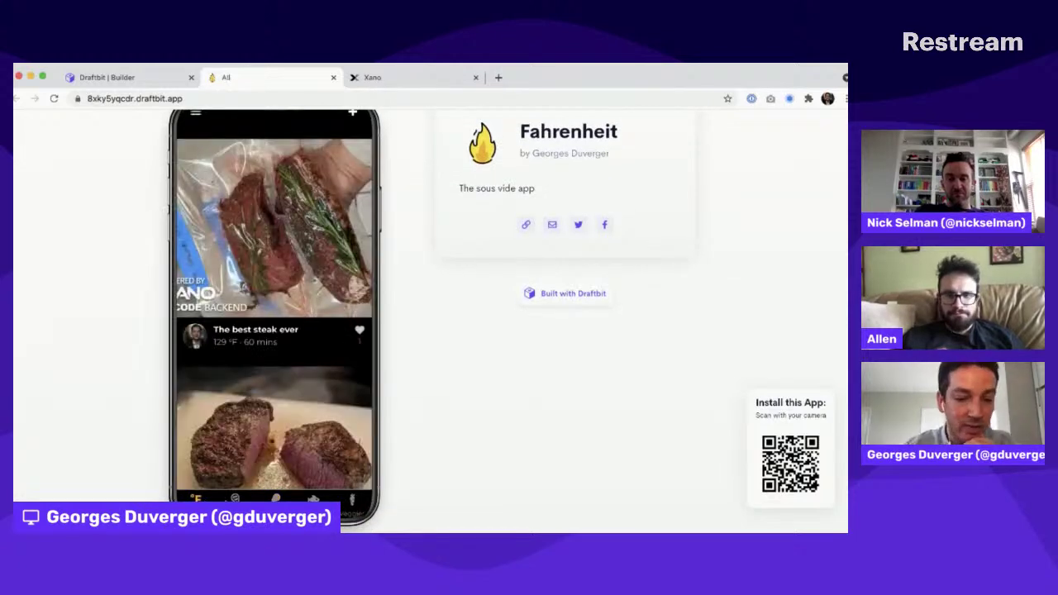
pyautogui.click(275, 498)
pyautogui.click(314, 498)
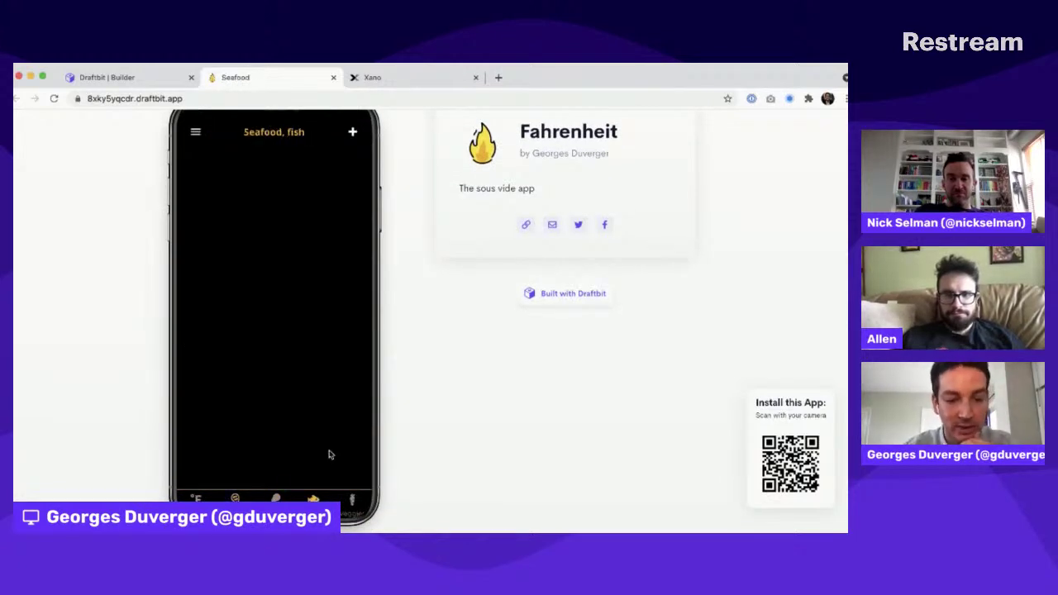
pyautogui.scroll(-1, 337, 429)
pyautogui.click(353, 478)
pyautogui.click(195, 475)
# Step: Recheck the Beef recipes, then return to the All recipes feed
pyautogui.click(235, 479)
pyautogui.scroll(3, 294, 345)
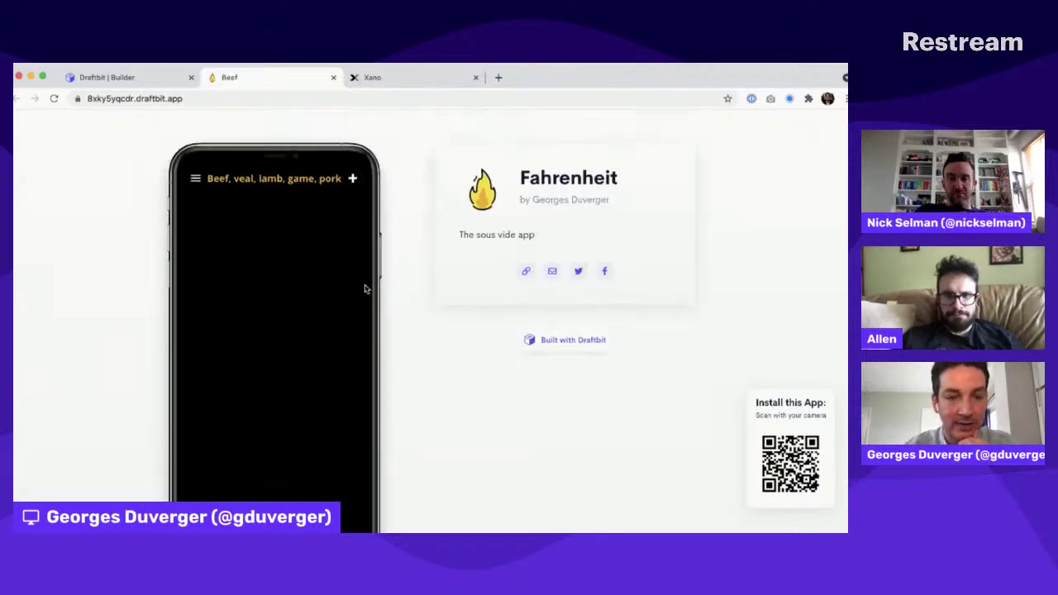
pyautogui.scroll(-3, 390, 256)
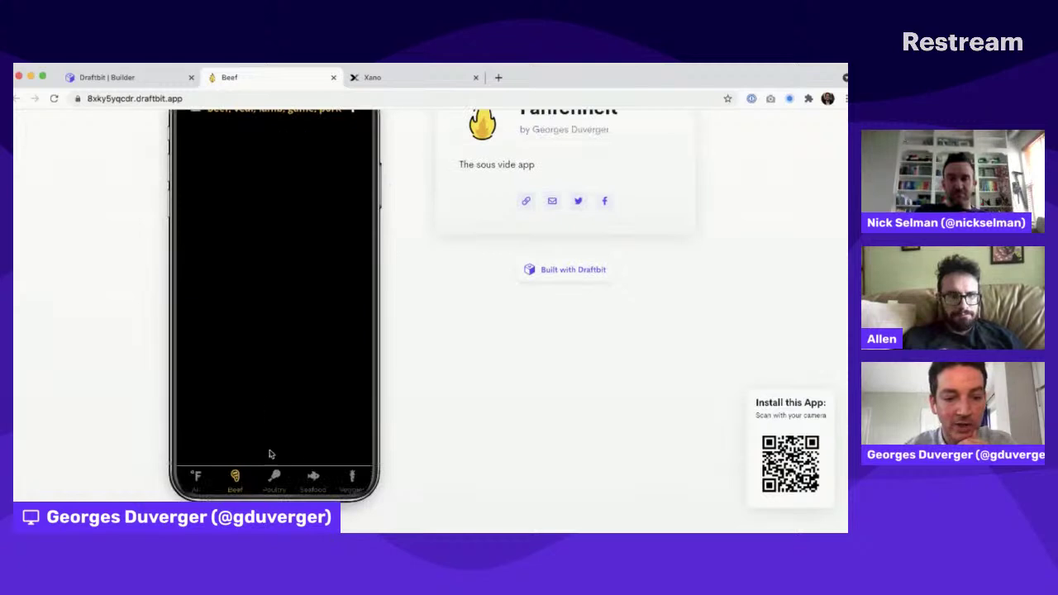
pyautogui.click(212, 476)
pyautogui.scroll(3, 254, 345)
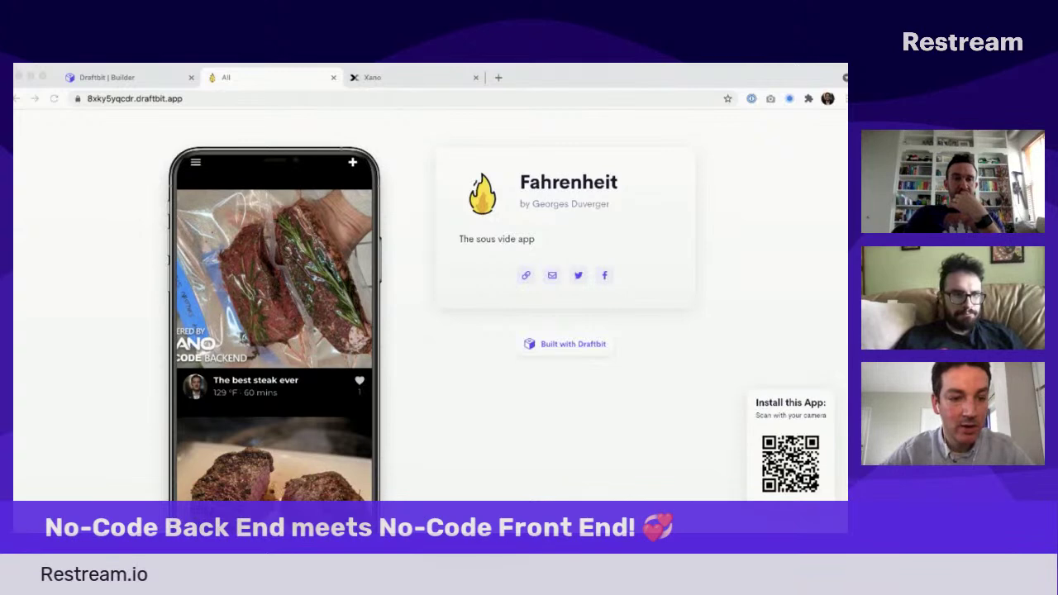
# Step: Open and close the app's hamburger menu, then scroll the All recipes feed
pyautogui.click(261, 247)
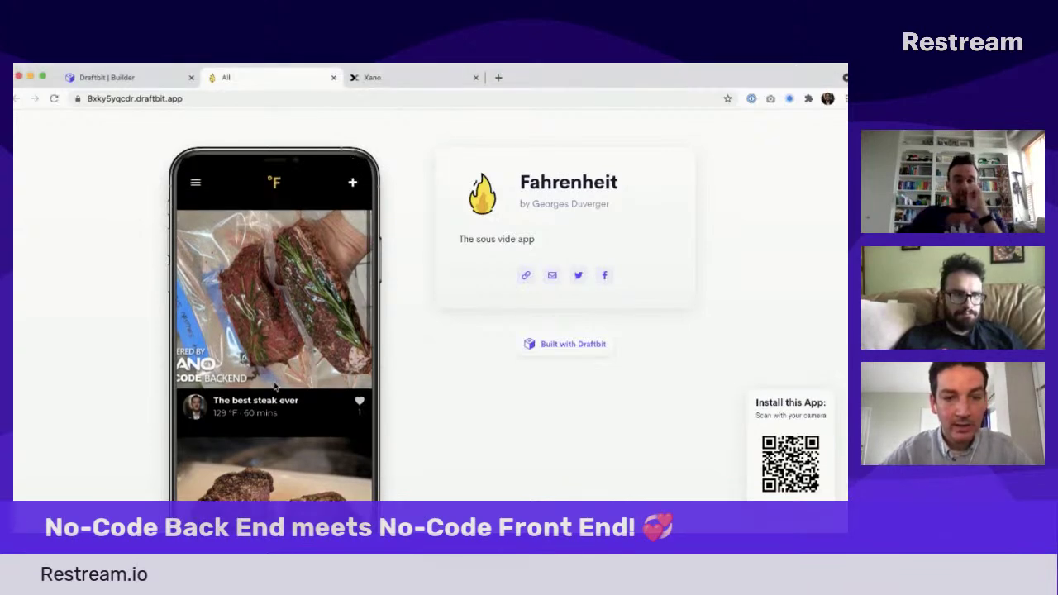
pyautogui.click(196, 183)
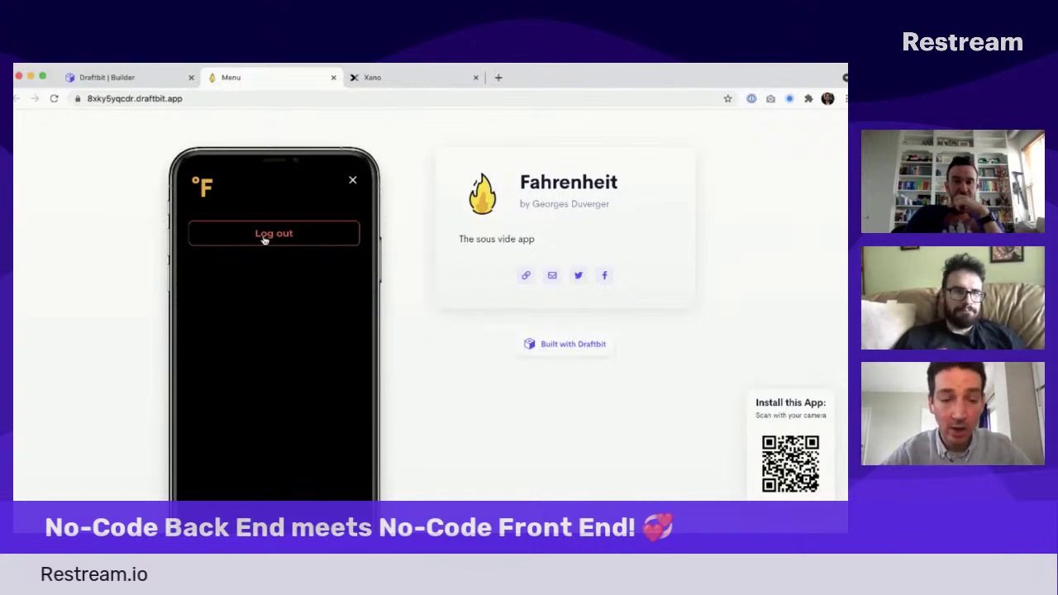
pyautogui.click(352, 183)
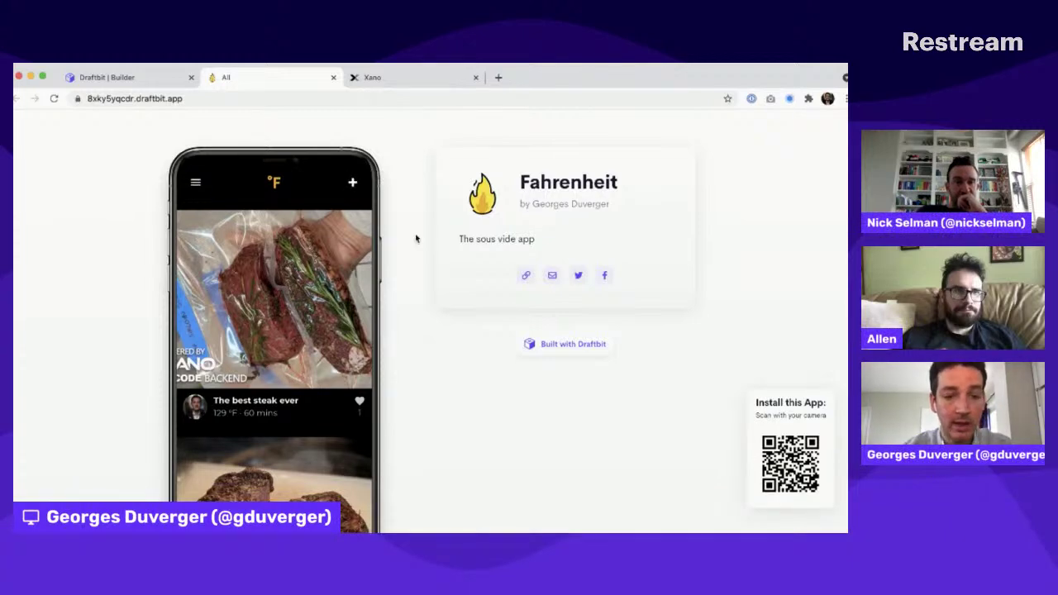
pyautogui.scroll(-3, 416, 238)
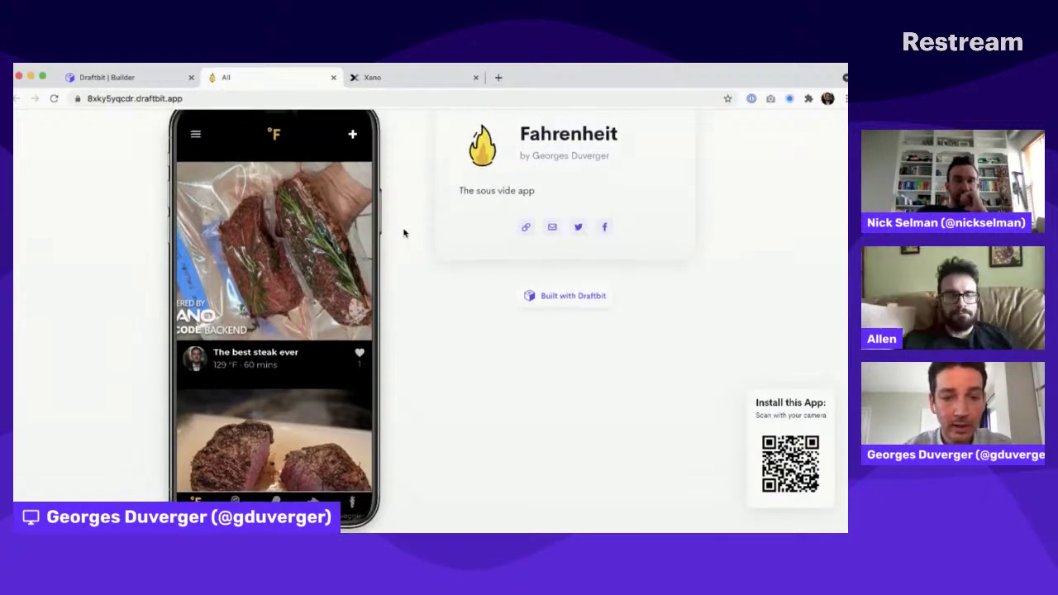
pyautogui.scroll(1, 404, 234)
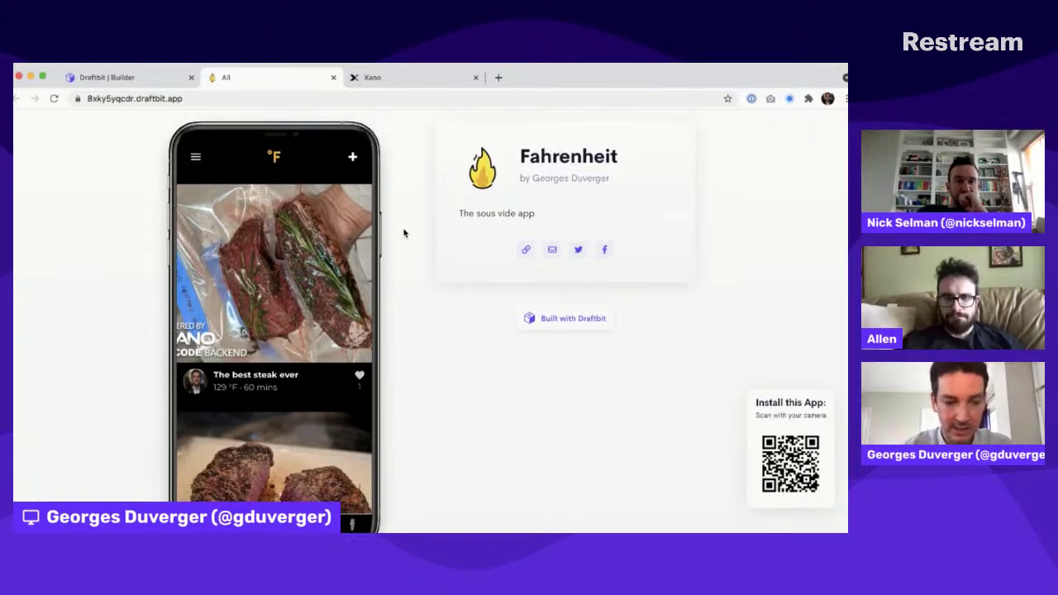
pyautogui.scroll(-2, 300, 317)
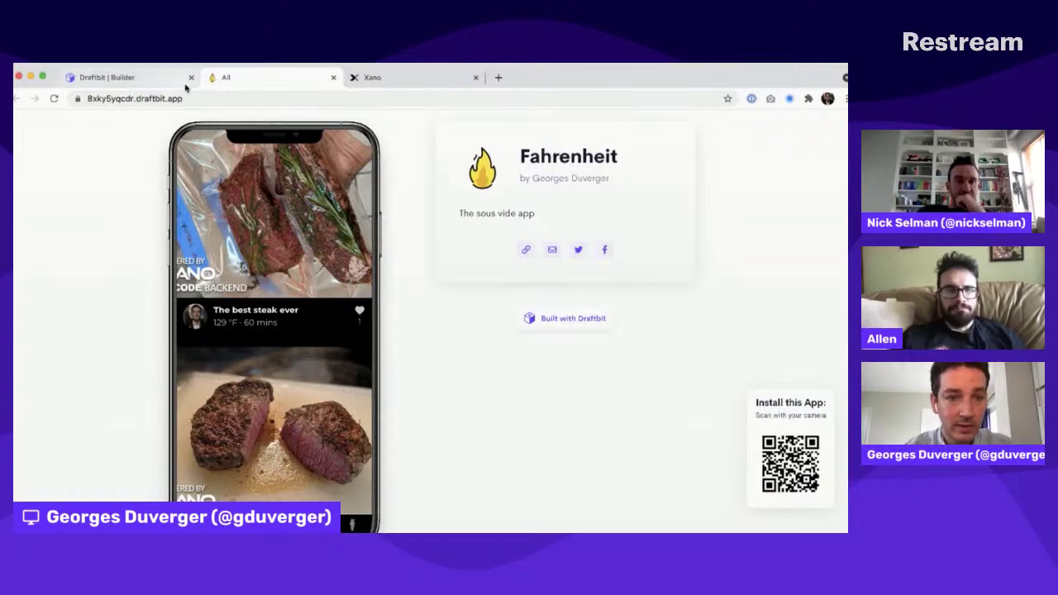
# Step: Run Fahrenheit's All screen in Preview mode, trying Beef and Poultry before returning to All
pyautogui.click(146, 78)
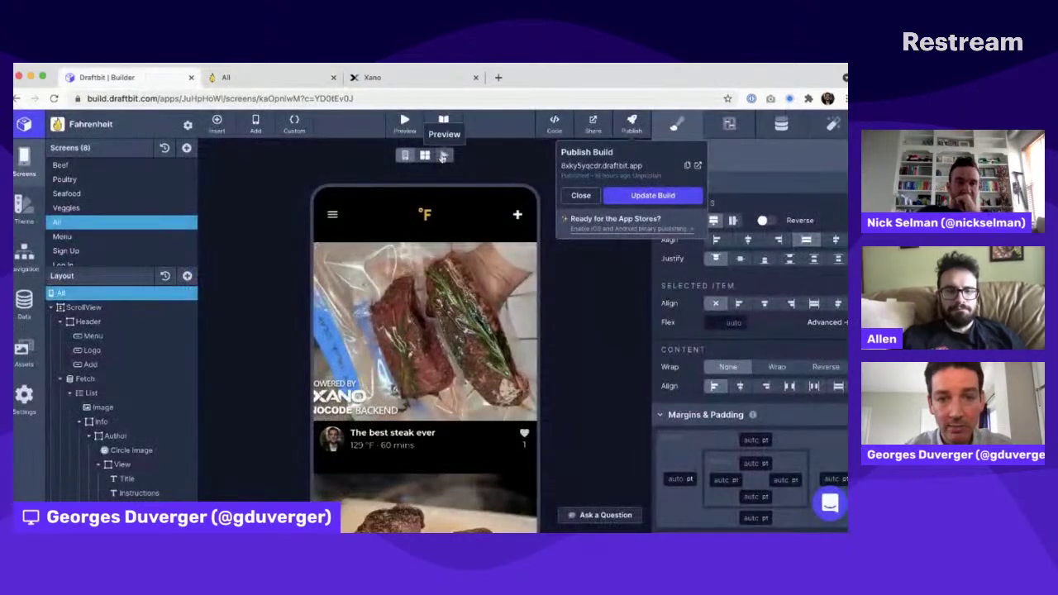
pyautogui.click(444, 157)
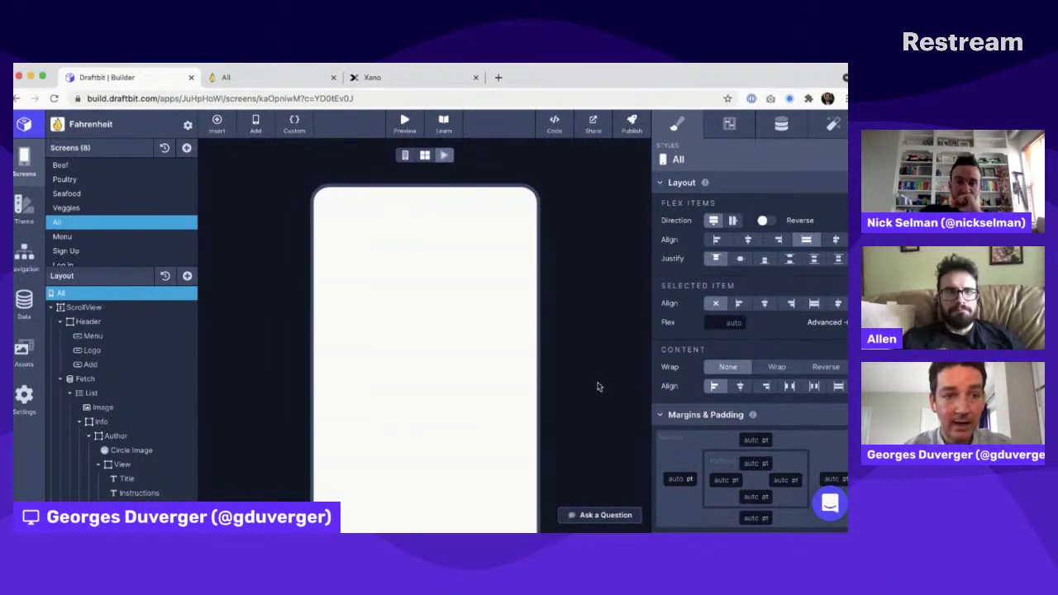
pyautogui.scroll(-1, 598, 386)
pyautogui.scroll(-3, 600, 387)
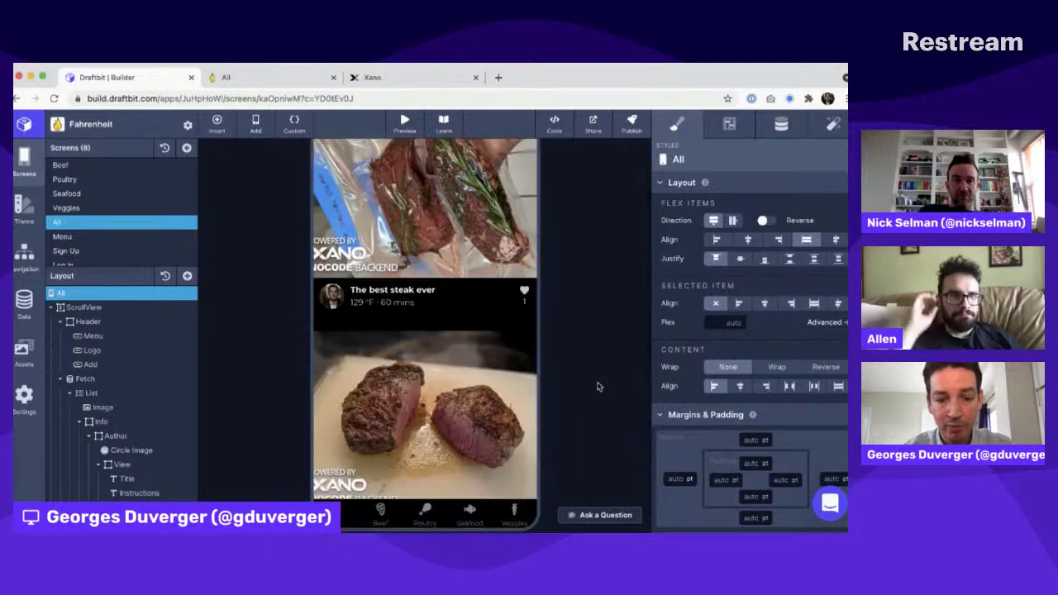
pyautogui.click(379, 486)
pyautogui.click(424, 482)
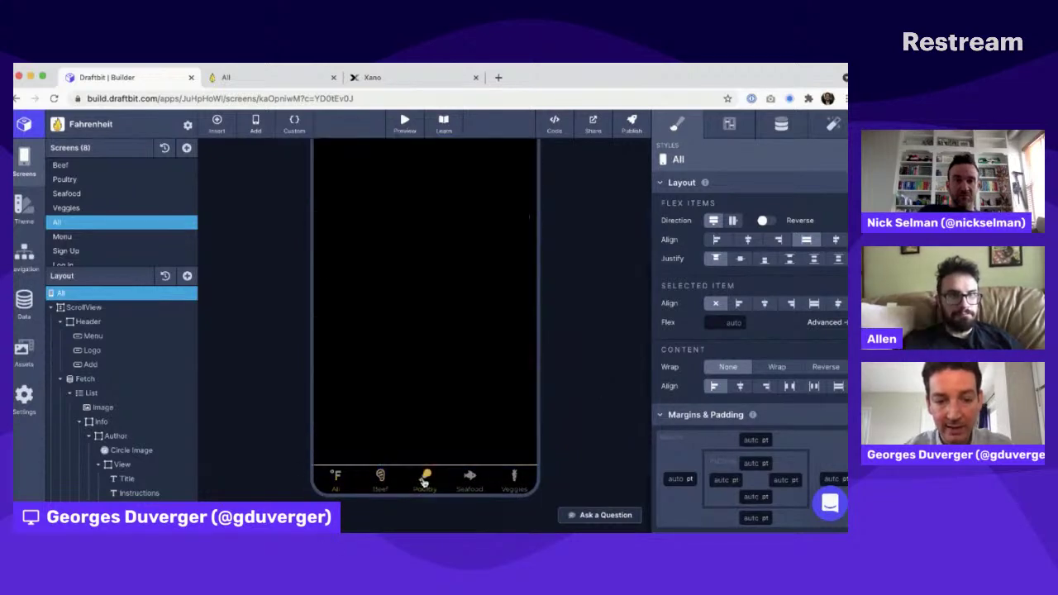
pyautogui.click(340, 479)
pyautogui.scroll(3, 579, 347)
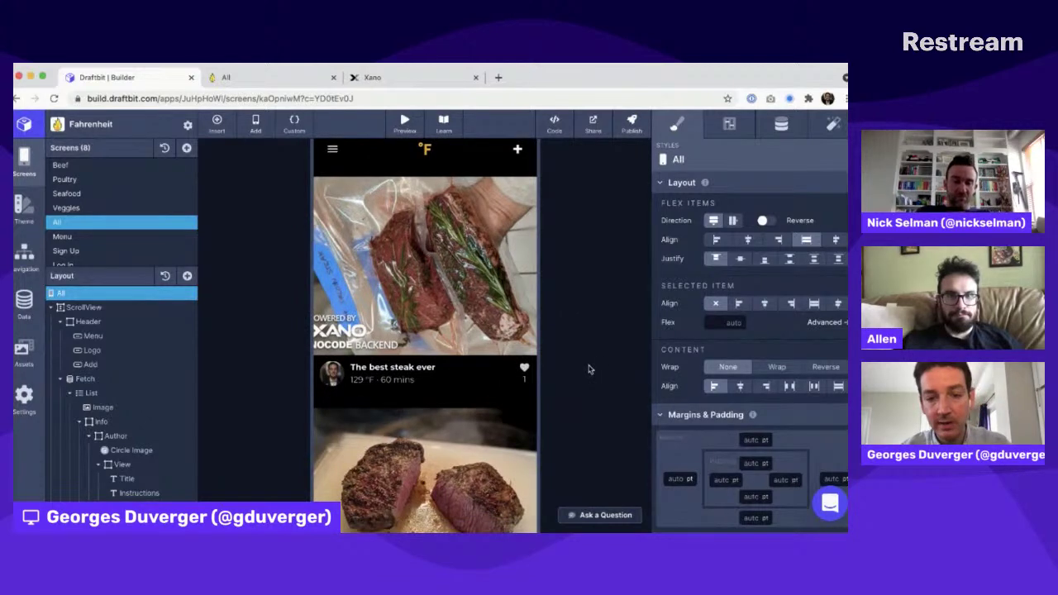
# Step: Review the two like records in Xano's likes table, then go back to the Draftbit builder
pyautogui.click(397, 77)
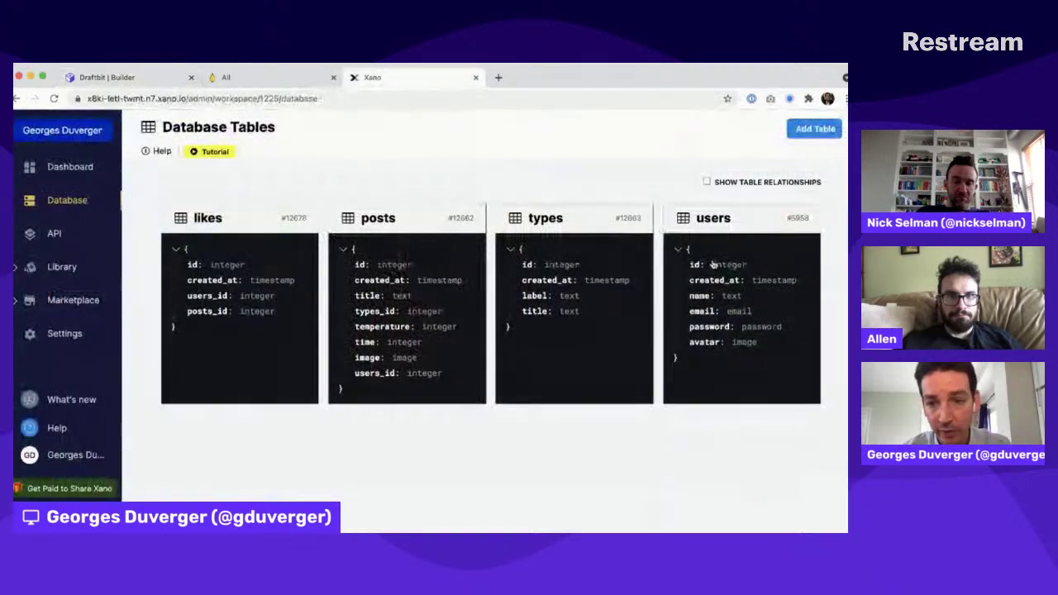
pyautogui.click(244, 278)
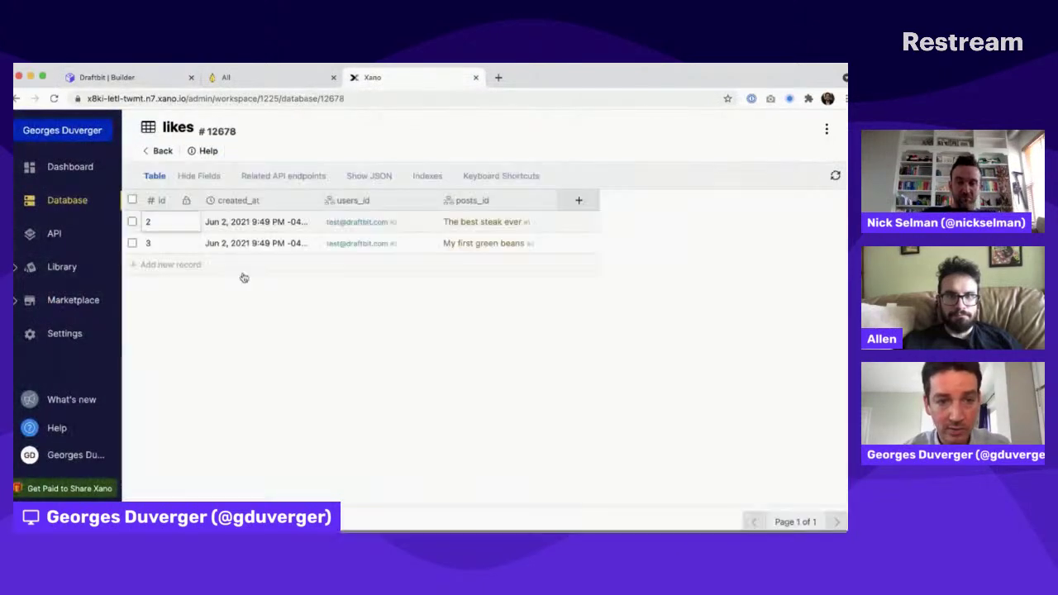
pyautogui.press('super+r')
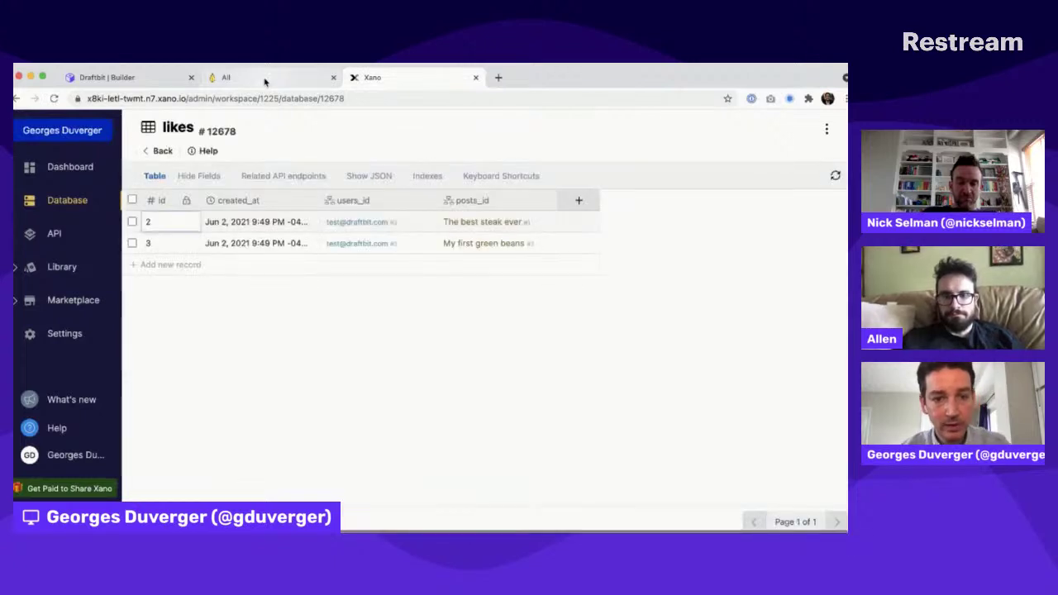
pyautogui.click(227, 79)
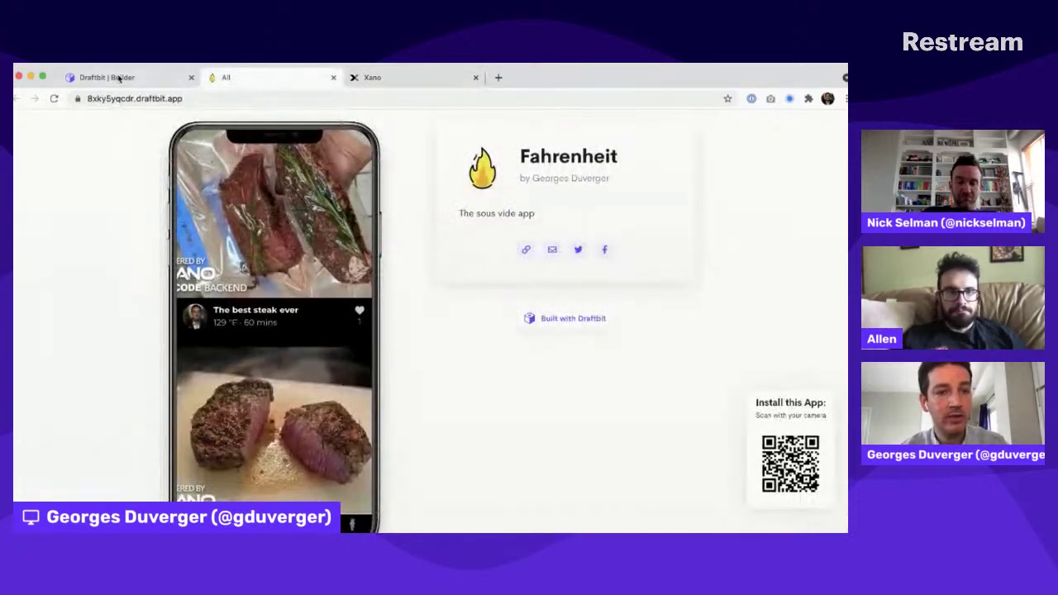
pyautogui.click(119, 79)
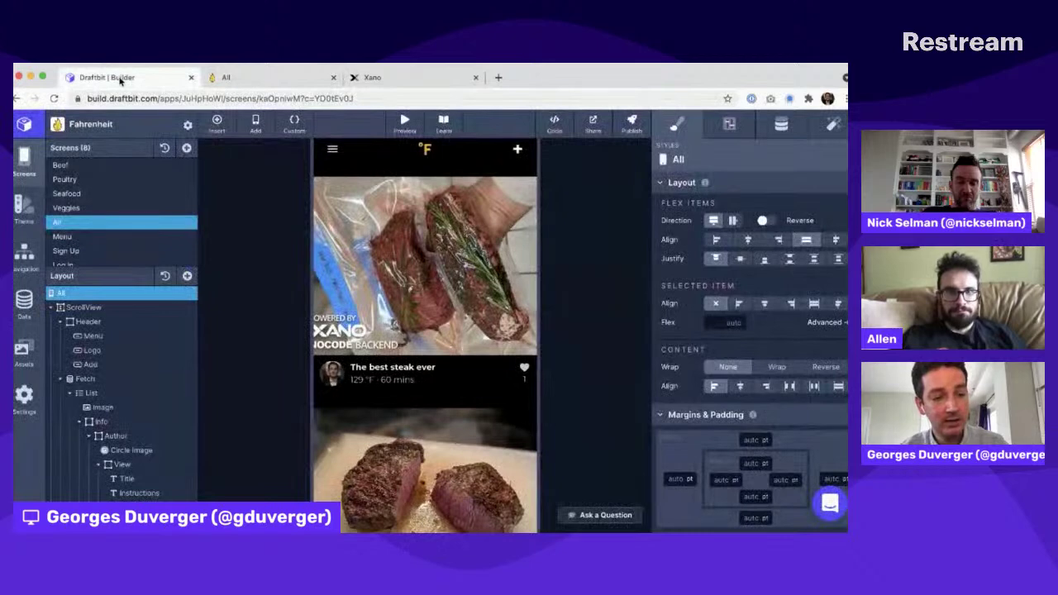
pyautogui.click(407, 123)
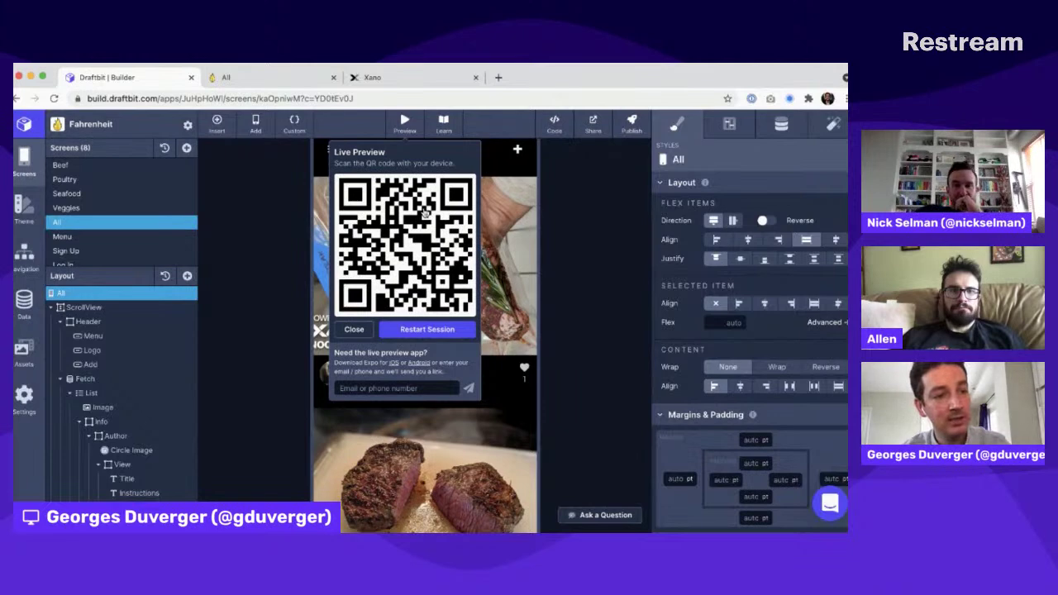
pyautogui.click(608, 224)
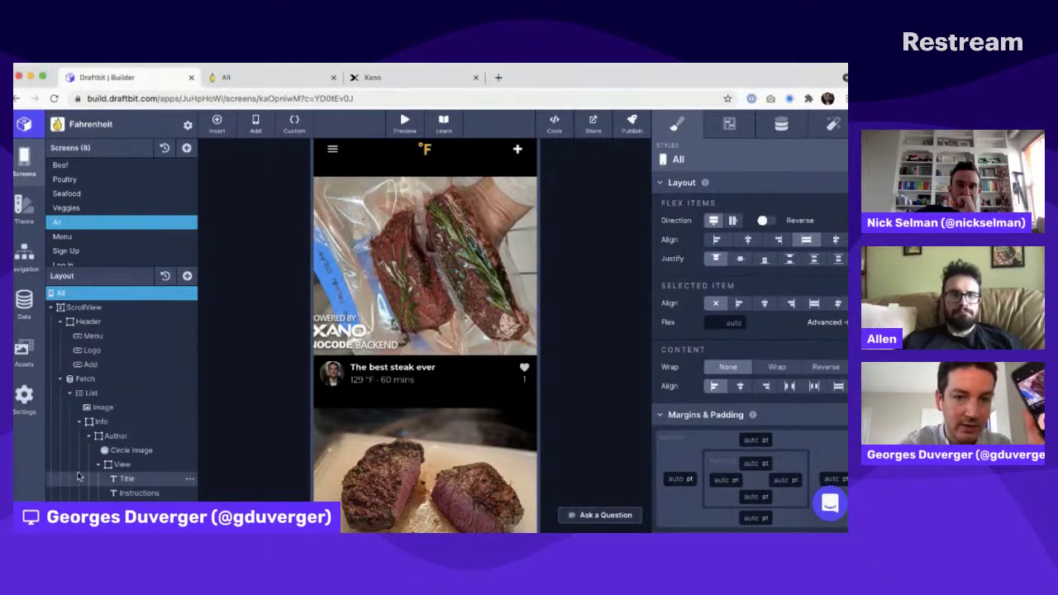
# Step: Reload Xano's likes table until it shows only the likes for 'The best steak ever' and 'My first green beans'
pyautogui.click(368, 77)
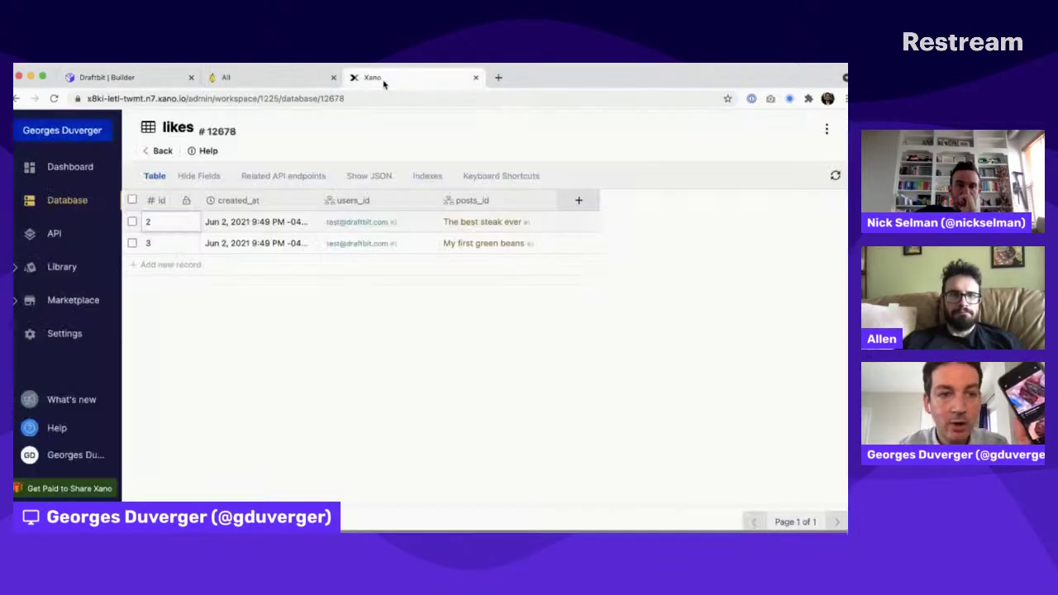
pyautogui.click(55, 99)
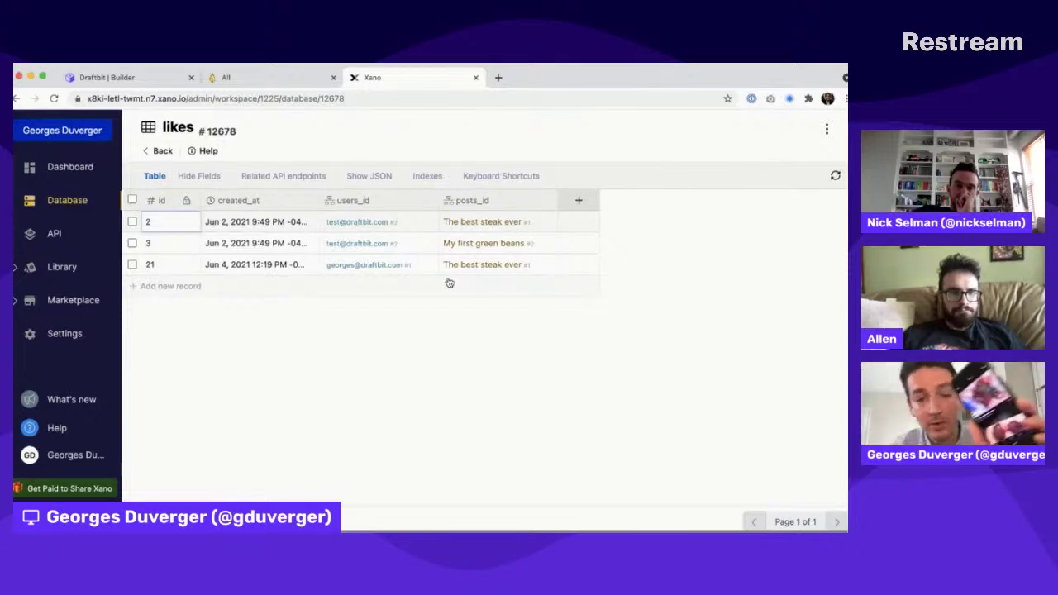
pyautogui.press('super+Tab')
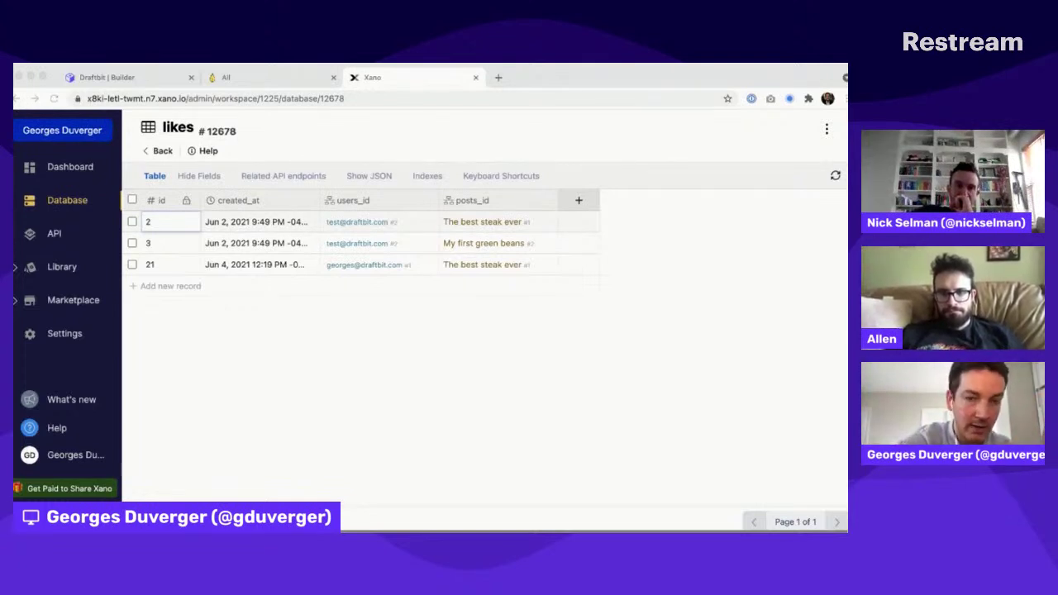
pyautogui.click(410, 214)
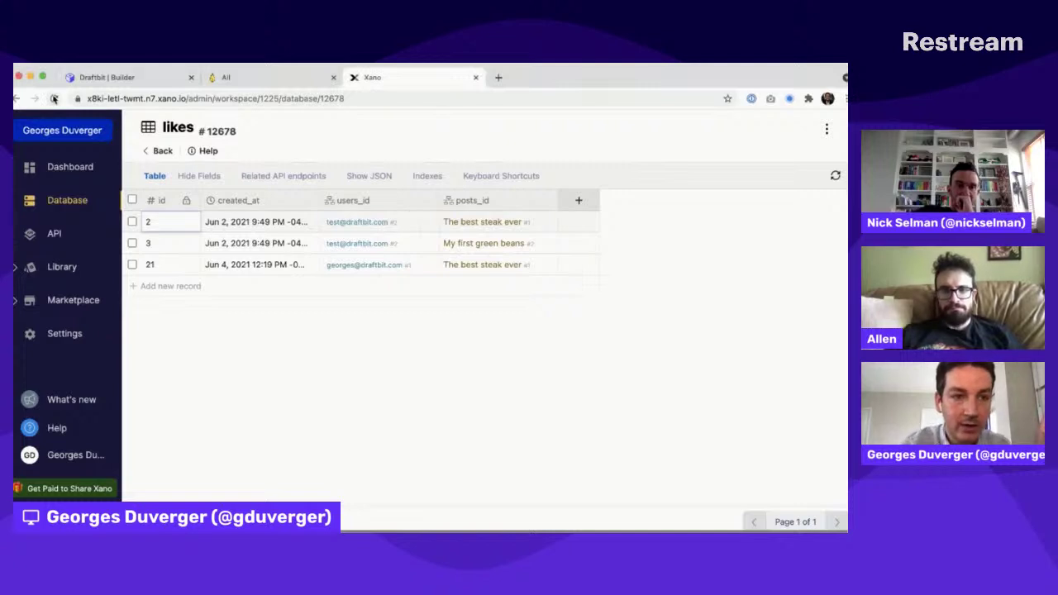
pyautogui.press('super+r')
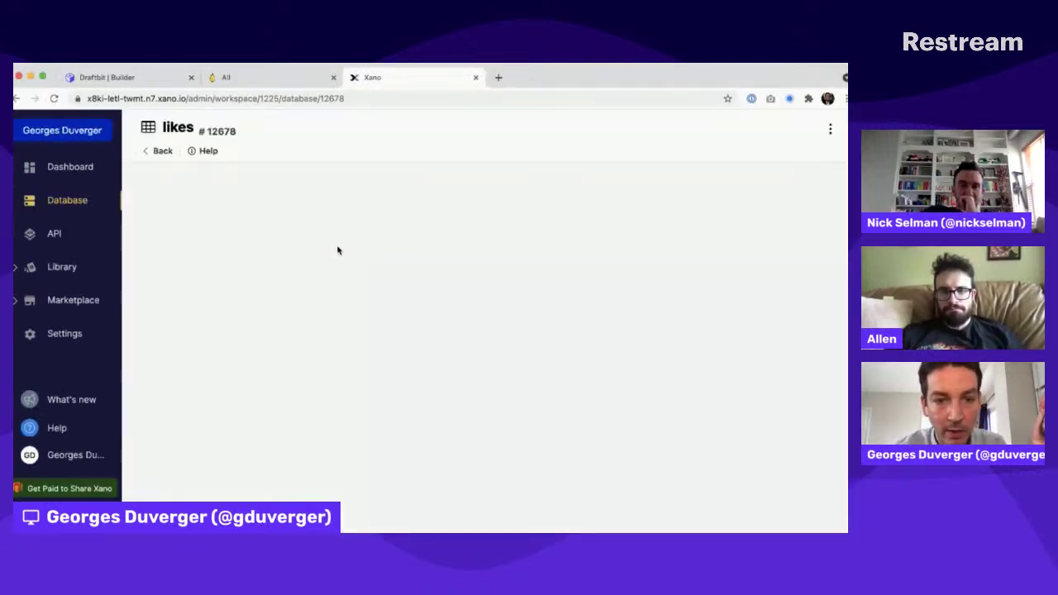
pyautogui.press('super+Tab')
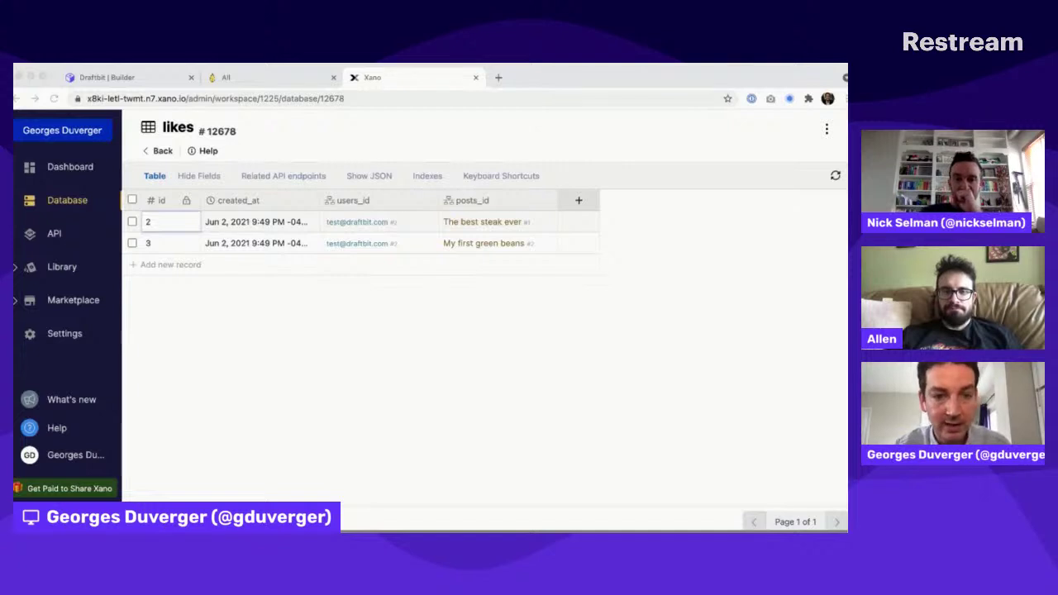
pyautogui.click(186, 216)
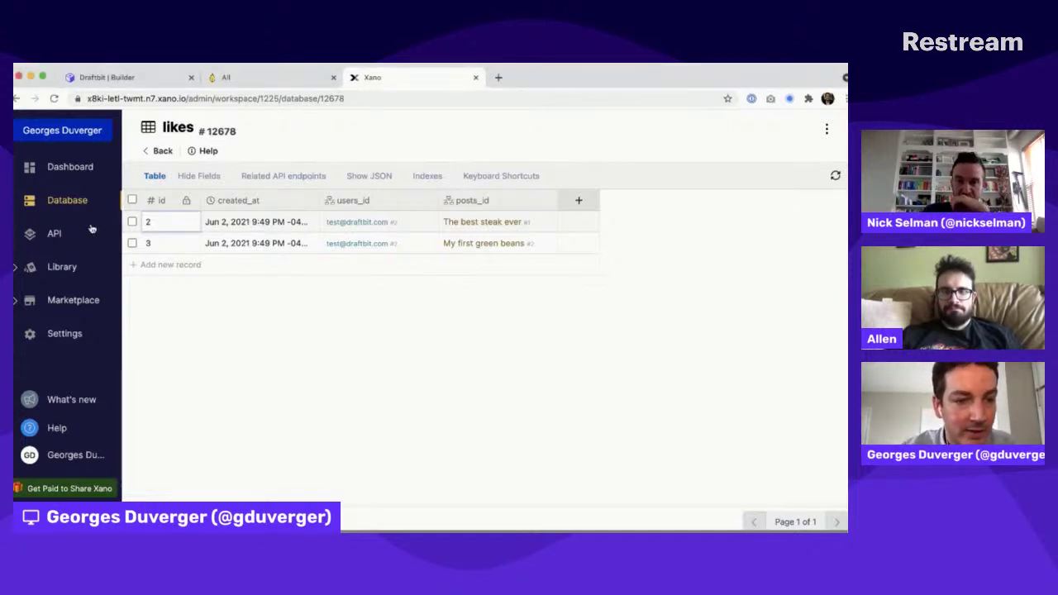
# Step: Open the Fahrenheit API group's GET /posts endpoint and its Query all Records from posts step
pyautogui.click(58, 236)
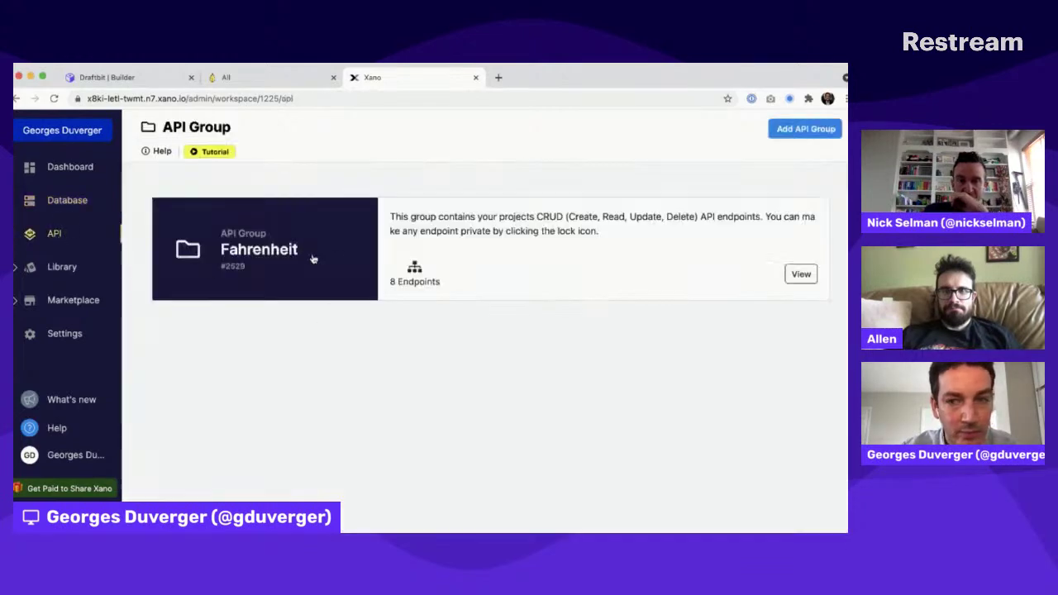
pyautogui.click(312, 259)
pyautogui.scroll(-2, 313, 259)
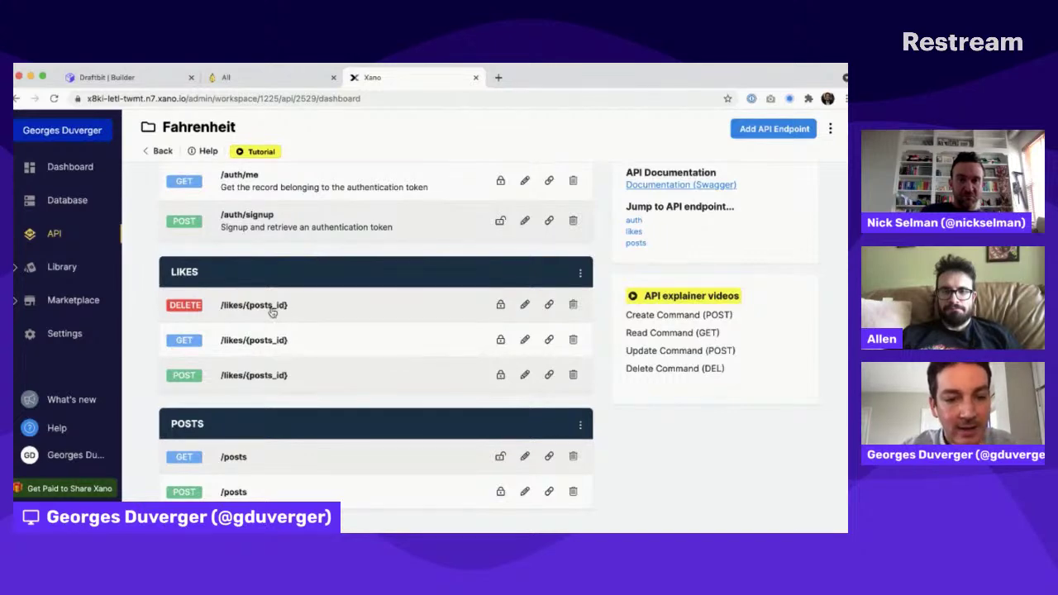
pyautogui.scroll(1, 272, 312)
pyautogui.scroll(-1, 260, 353)
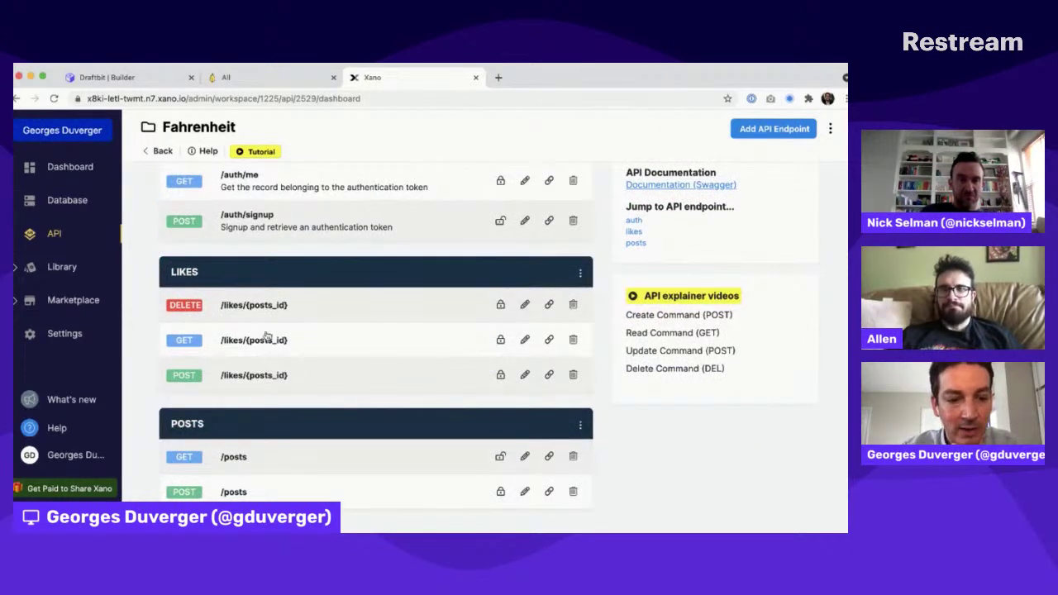
pyautogui.click(236, 459)
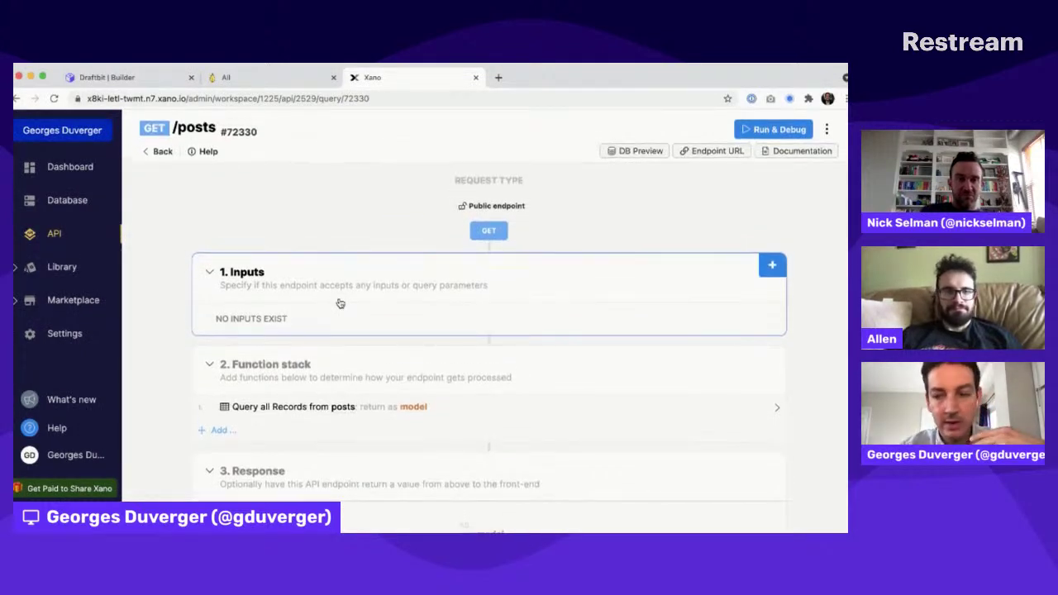
pyautogui.scroll(-2, 340, 303)
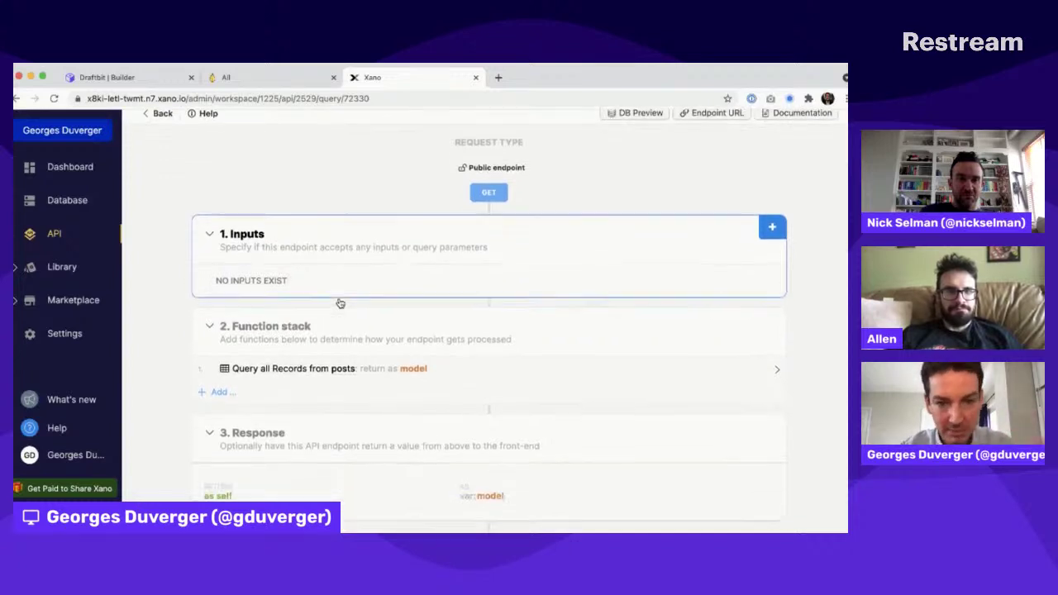
pyautogui.click(272, 351)
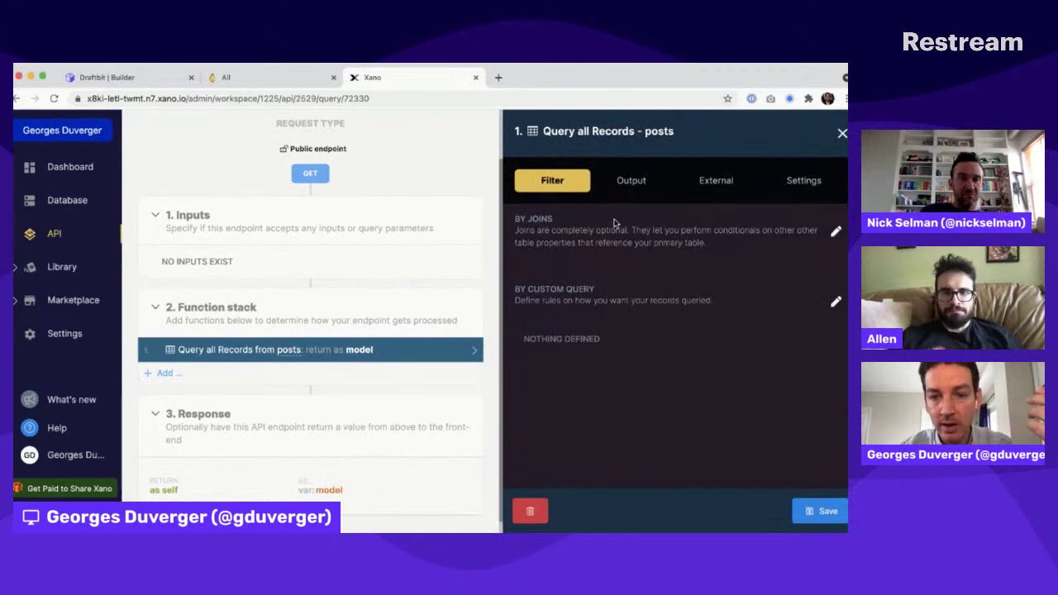
# Step: Show the posts query's Output fields and highlight the posts table's own fields
pyautogui.click(630, 181)
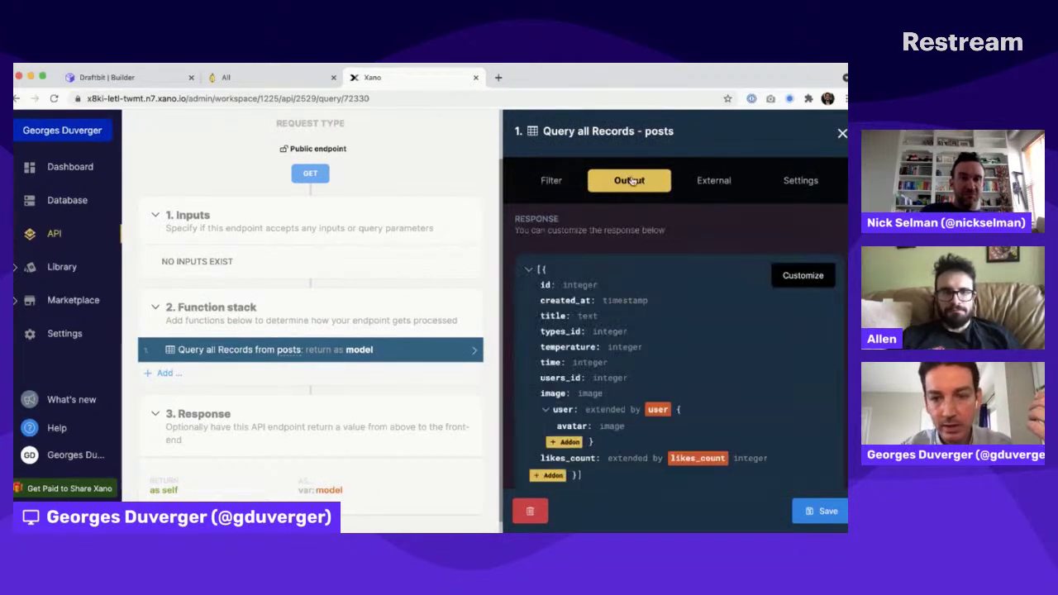
pyautogui.scroll(-2, 694, 365)
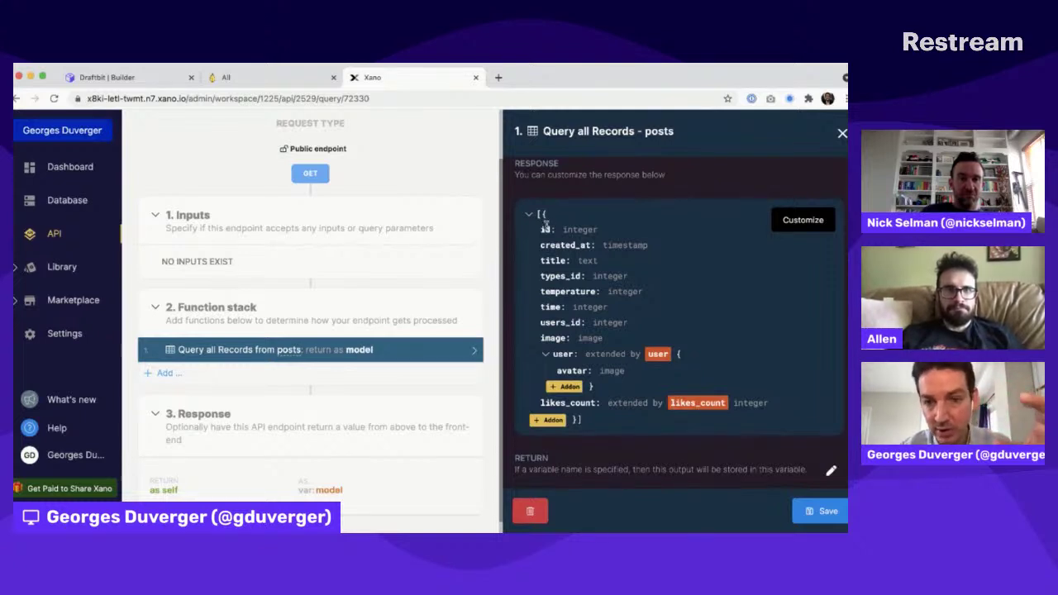
pyautogui.moveTo(539, 224); pyautogui.dragTo(573, 322)
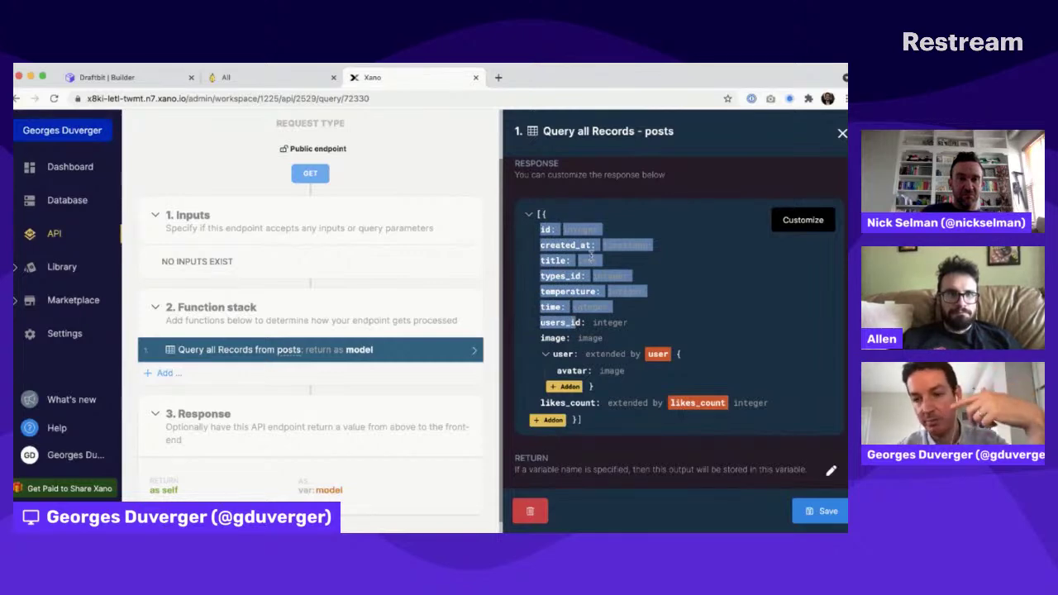
pyautogui.click(578, 293)
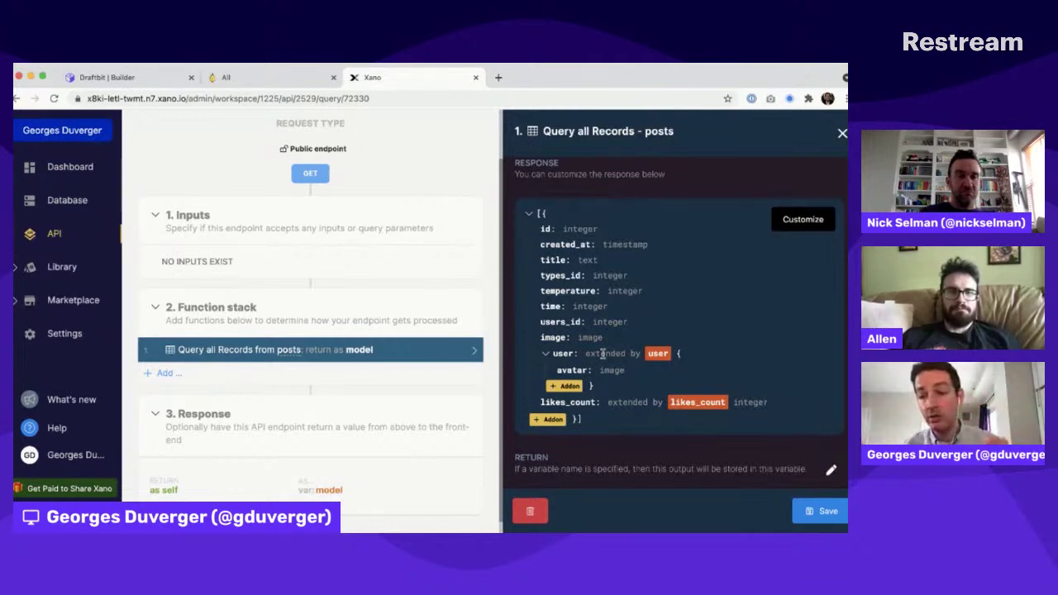
pyautogui.scroll(-1, 601, 353)
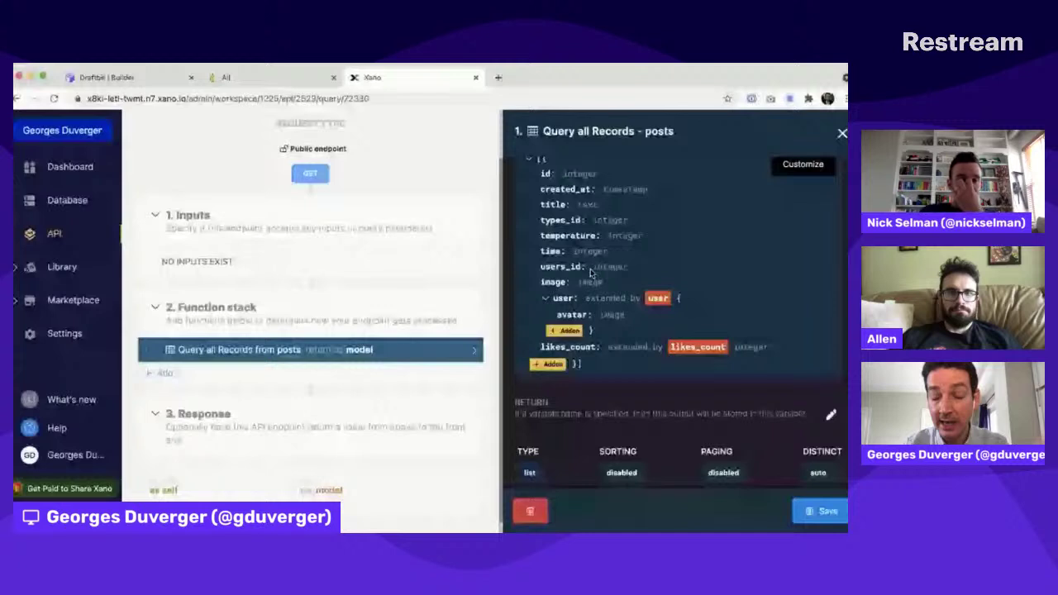
# Step: Inspect the settings of the user addon attached to each post
pyautogui.click(655, 298)
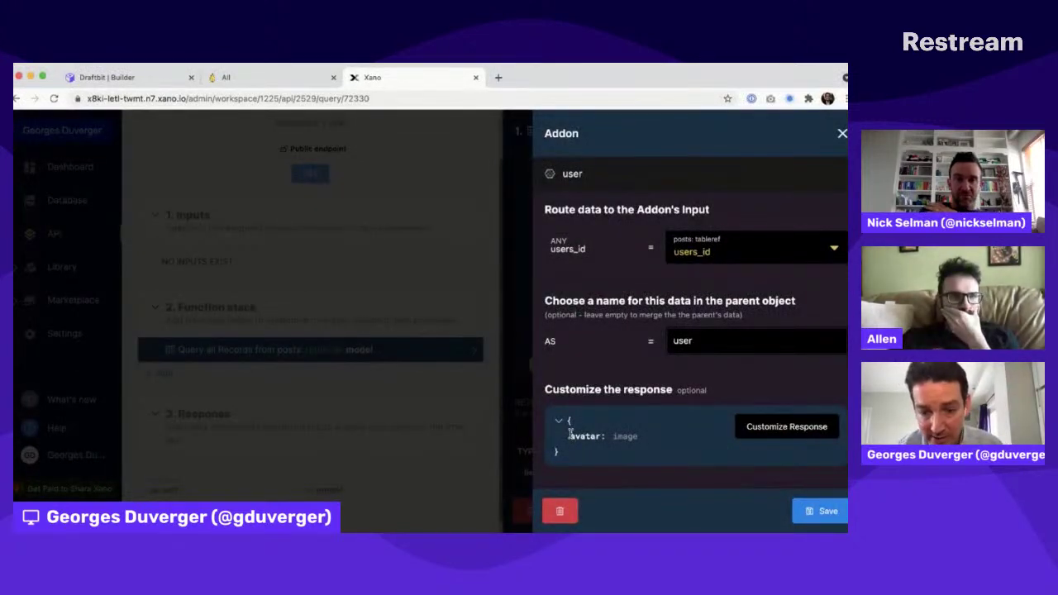
pyautogui.click(842, 134)
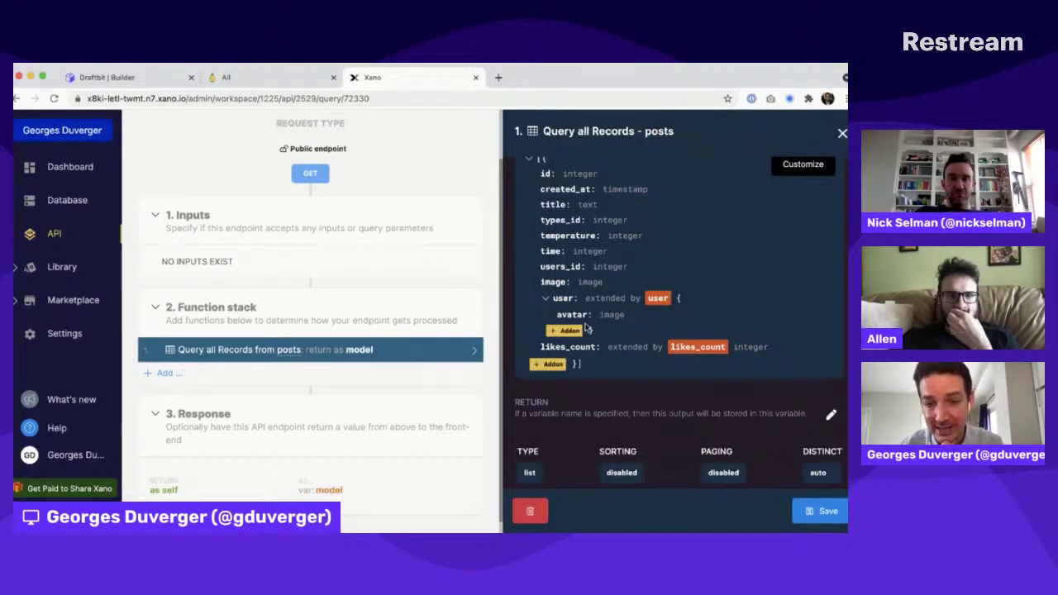
pyautogui.scroll(-1, 614, 349)
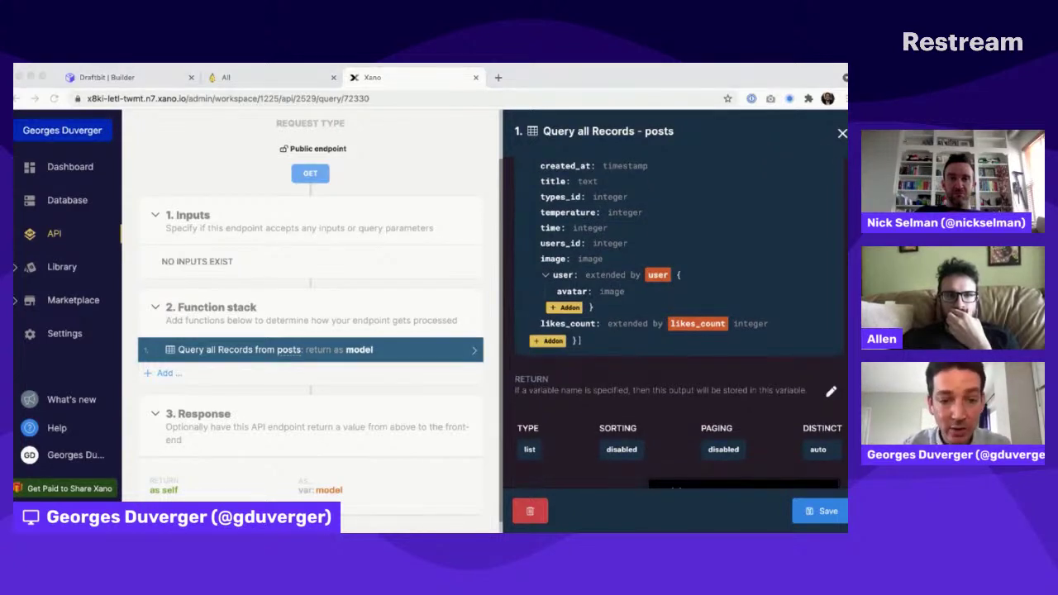
# Step: Inspect the likes_count integer addon, which is fed by each post's id
pyautogui.click(108, 77)
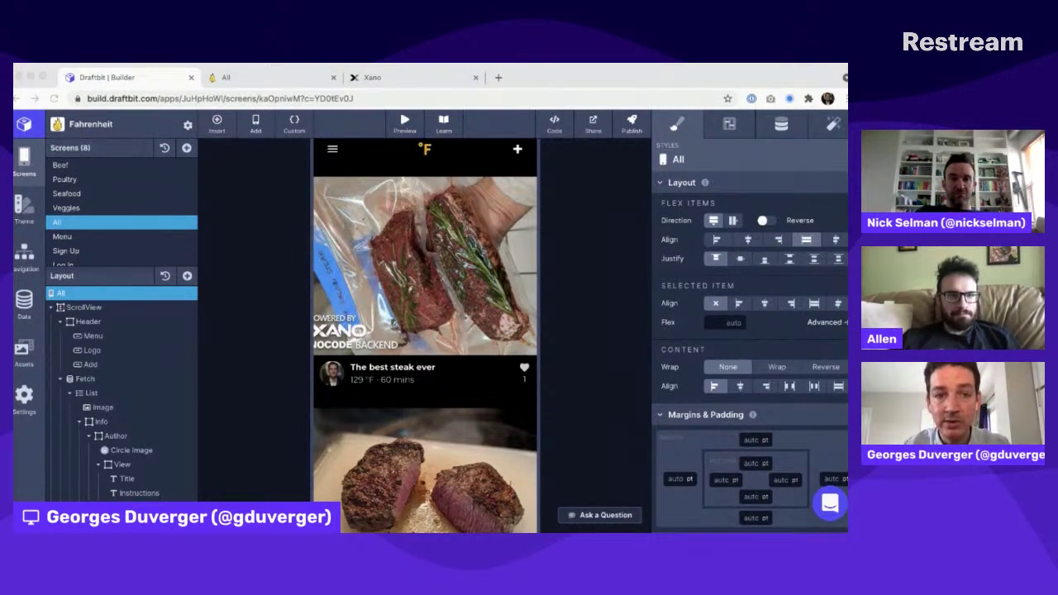
pyautogui.click(387, 149)
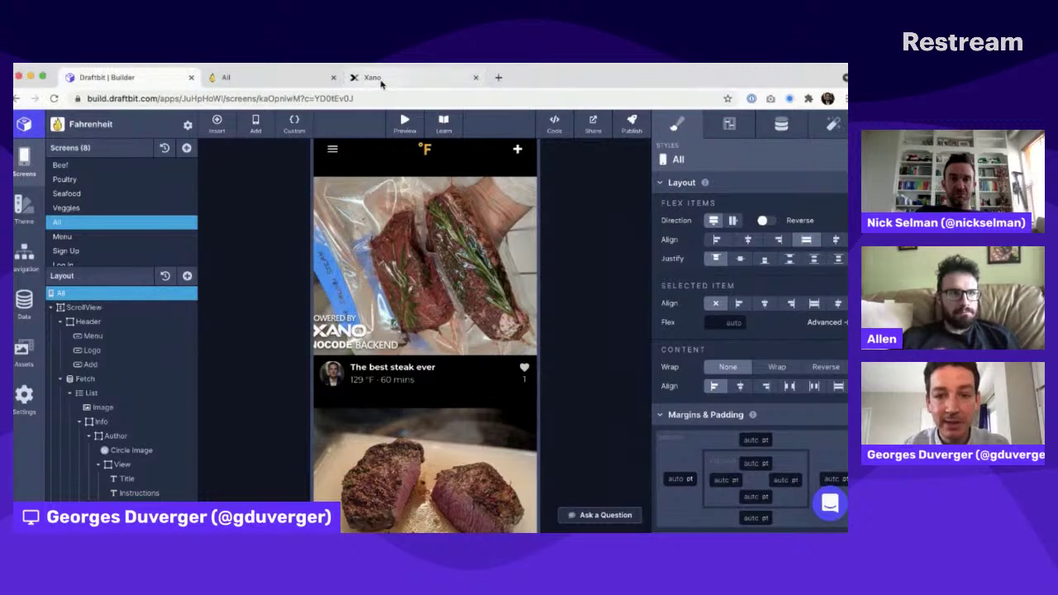
pyautogui.click(376, 77)
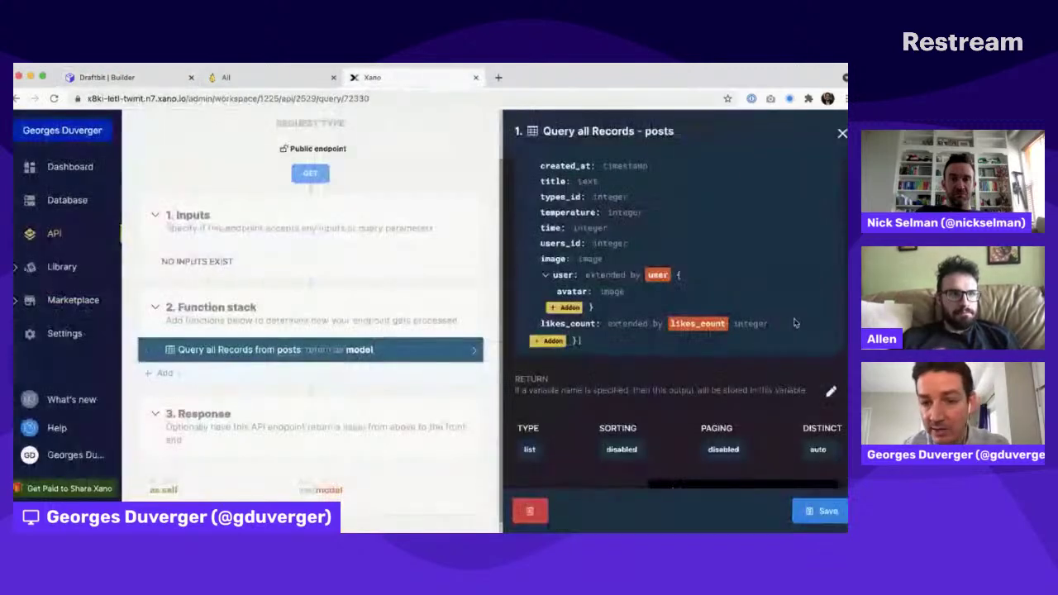
pyautogui.click(697, 324)
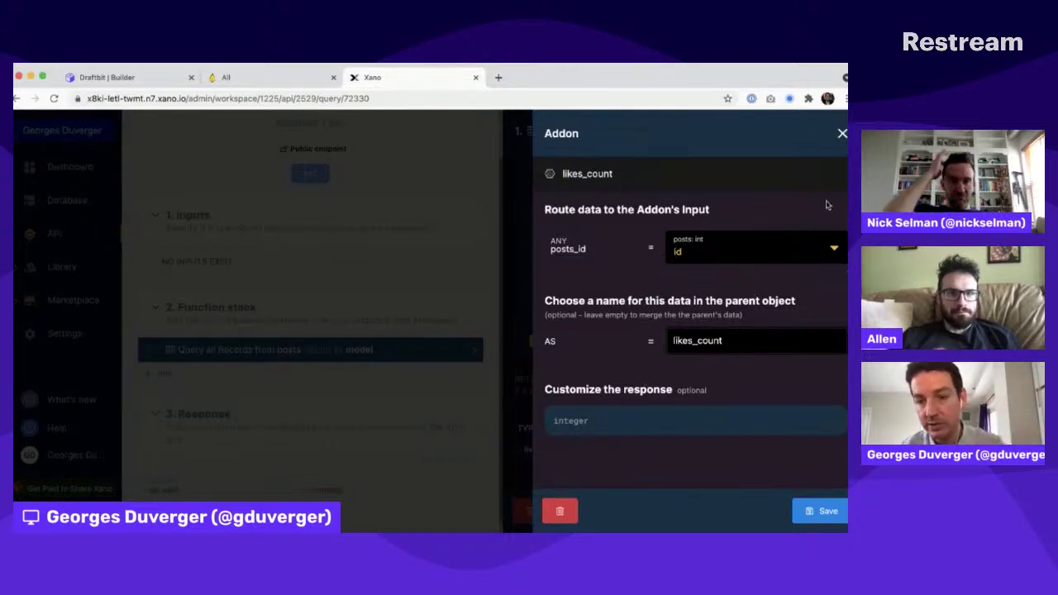
pyautogui.click(843, 133)
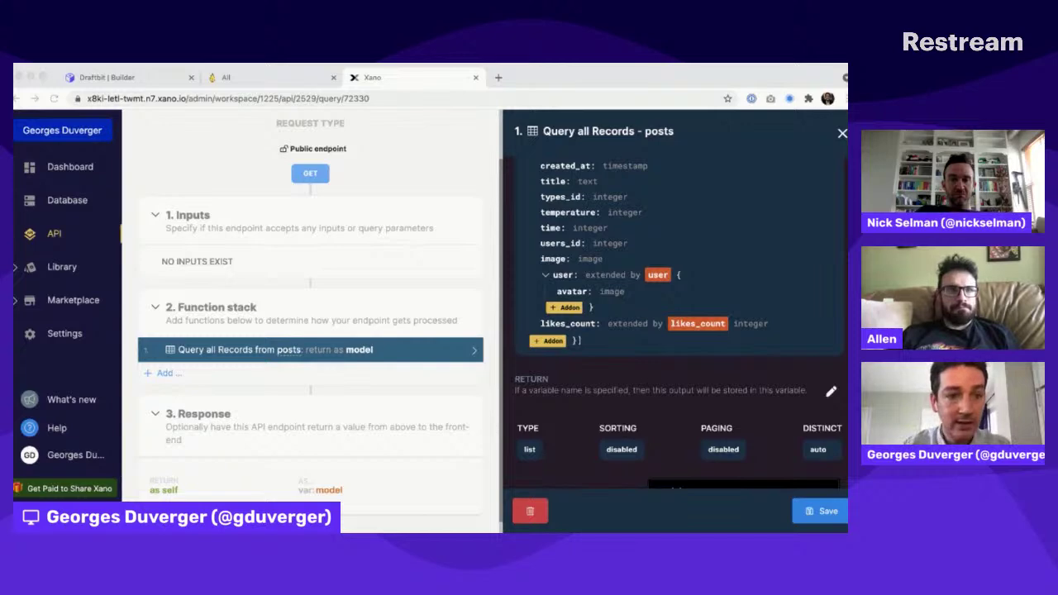
# Step: Check the data settings of the Fetch component inside Likes in Draftbit, then return to Xano
pyautogui.click(99, 77)
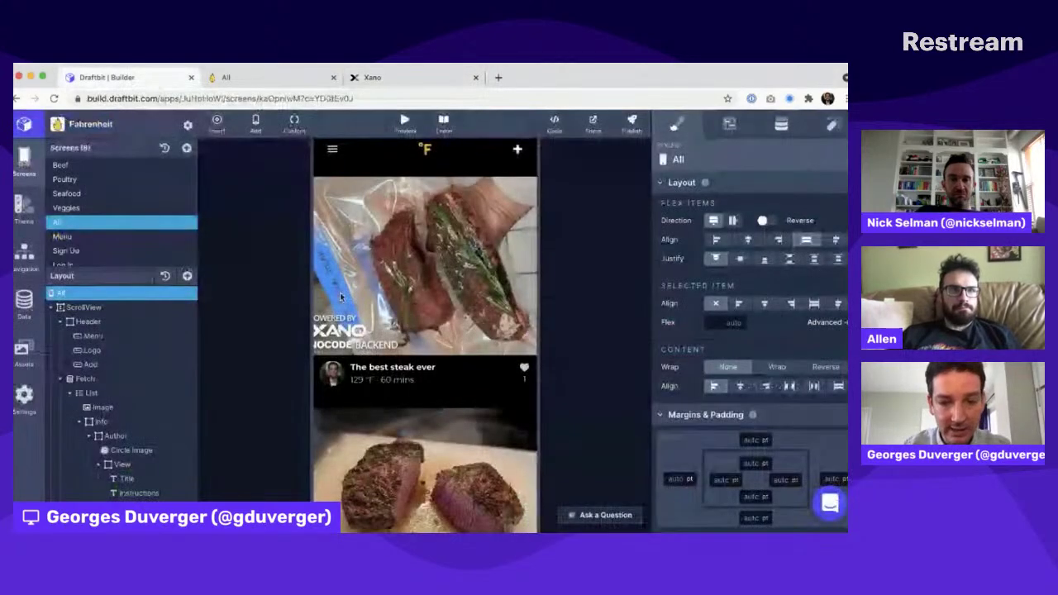
pyautogui.scroll(-5, 339, 296)
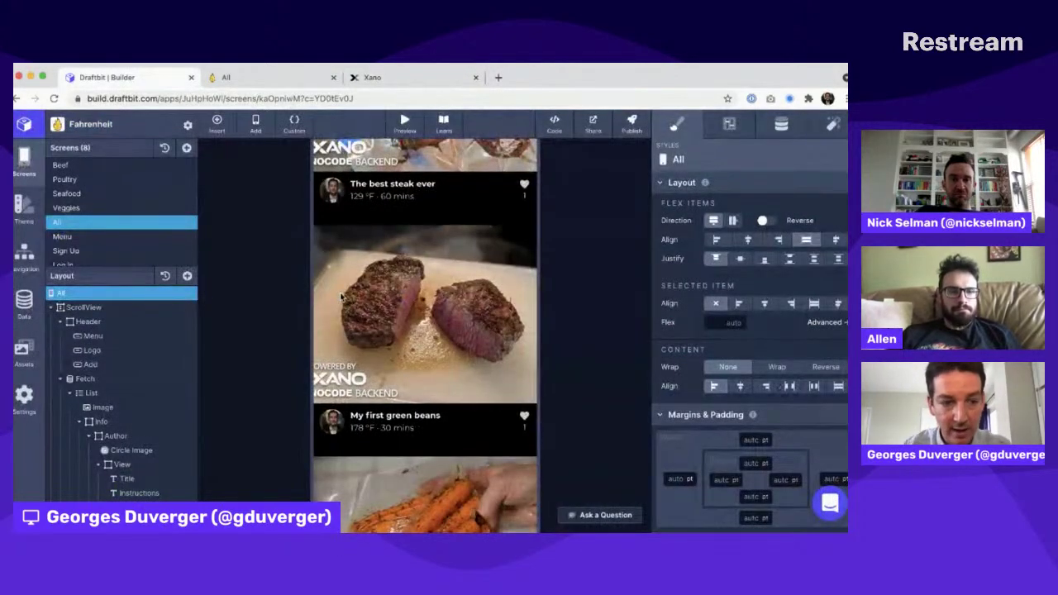
pyautogui.scroll(-3, 132, 396)
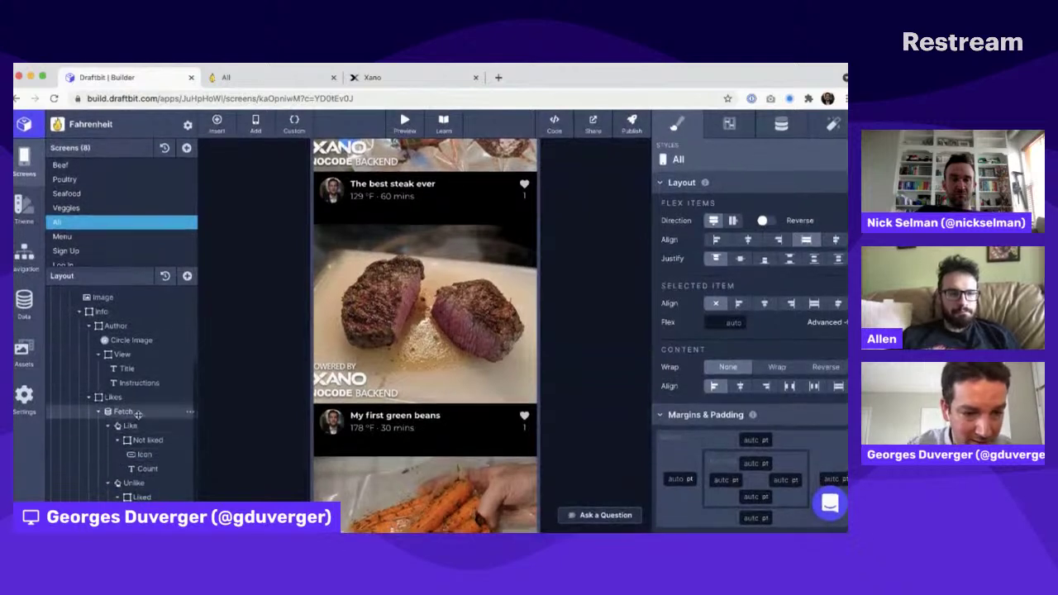
pyautogui.click(136, 411)
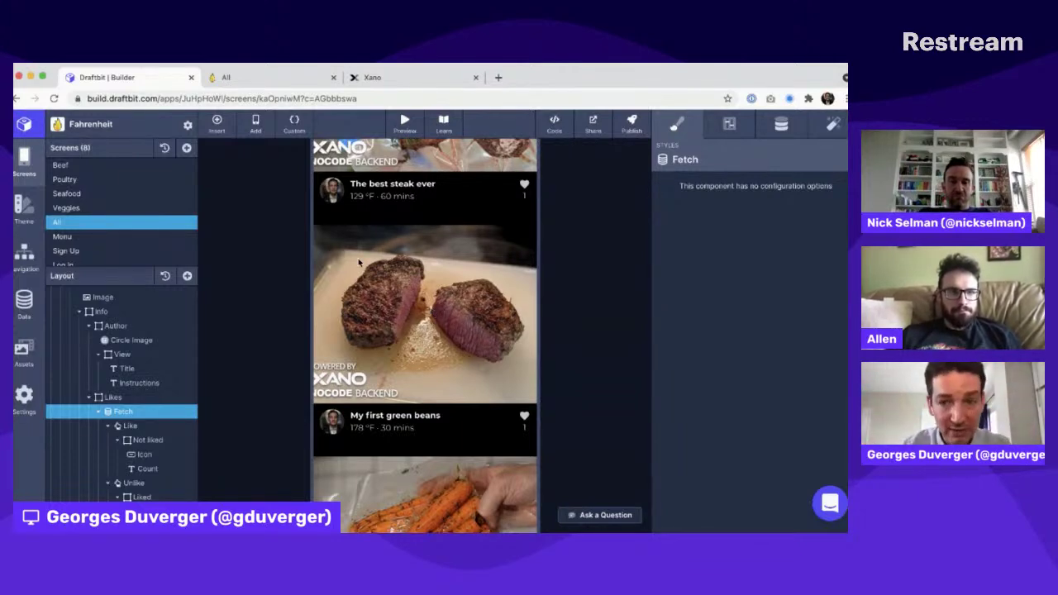
pyautogui.click(774, 126)
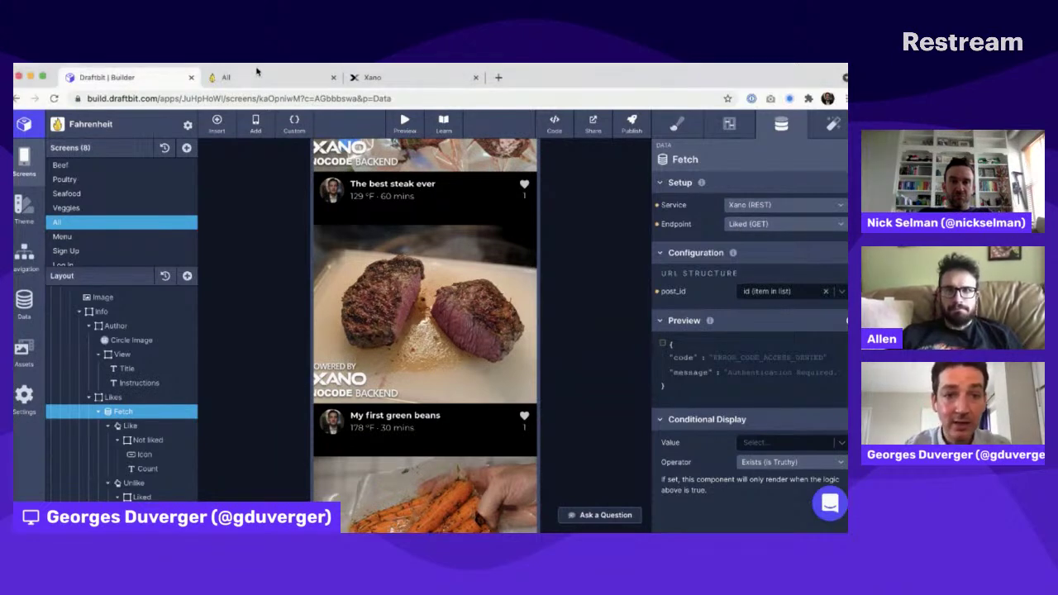
pyautogui.click(380, 76)
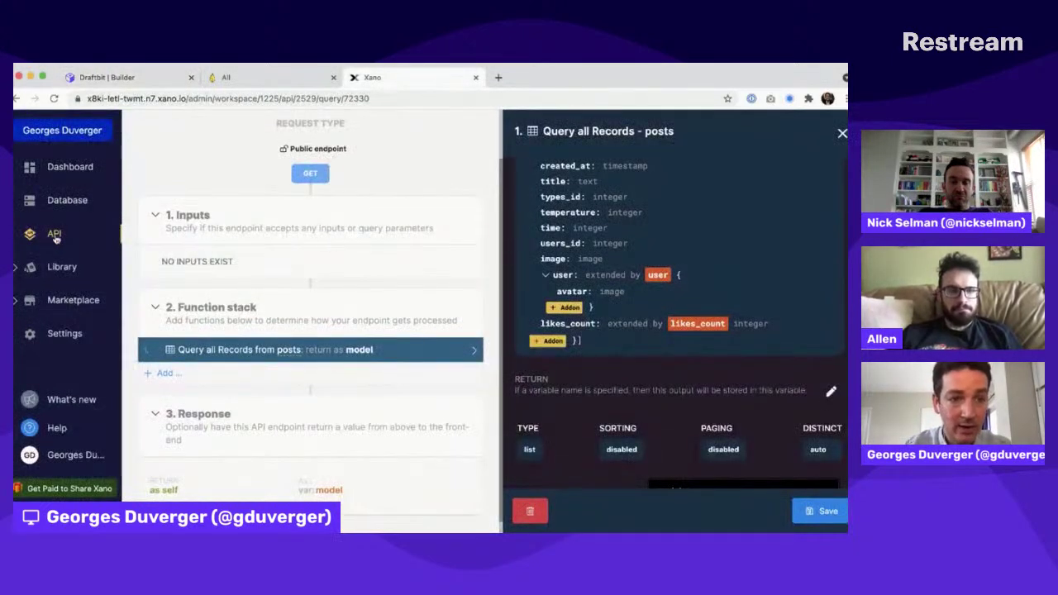
# Step: Open the Fahrenheit group's GET /likes/{posts_id} endpoint and its Query all Records likes step
pyautogui.click(54, 233)
pyautogui.click(339, 251)
pyautogui.scroll(-3, 362, 369)
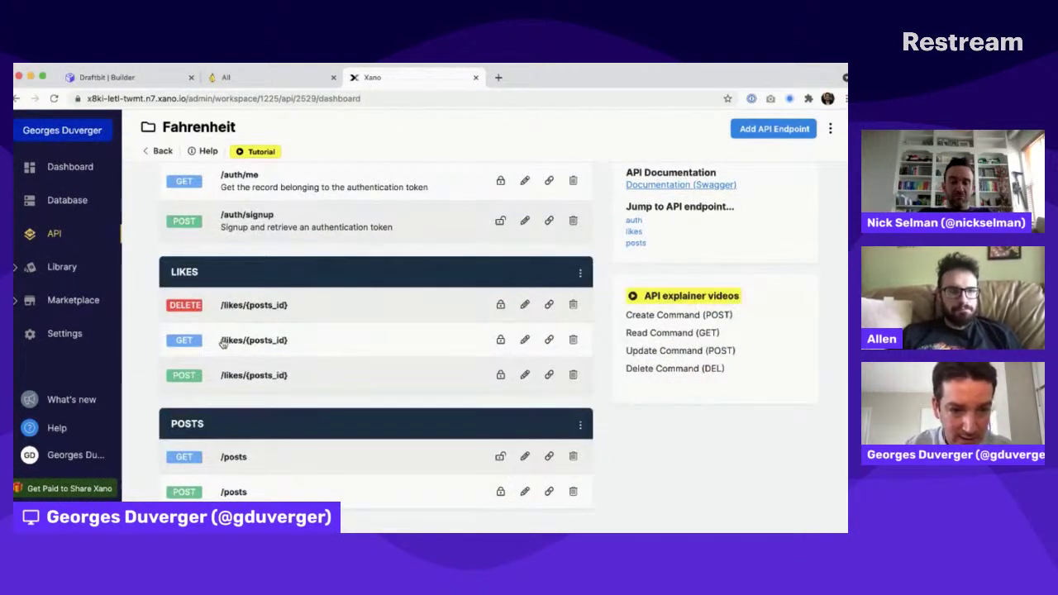
pyautogui.click(303, 344)
pyautogui.scroll(-2, 301, 348)
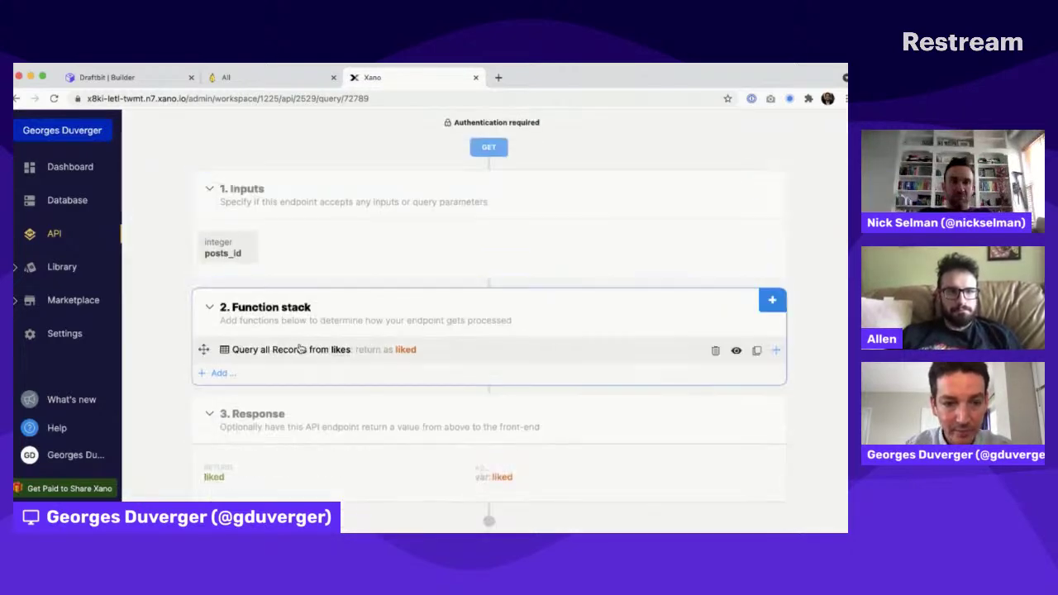
pyautogui.click(278, 351)
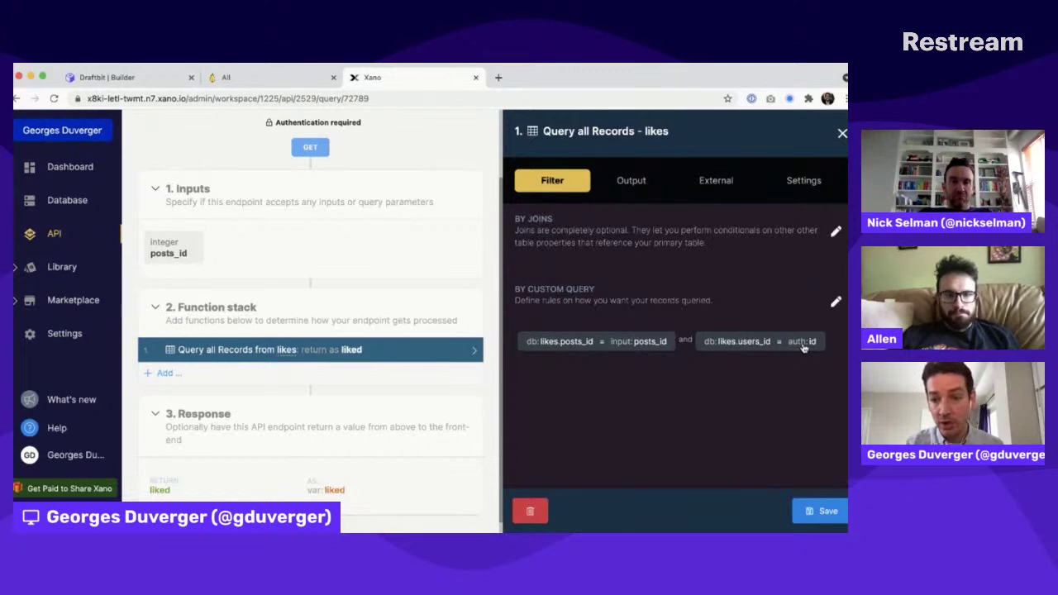
# Step: Set the likes query's users_id condition to AUTH > id
pyautogui.click(802, 347)
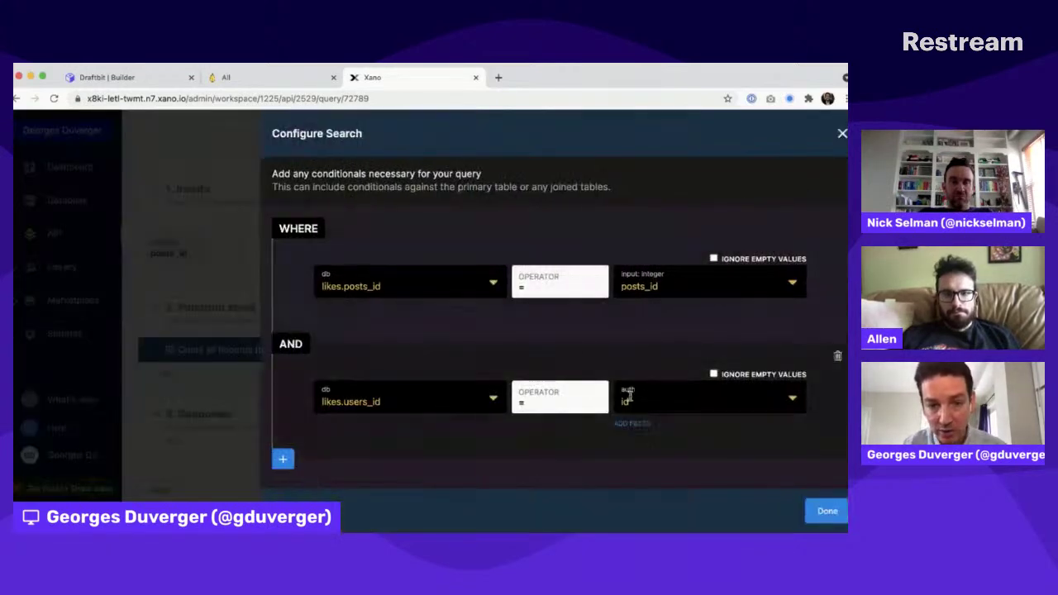
pyautogui.click(641, 403)
pyautogui.click(758, 426)
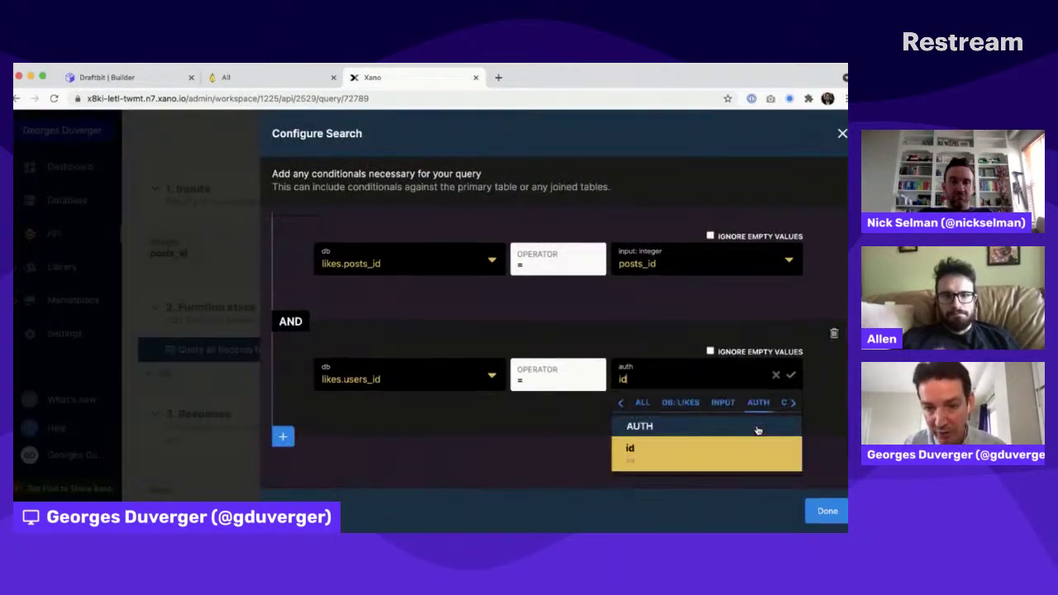
pyautogui.click(656, 454)
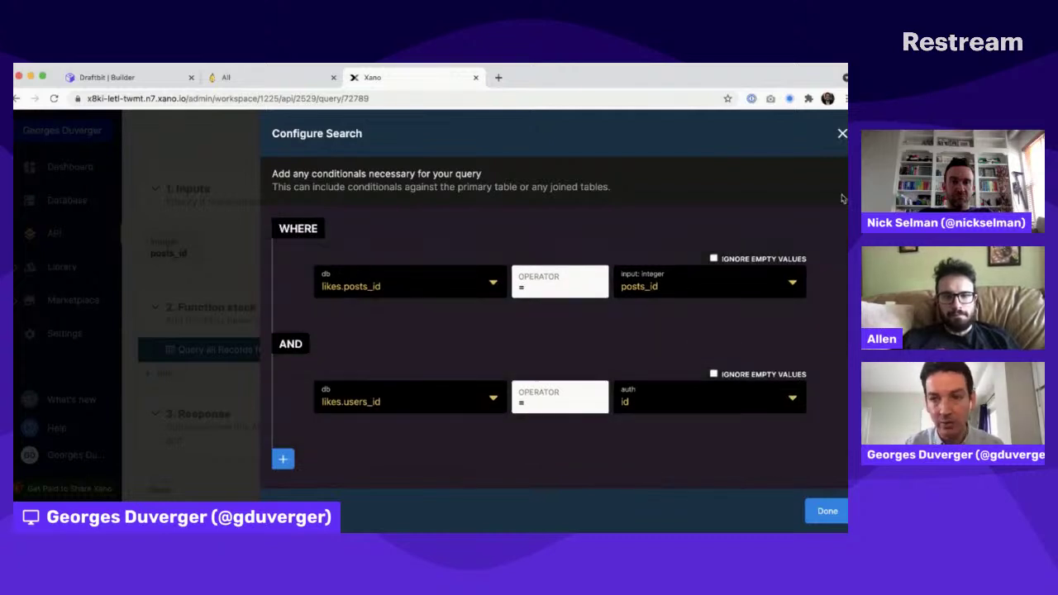
pyautogui.click(842, 134)
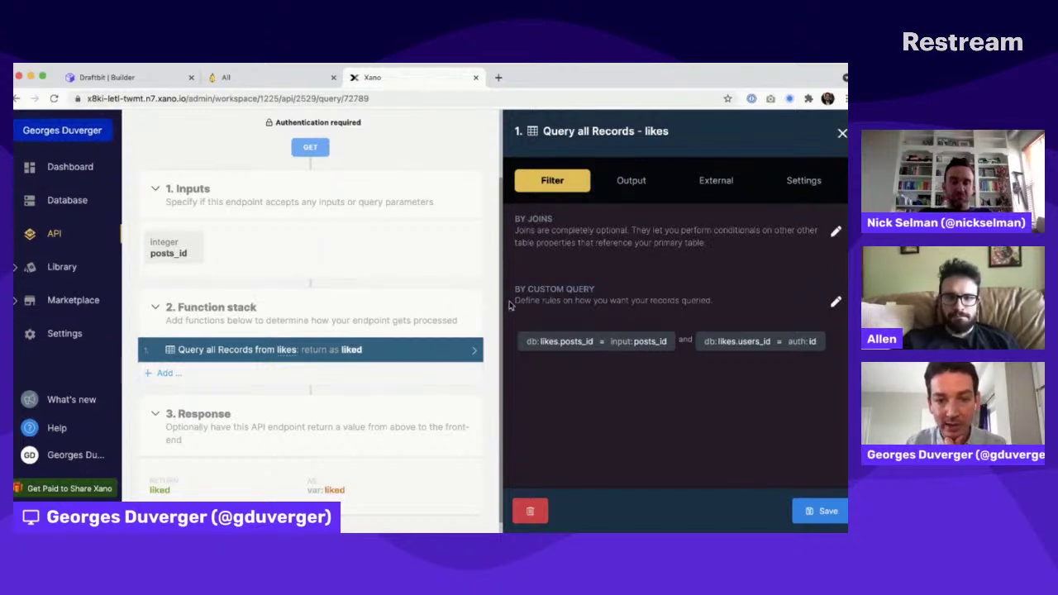
pyautogui.click(842, 134)
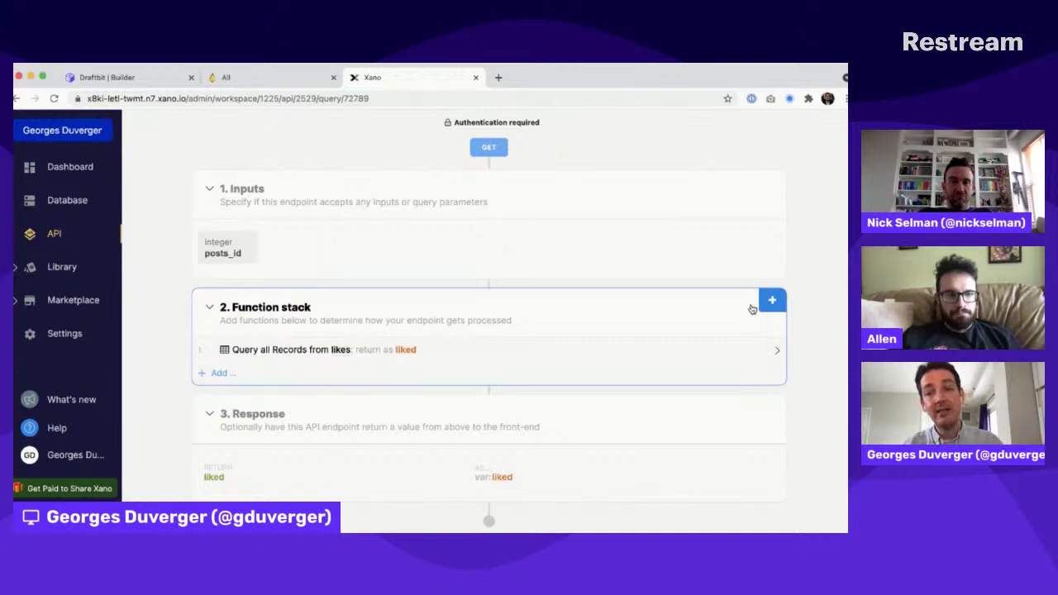
# Step: Open the endpoint's Run & Debug panel and return to the Draftbit builder
pyautogui.scroll(2, 727, 265)
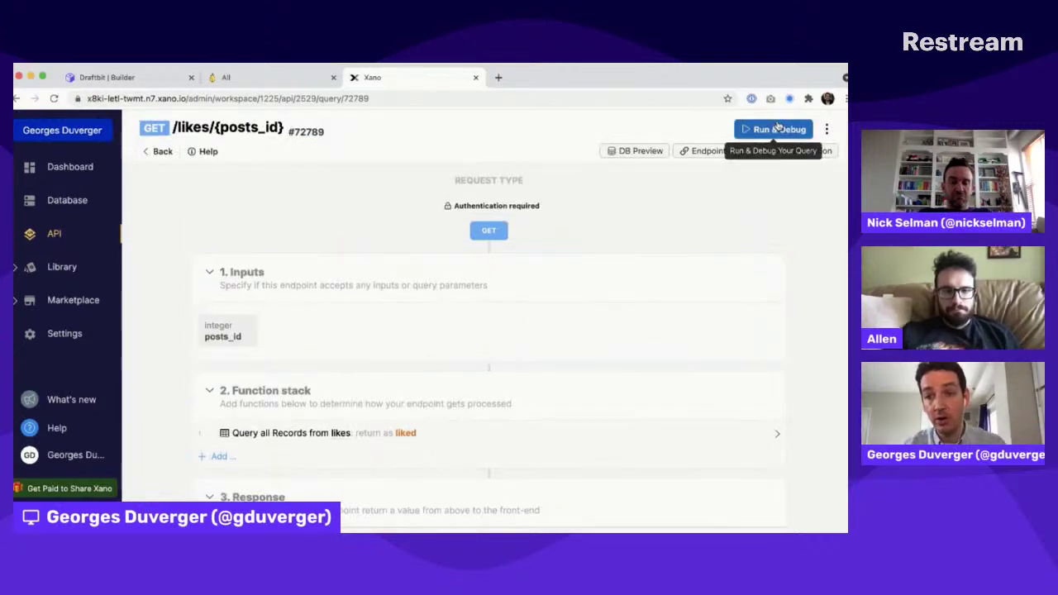
pyautogui.click(777, 129)
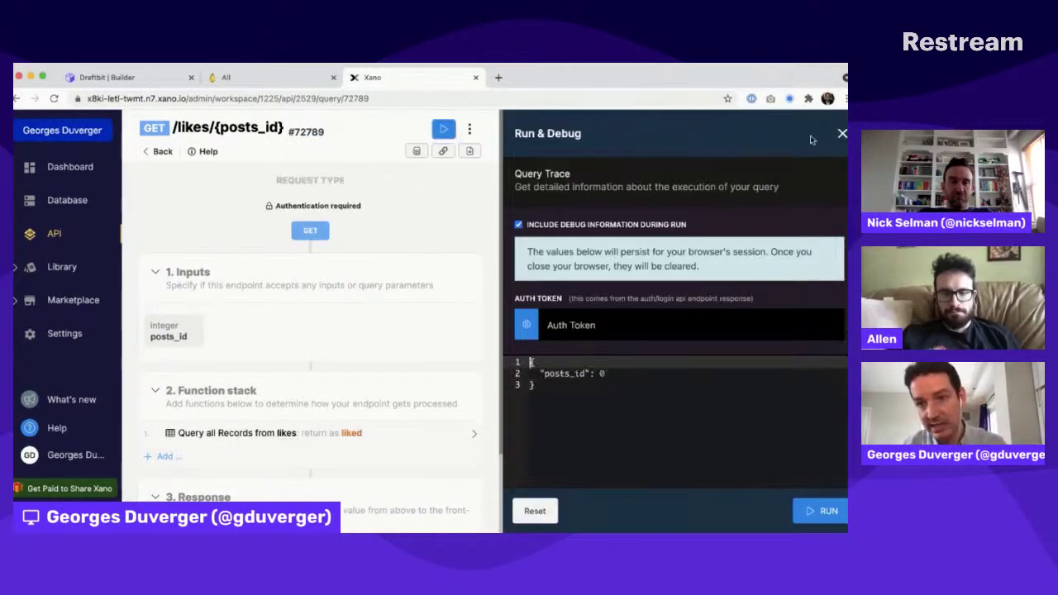
pyautogui.click(112, 77)
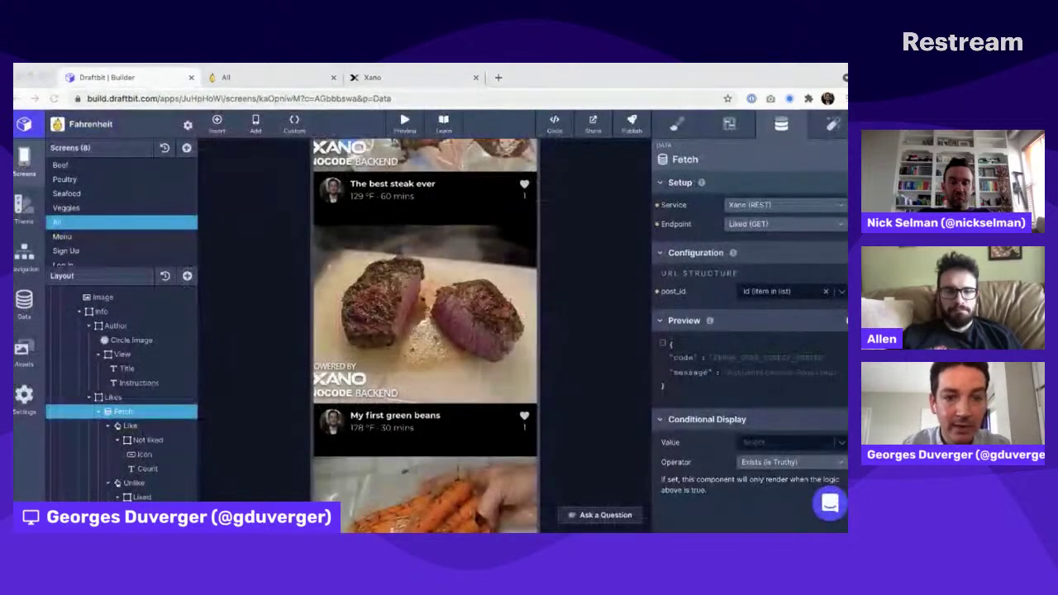
# Step: Compare the Conditional Display of the Like and Not liked layers; Like renders only when liked is falsy
pyautogui.click(132, 426)
pyautogui.click(160, 441)
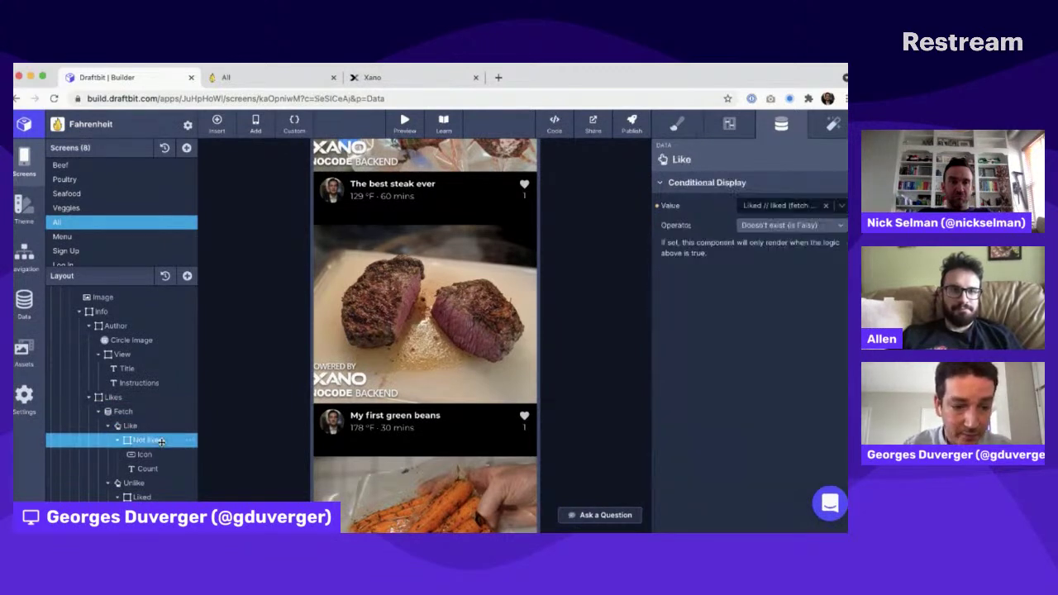
pyautogui.click(151, 425)
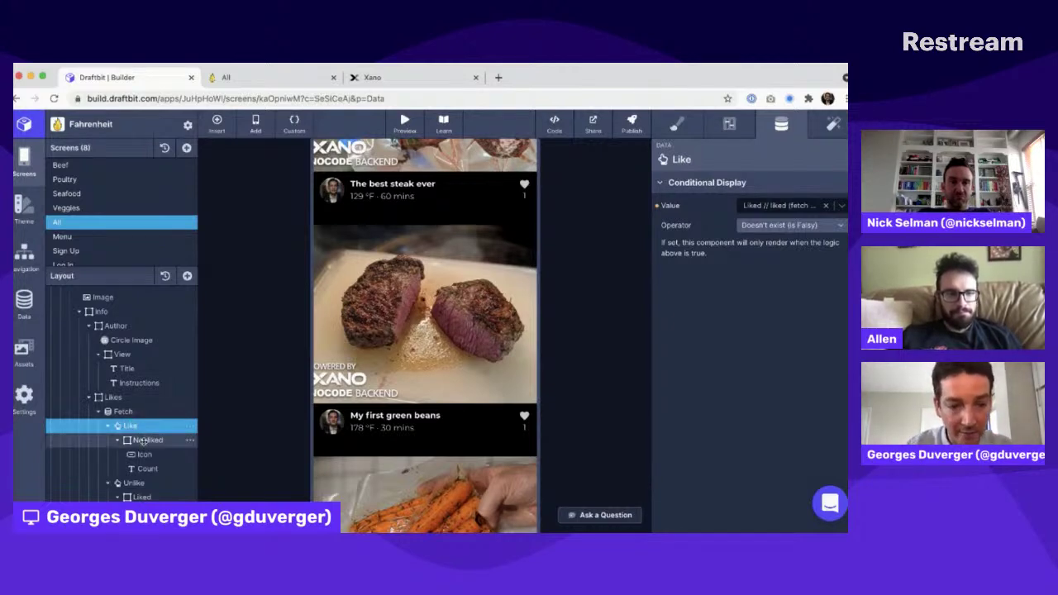
pyautogui.click(142, 441)
pyautogui.click(118, 426)
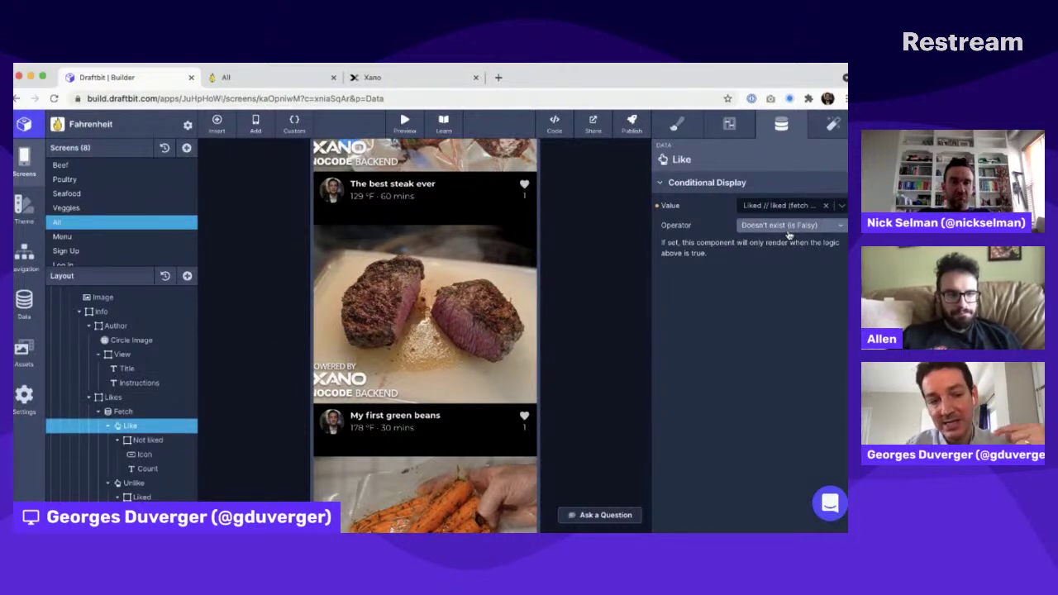
pyautogui.click(139, 440)
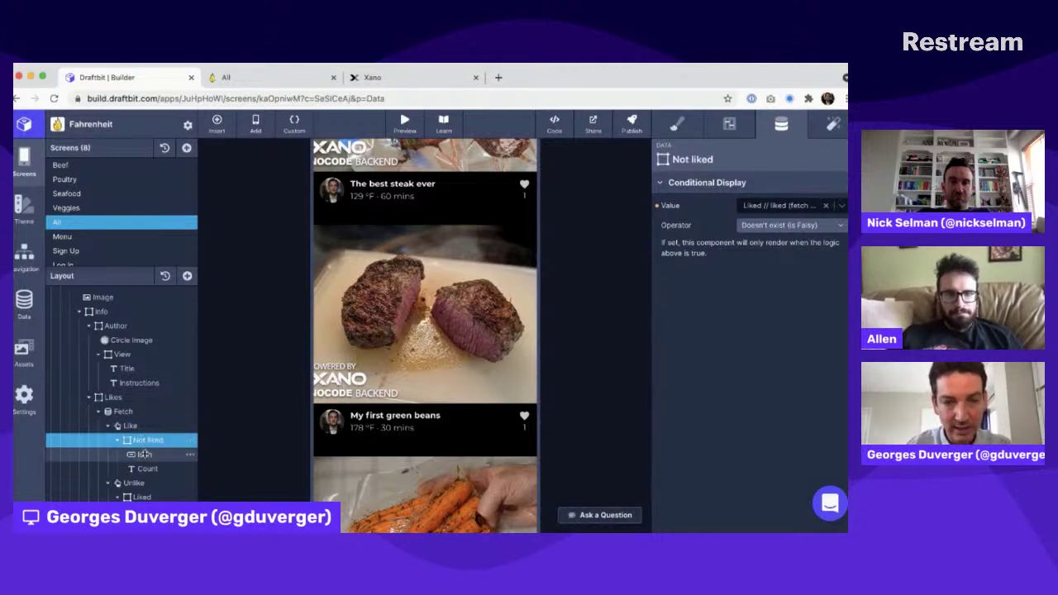
pyautogui.click(137, 426)
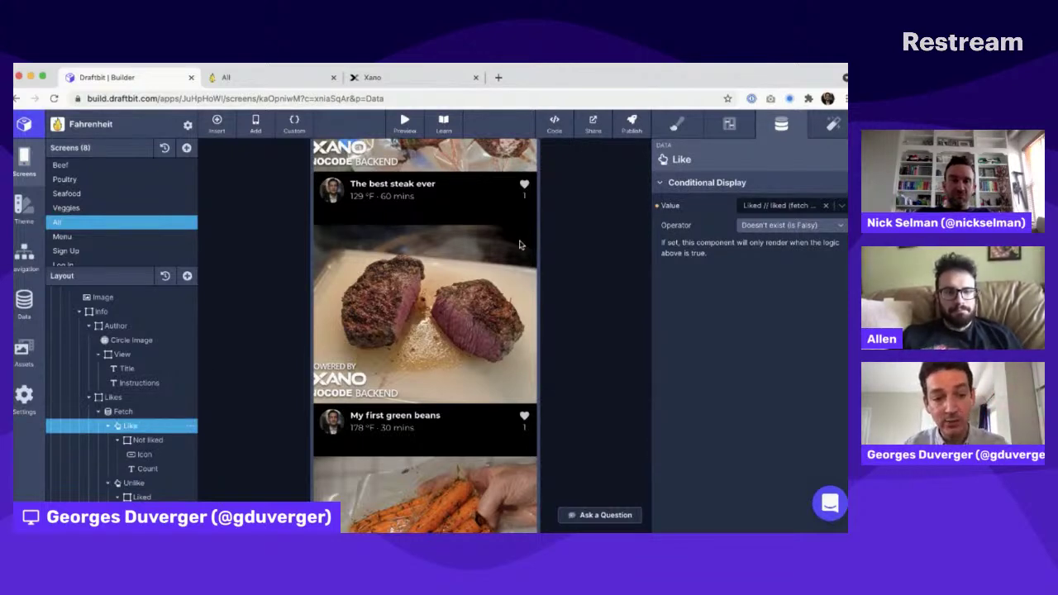
# Step: Inspect Like's Submit Data action, which posts to the Like (POST) endpoint
pyautogui.click(833, 123)
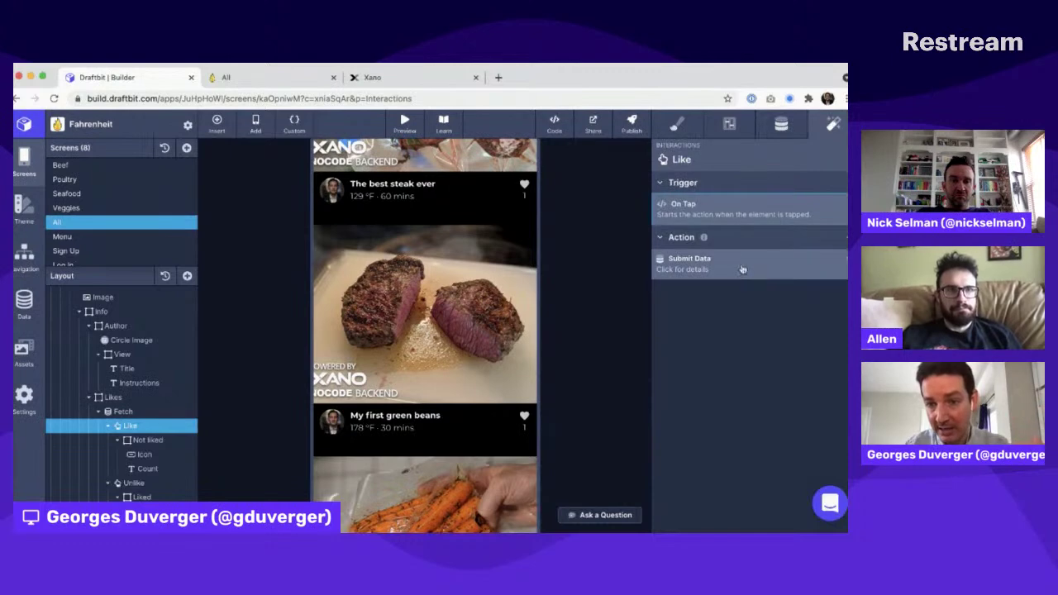
pyautogui.click(689, 261)
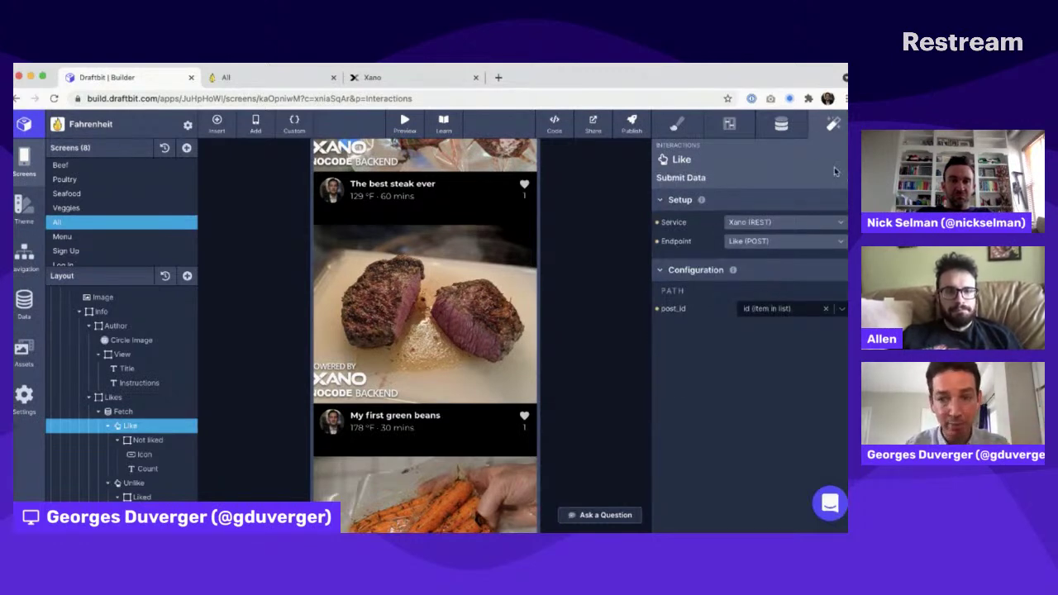
pyautogui.click(134, 427)
# Step: Check that Unlike and Liked display only when the fetched liked value exists
pyautogui.click(132, 482)
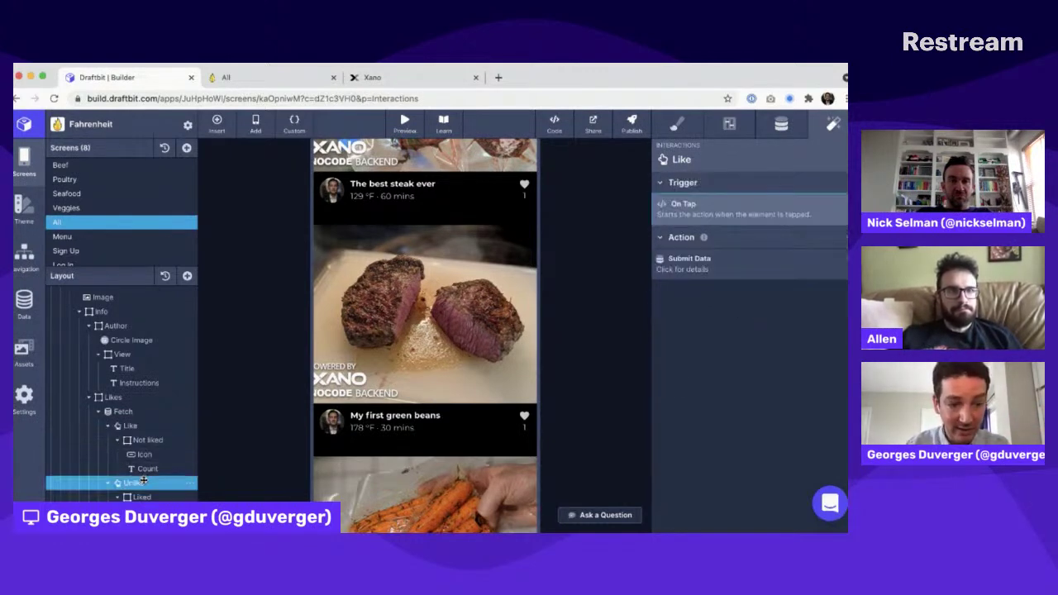
pyautogui.click(782, 132)
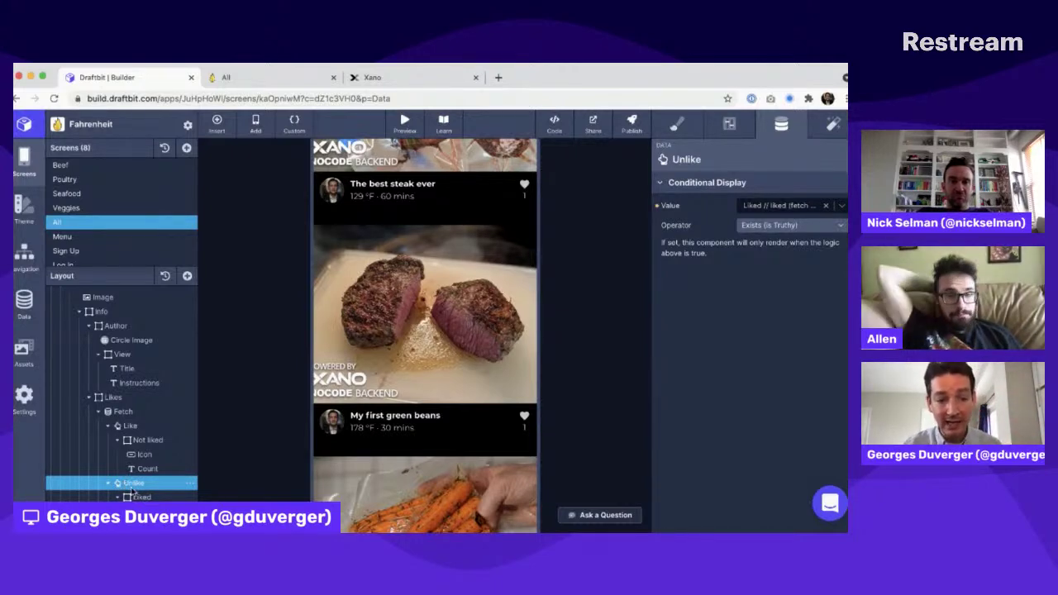
pyautogui.click(139, 497)
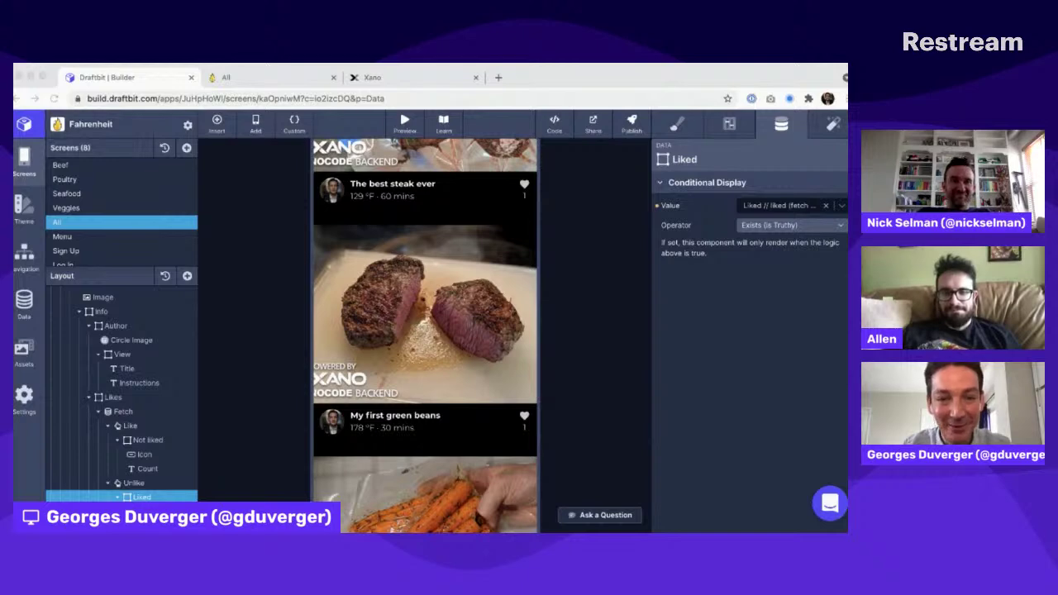
pyautogui.click(392, 436)
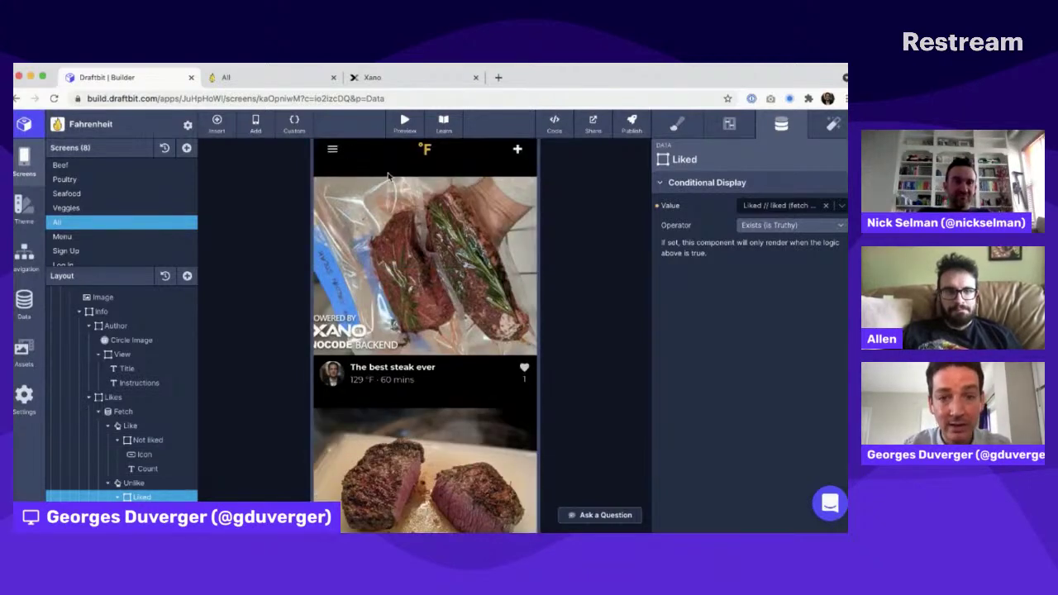
pyautogui.click(333, 216)
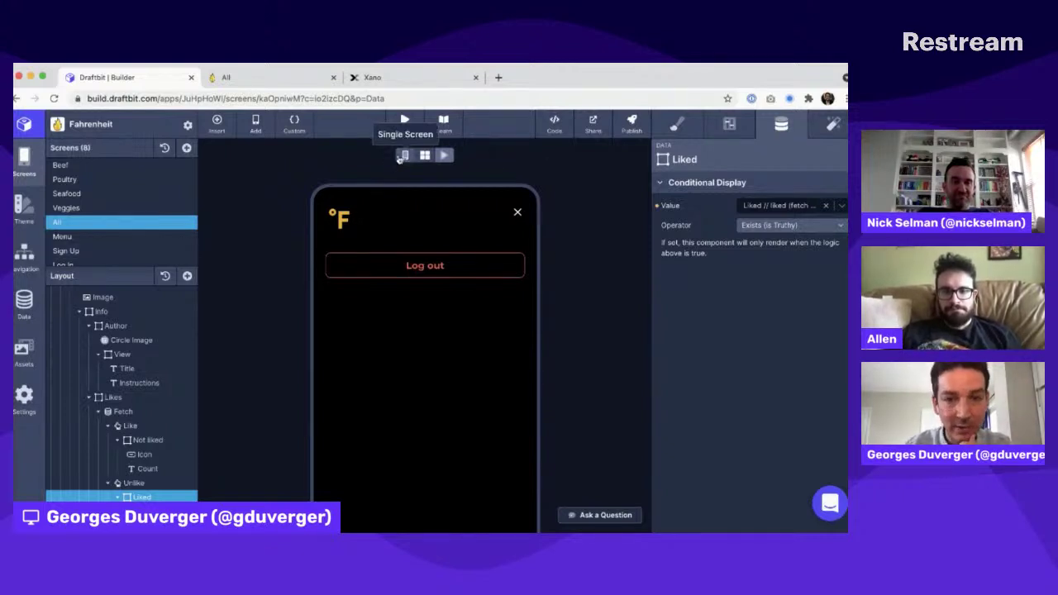
pyautogui.scroll(1, 100, 364)
pyautogui.click(83, 250)
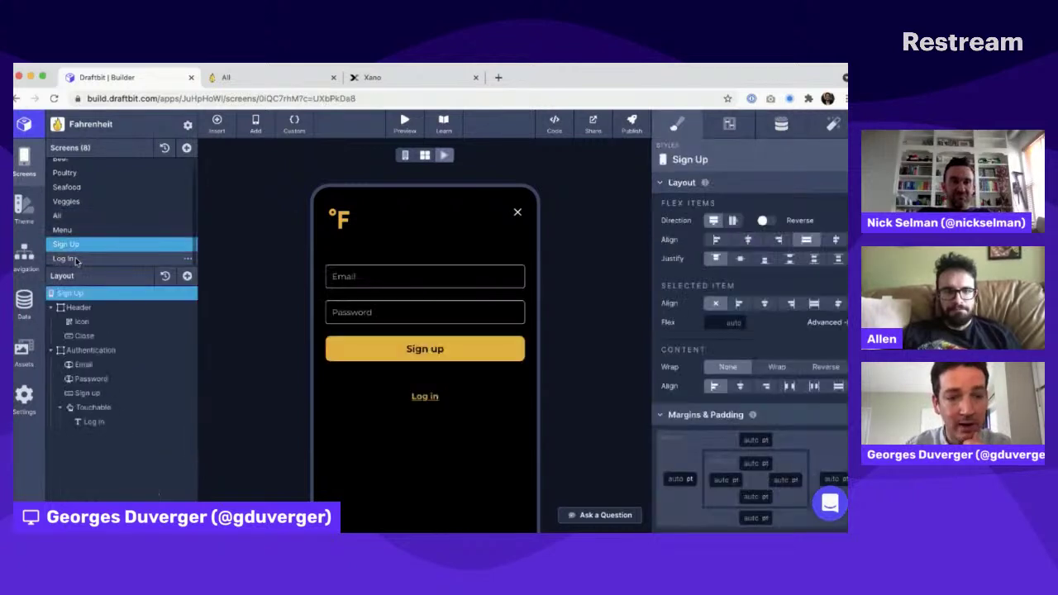
pyautogui.click(75, 258)
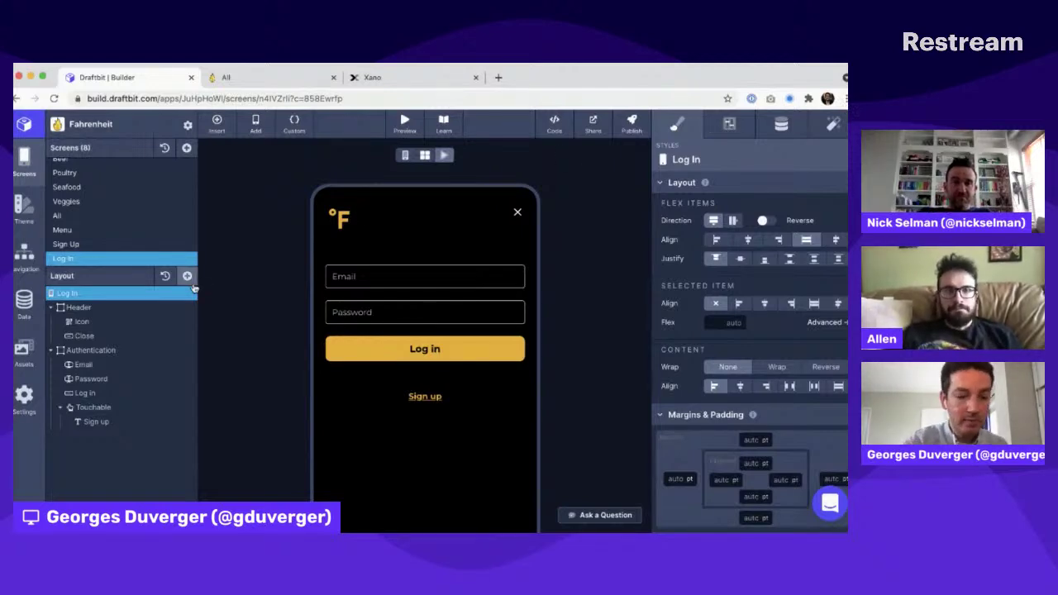
pyautogui.press('super+Tab')
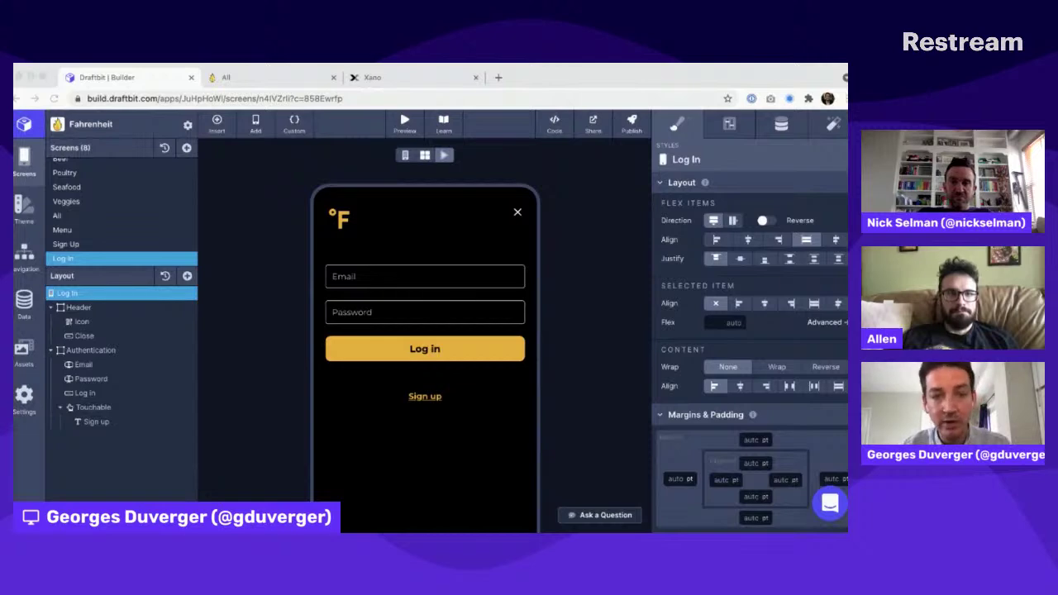
pyautogui.click(184, 134)
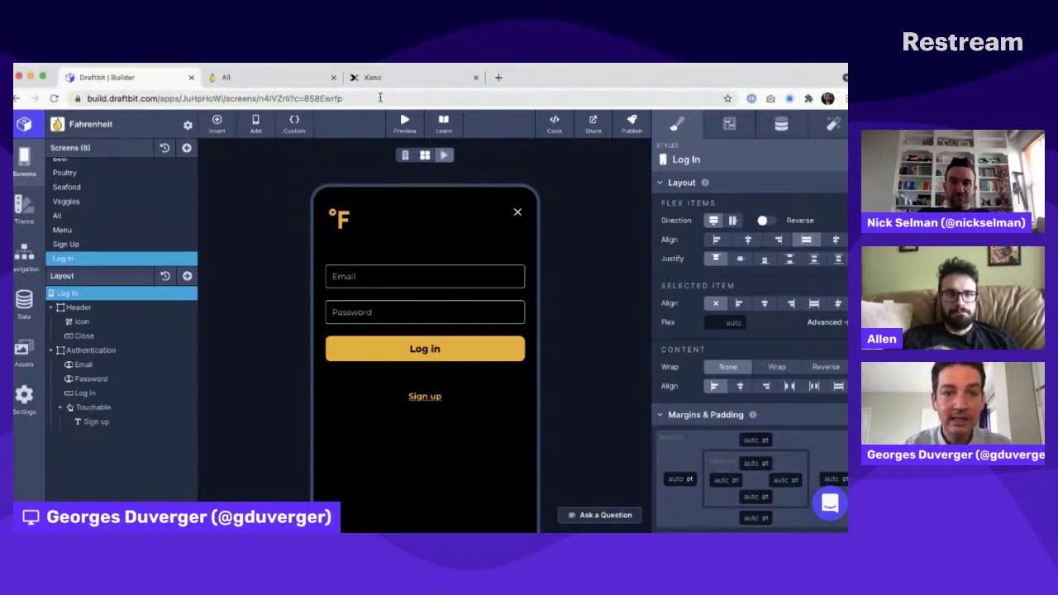
pyautogui.click(374, 77)
pyautogui.click(68, 200)
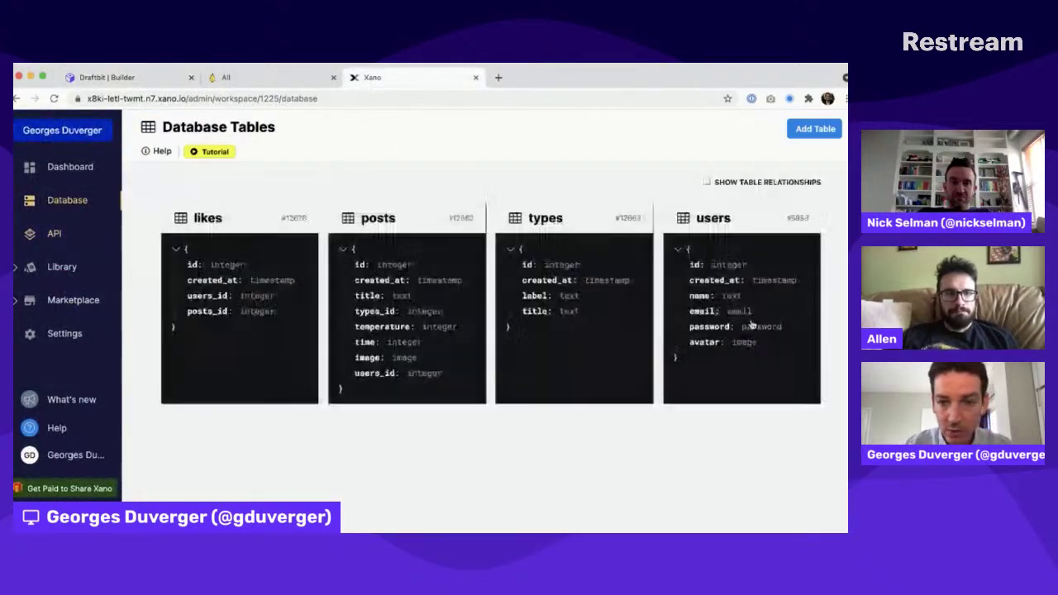
pyautogui.click(706, 275)
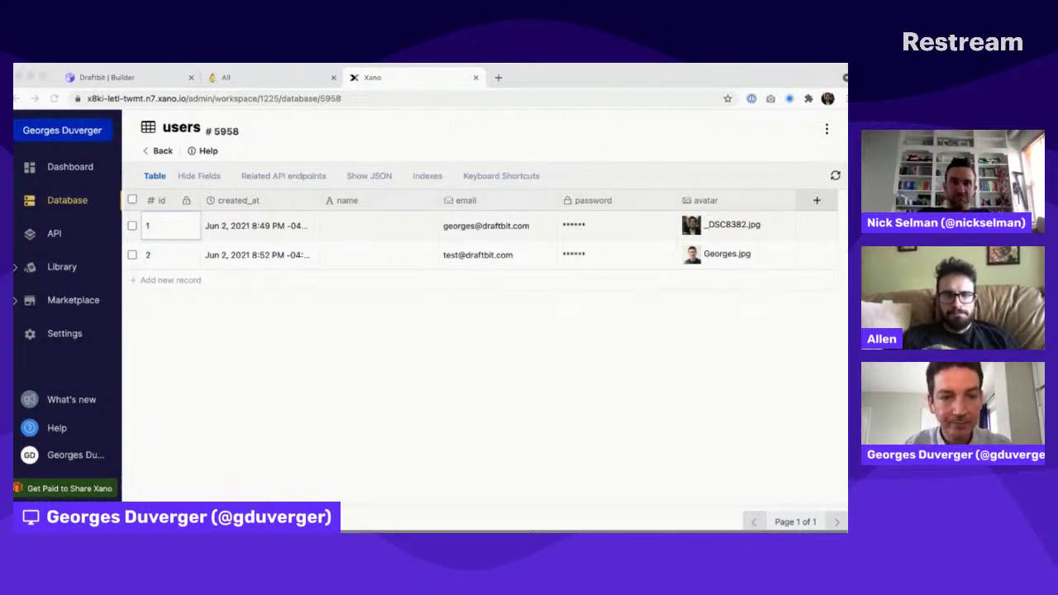
pyautogui.click(107, 77)
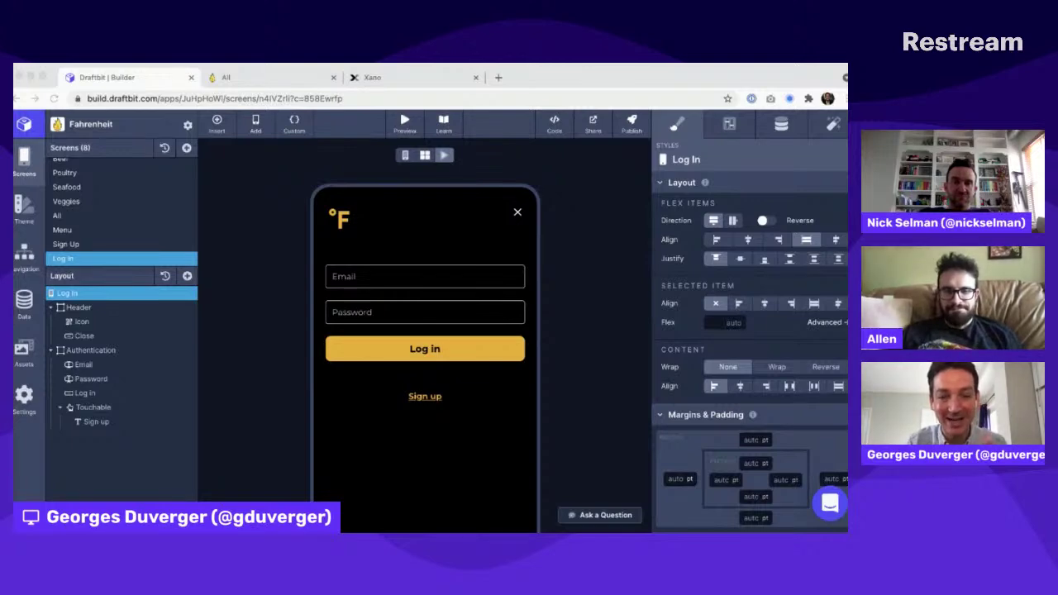
pyautogui.click(584, 368)
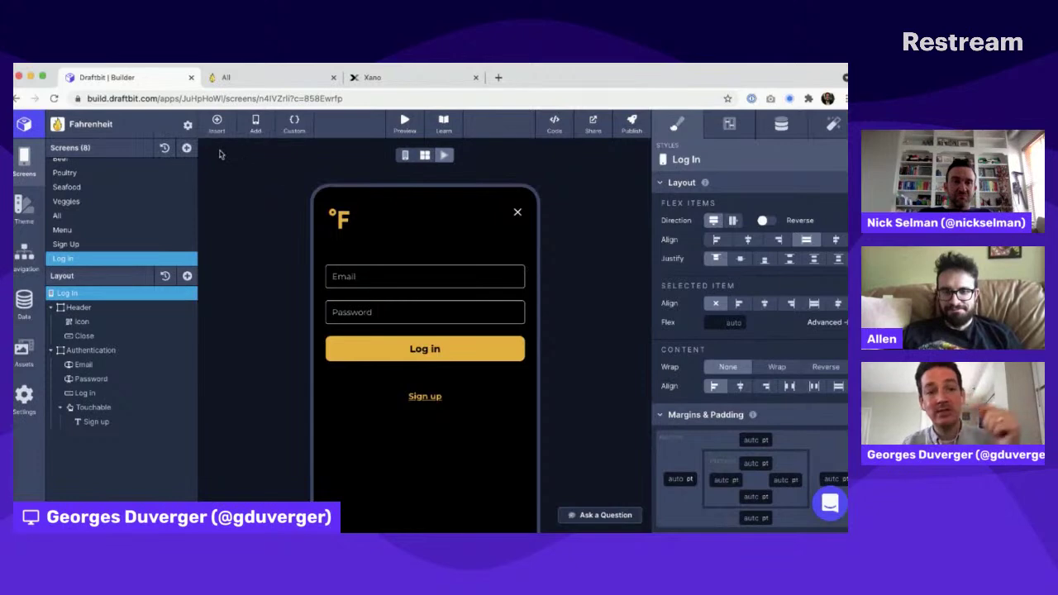
pyautogui.click(187, 125)
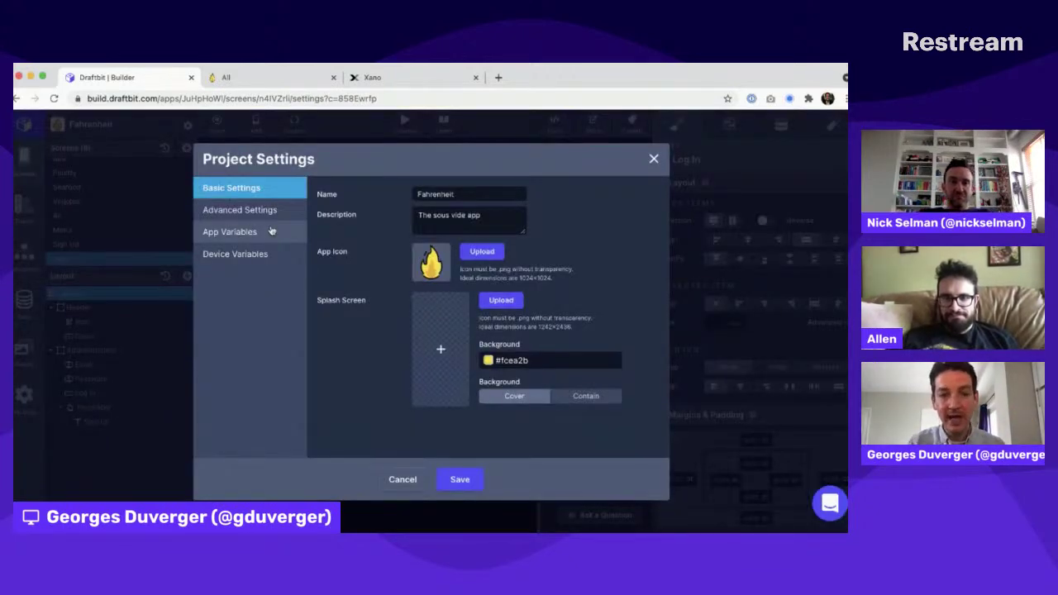
pyautogui.click(248, 256)
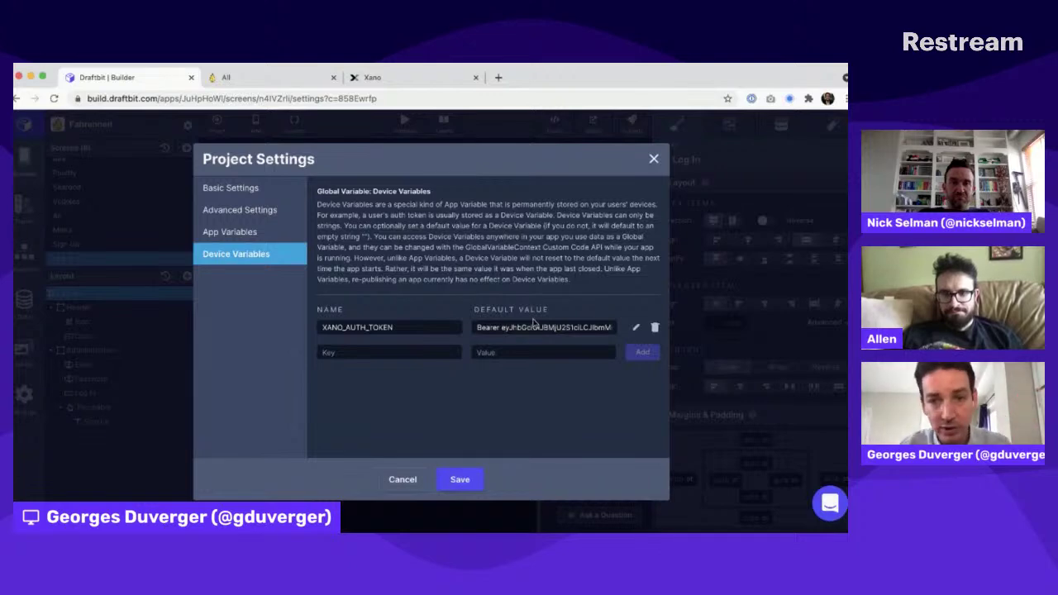
pyautogui.click(654, 159)
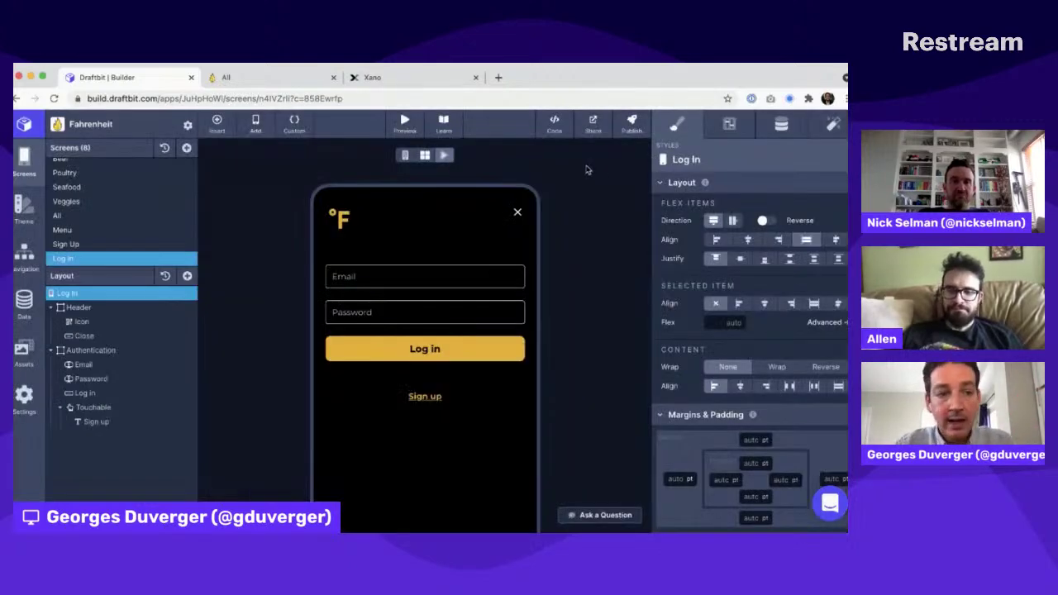
# Step: Check the publish details, browse the Poultry and All screens, then open the Veggies screen
pyautogui.click(630, 124)
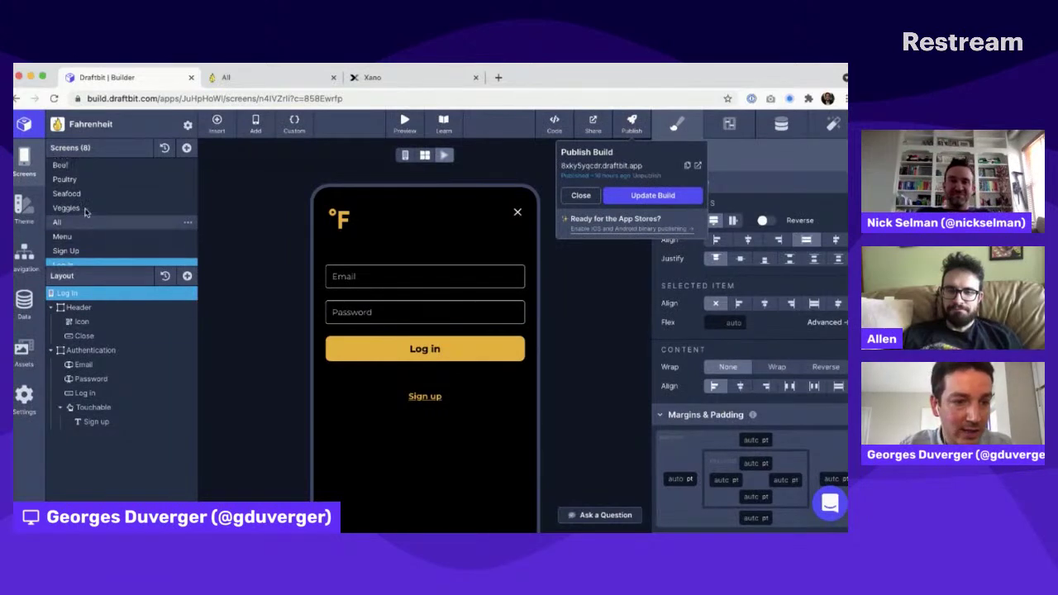
pyautogui.scroll(1, 83, 199)
pyautogui.click(85, 181)
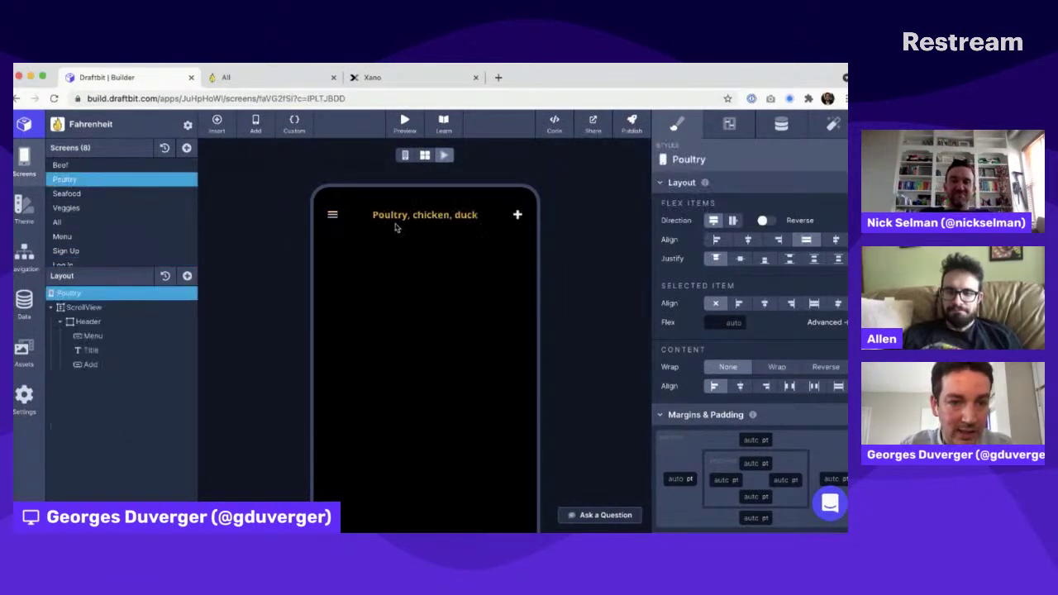
pyautogui.click(87, 224)
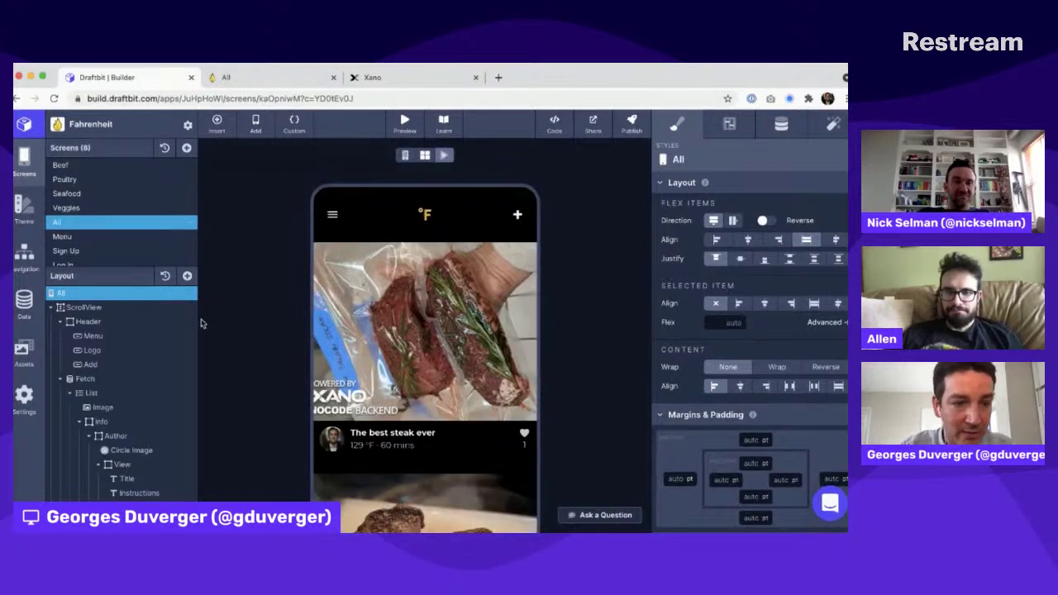
pyautogui.scroll(-3, 136, 387)
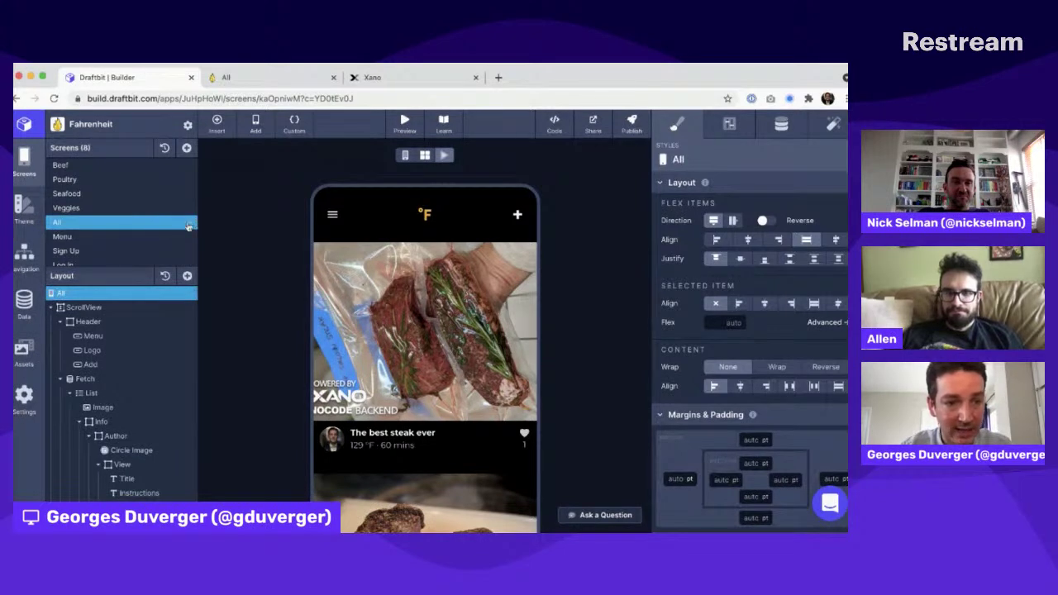
pyautogui.click(189, 223)
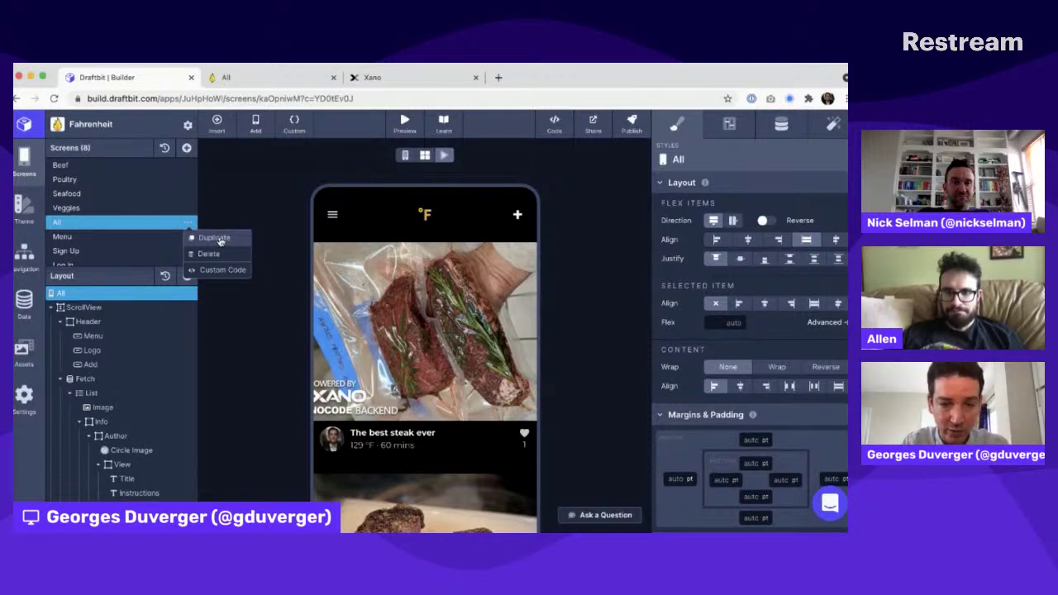
pyautogui.click(138, 207)
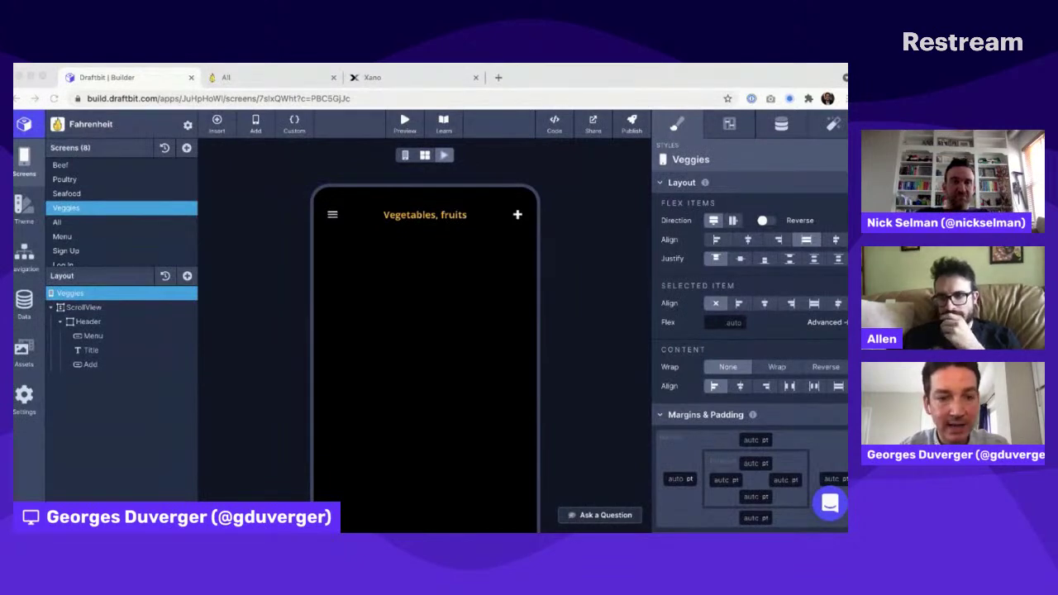
# Step: Return to the All screen, whose feed leads with 'The best steak ever' at 129 °F · 60 mins
pyautogui.click(78, 224)
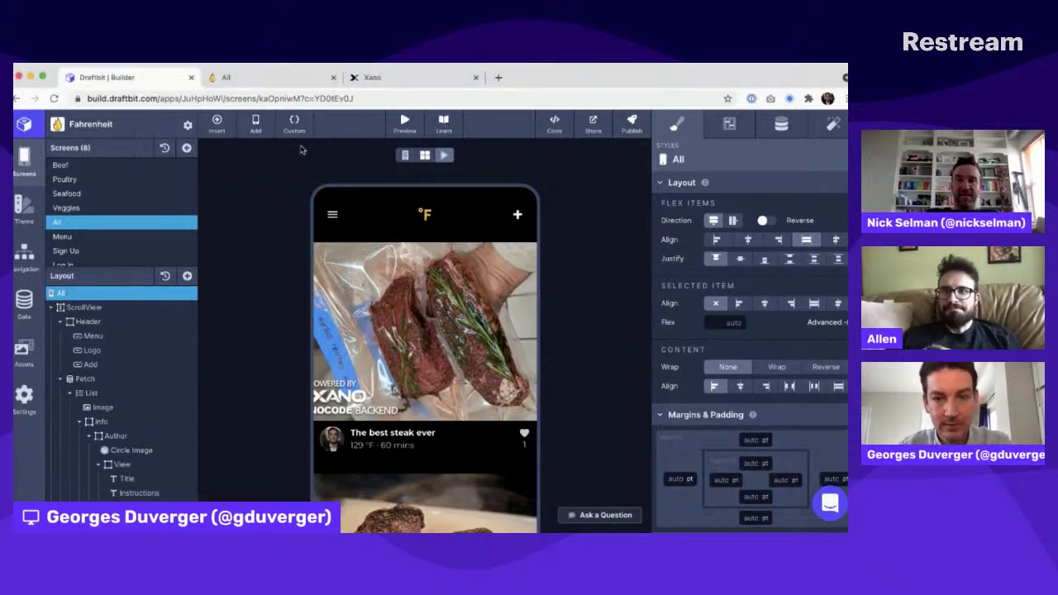
# Step: Open the Fahrenheit app's draftbit.app page from the Publish Build popover in a new tab
pyautogui.click(632, 124)
pyautogui.click(698, 166)
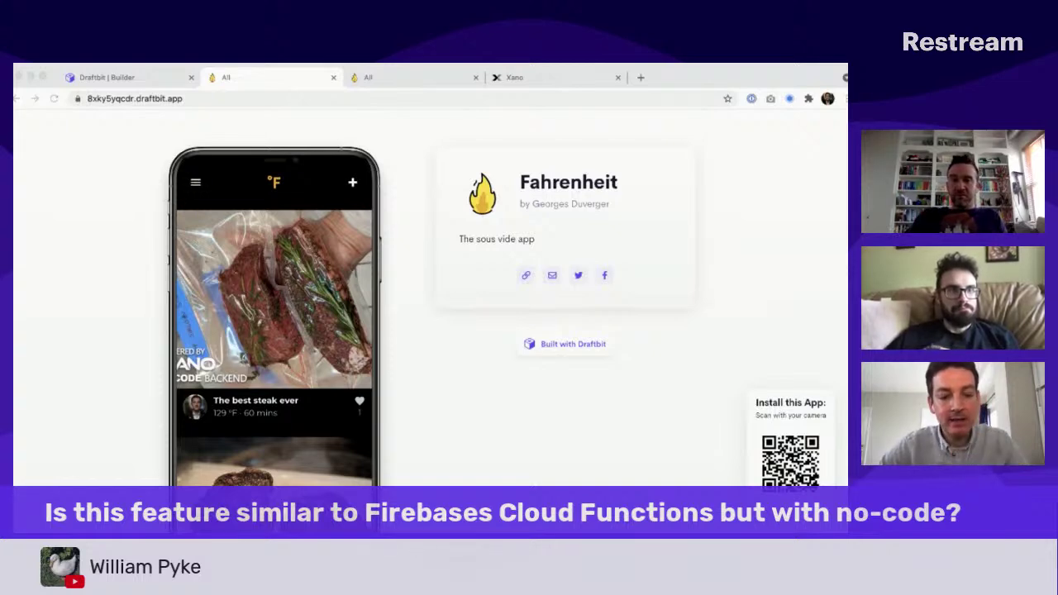
pyautogui.press('super+Tab')
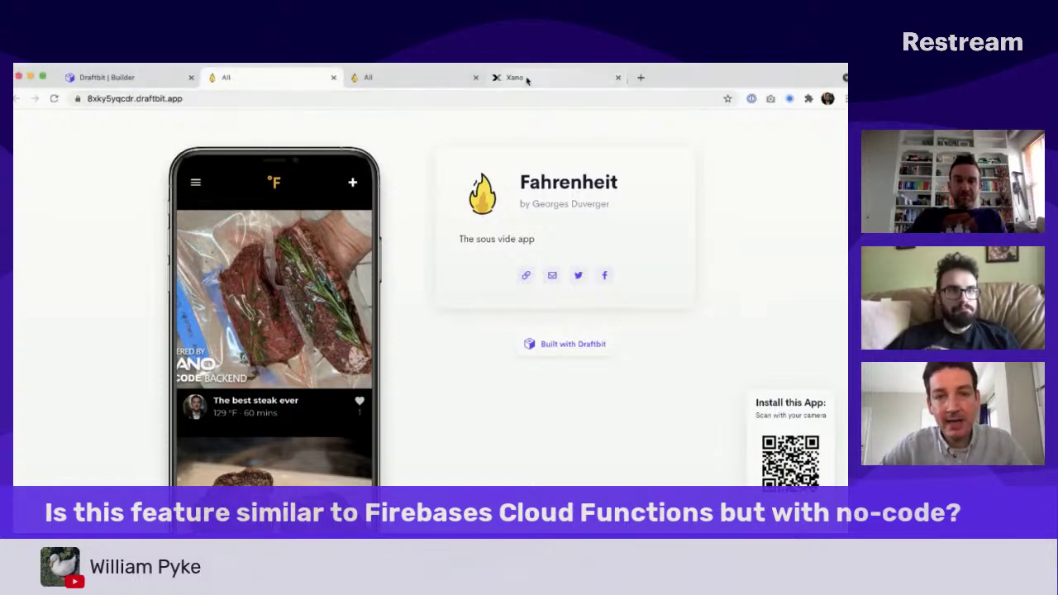
# Step: Switch to the Xano backend and view its Library Functions list
pyautogui.click(495, 79)
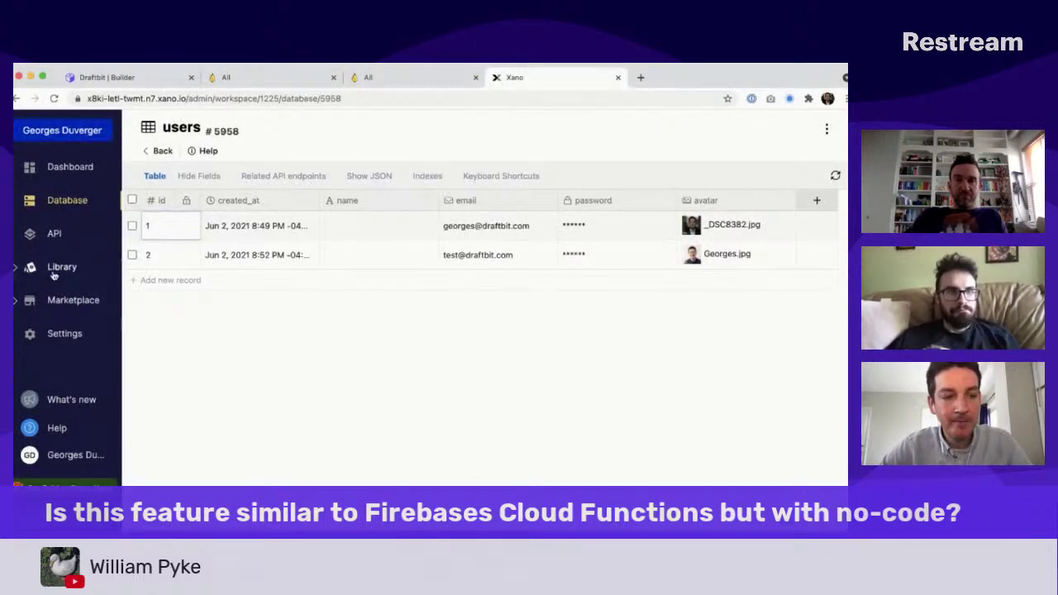
pyautogui.click(55, 269)
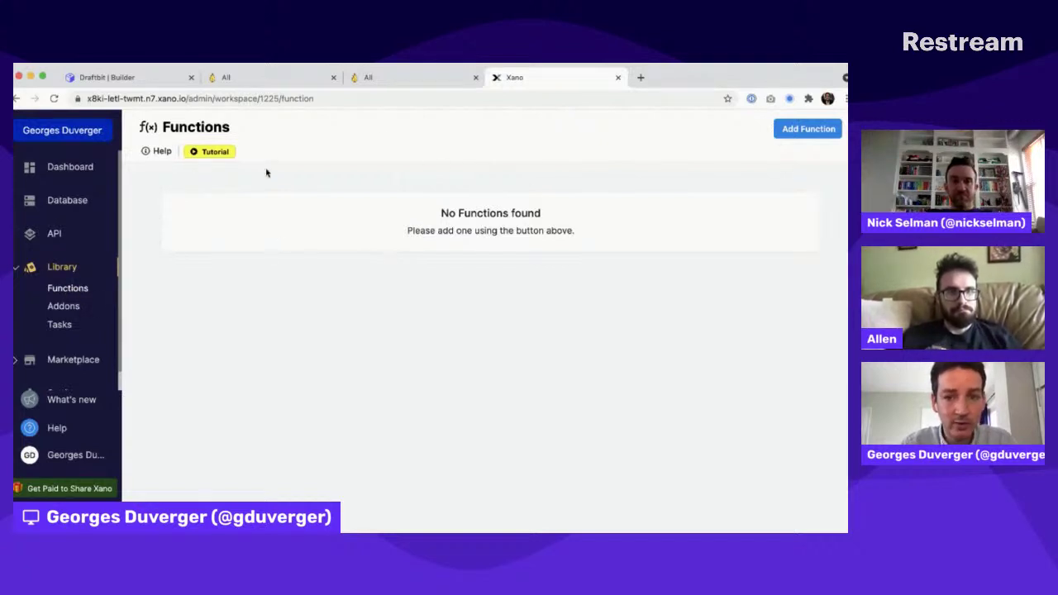
# Step: Browse Xano's addons (likes_count, user, user_liked) and Functions, then return to the draftbit.app tab
pyautogui.click(65, 308)
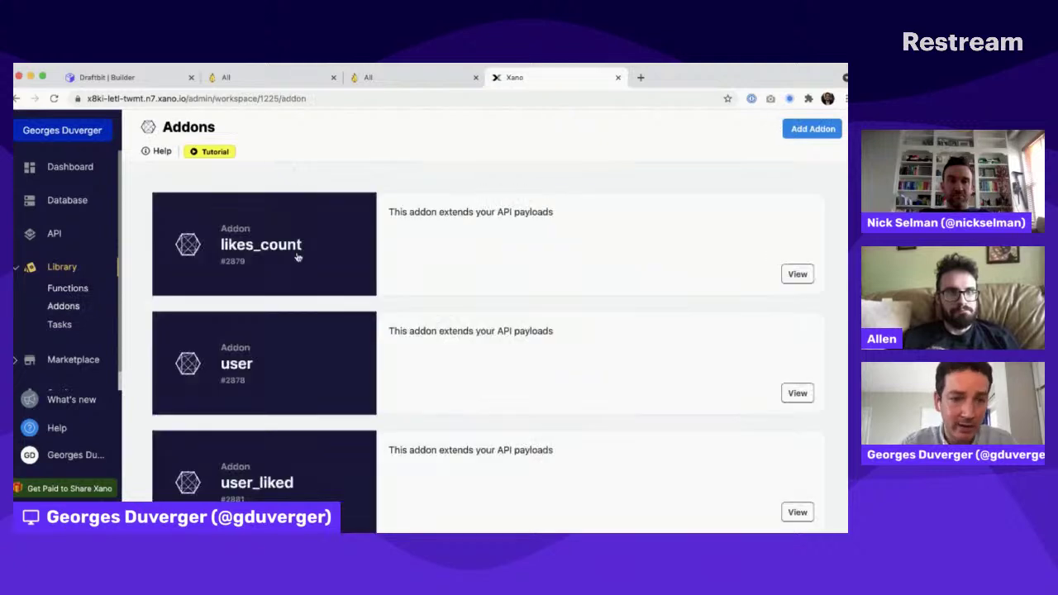
pyautogui.scroll(-1, 343, 350)
pyautogui.scroll(1, 342, 350)
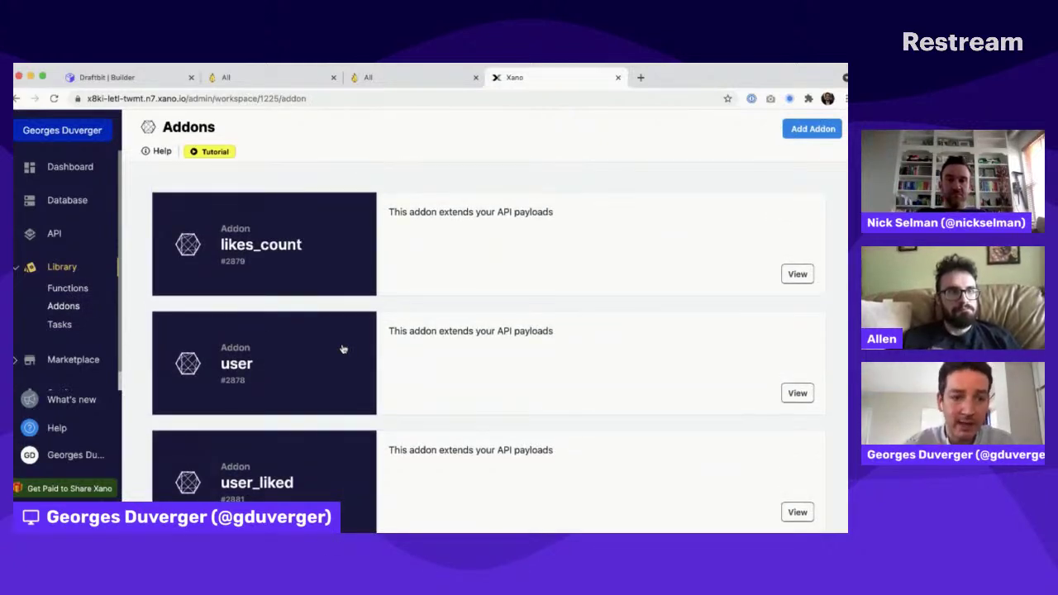
pyautogui.click(81, 290)
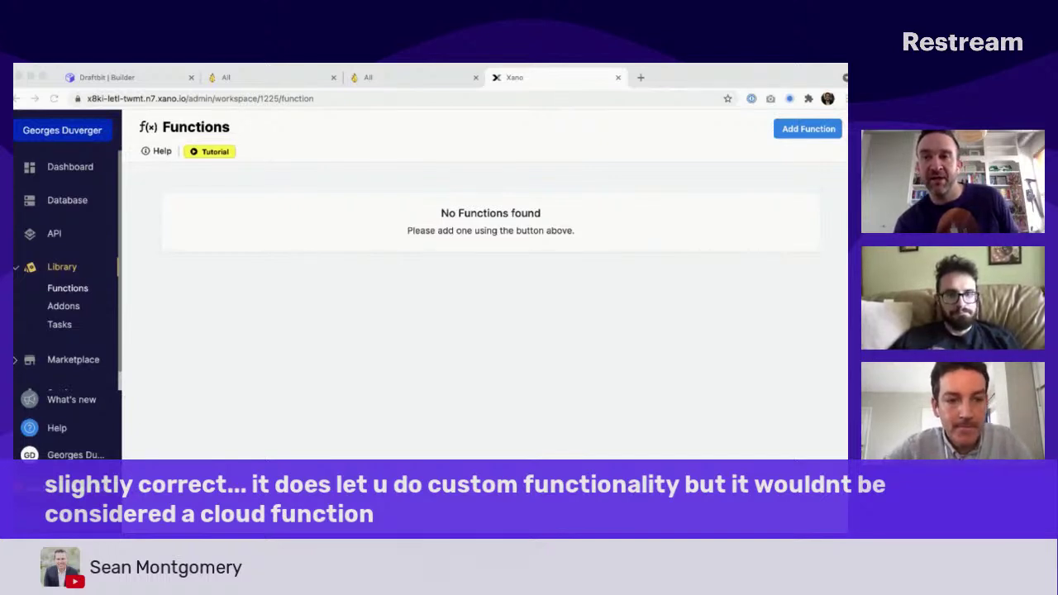
pyautogui.click(355, 129)
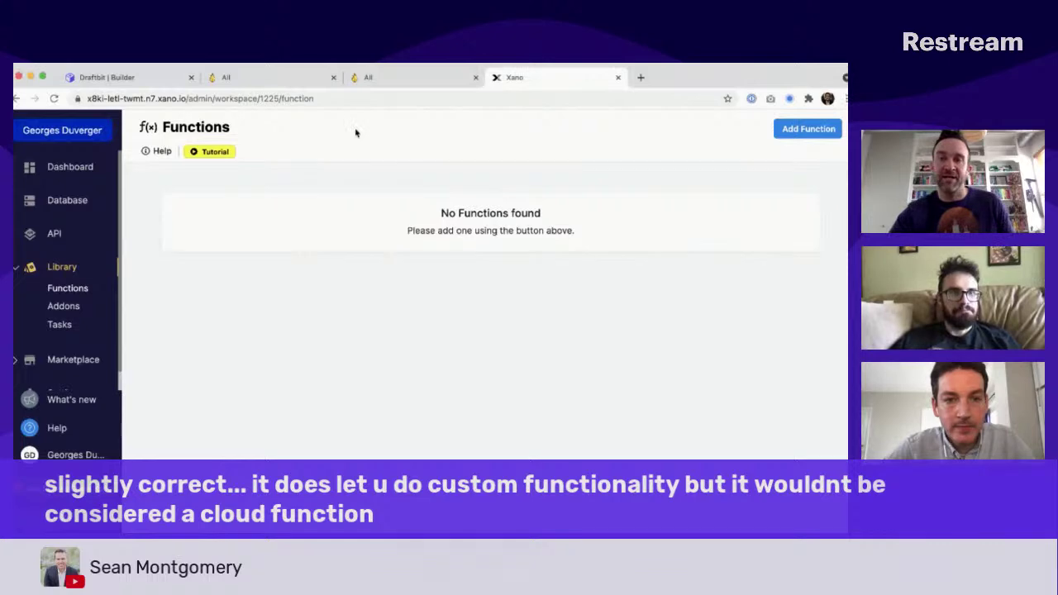
pyautogui.click(378, 79)
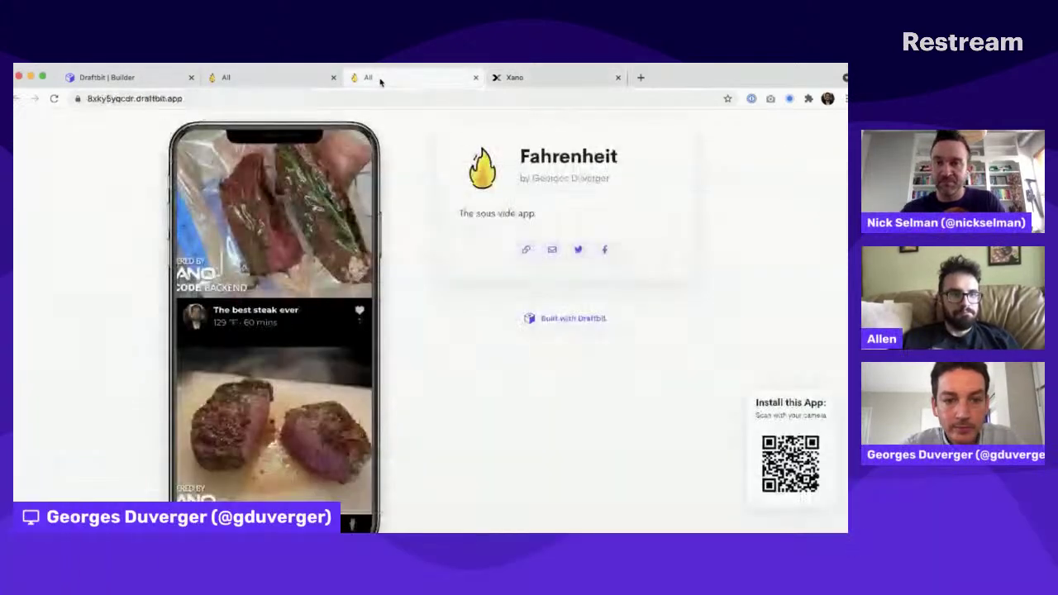